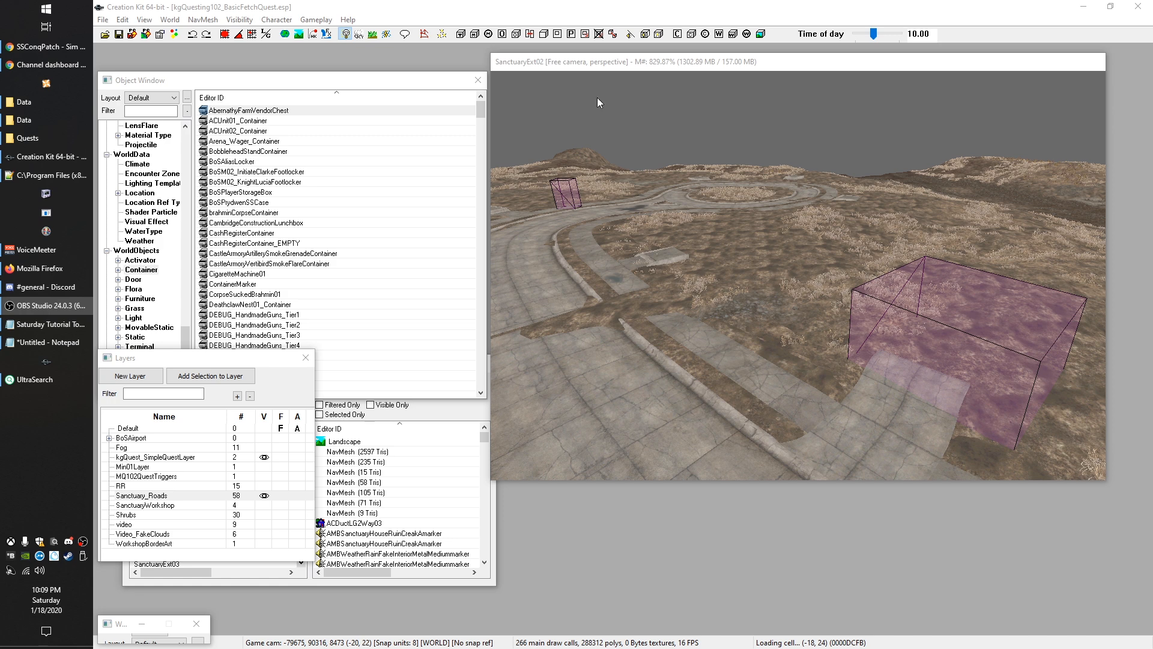
# Step: Delete the small DefaultSetStageTriggerPlayerOnly trigger box beside the road and accept removing its use from the kgQuest_101SimpleQuest quest
pyautogui.click(833, 171)
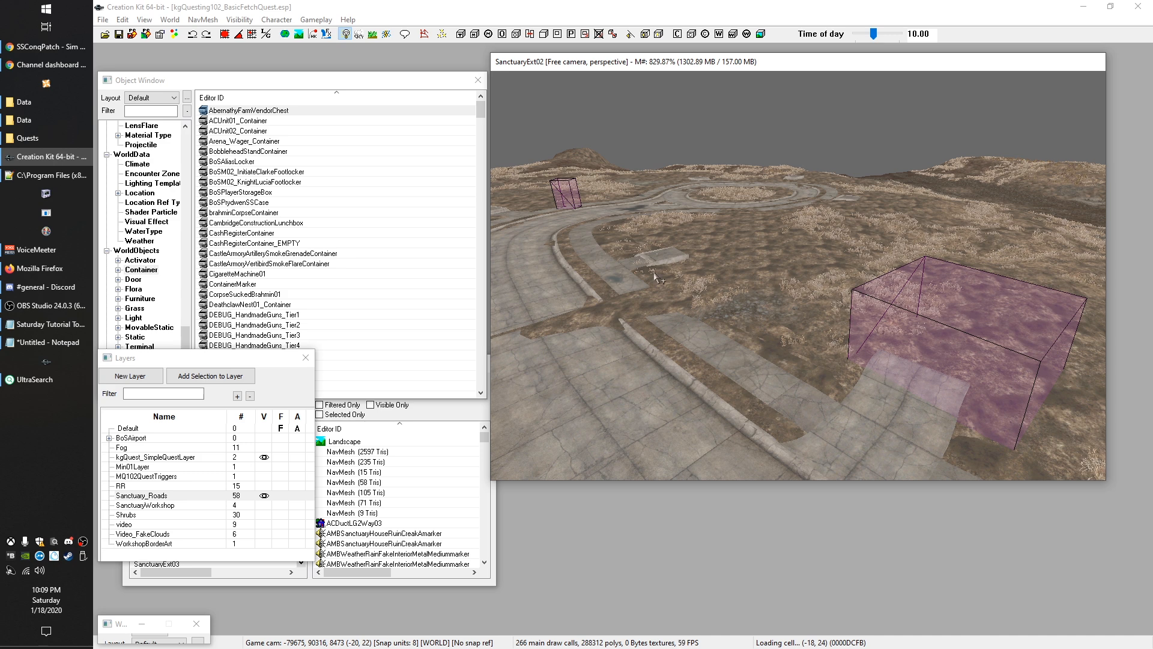
pyautogui.scroll(-3, 849, 349)
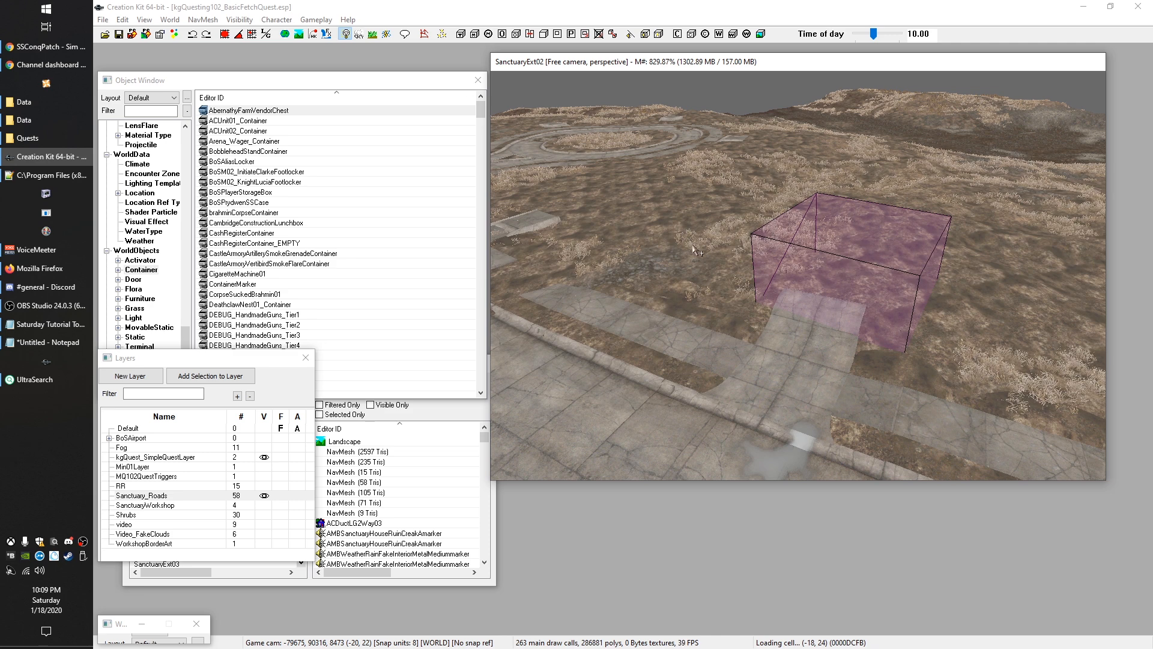
pyautogui.scroll(-1, 696, 256)
pyautogui.moveTo(698, 259); pyautogui.dragTo(840, 338, button='middle')
pyautogui.scroll(-2, 842, 339)
pyautogui.moveTo(618, 282); pyautogui.dragTo(733, 361, button='middle')
pyautogui.scroll(2, 734, 361)
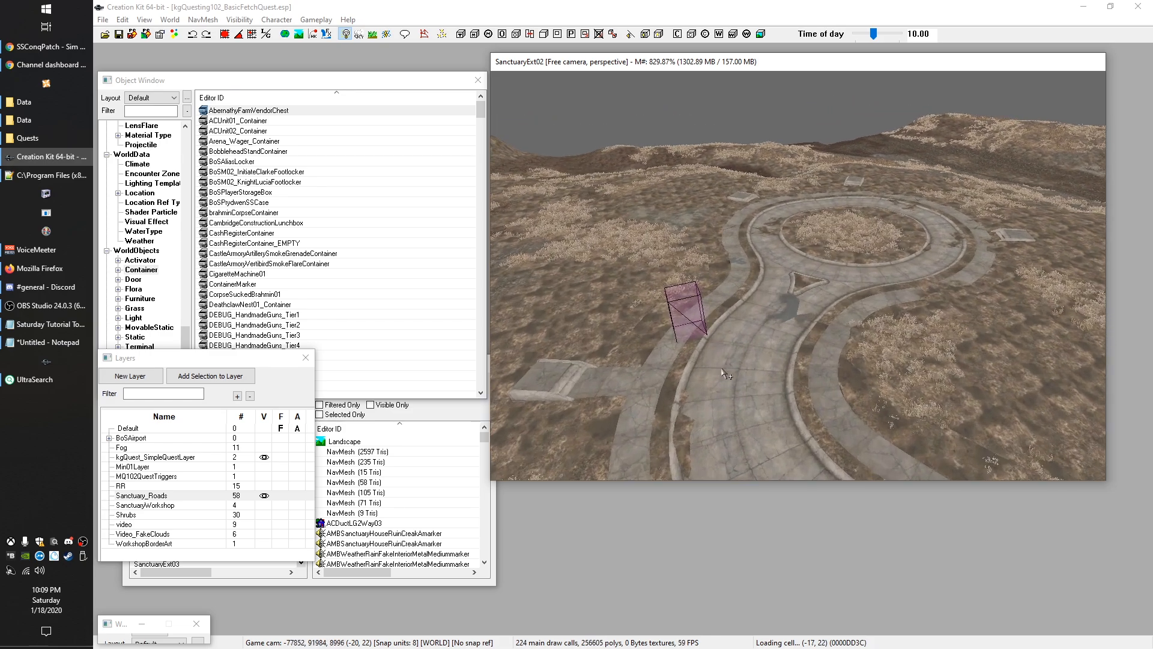
pyautogui.scroll(2, 750, 358)
pyautogui.moveTo(756, 363); pyautogui.dragTo(805, 328, button='middle')
pyautogui.scroll(2, 805, 325)
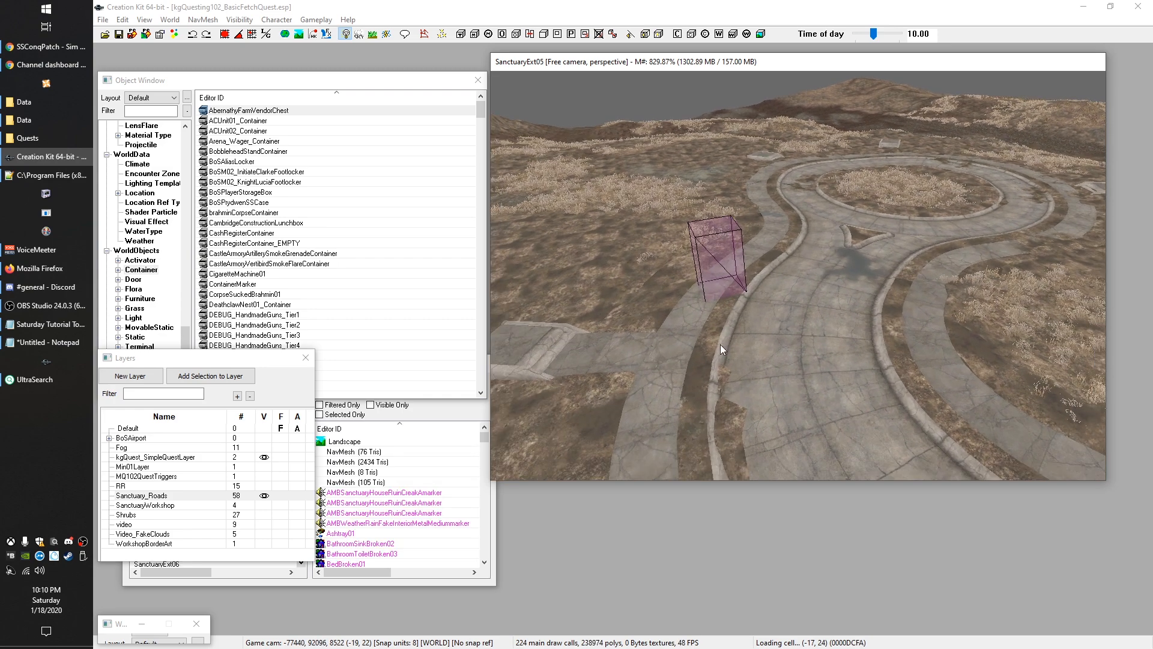
pyautogui.scroll(2, 715, 363)
pyautogui.scroll(1, 698, 353)
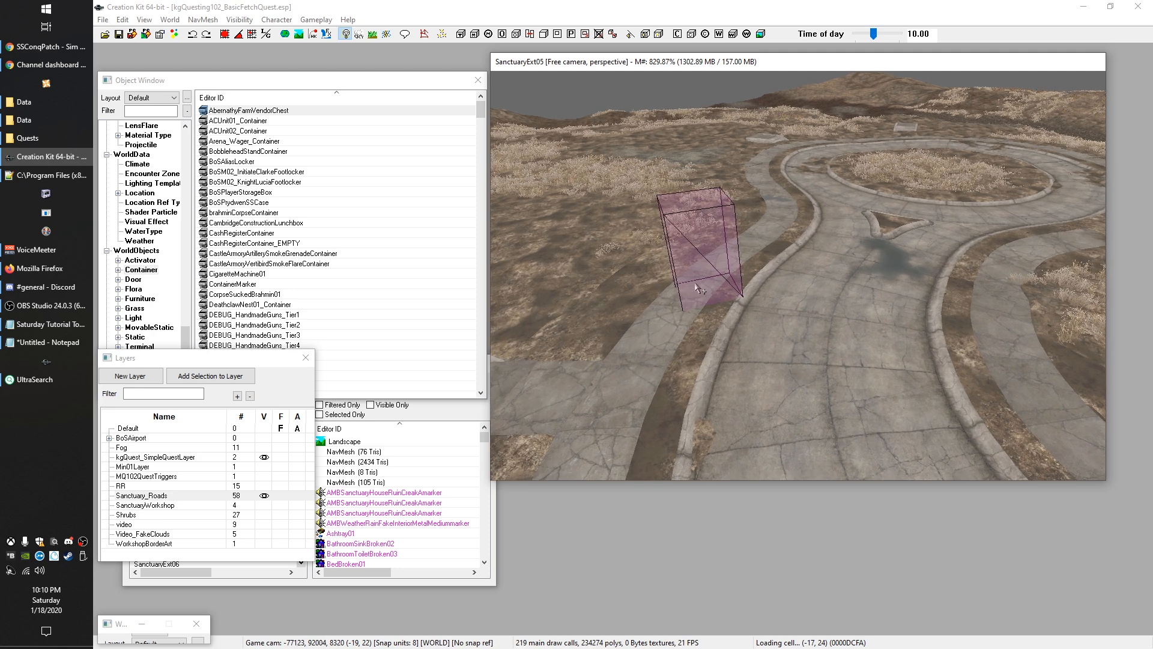
pyautogui.click(687, 202)
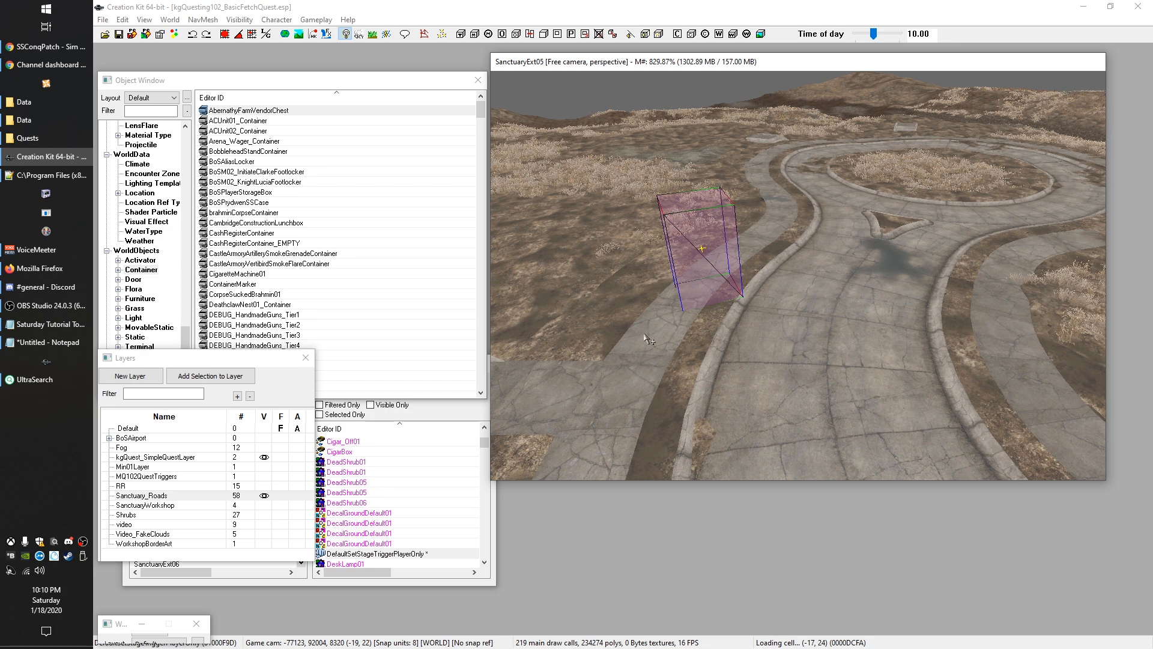
pyautogui.keyDown('shift'); pyautogui.moveTo(641, 340); pyautogui.dragTo(617, 339, button='middle'); pyautogui.keyUp('shift')
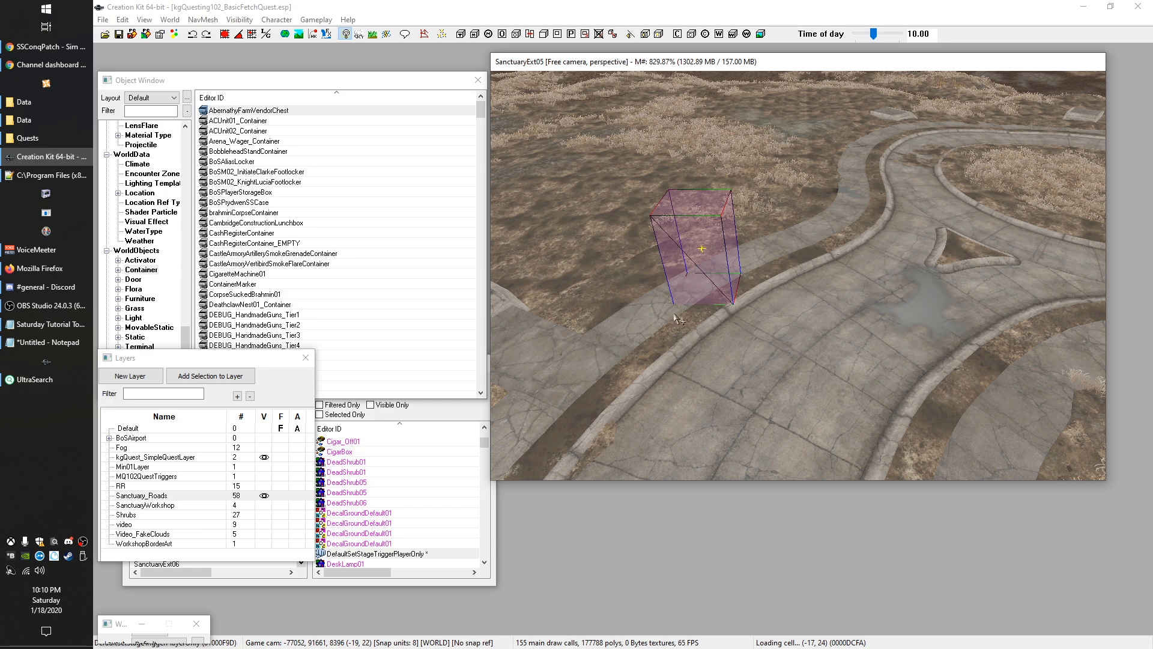
pyautogui.press('Delete')
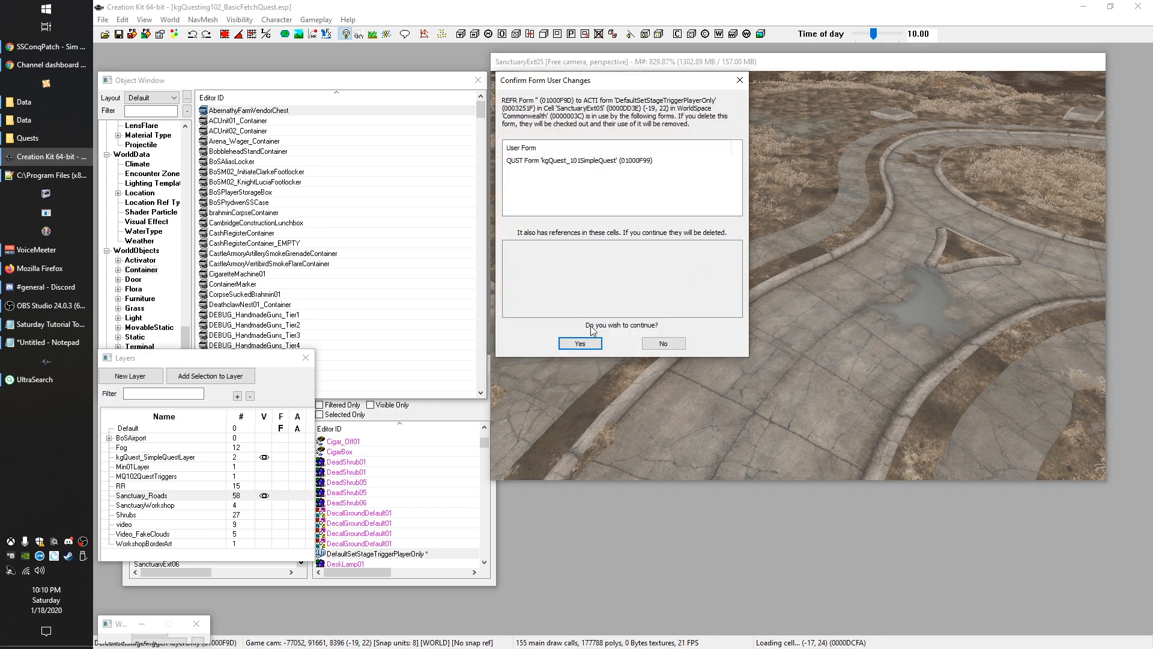
pyautogui.click(577, 345)
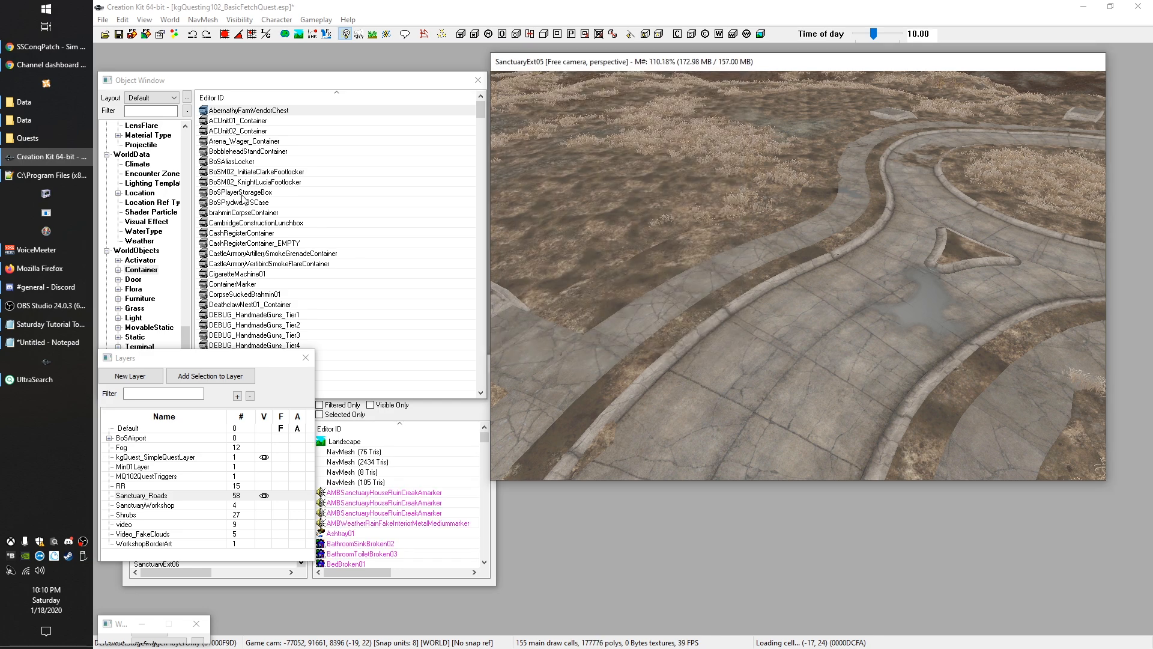
# Step: Filter the object list by "kg" and open the kgQuest_101SimpleQuest quest from the Quest category
pyautogui.click(148, 112)
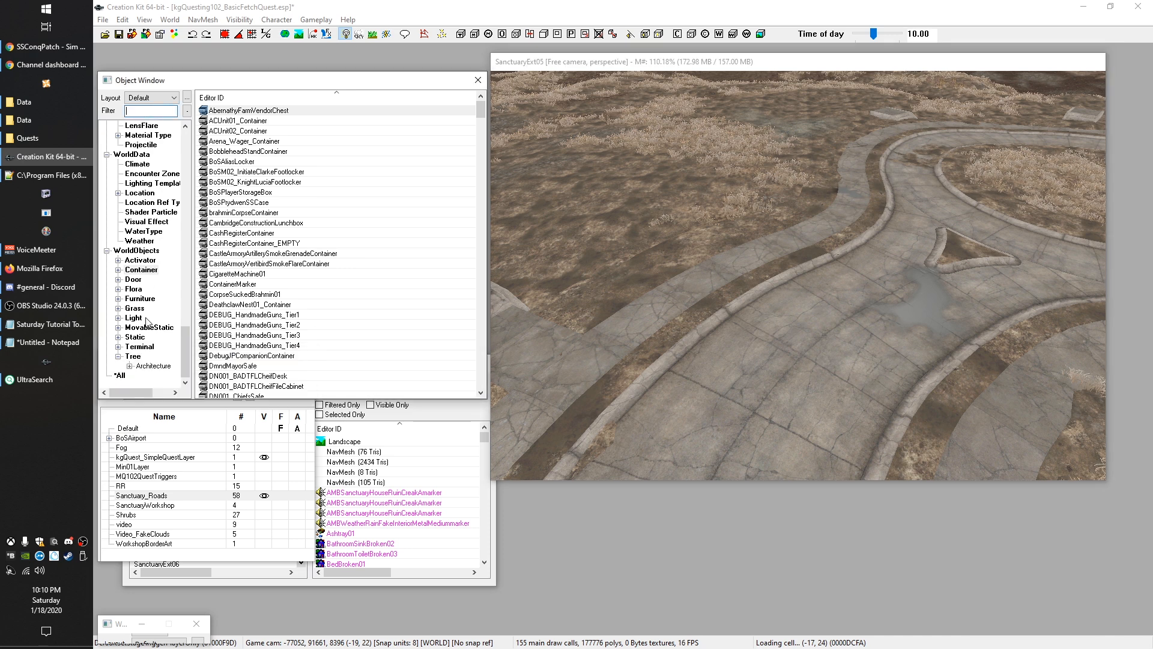
pyautogui.write('kg')
pyautogui.press('BackSpace')
pyautogui.press('BackSpace')
pyautogui.scroll(10, 160, 265)
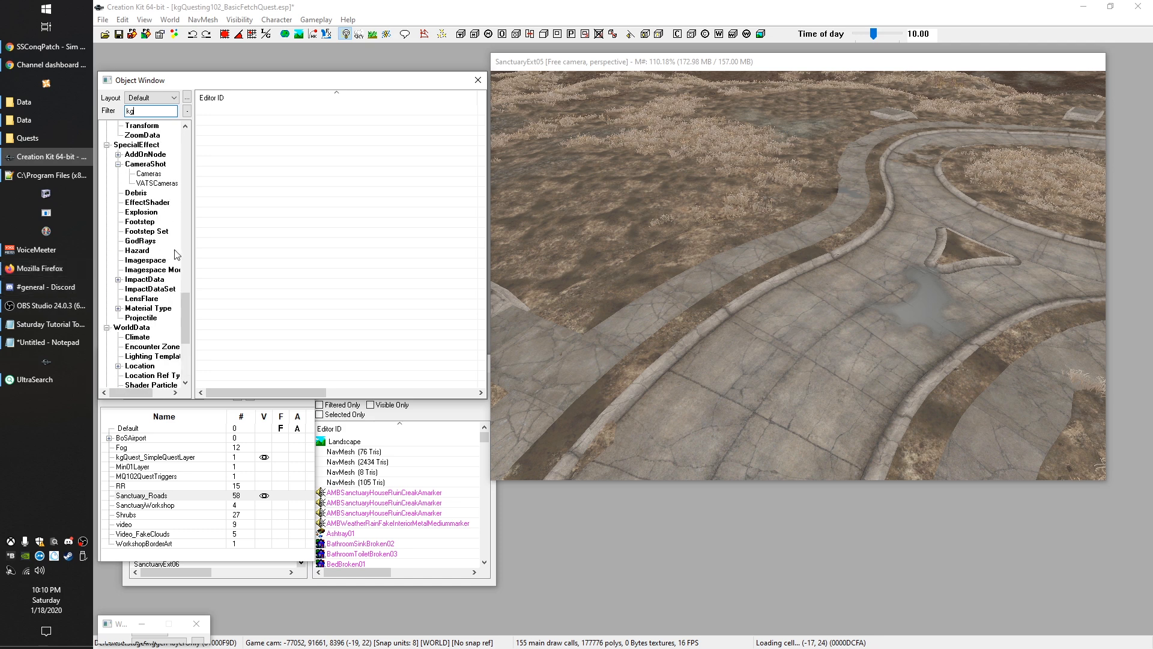
pyautogui.scroll(10, 160, 265)
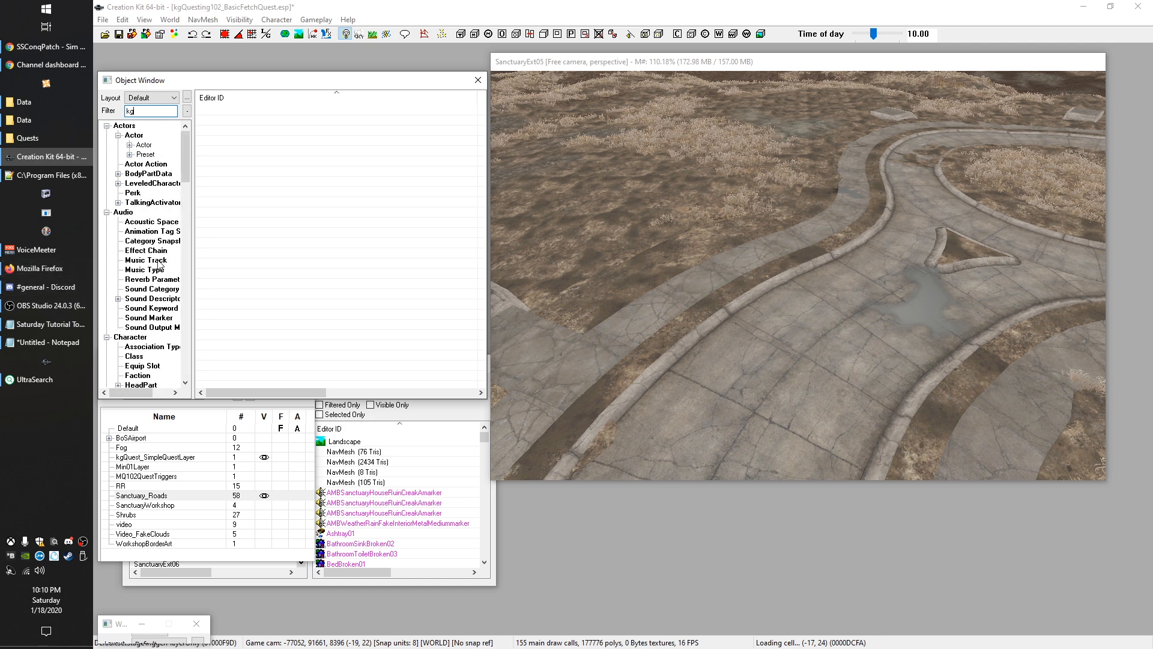
pyautogui.scroll(-4, 159, 264)
pyautogui.click(135, 298)
pyautogui.doubleClick(253, 111)
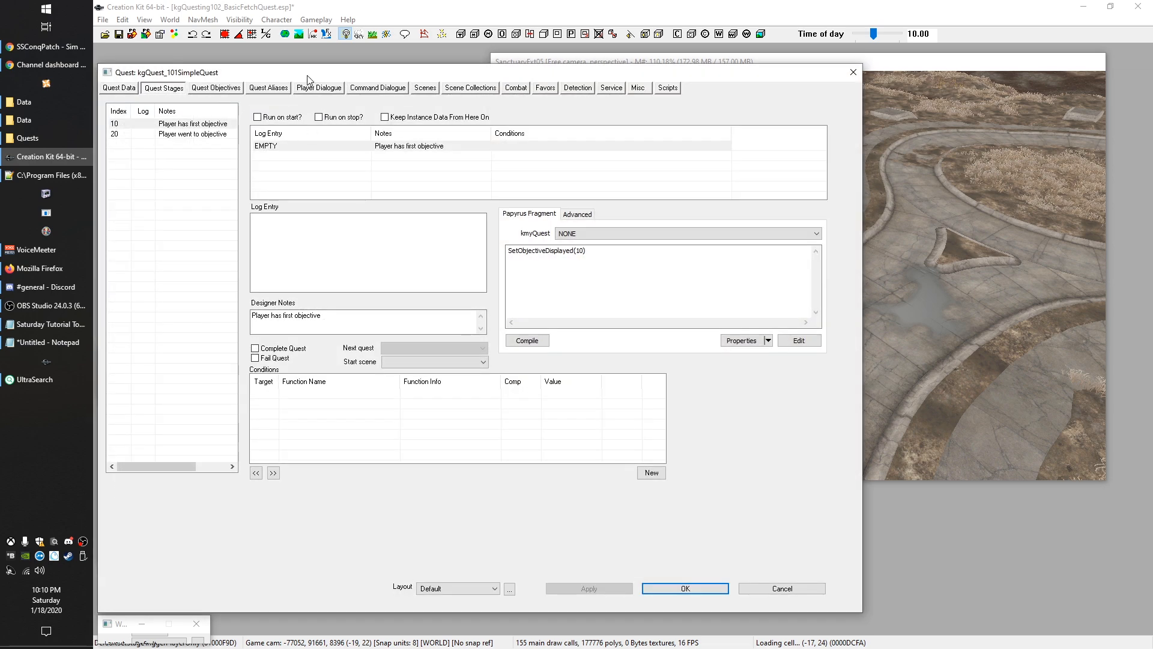
# Step: Inspect the FirstObjective alias's forced reference in the quest aliases, then close the alias and the quest
pyautogui.click(268, 88)
pyautogui.click(151, 148)
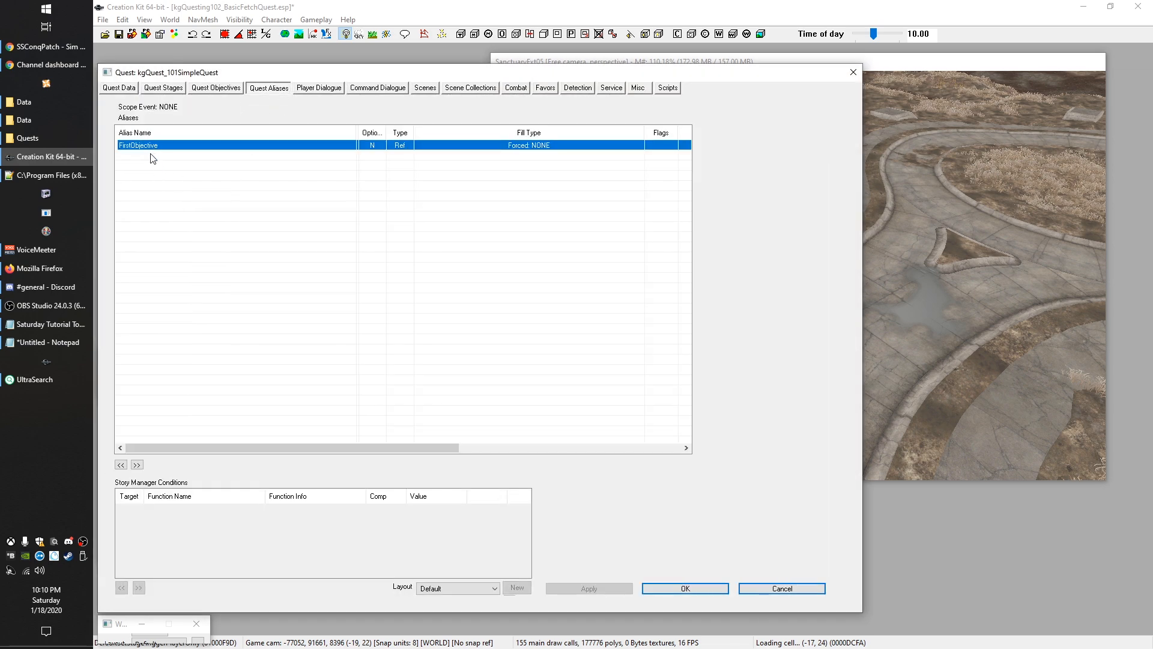
pyautogui.doubleClick(147, 145)
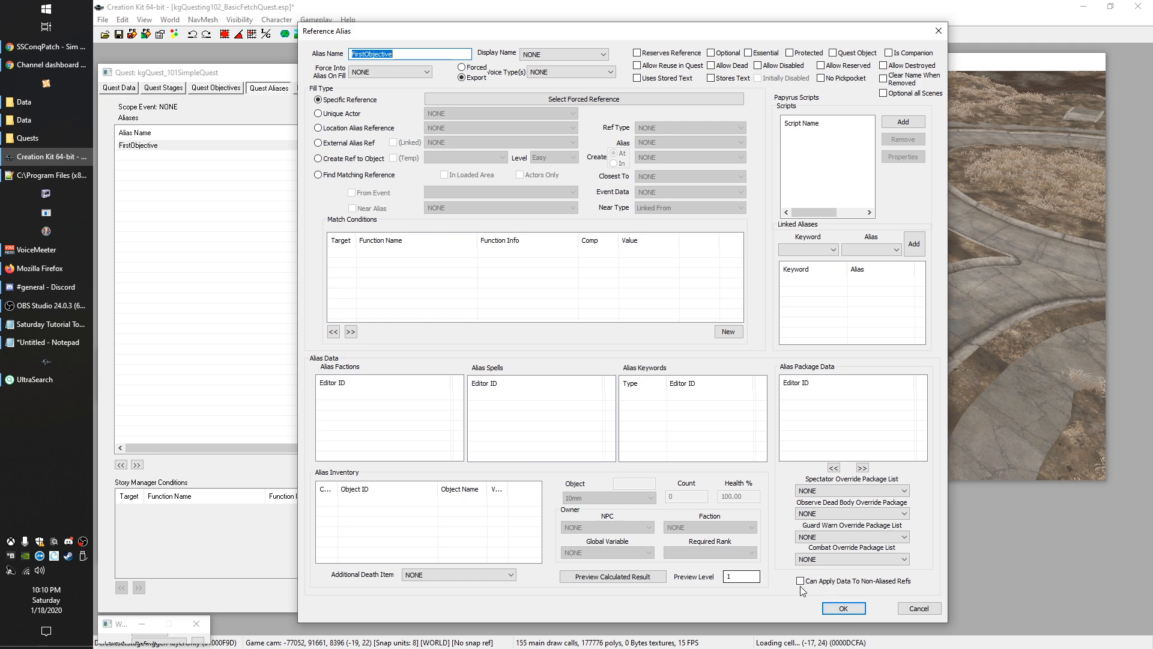
pyautogui.click(843, 607)
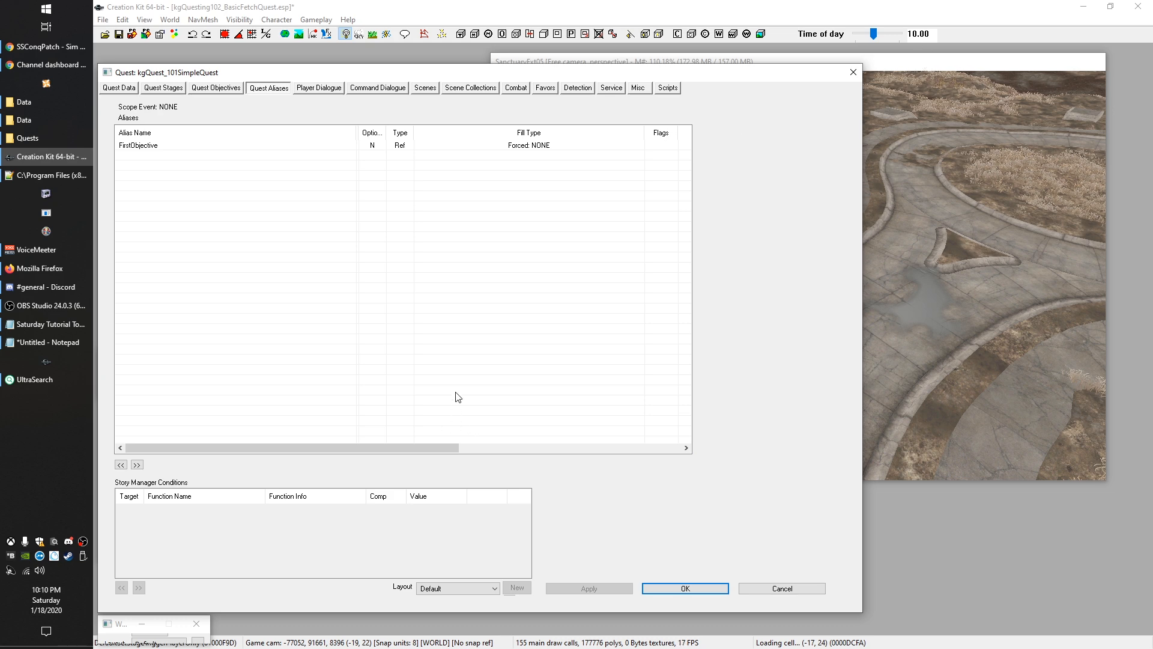
pyautogui.click(669, 594)
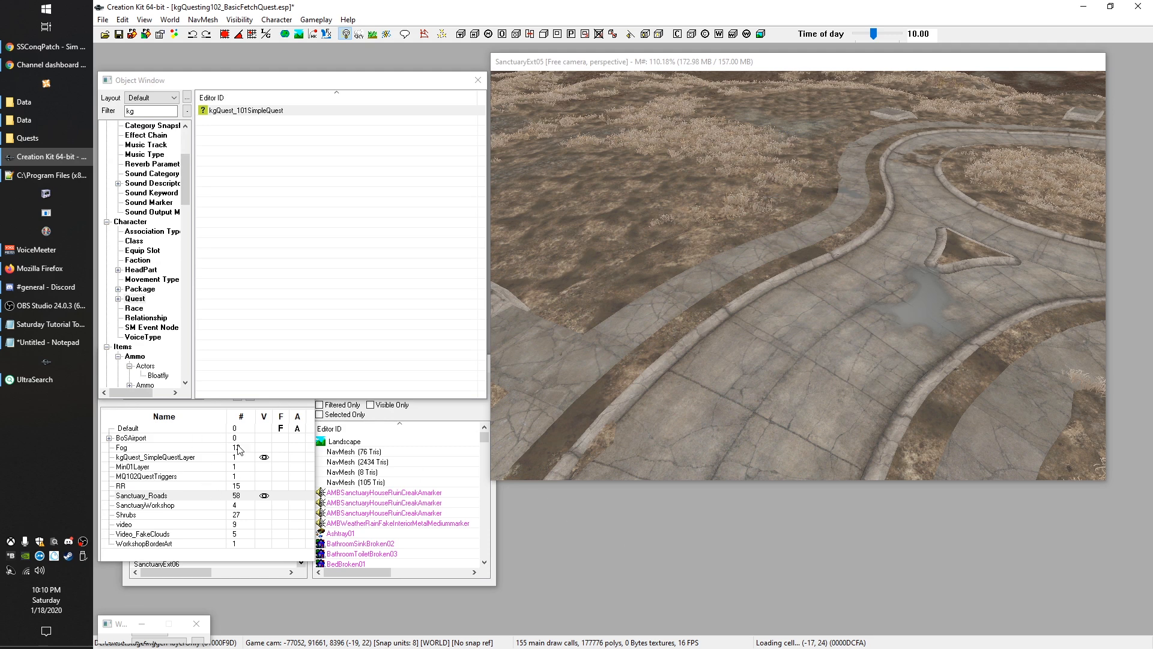
# Step: Freeze the Sanctuary_Roads layer and make kgQuest_SimpleQuestLayer the active layer
pyautogui.click(281, 496)
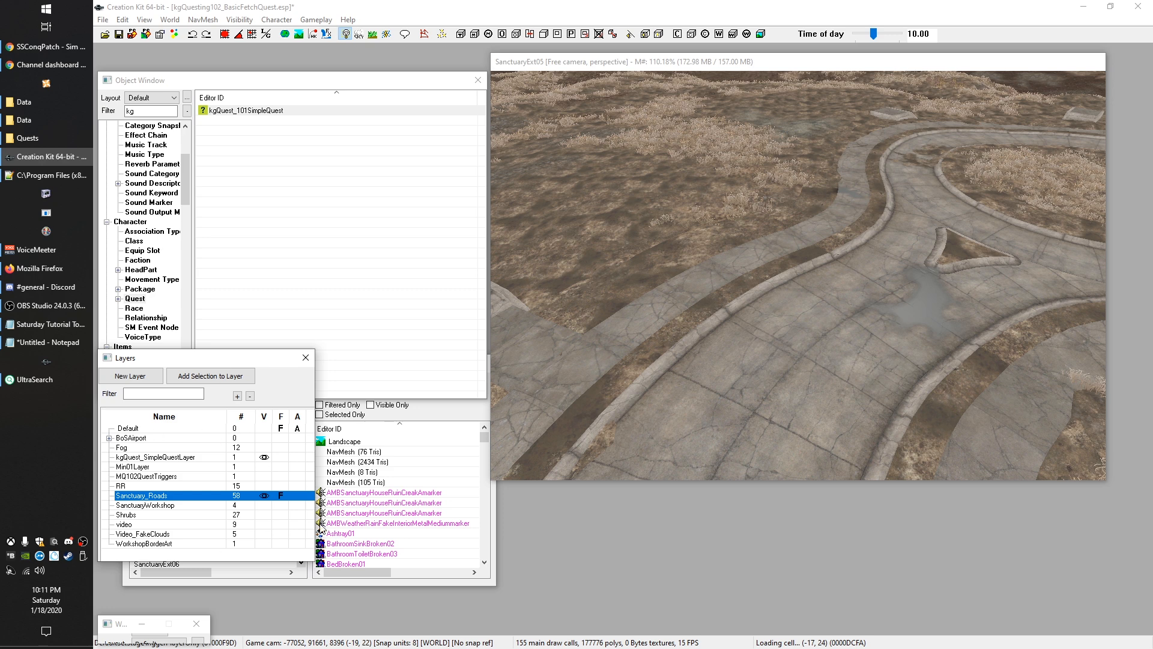
pyautogui.click(661, 63)
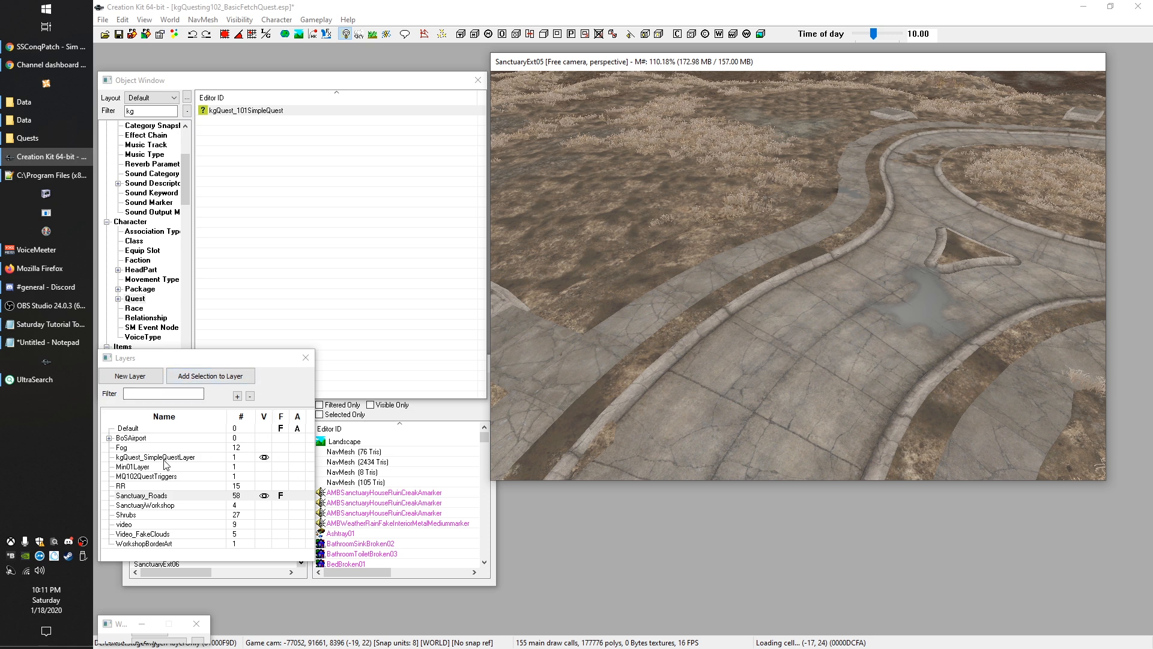
pyautogui.click(256, 457)
pyautogui.click(297, 457)
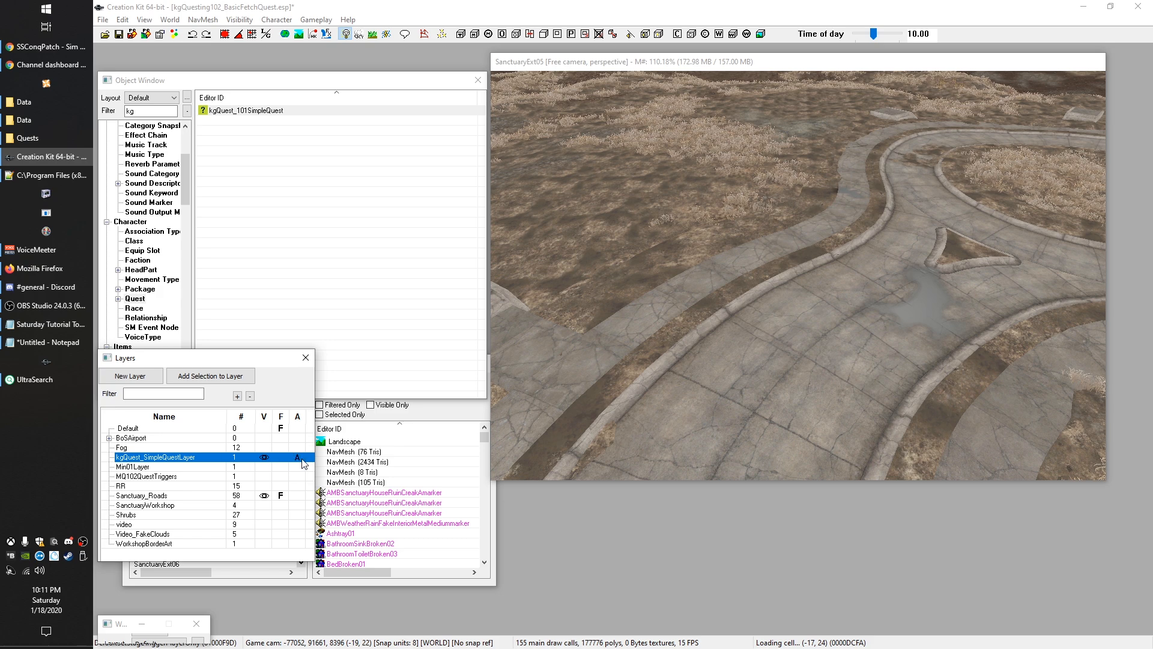
pyautogui.scroll(2, 752, 343)
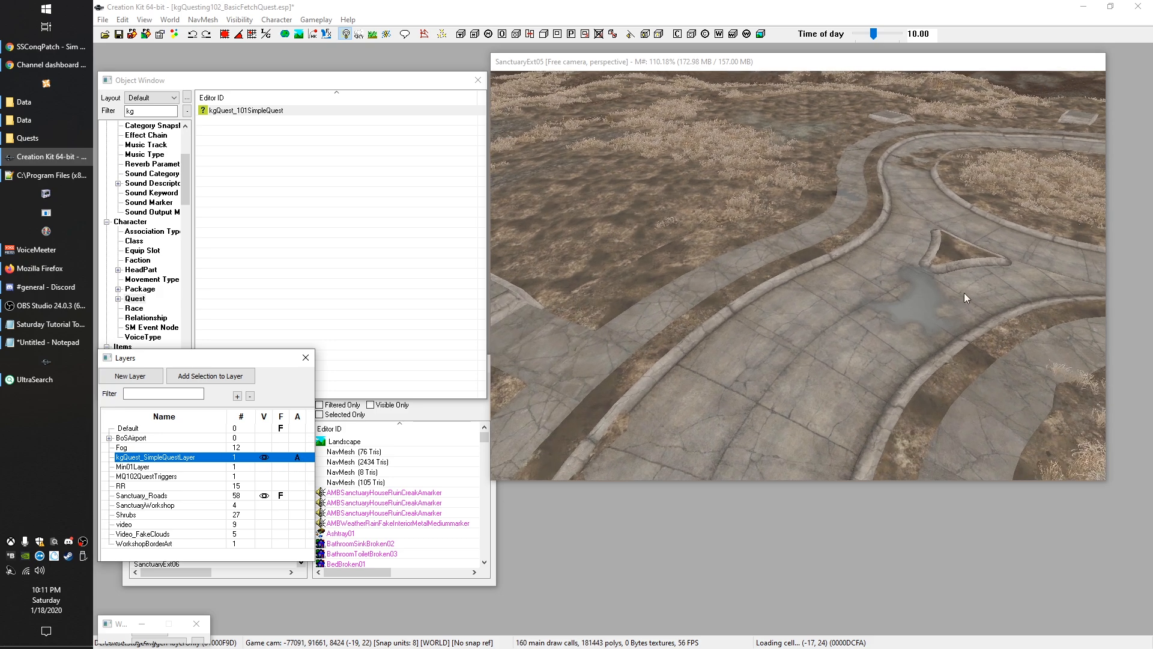
pyautogui.click(693, 301)
pyautogui.moveTo(791, 345); pyautogui.dragTo(673, 215)
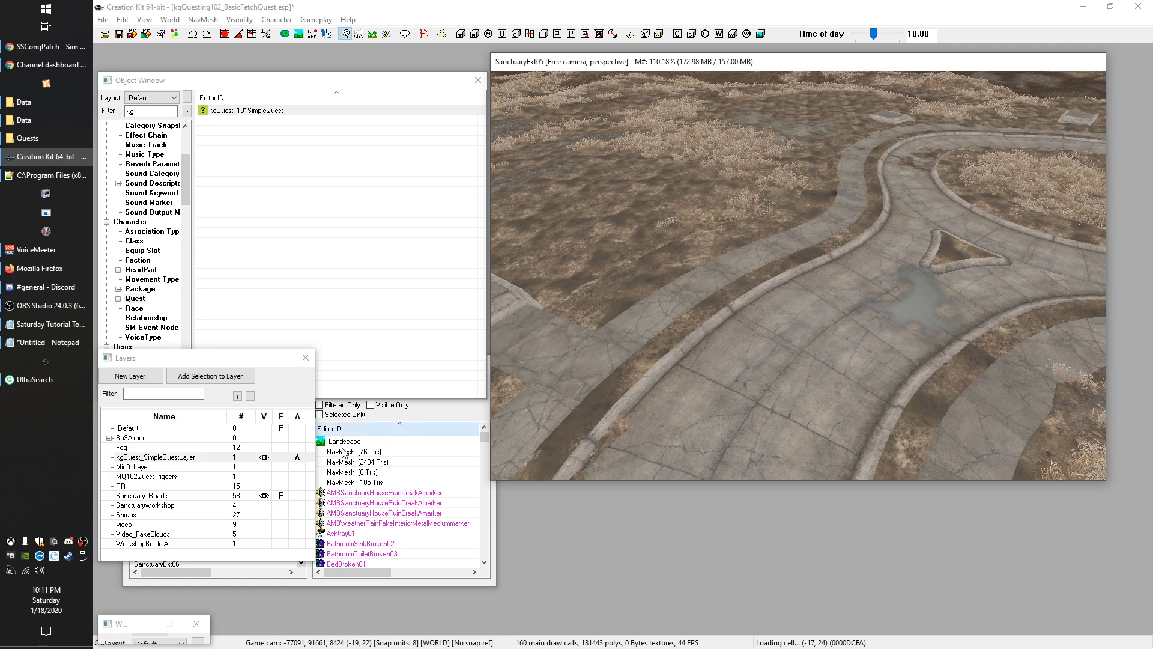
pyautogui.click(168, 458)
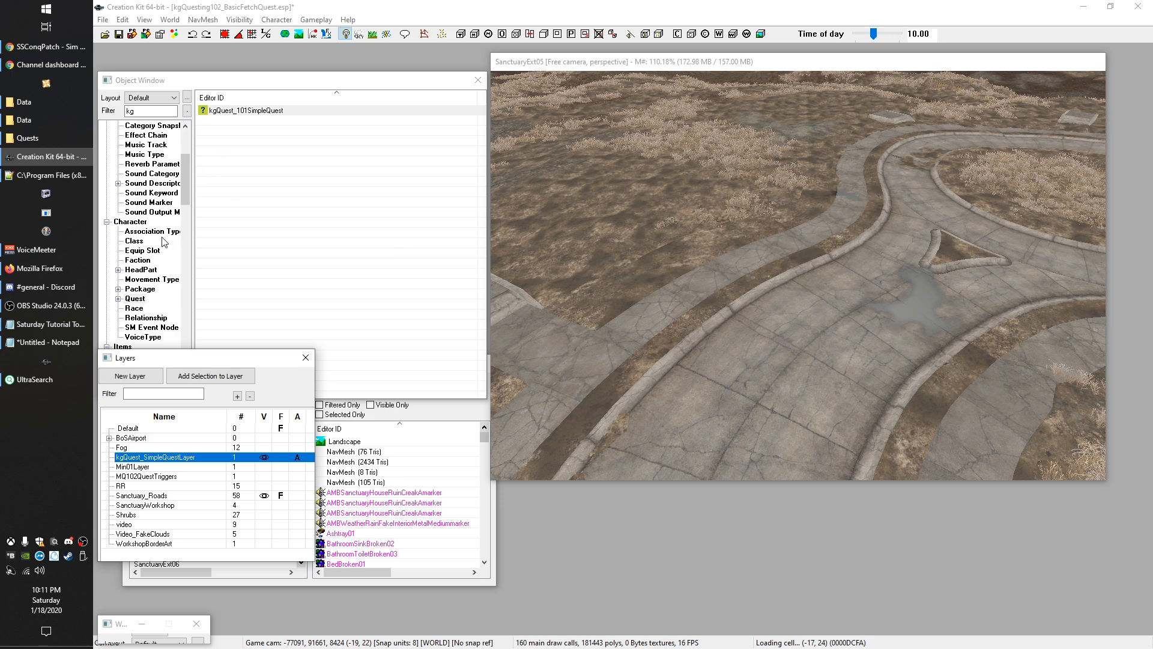
# Step: Look through the MiscItem, LeveledItem and Ingredient categories under Items with the "kg" filter applied
pyautogui.scroll(-1, 218, 165)
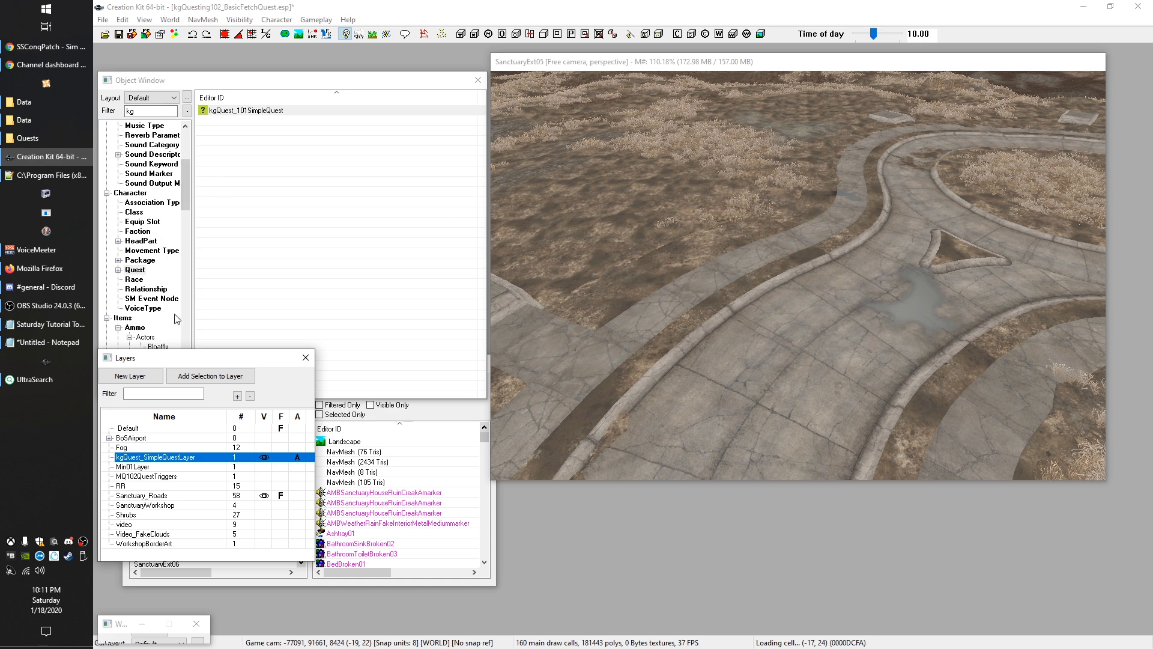
pyautogui.scroll(-3, 133, 264)
pyautogui.scroll(-3, 134, 264)
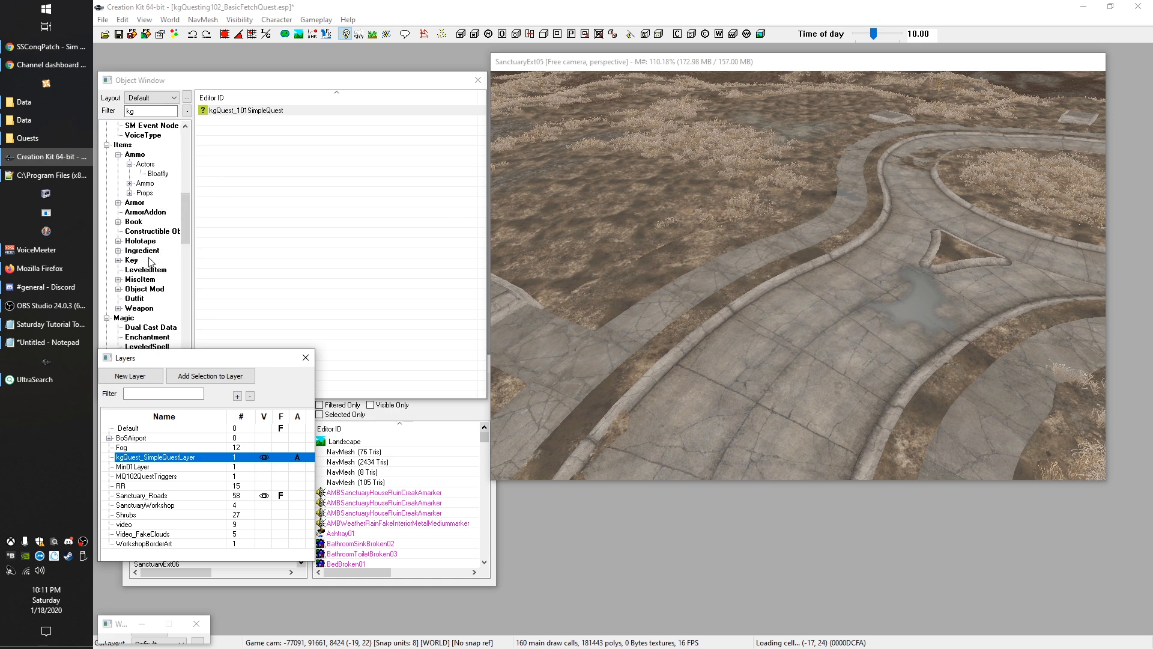
pyautogui.click(128, 279)
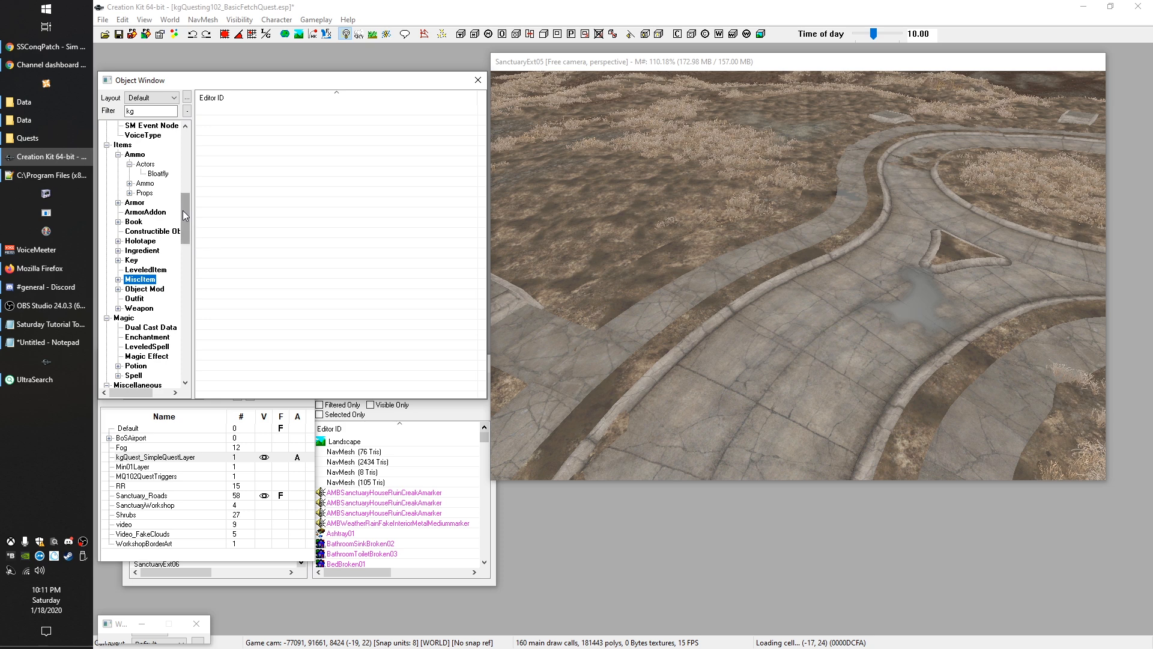
pyautogui.moveTo(182, 210); pyautogui.dragTo(183, 217)
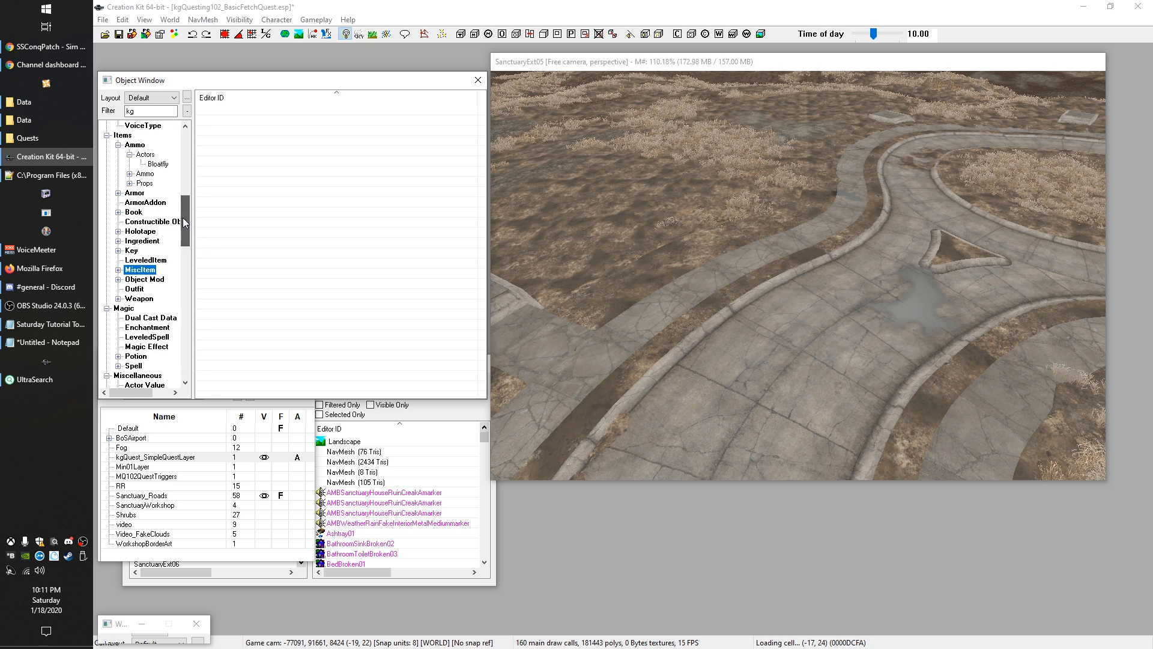
pyautogui.click(144, 260)
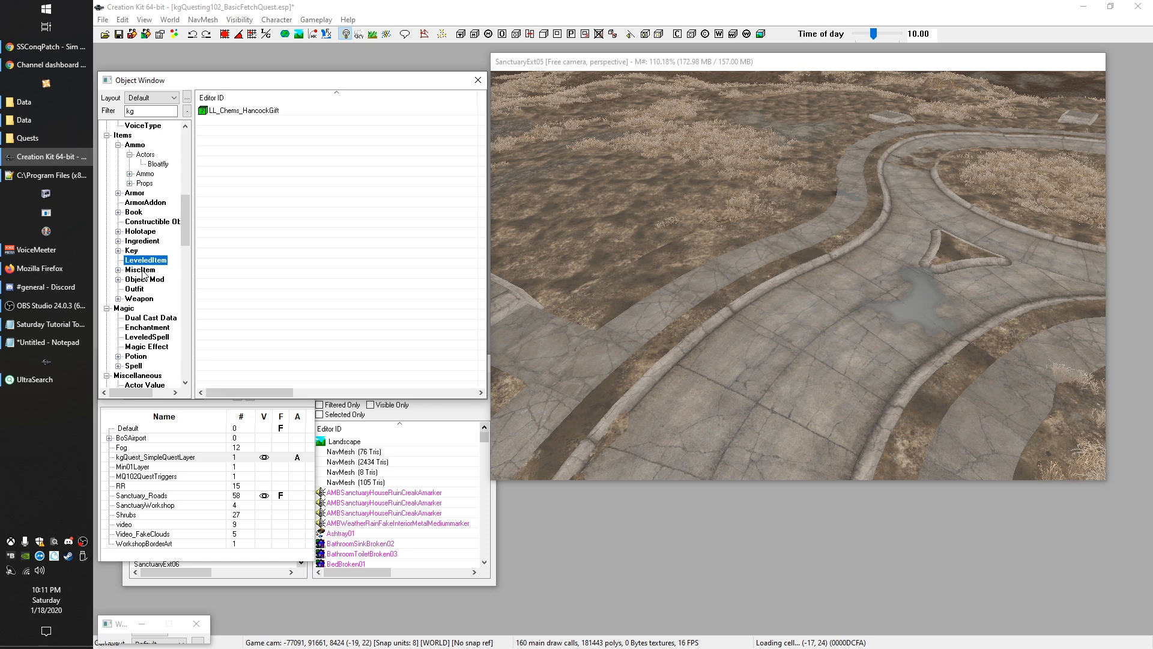
pyautogui.click(142, 270)
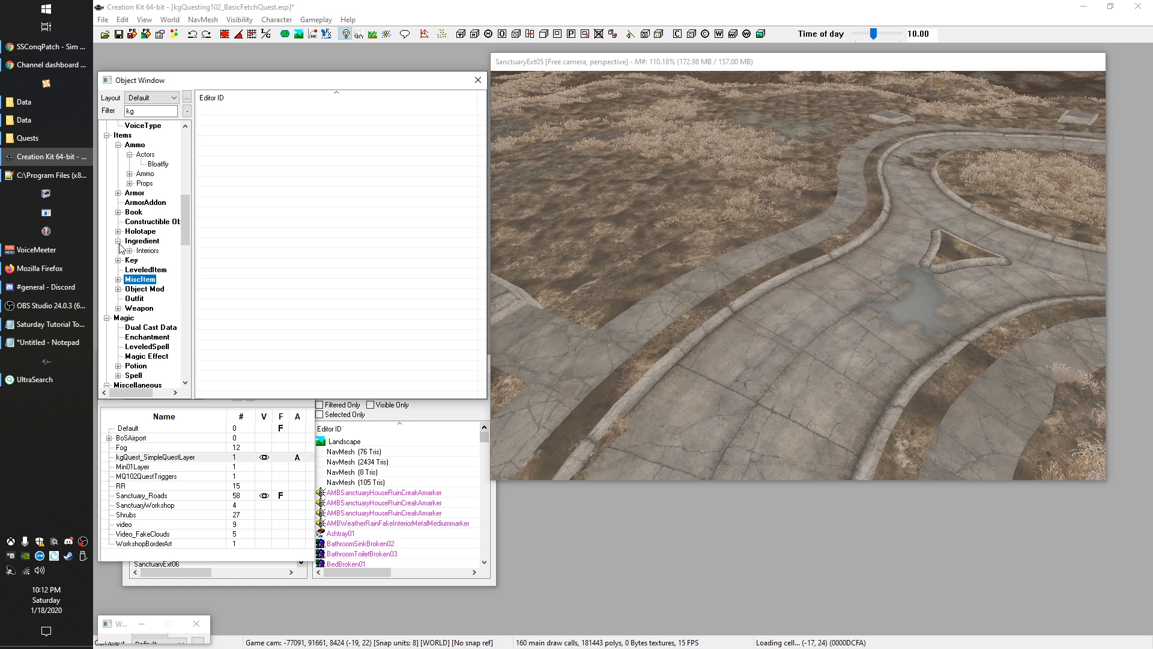
pyautogui.click(131, 242)
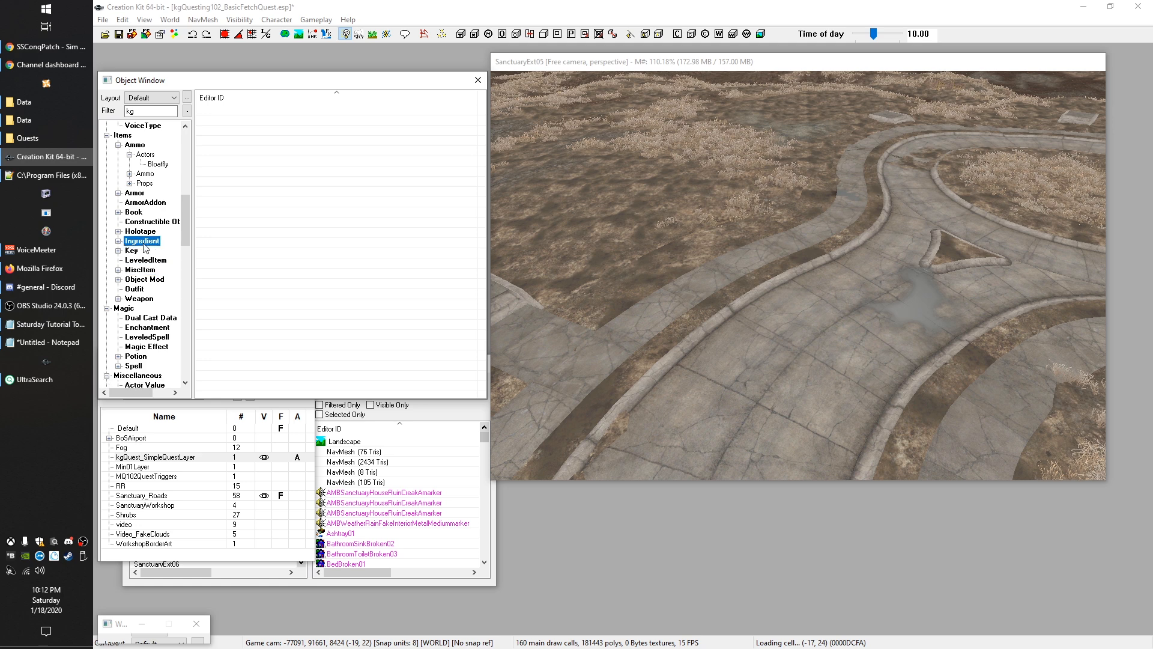
# Step: Clear the object list filter, check the Ingredient category, and list all objects in the MiscItem category
pyautogui.hotkey('shift', 'Tab')
pyautogui.press('BackSpace')
pyautogui.click(150, 242)
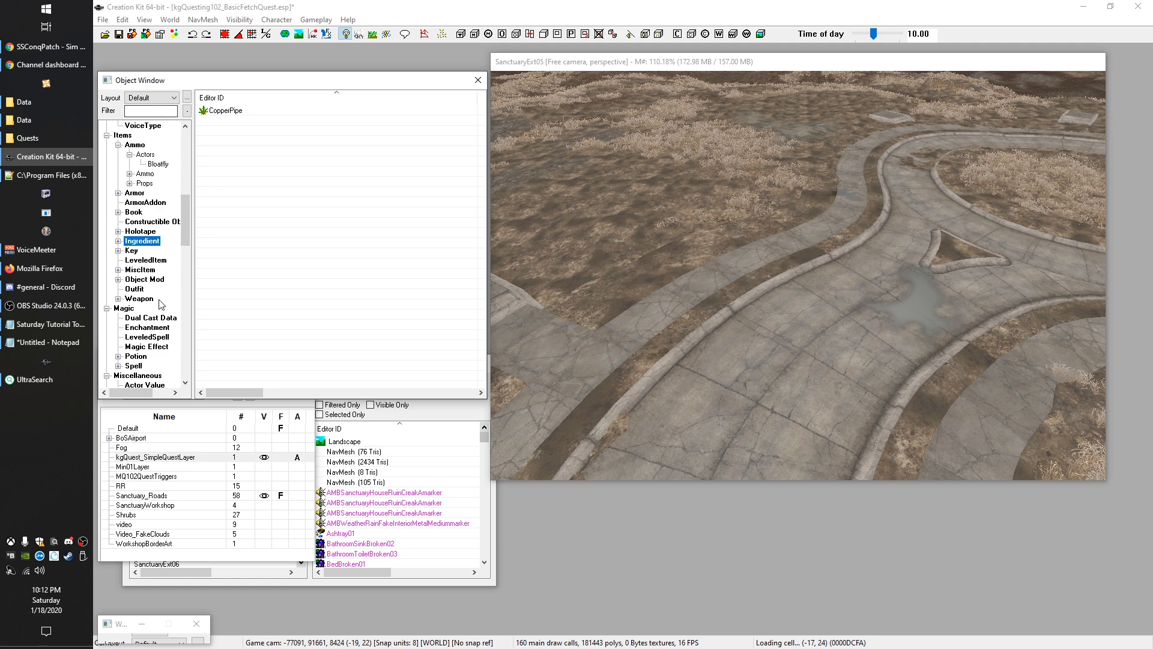
pyautogui.scroll(-3, 161, 270)
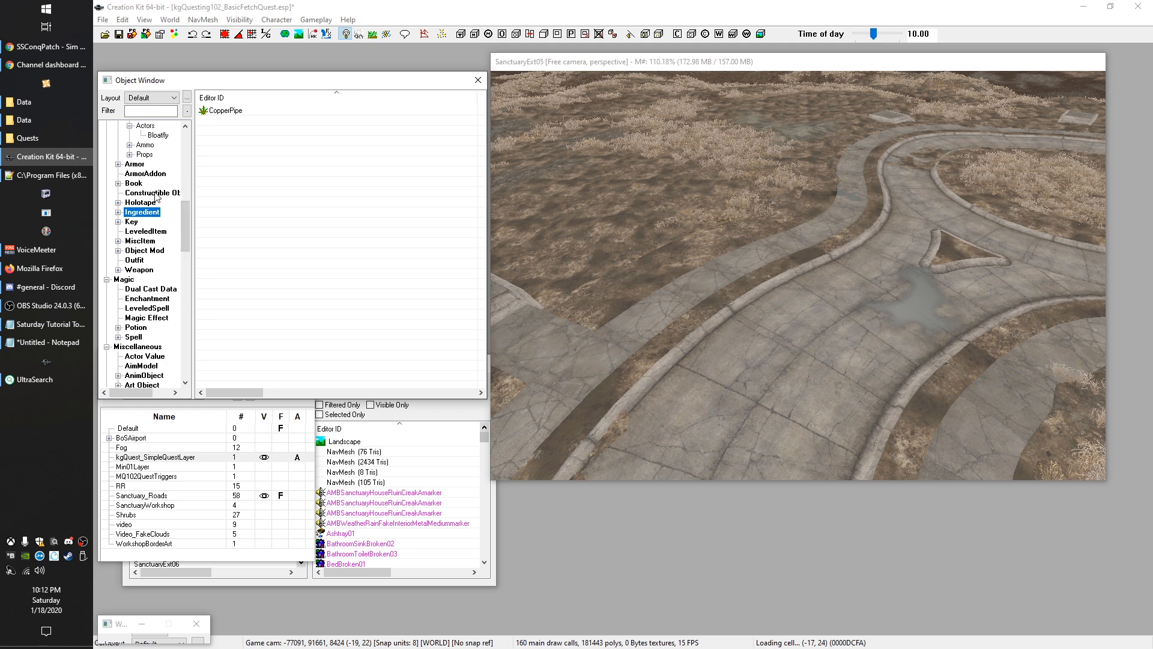
pyautogui.scroll(3, 158, 264)
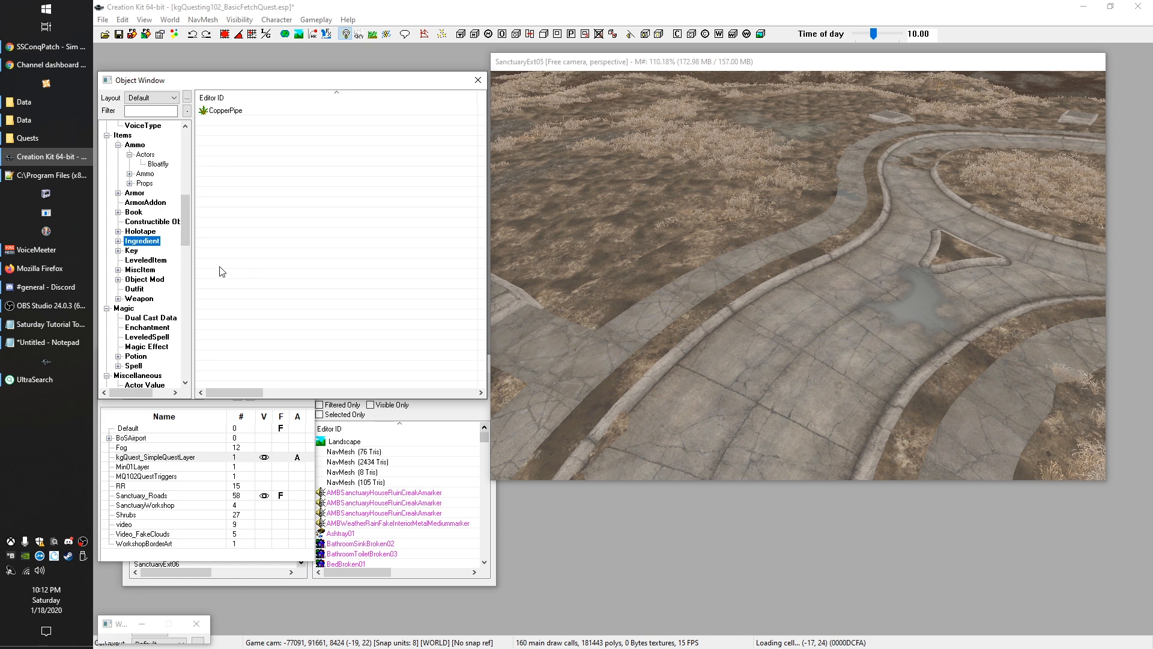
pyautogui.click(142, 270)
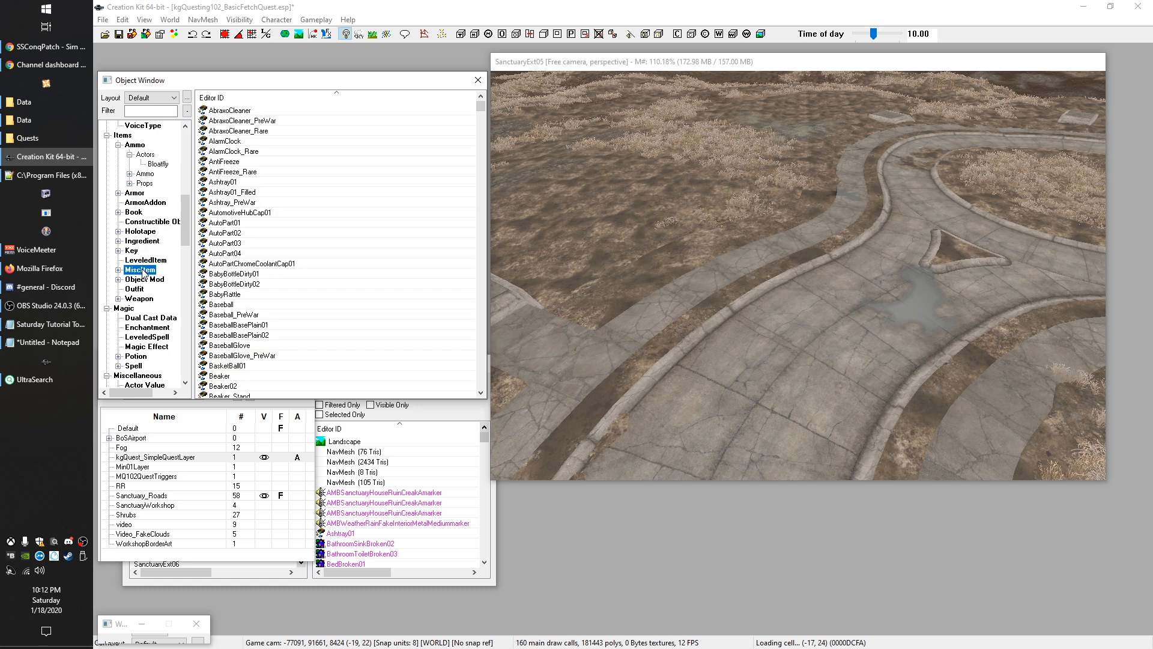
# Step: Place a Blowtorch_Rare from the MiscItem list on the Sanctuary sidewalk and centre the camera on it
pyautogui.click(158, 111)
pyautogui.scroll(-10, 312, 246)
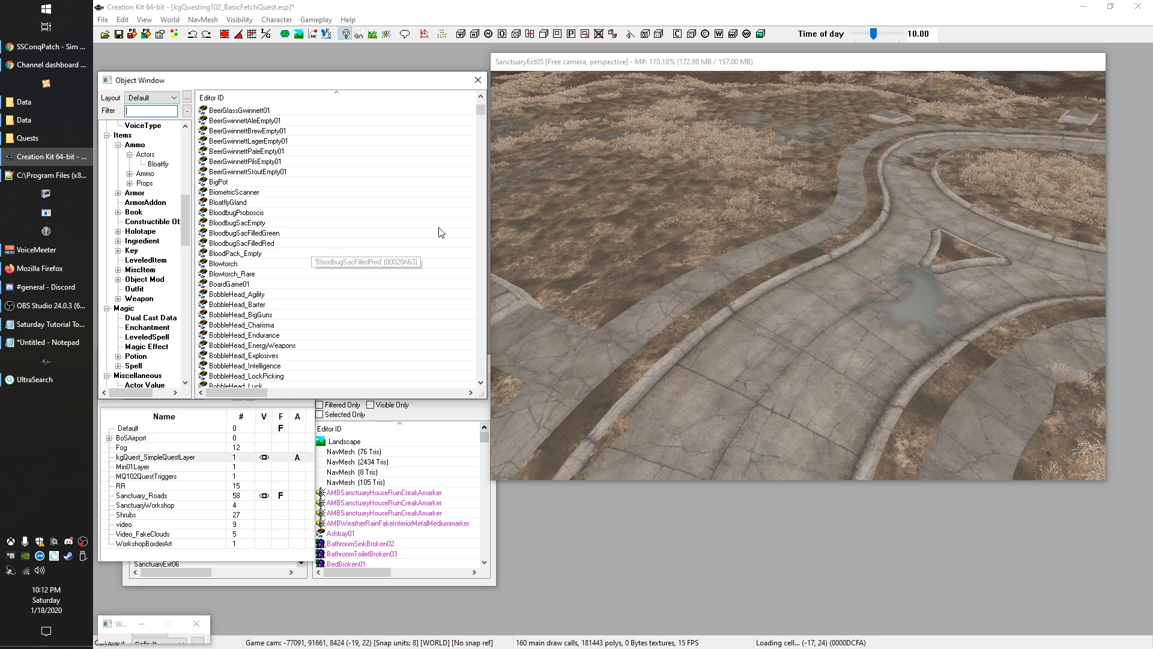
pyautogui.scroll(-3, 313, 288)
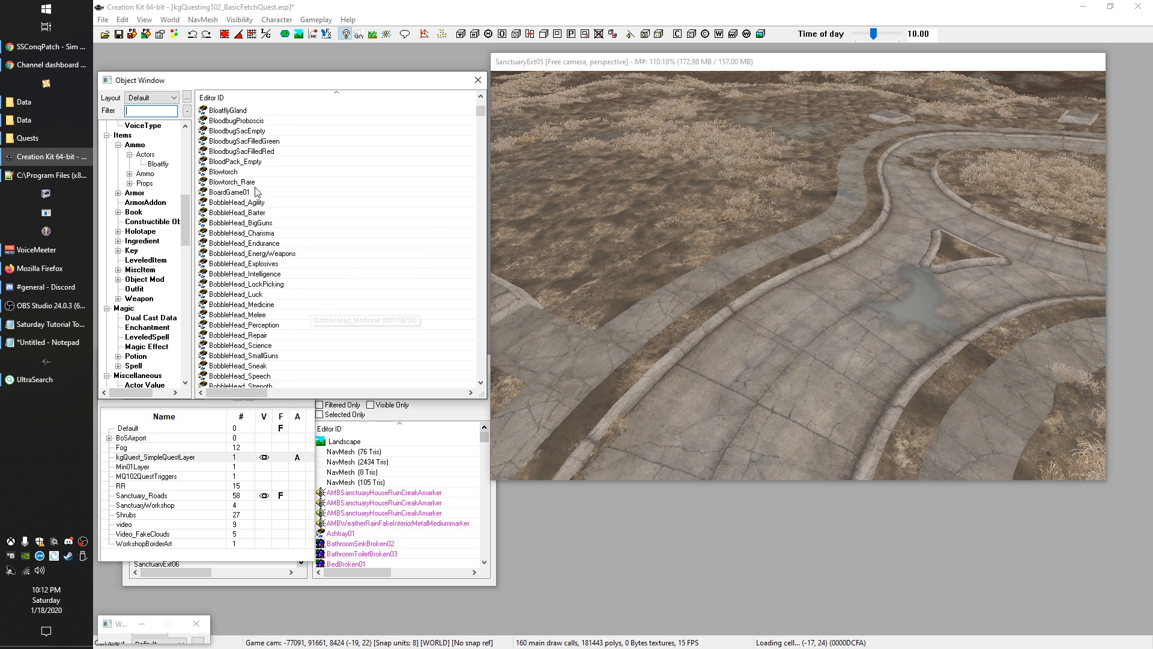
pyautogui.moveTo(232, 182); pyautogui.dragTo(655, 318)
pyautogui.press('f')
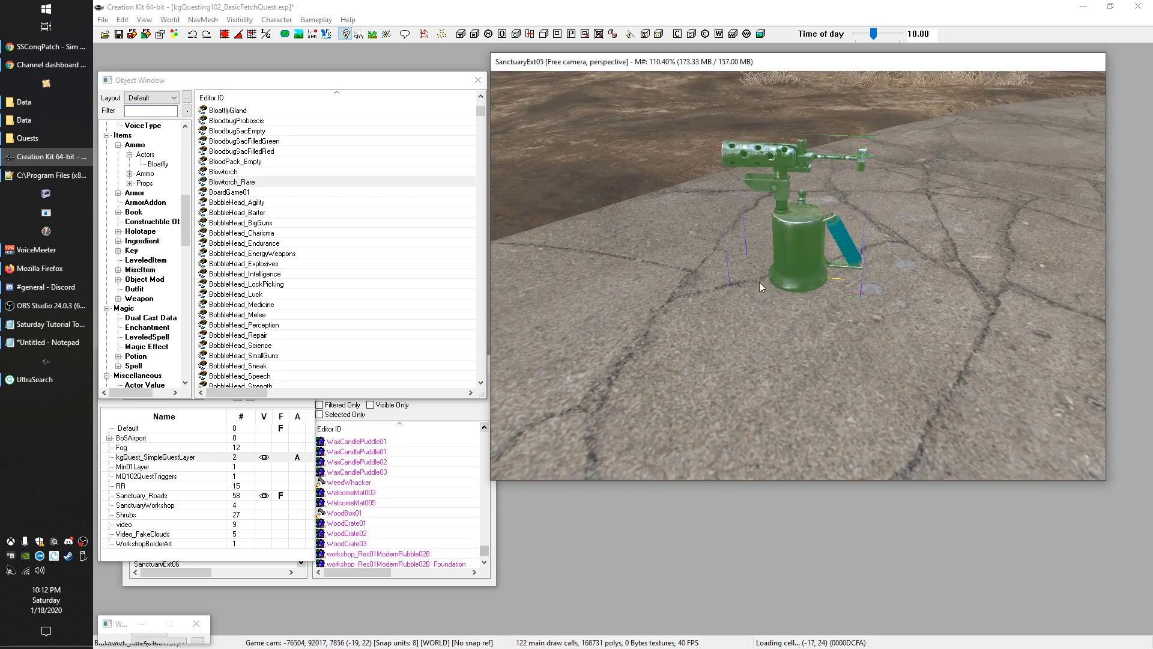
# Step: Raise and shift the blowtorch to reposition it above the sidewalk
pyautogui.scroll(-5, 905, 259)
pyautogui.scroll(2, 869, 274)
pyautogui.keyDown('shift'); pyautogui.moveTo(759, 246); pyautogui.dragTo(775, 258, button='middle'); pyautogui.keyUp('shift')
pyautogui.scroll(3, 787, 265)
pyautogui.press('z')
pyautogui.moveTo(802, 258); pyautogui.dragTo(804, 239)
pyautogui.scroll(-3, 810, 277)
pyautogui.keyDown('shift'); pyautogui.moveTo(810, 278); pyautogui.dragTo(809, 263, button='middle'); pyautogui.keyUp('shift')
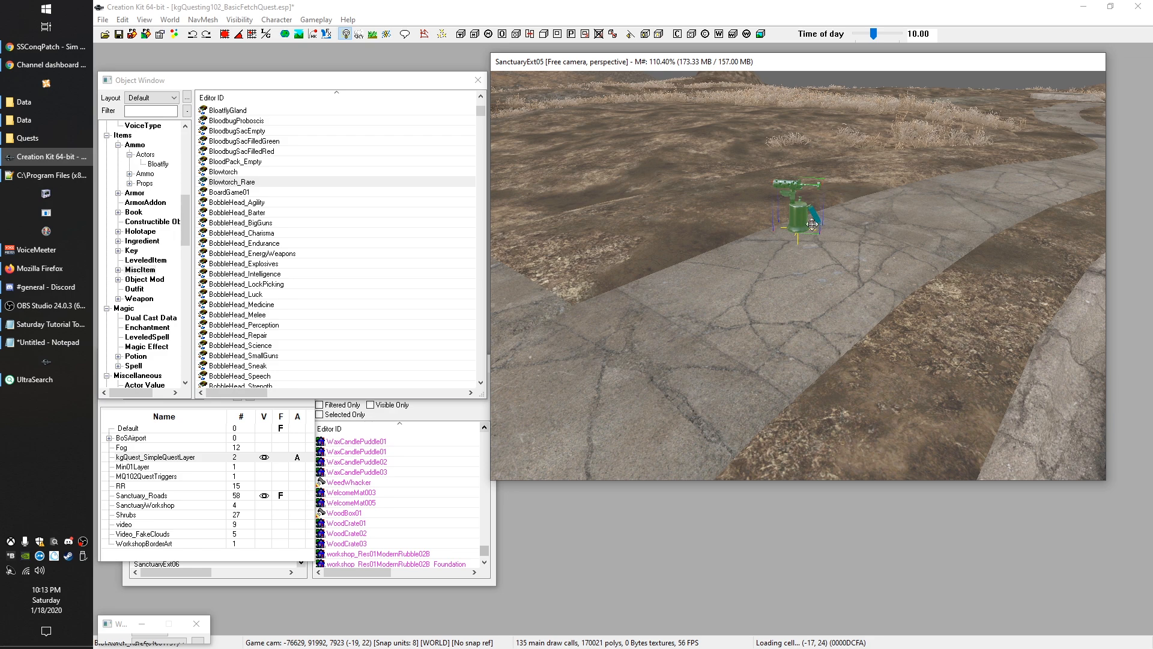
pyautogui.moveTo(804, 231); pyautogui.dragTo(747, 249)
pyautogui.moveTo(748, 251); pyautogui.dragTo(760, 287, button='middle')
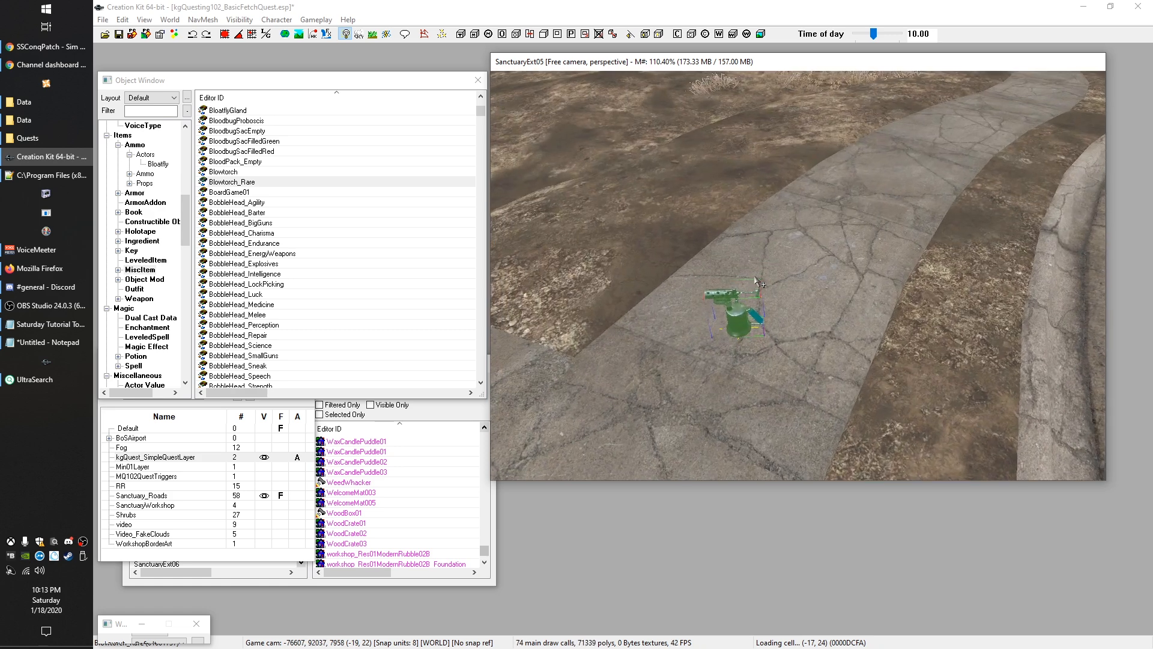
pyautogui.press('e')
pyautogui.moveTo(740, 314); pyautogui.dragTo(725, 257)
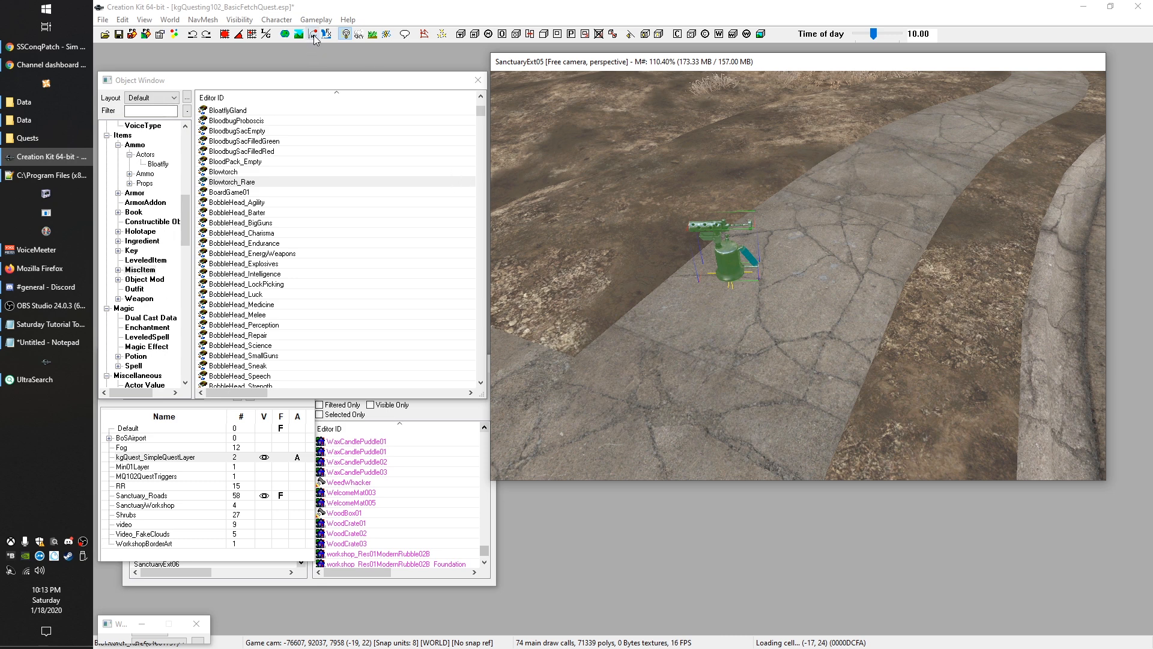
# Step: Make all hidden layers visible, from Default and BoSAirport through WorkshopBorderArt
pyautogui.click(265, 429)
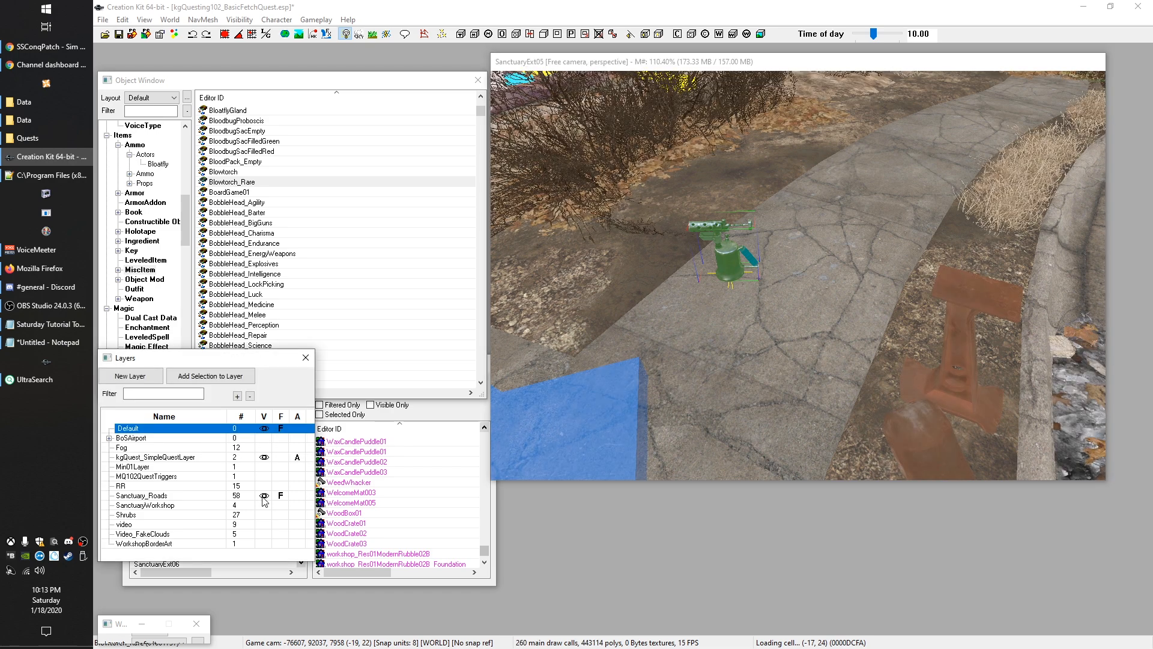
pyautogui.click(264, 544)
pyautogui.click(265, 534)
pyautogui.click(265, 524)
pyautogui.click(264, 515)
pyautogui.click(264, 505)
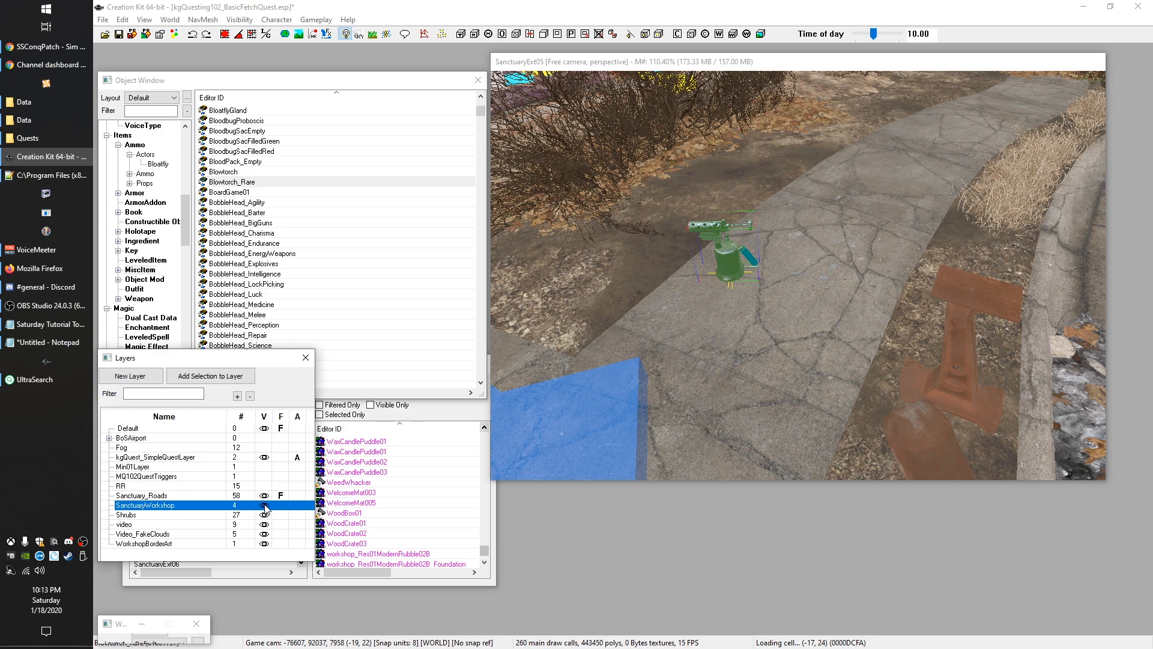
pyautogui.click(264, 486)
pyautogui.click(264, 476)
pyautogui.click(264, 466)
pyautogui.click(265, 448)
pyautogui.click(264, 438)
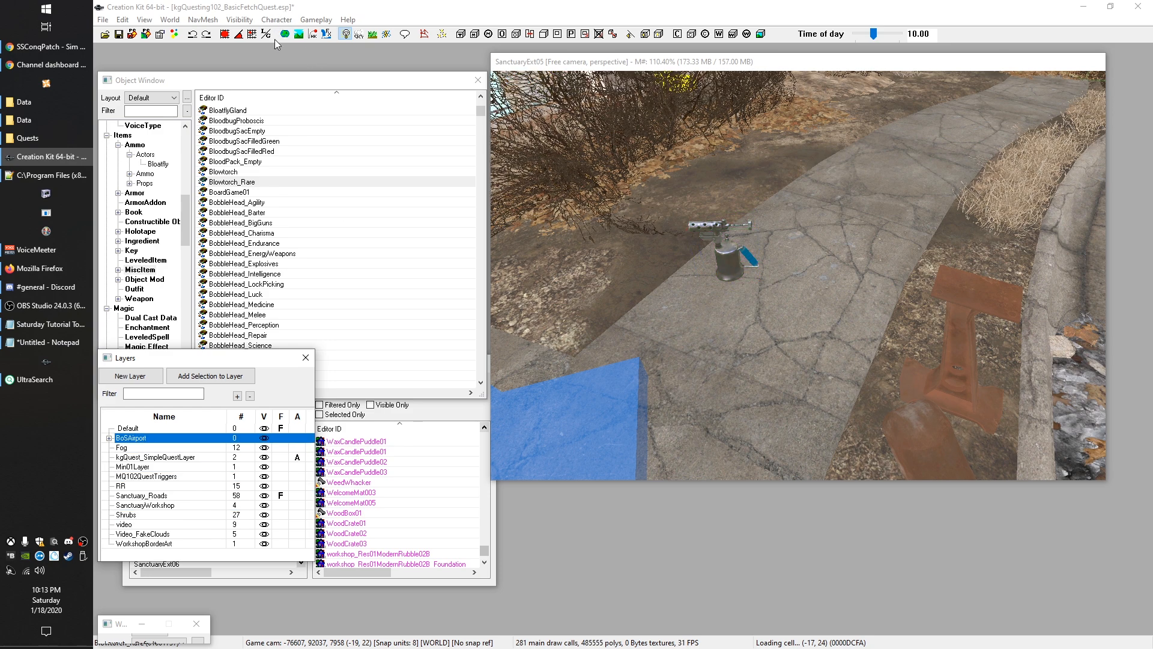
# Step: Run the Havok simulation on the blowtorch to drop it onto the sidewalk
pyautogui.click(319, 35)
pyautogui.scroll(-2, 690, 225)
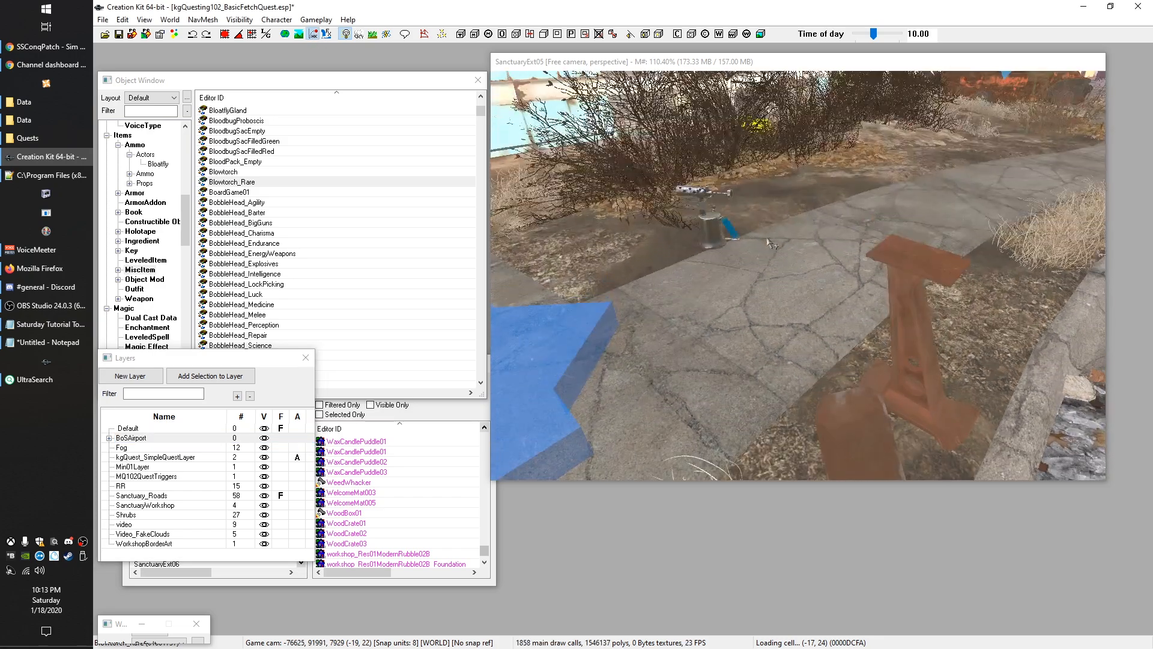
pyautogui.click(711, 229)
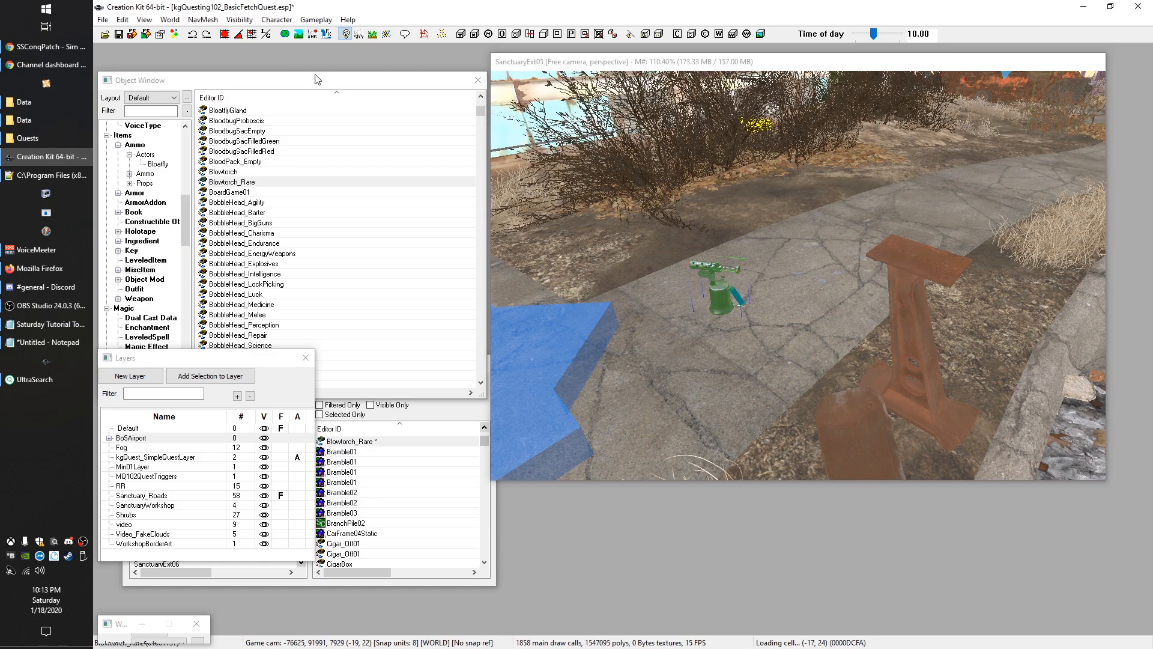
# Step: Lift and rotate the blowtorch above the sidewalk, and simulate its fall again with Havok
pyautogui.click(617, 63)
pyautogui.press('shift')
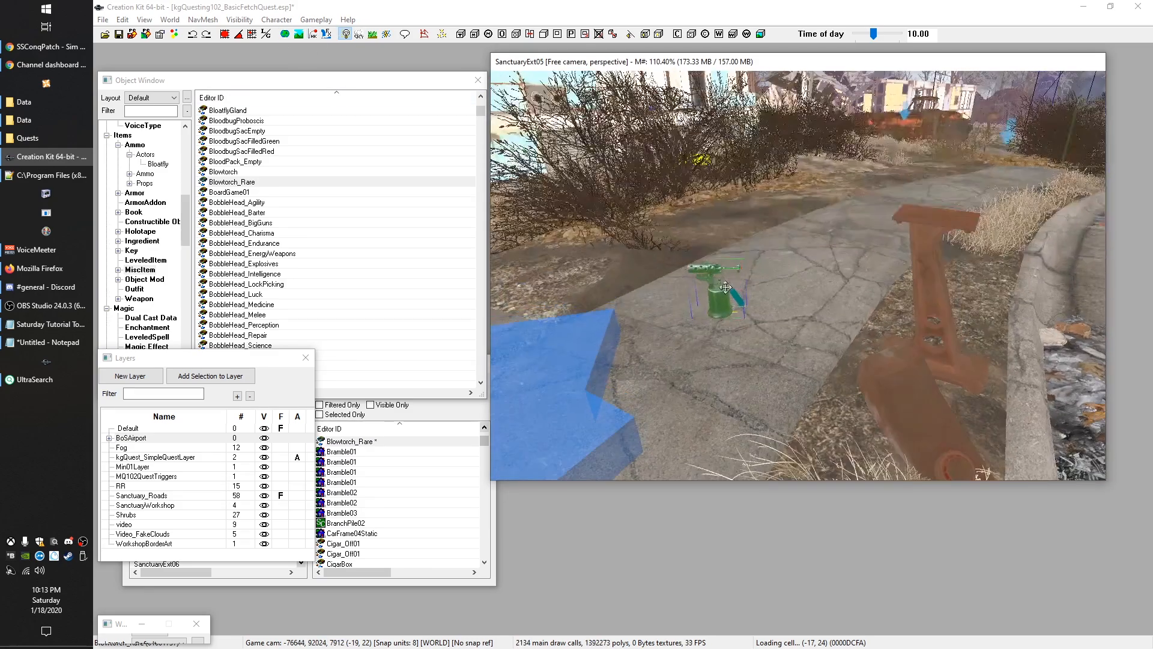
pyautogui.press('shift')
pyautogui.press('shift')
pyautogui.moveTo(661, 123)
pyautogui.mouseDown()
pyautogui.moveTo(661, 108)
pyautogui.moveTo(659, 122)
pyautogui.mouseUp()
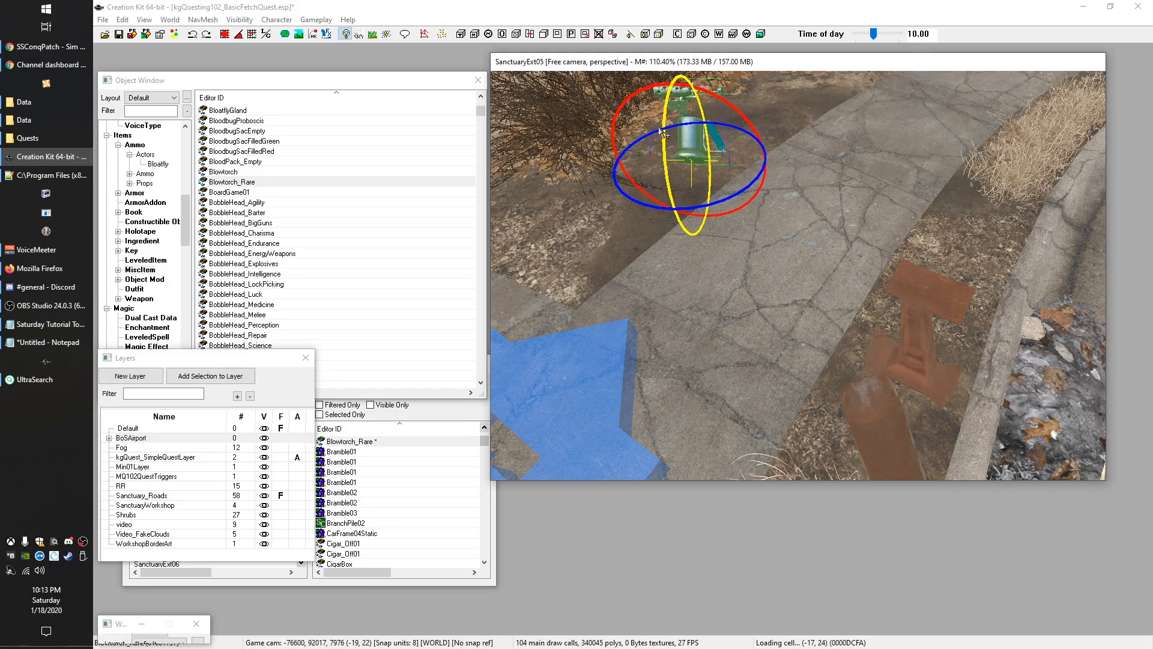
pyautogui.click(316, 36)
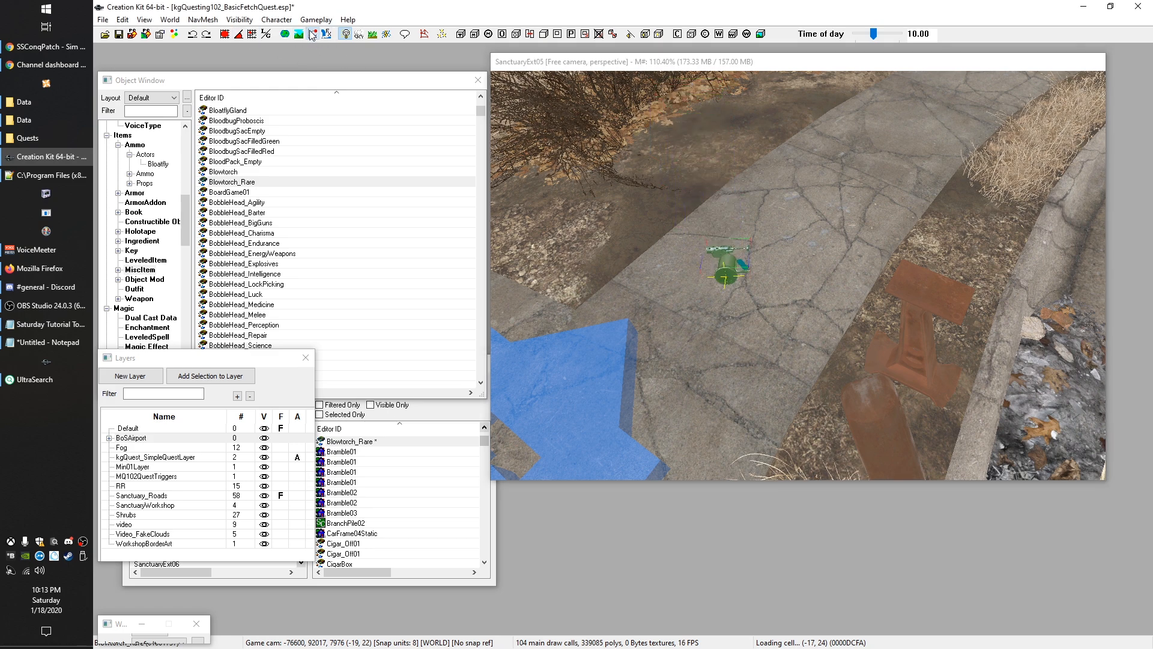
pyautogui.scroll(5, 745, 303)
pyautogui.keyDown('shift'); pyautogui.moveTo(744, 303); pyautogui.dragTo(723, 313, button='middle'); pyautogui.keyUp('shift')
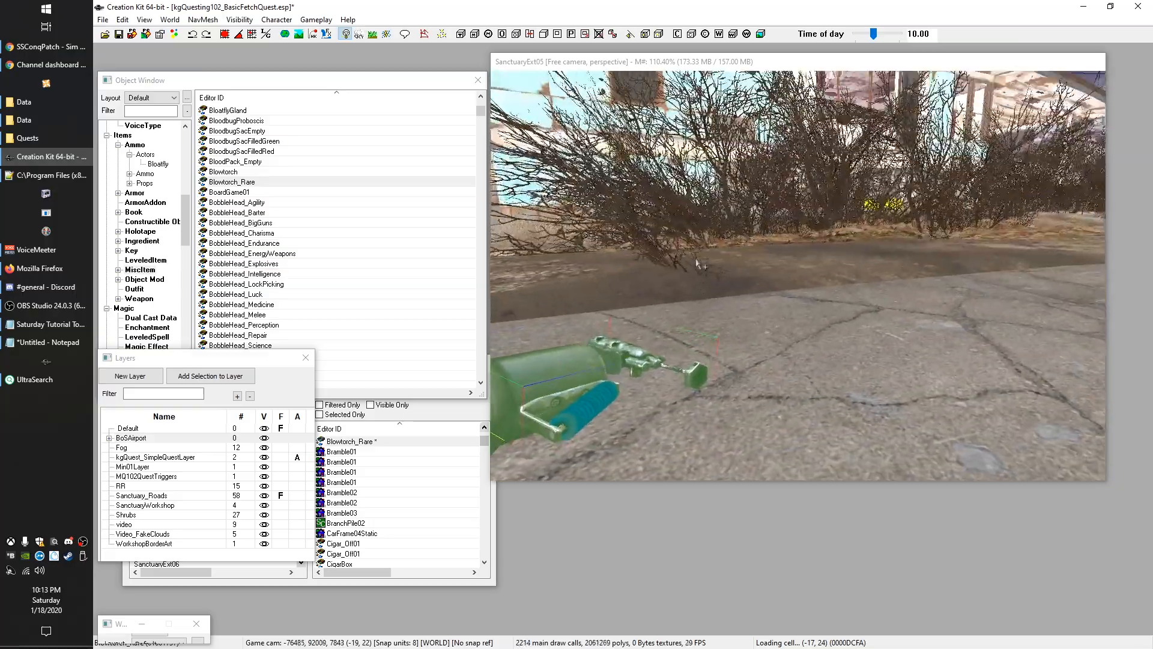
pyautogui.scroll(-6, 696, 263)
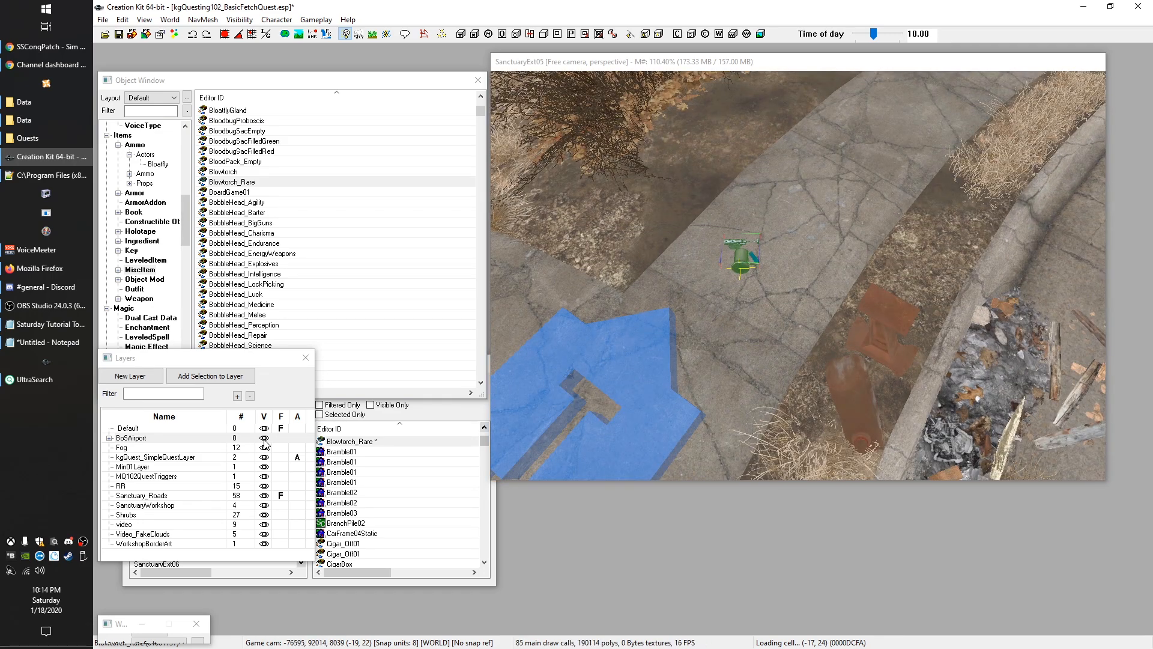
# Step: Hide every layer except kgQuest_SimpleQuestLayer and Sanctuary_Roads
pyautogui.click(264, 447)
pyautogui.click(265, 466)
pyautogui.click(264, 476)
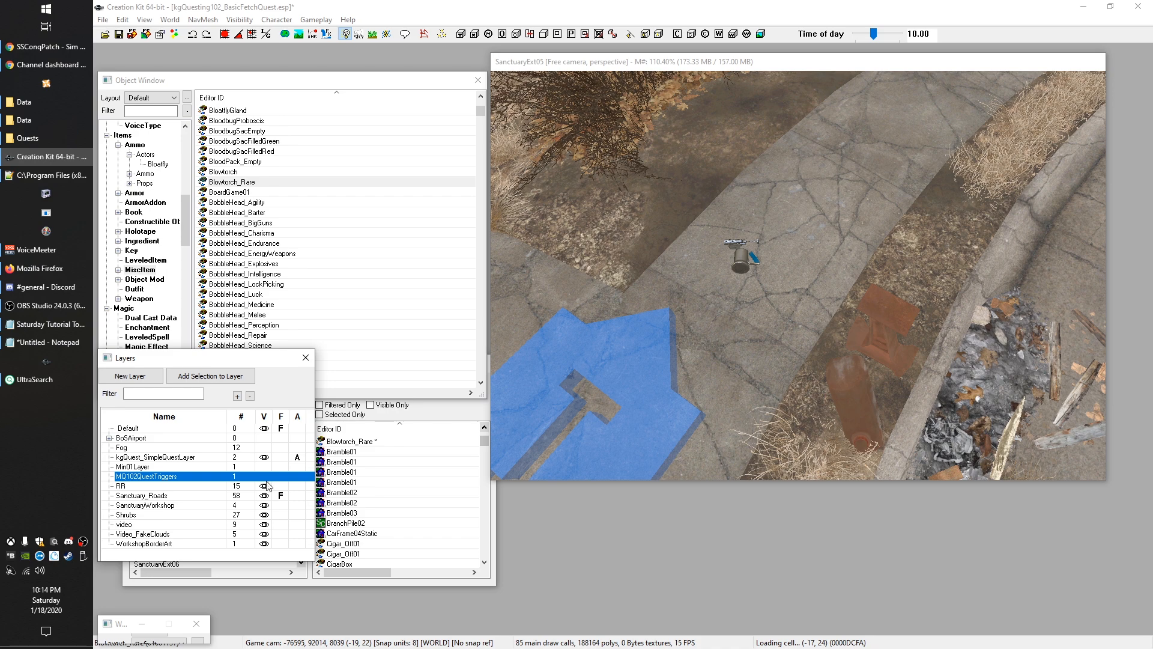
pyautogui.click(264, 427)
pyautogui.click(264, 486)
pyautogui.click(264, 506)
pyautogui.click(265, 515)
pyautogui.click(265, 524)
pyautogui.click(264, 534)
pyautogui.click(265, 543)
# Step: Inspect the blowtorch's resting place on the sidewalk and the terrain around the purple trigger box
pyautogui.scroll(-4, 743, 329)
pyautogui.keyDown('shift'); pyautogui.moveTo(742, 283); pyautogui.dragTo(811, 309, button='middle'); pyautogui.keyUp('shift')
pyautogui.scroll(5, 907, 270)
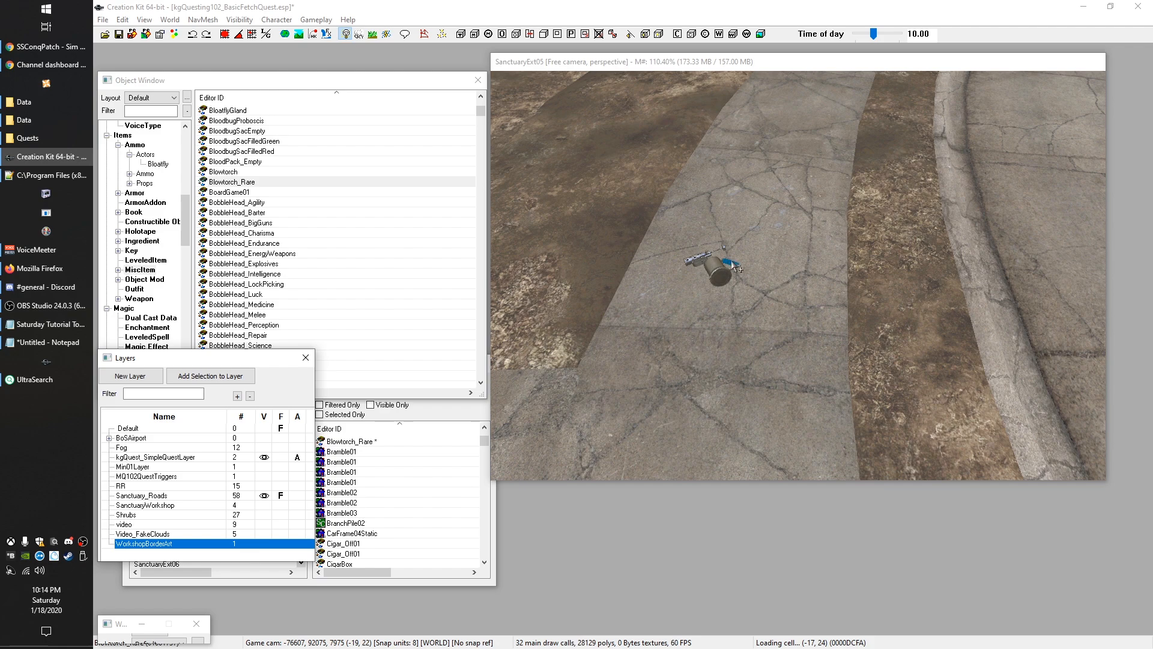
pyautogui.scroll(-6, 746, 281)
pyautogui.moveTo(747, 281)
pyautogui.keyDown('shift'); pyautogui.mouseDown(button='middle')
pyautogui.moveTo(847, 261)
pyautogui.moveTo(749, 294)
pyautogui.mouseUp(button='middle'); pyautogui.keyUp('shift')
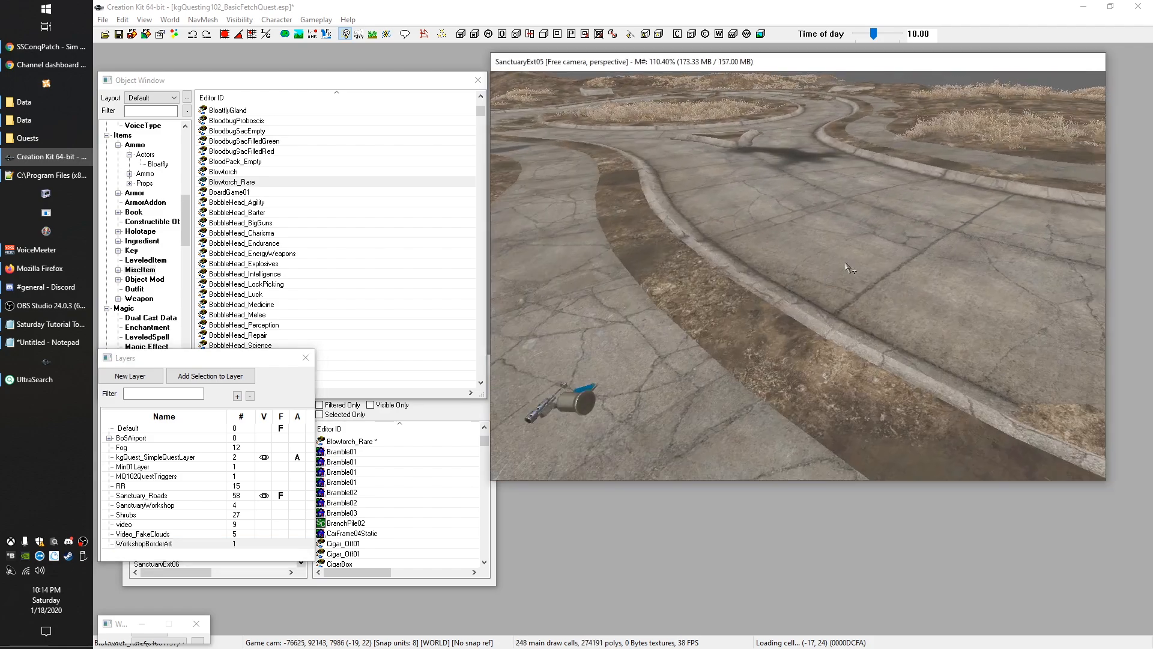
pyautogui.moveTo(895, 233)
pyautogui.mouseDown(button='middle')
pyautogui.moveTo(828, 258)
pyautogui.moveTo(748, 343)
pyautogui.mouseUp(button='middle')
pyautogui.moveTo(907, 269); pyautogui.dragTo(775, 313, button='middle')
pyautogui.scroll(8, 886, 311)
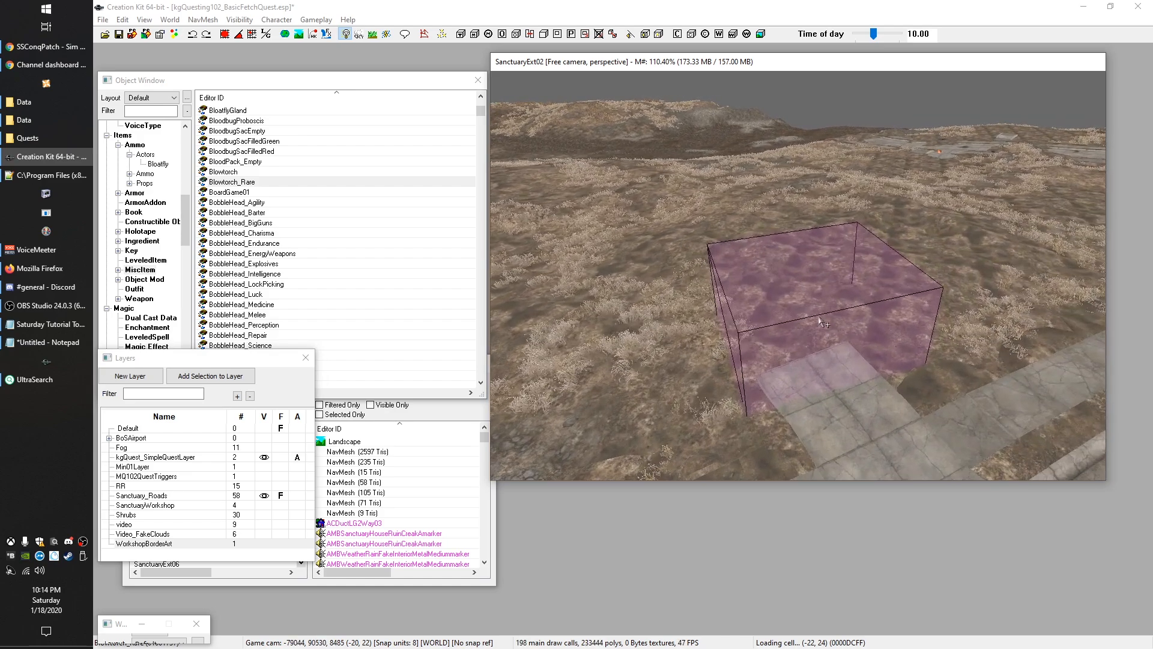
pyautogui.scroll(6, 844, 327)
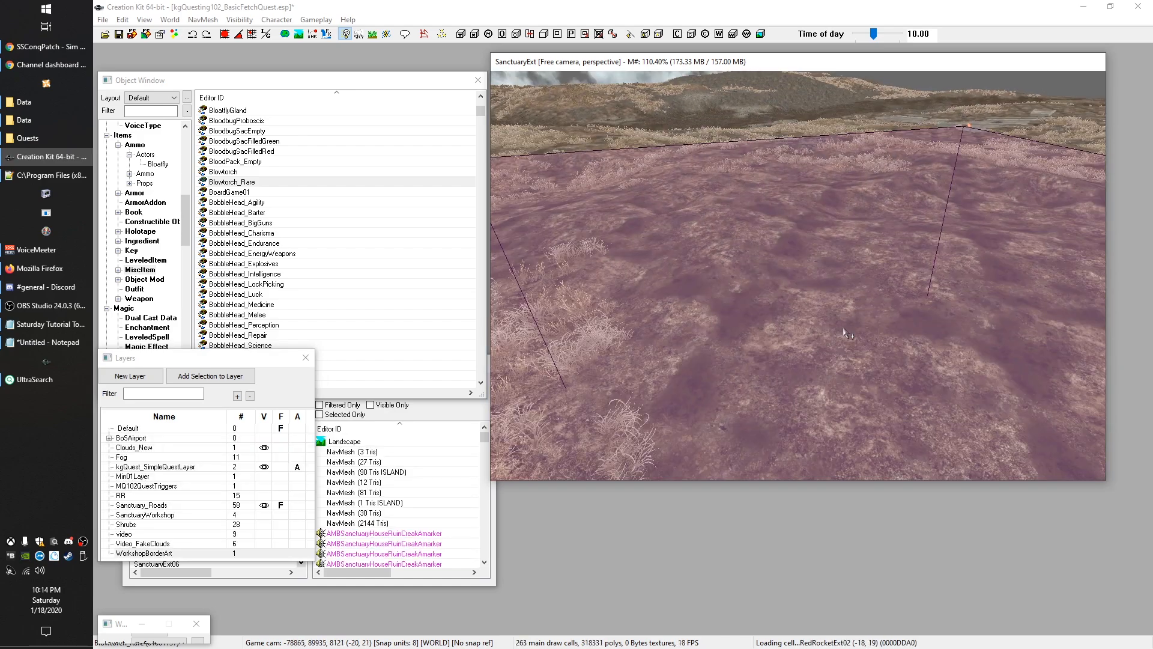
pyautogui.scroll(2, 833, 329)
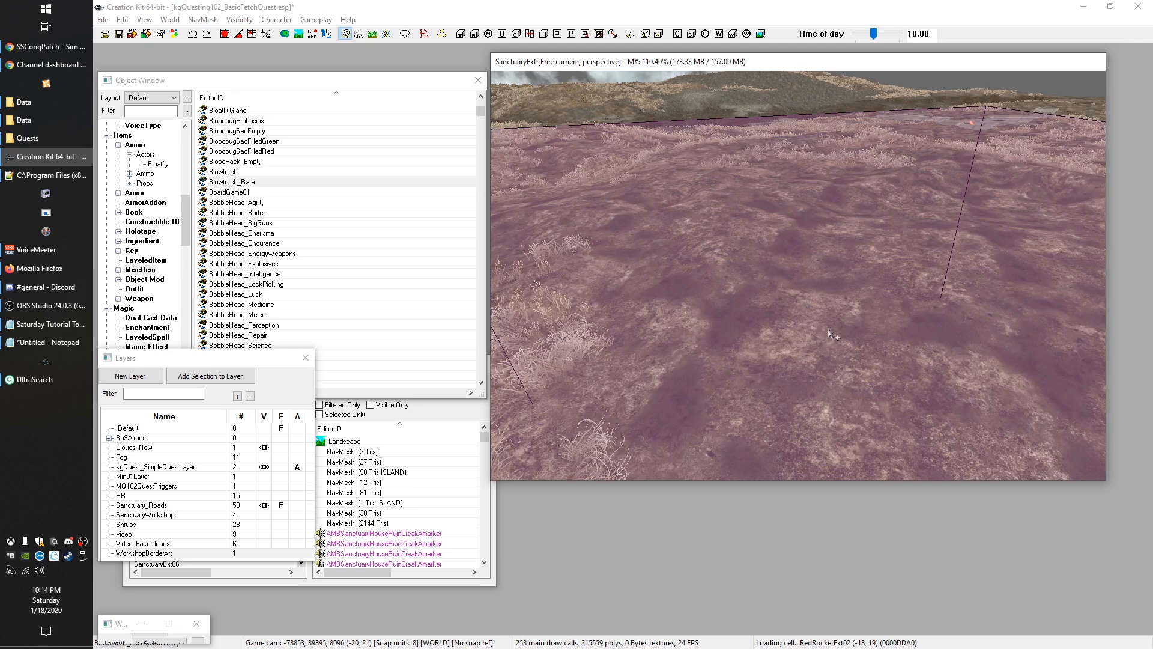
pyautogui.scroll(4, 832, 334)
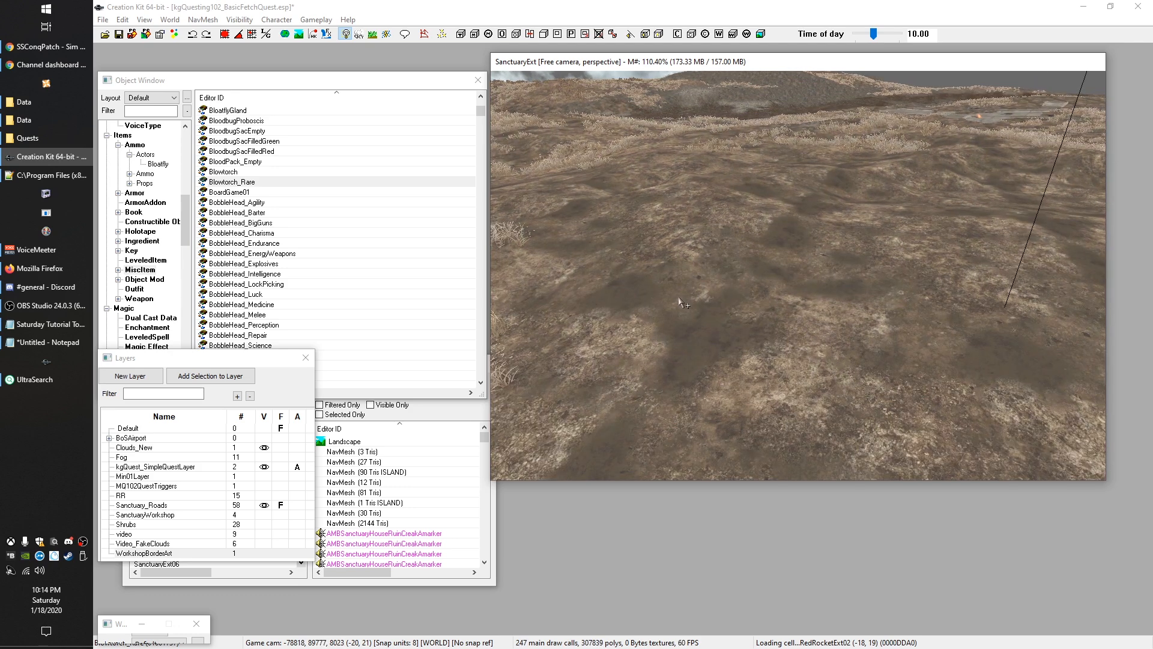
# Step: Browse the list of world-object activators for one suitable as the quest's turn-in point
pyautogui.scroll(-15, 168, 236)
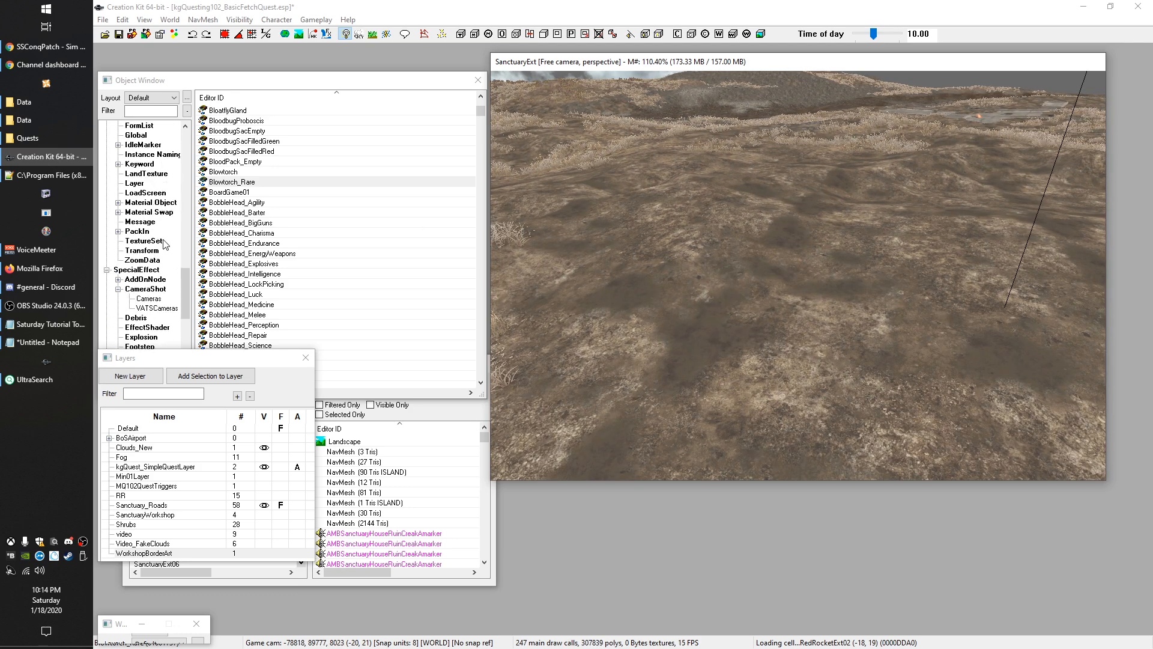
pyautogui.scroll(-6, 167, 236)
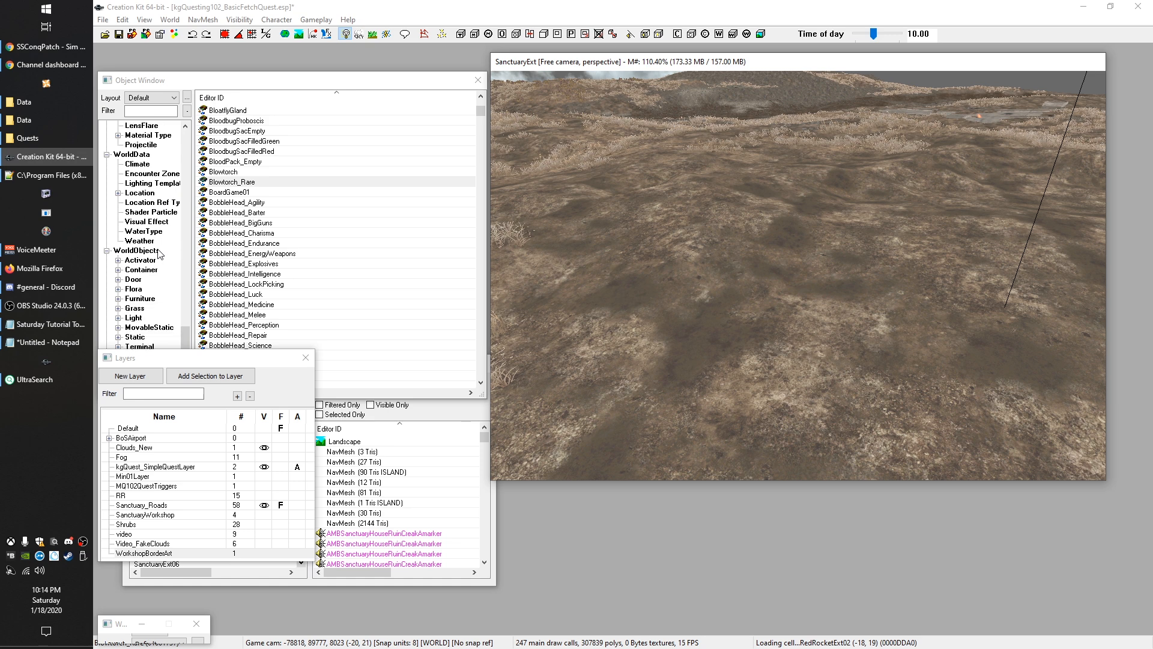
pyautogui.click(141, 261)
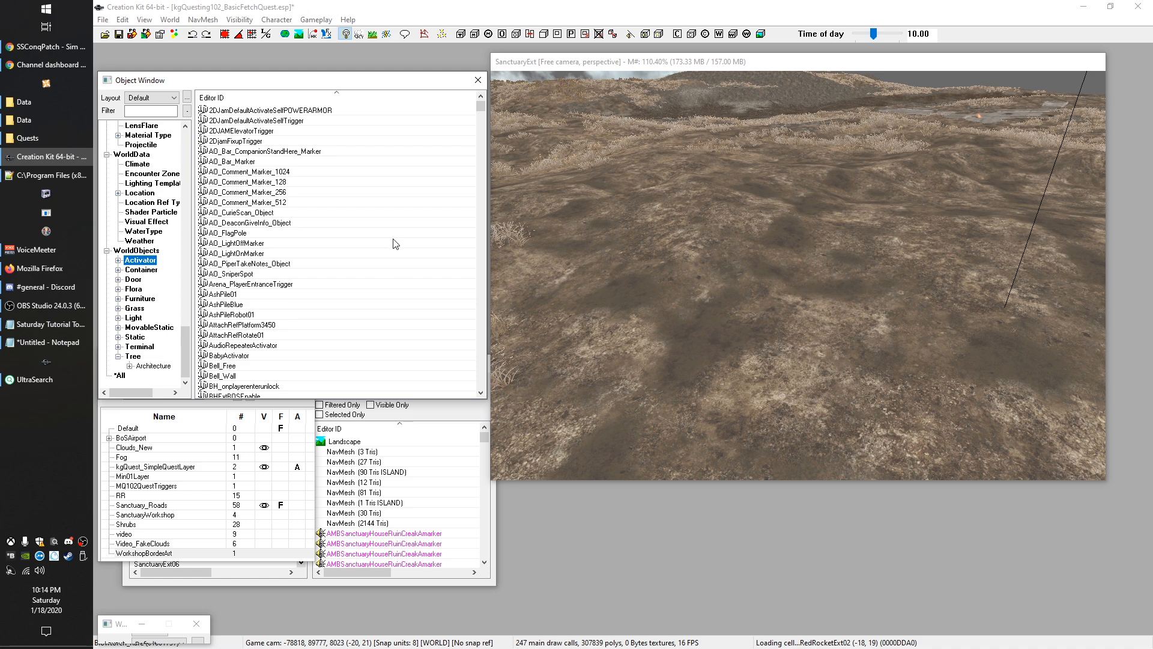
pyautogui.scroll(-20, 300, 258)
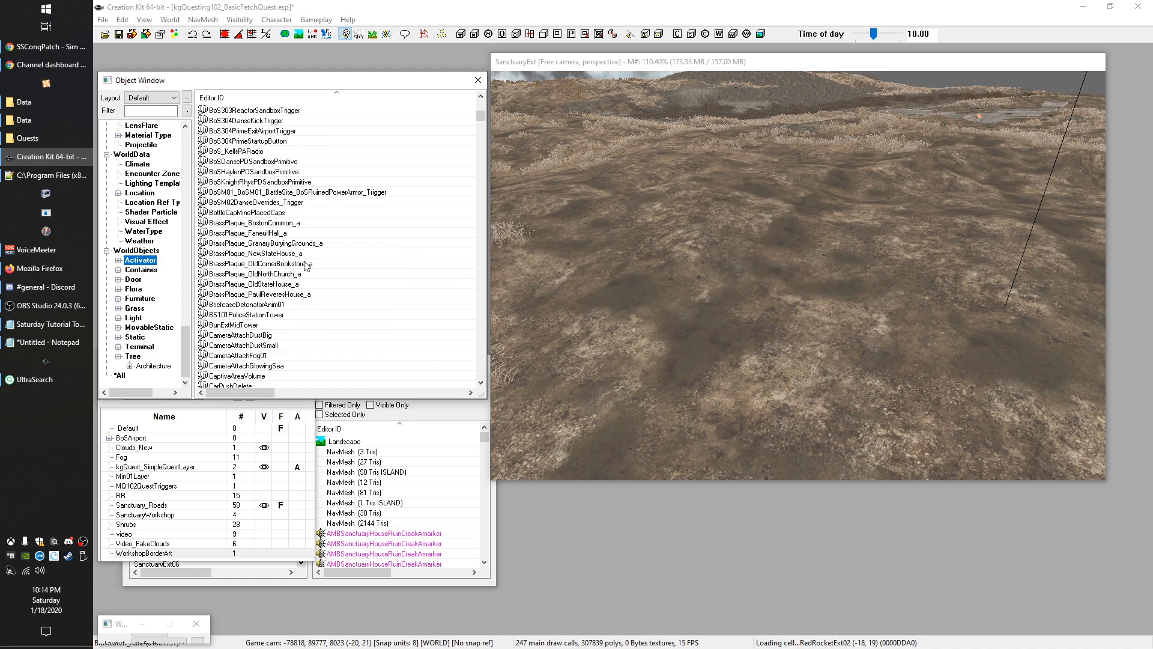
pyautogui.scroll(-8, 337, 265)
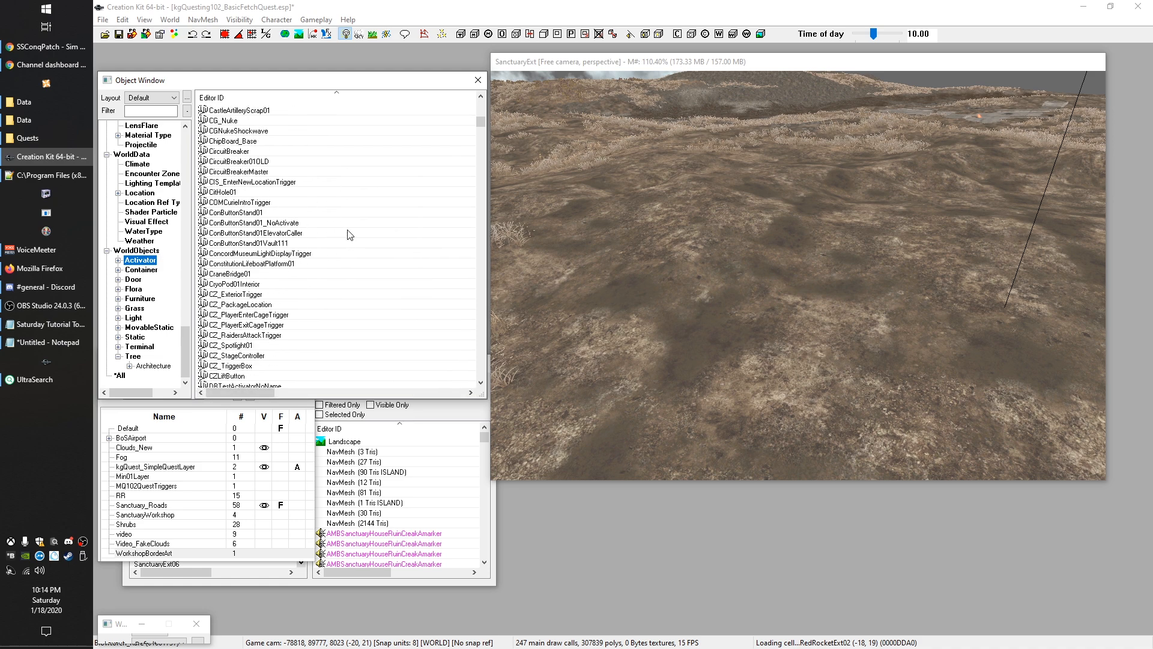
pyautogui.scroll(-15, 352, 265)
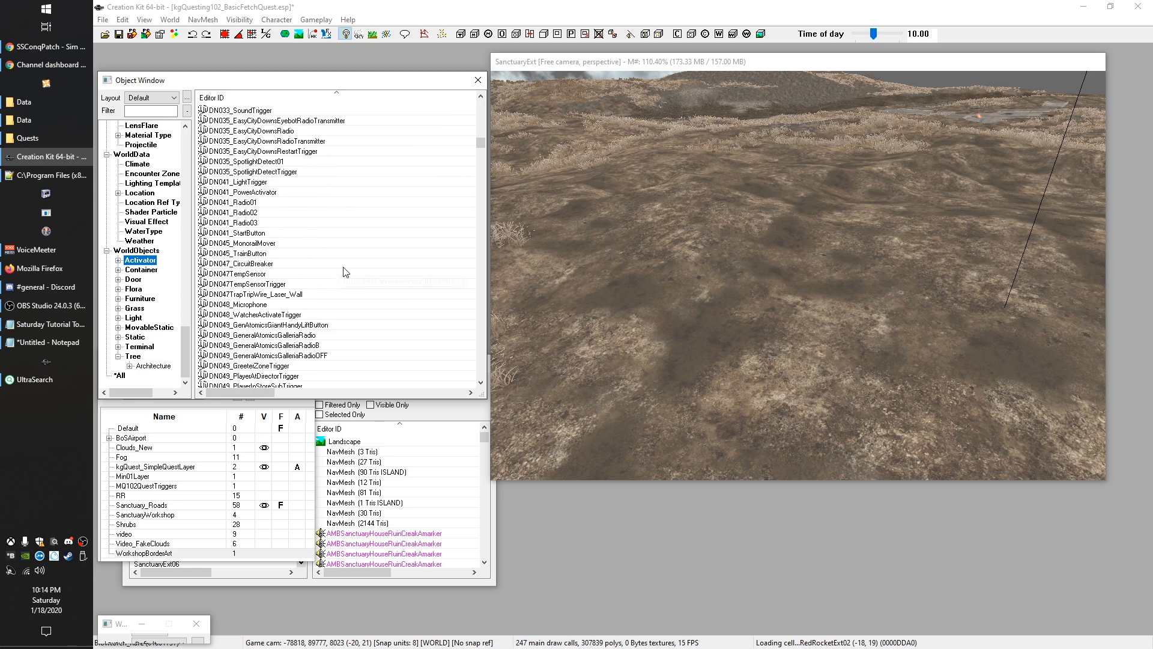
pyautogui.scroll(-15, 352, 317)
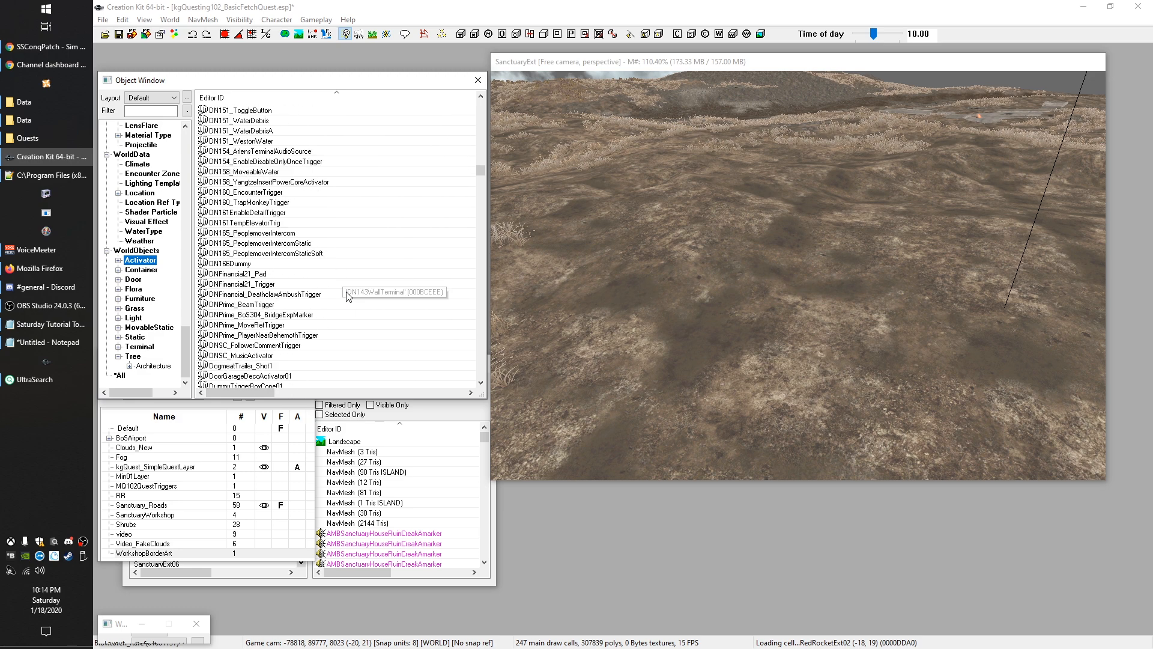
pyautogui.scroll(-5, 349, 292)
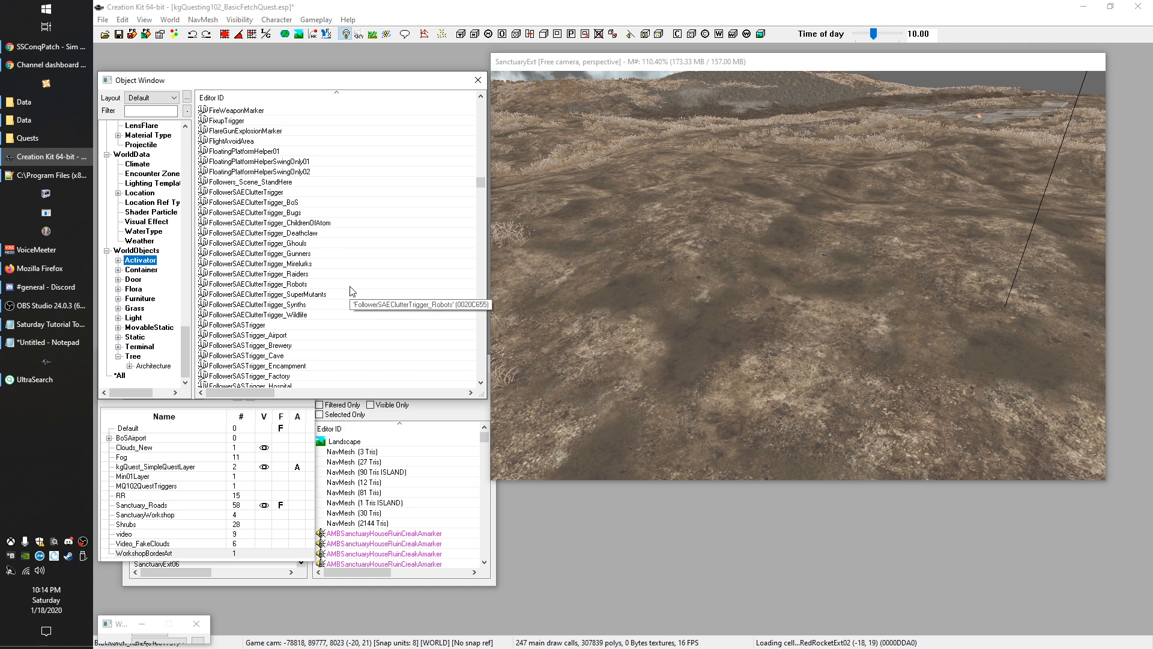
pyautogui.scroll(3, 352, 296)
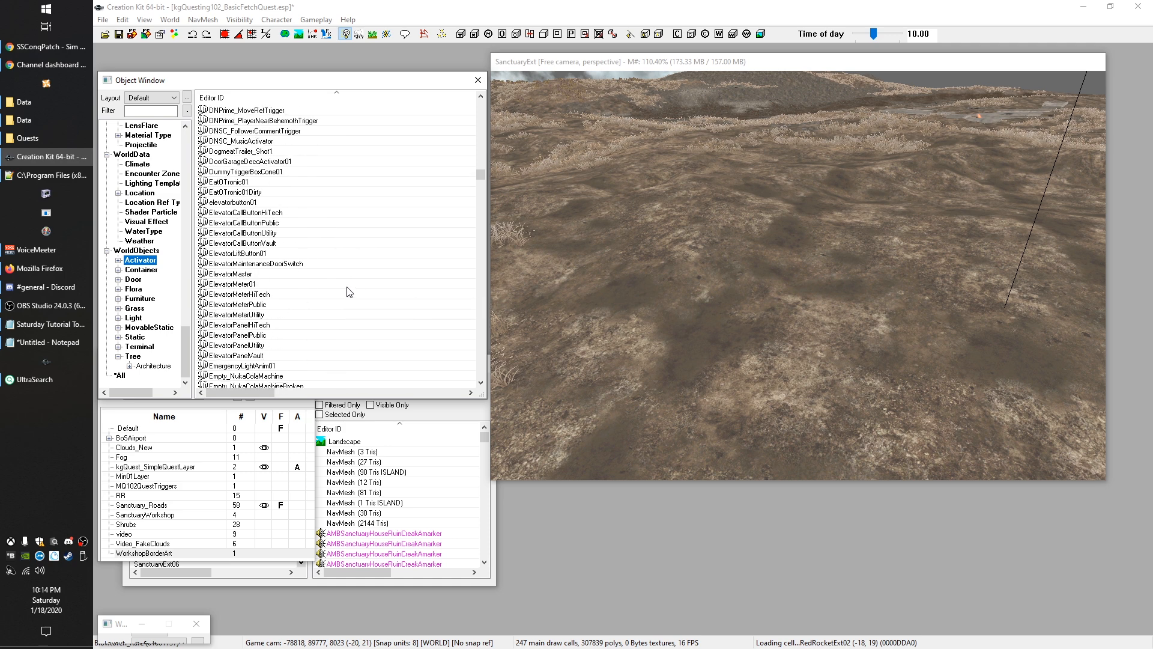
# Step: Filter the activators by "bell", checking the Bell_Free preview, and open the HotelBell activator
pyautogui.click(163, 110)
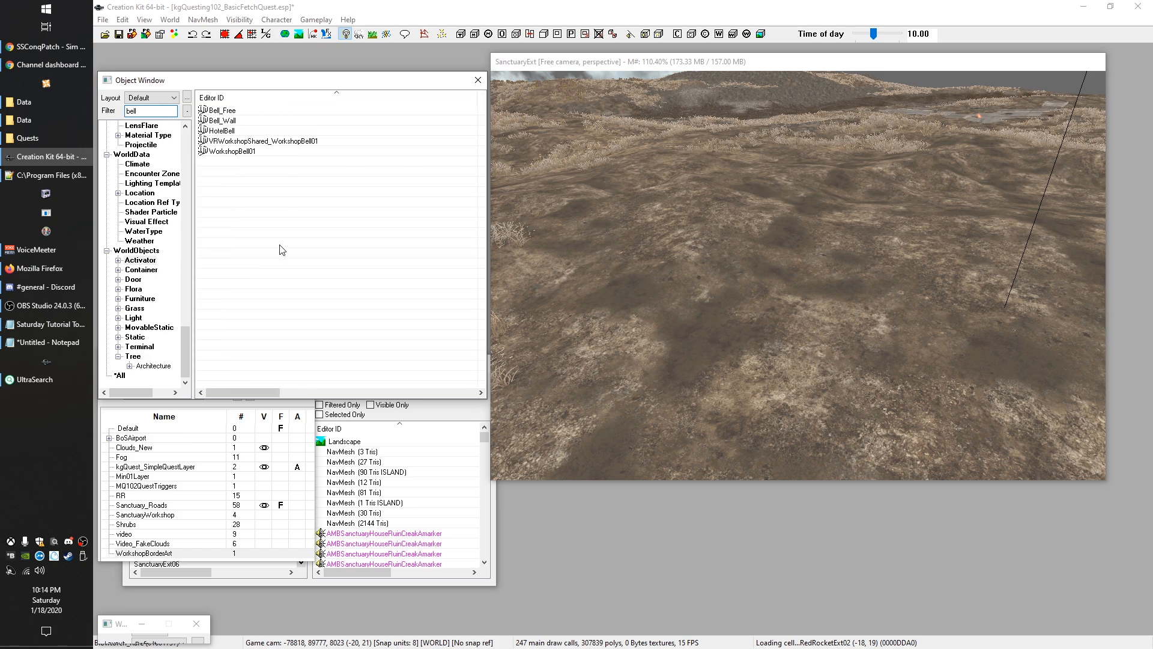
pyautogui.doubleClick(222, 110)
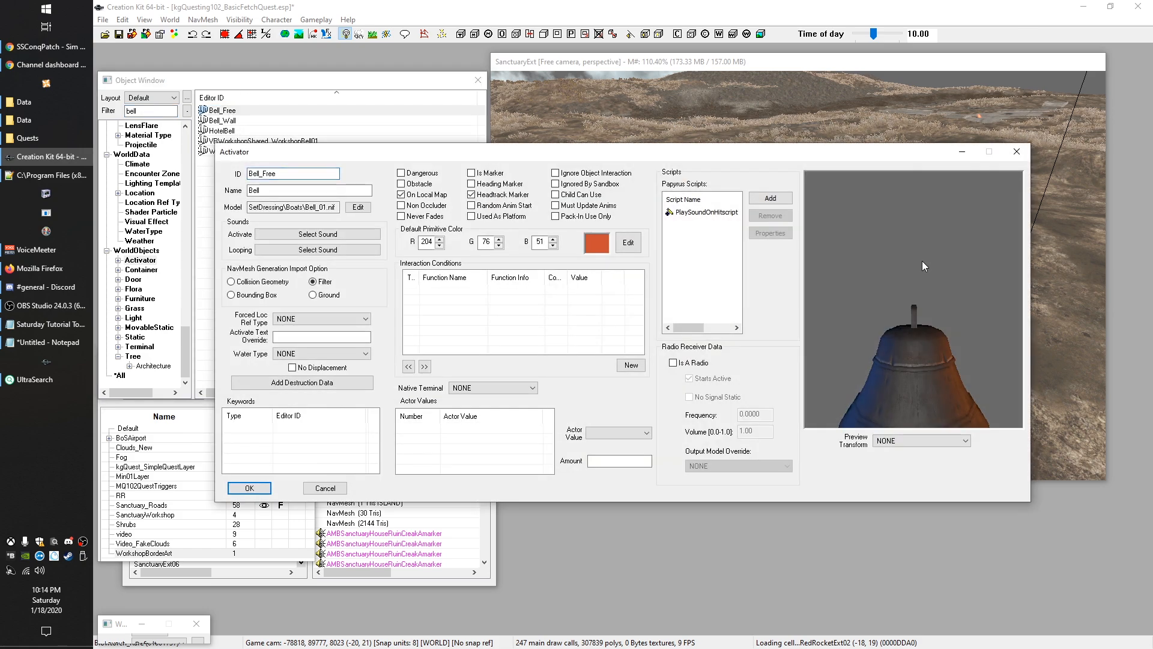
pyautogui.click(1014, 152)
pyautogui.click(217, 131)
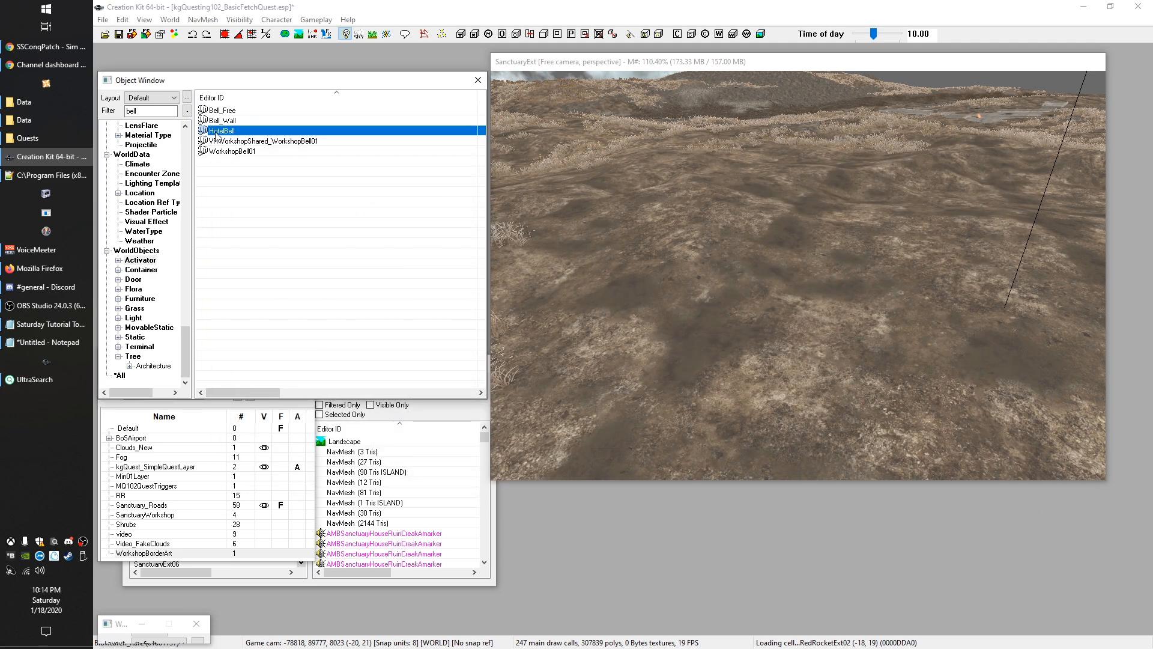
pyautogui.doubleClick(222, 130)
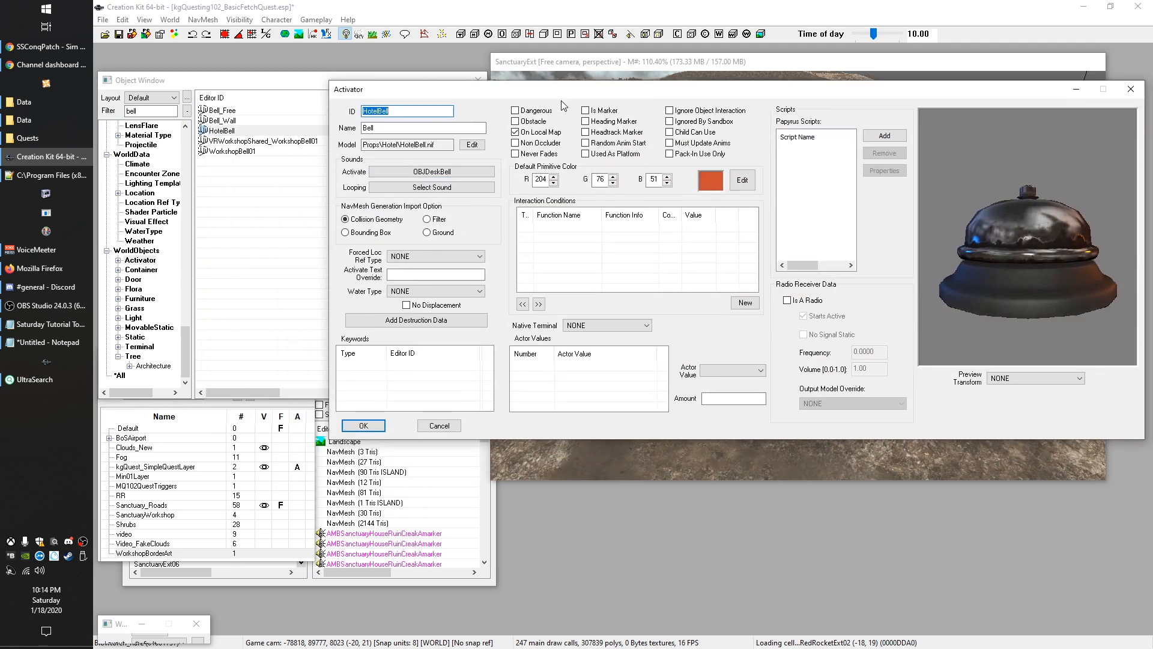
# Step: Examine the HotelBell activator's model file and model data, and close the model data without changes
pyautogui.press('Tab')
pyautogui.press('Tab')
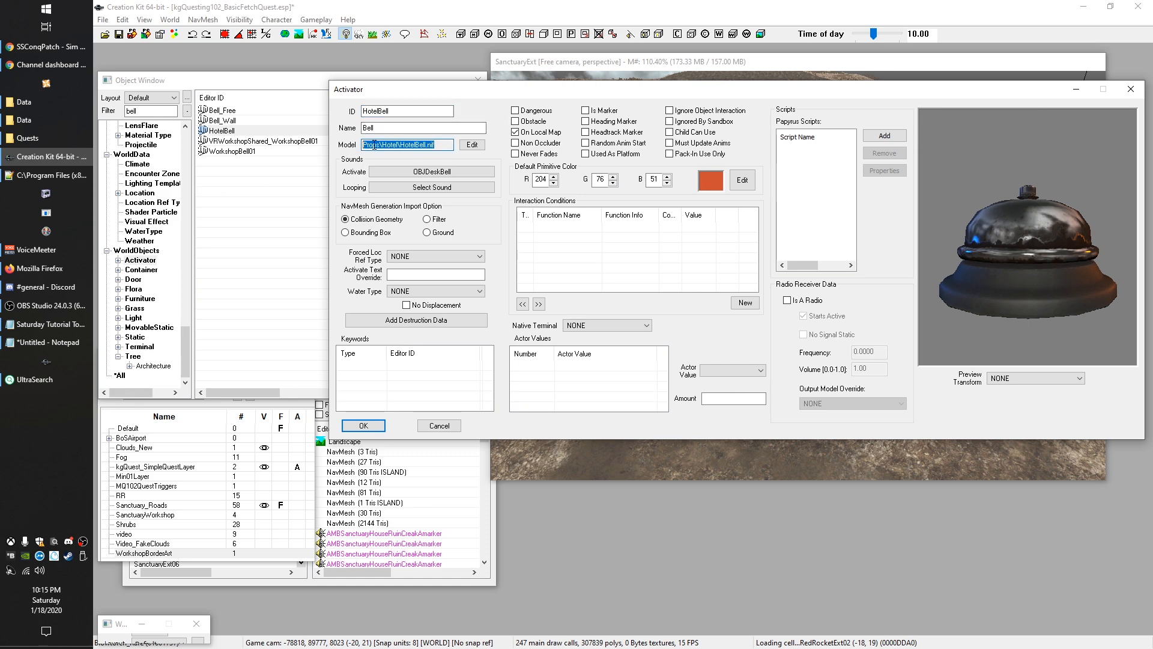
pyautogui.press('End')
pyautogui.click(472, 145)
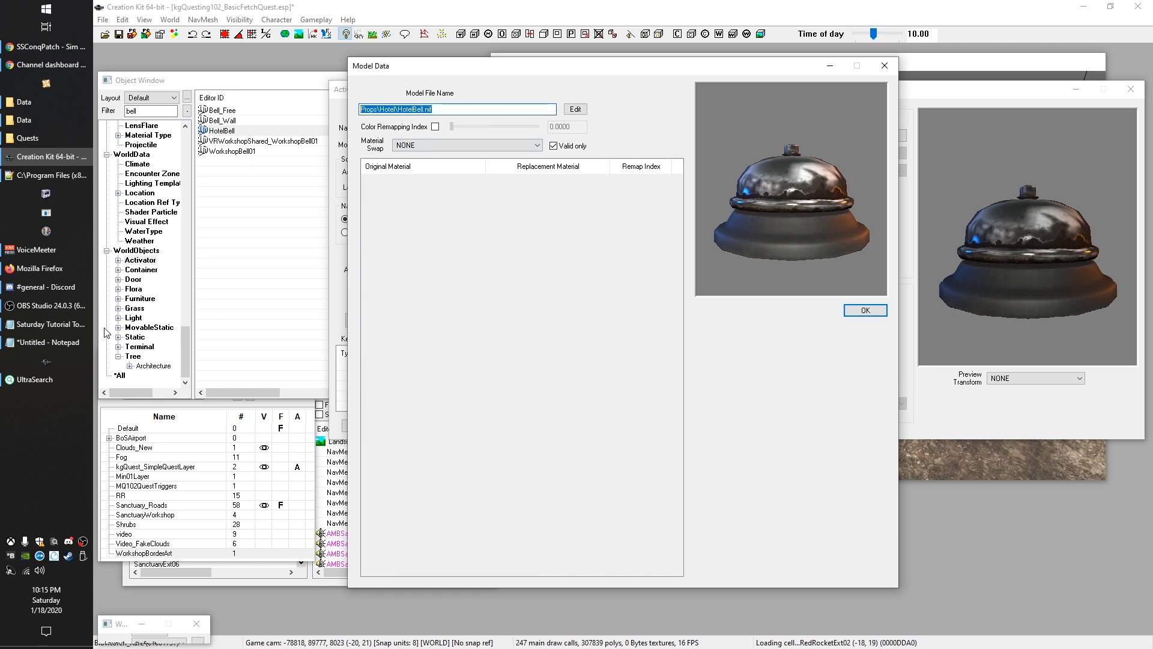
pyautogui.moveTo(425, 71); pyautogui.dragTo(545, 90)
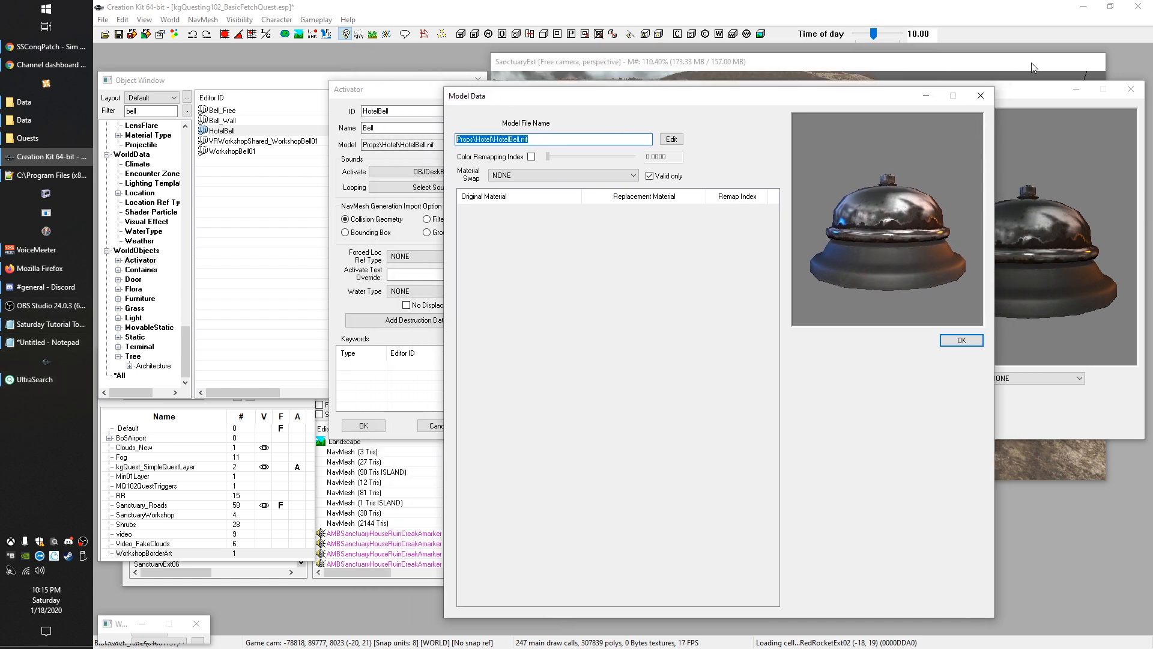
pyautogui.click(981, 95)
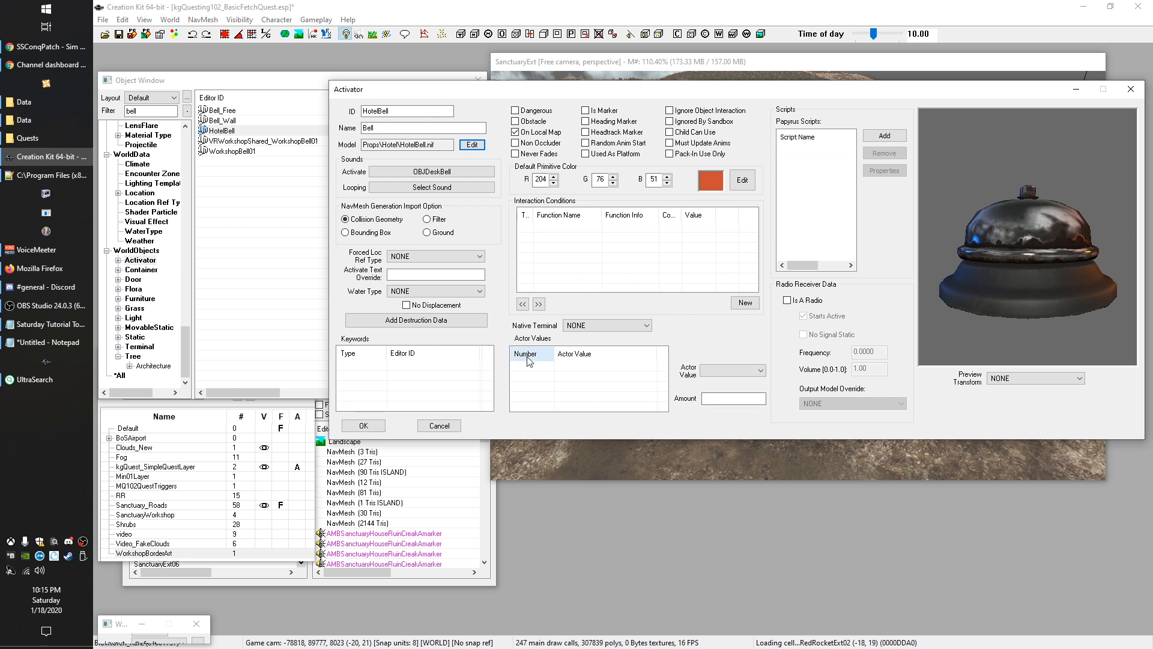
# Step: Filter all object types by "kgDemo_" and "kg*" to check the naming prefix of the existing quest objects
pyautogui.doubleClick(396, 110)
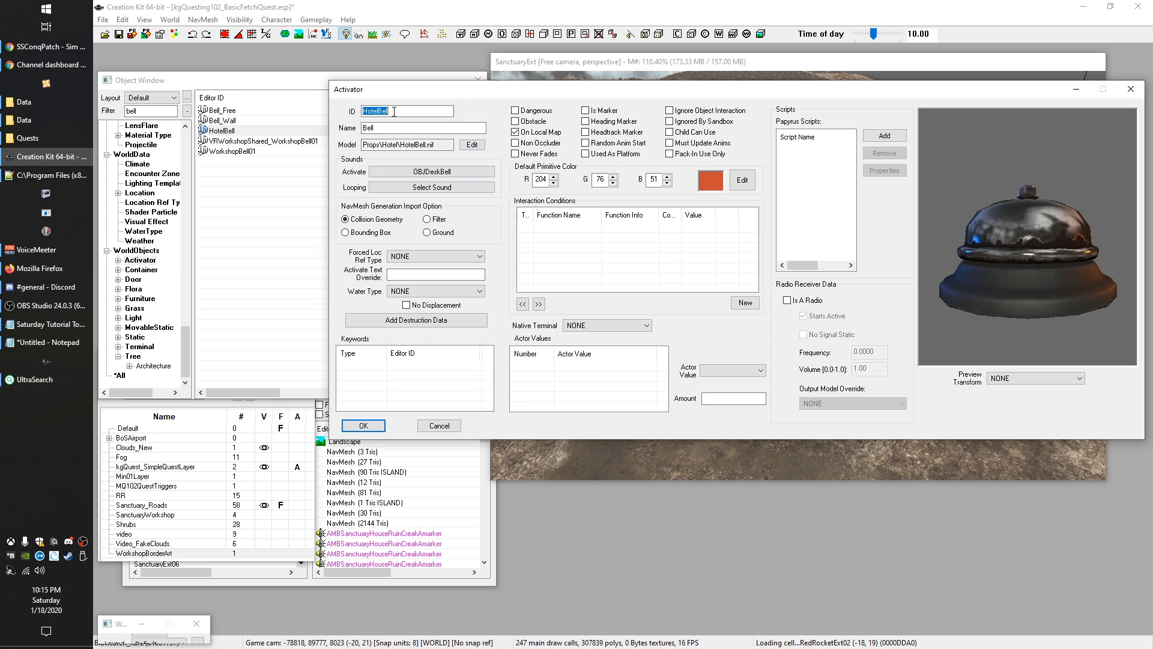
pyautogui.write('k')
pyautogui.moveTo(145, 83); pyautogui.dragTo(165, 64)
pyautogui.doubleClick(172, 92)
pyautogui.write('kgDemo_')
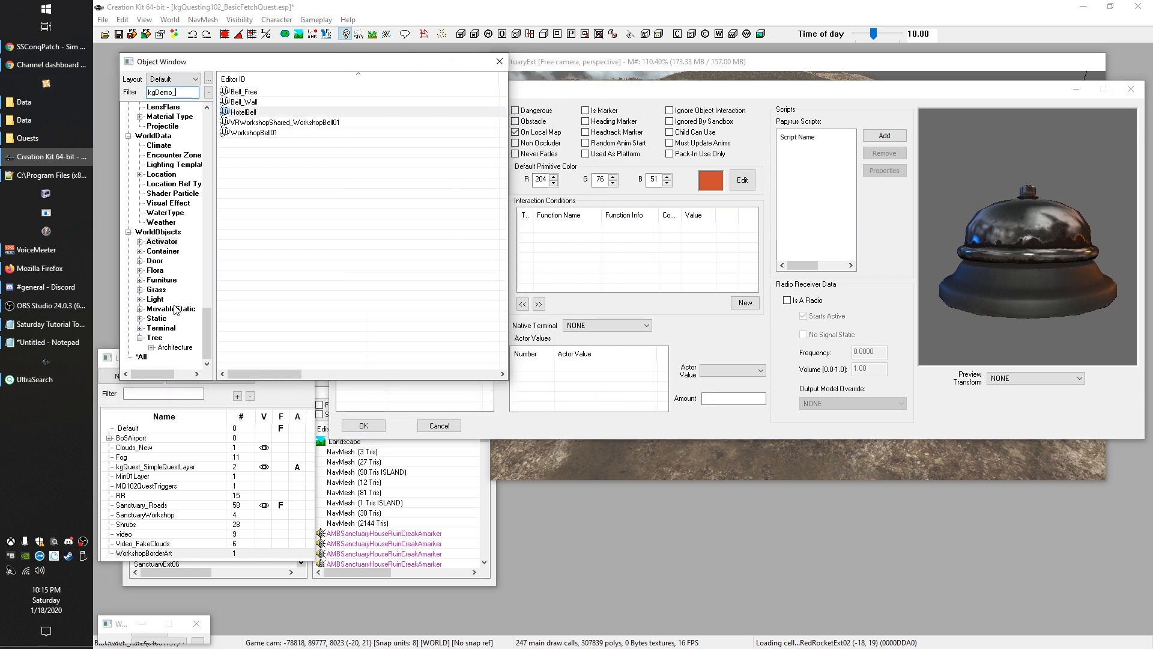
pyautogui.click(142, 357)
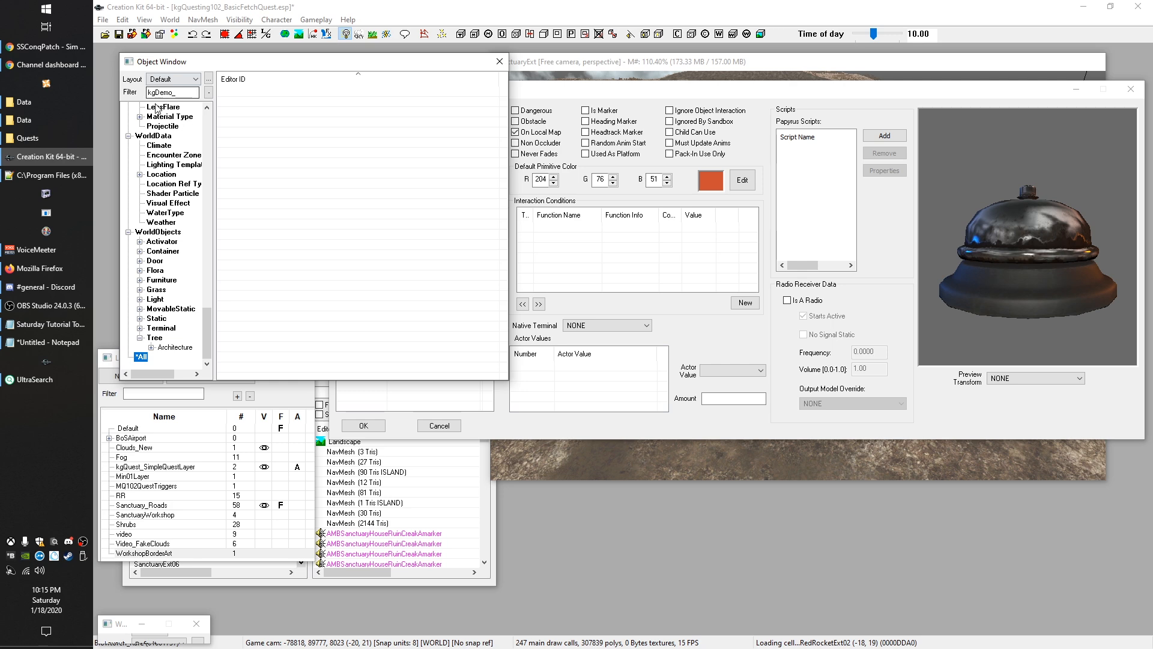
pyautogui.moveTo(158, 93); pyautogui.dragTo(186, 93)
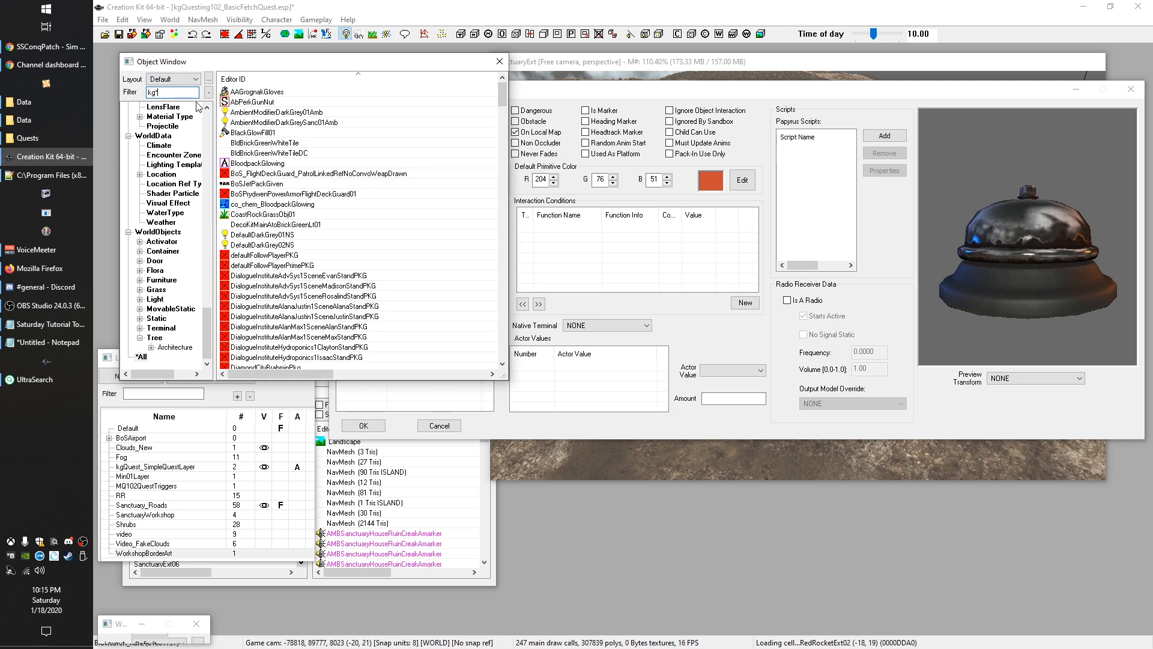
pyautogui.scroll(-20, 357, 198)
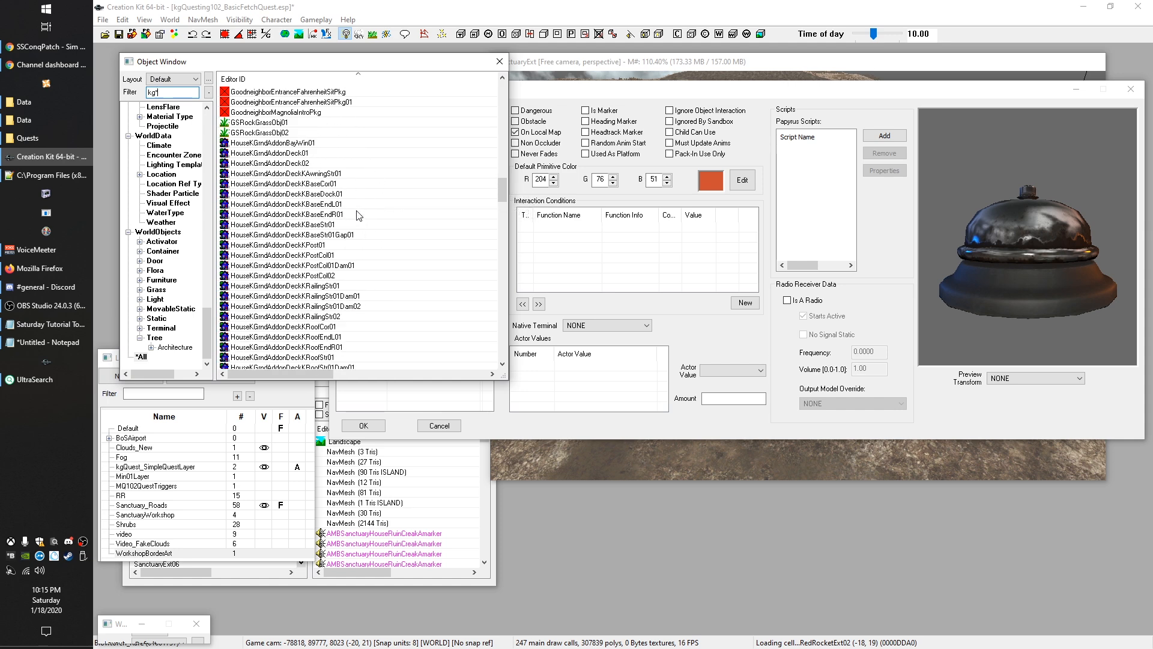
pyautogui.scroll(-10, 366, 215)
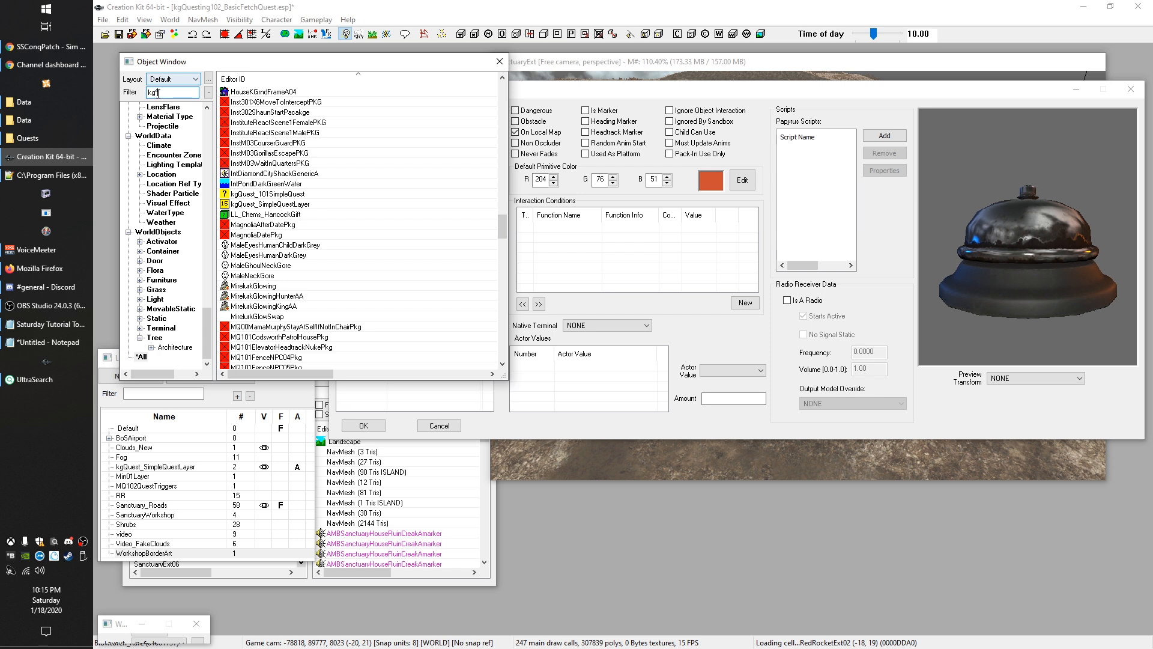
# Step: Change the HotelBell activator's ID to kgQuest_TurnInBell and save it as a new form
pyautogui.click(543, 90)
pyautogui.moveTo(370, 112); pyautogui.dragTo(454, 113)
pyautogui.write('Quest_TurnInBell')
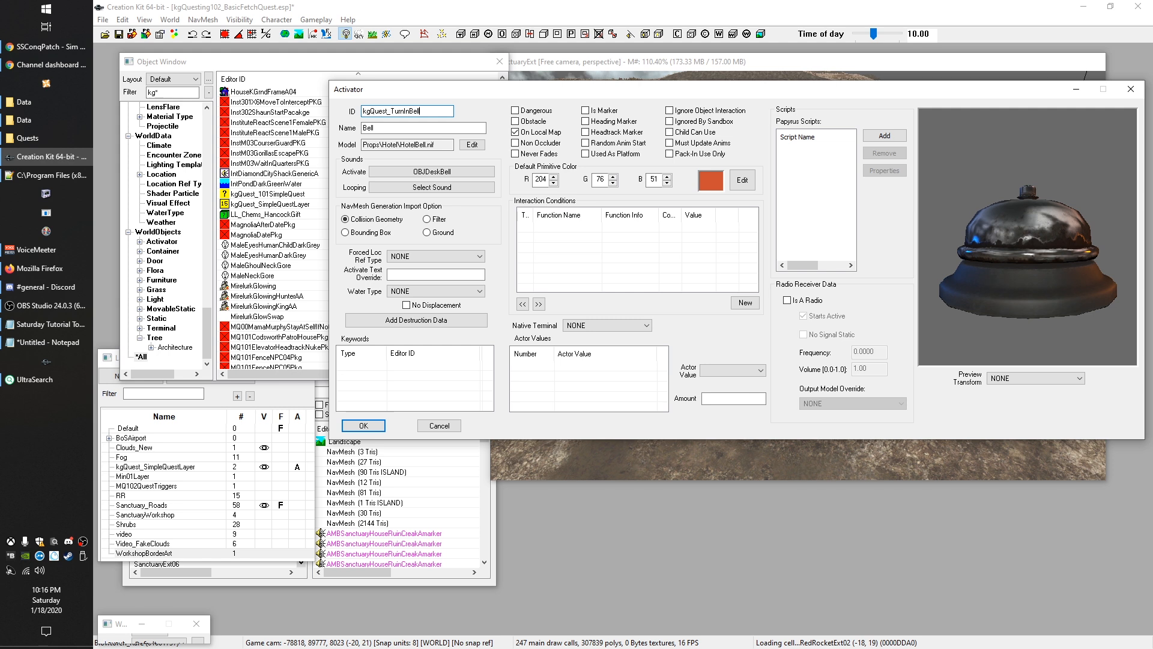
pyautogui.press('Tab')
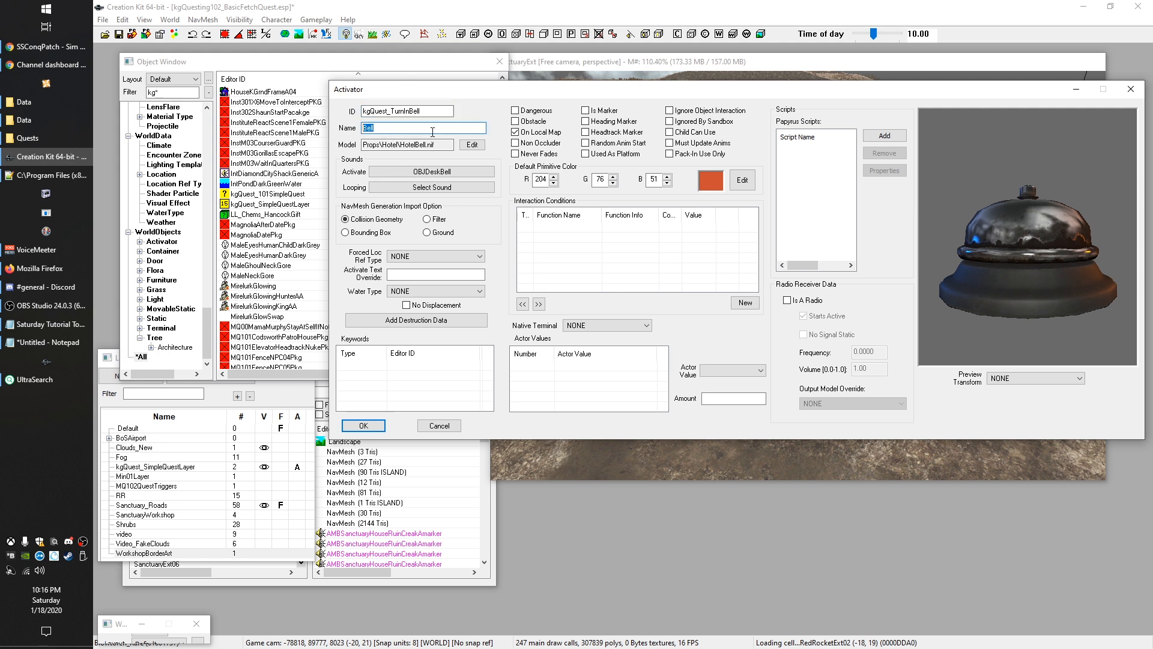
pyautogui.doubleClick(438, 114)
pyautogui.click(433, 125)
pyautogui.click(364, 426)
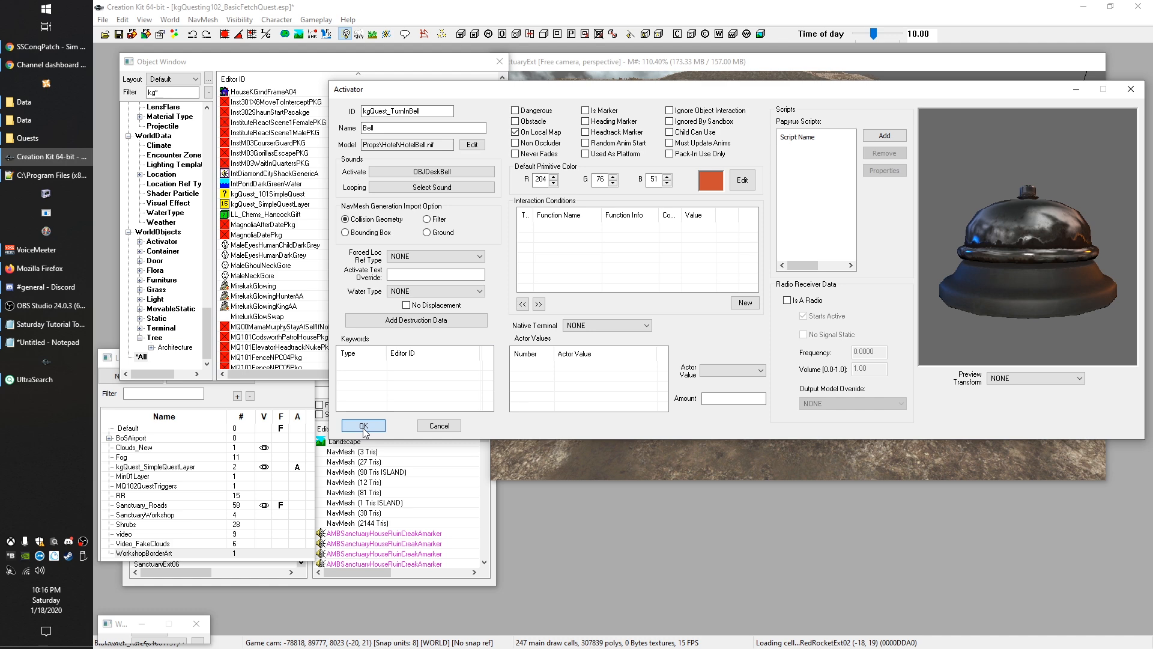
pyautogui.click(363, 426)
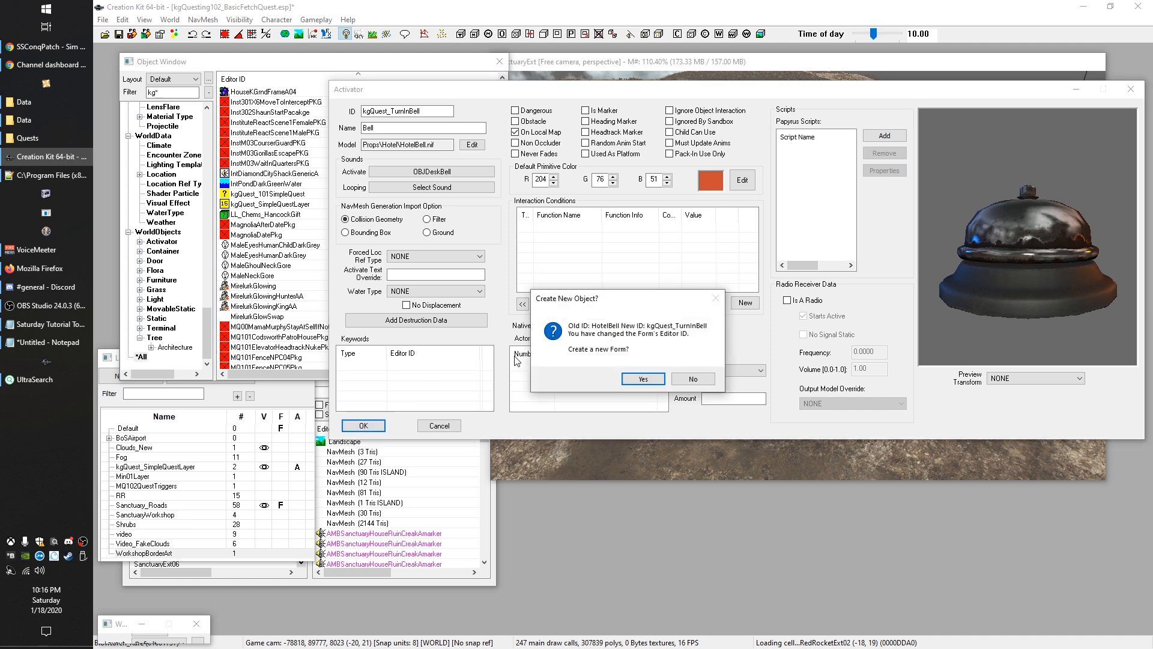
pyautogui.click(642, 379)
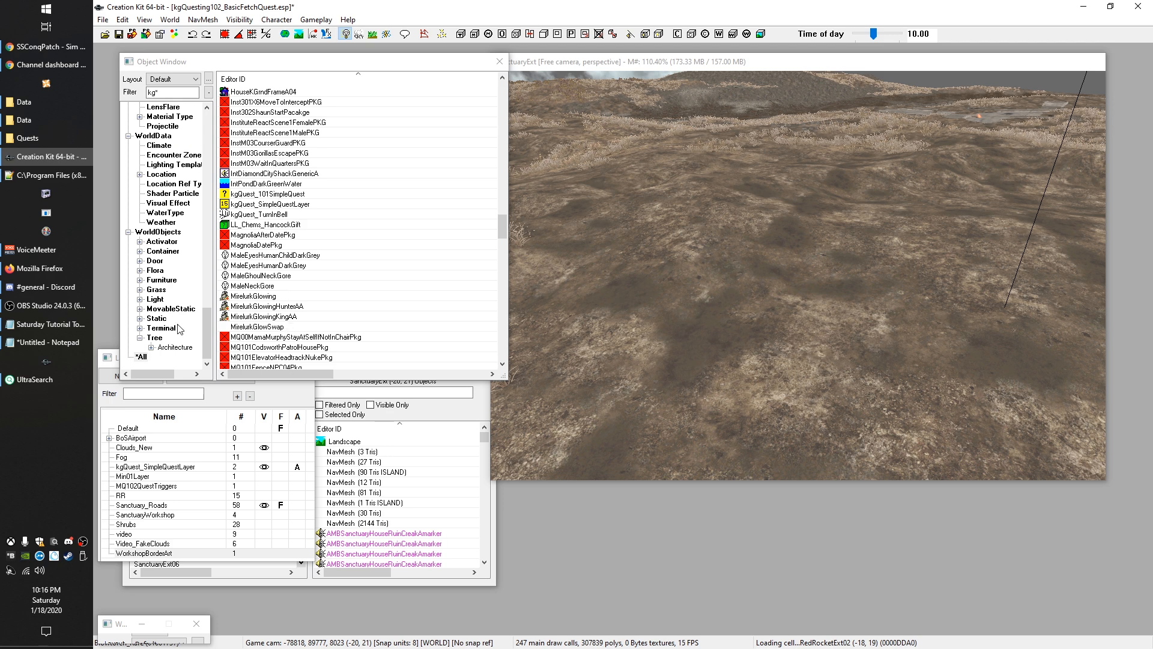
# Step: List only the activators matching "kg*" and make the Default layer visible in the Sanctuary scene
pyautogui.click(163, 242)
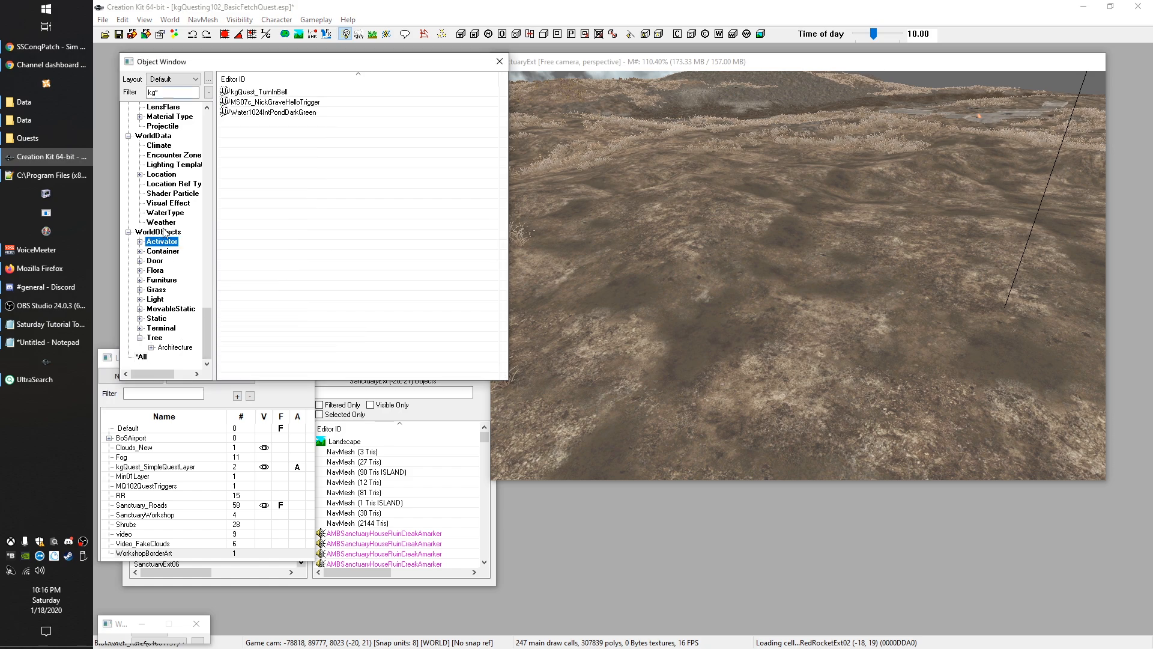
pyautogui.click(307, 180)
pyautogui.scroll(-5, 761, 271)
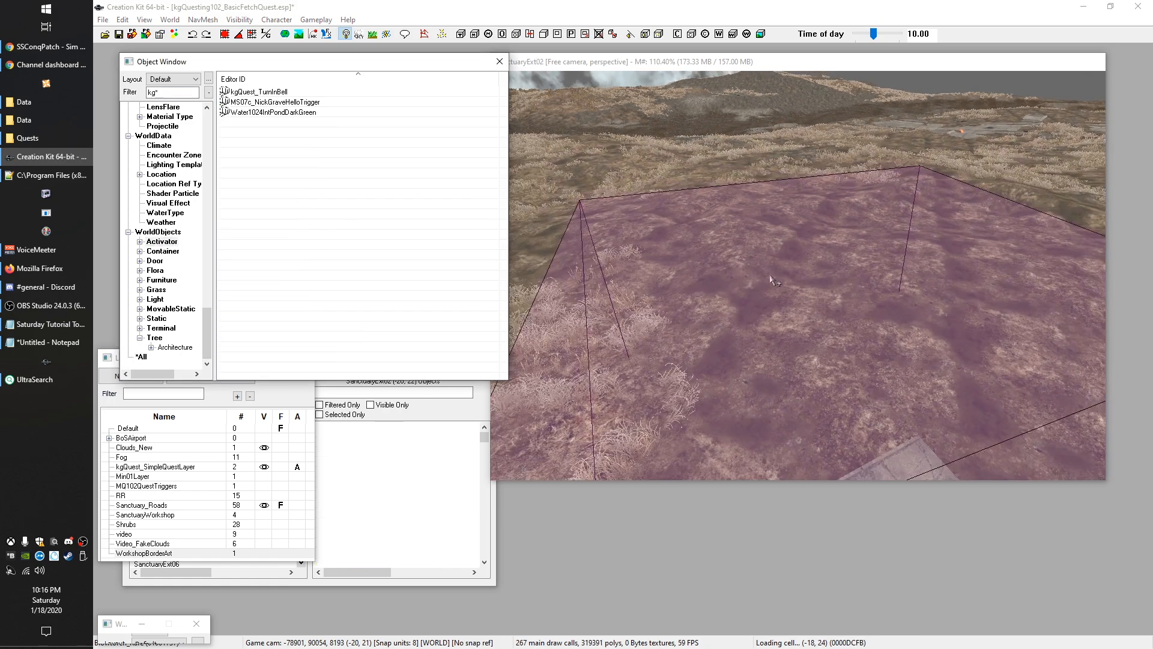
pyautogui.scroll(2, 851, 317)
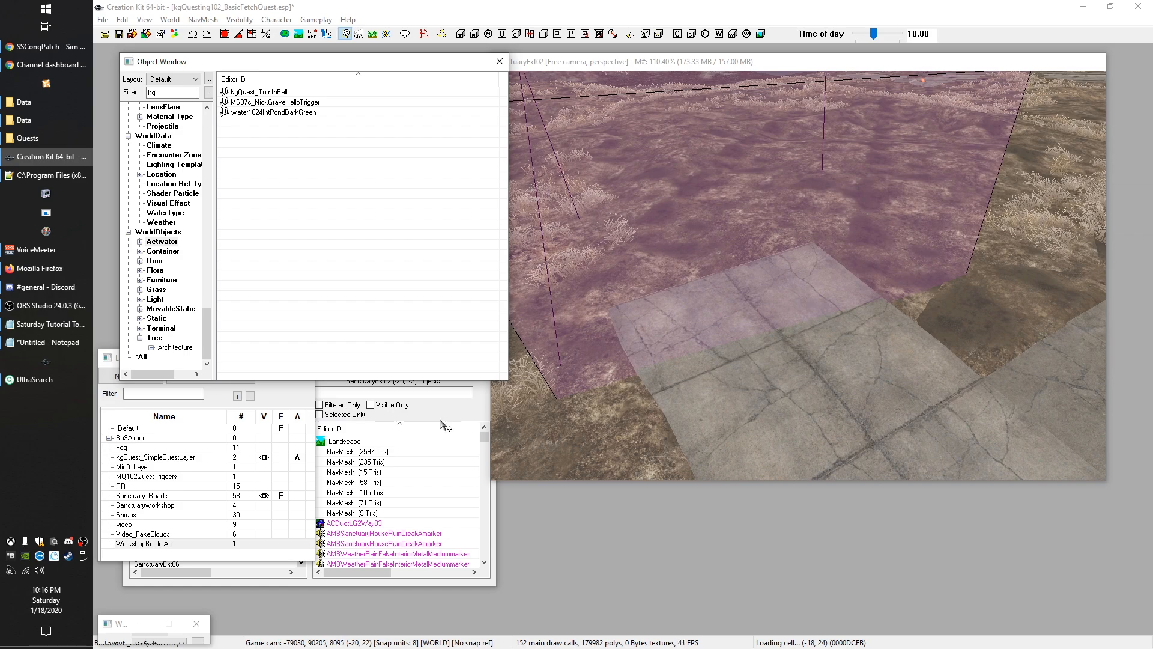
pyautogui.click(262, 428)
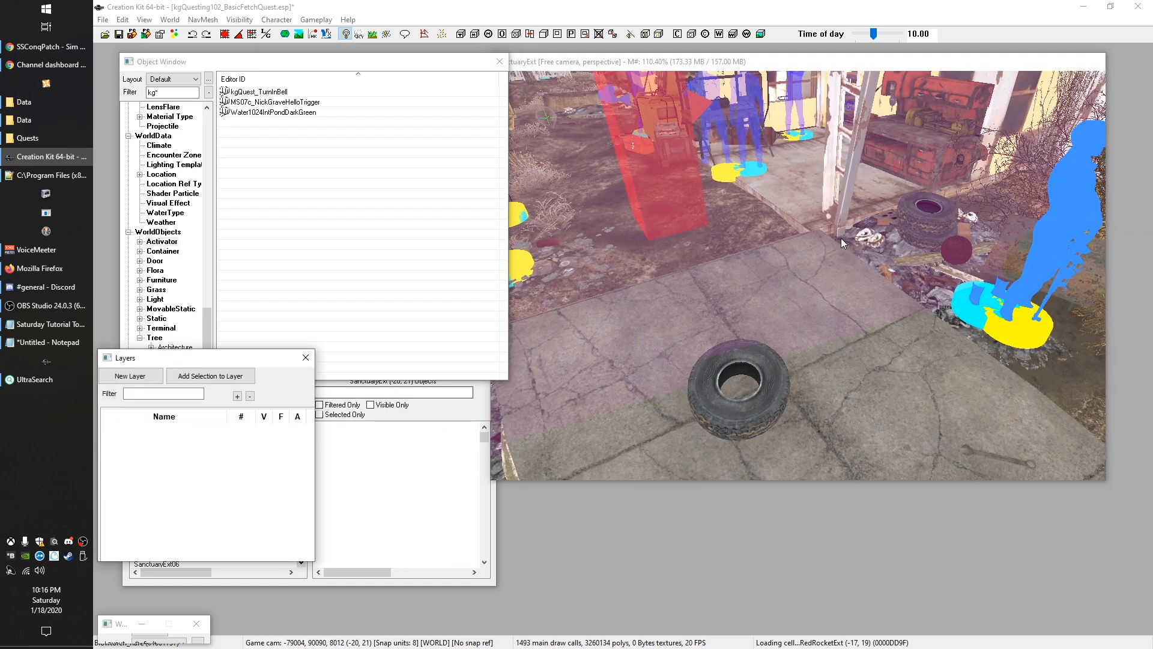
# Step: Look around the Sanctuary houses and the carport workshop area for a suitable spot to place the turn-in bell
pyautogui.scroll(3, 841, 240)
pyautogui.scroll(-3, 828, 270)
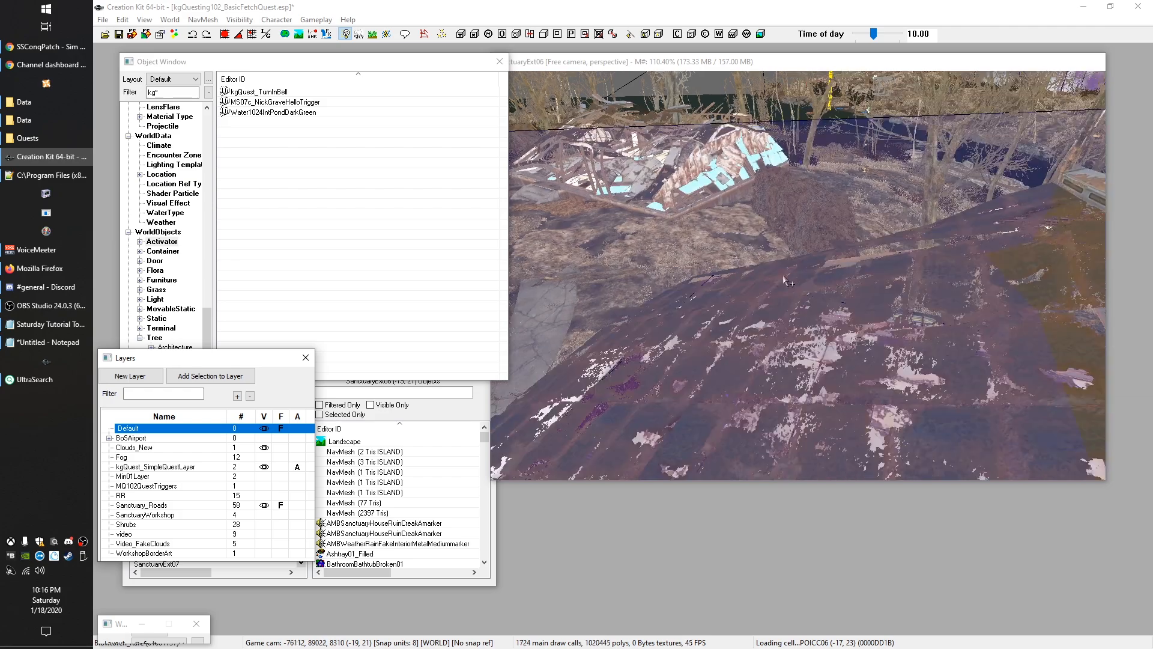
pyautogui.moveTo(783, 280); pyautogui.dragTo(803, 281, button='middle')
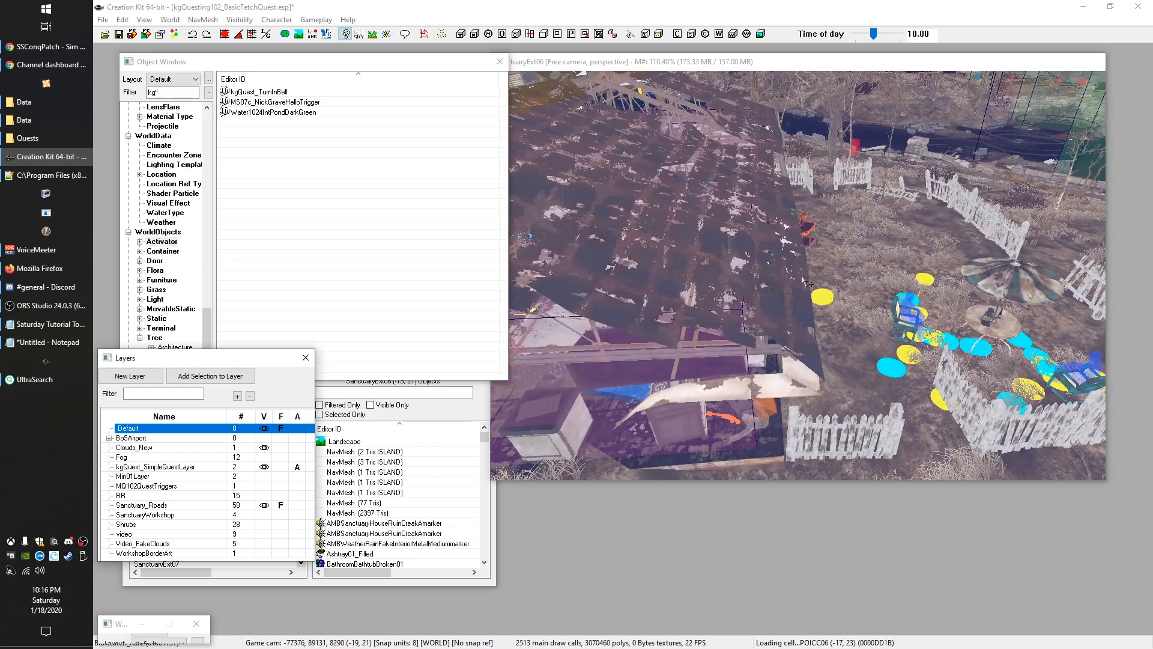
pyautogui.scroll(-5, 808, 260)
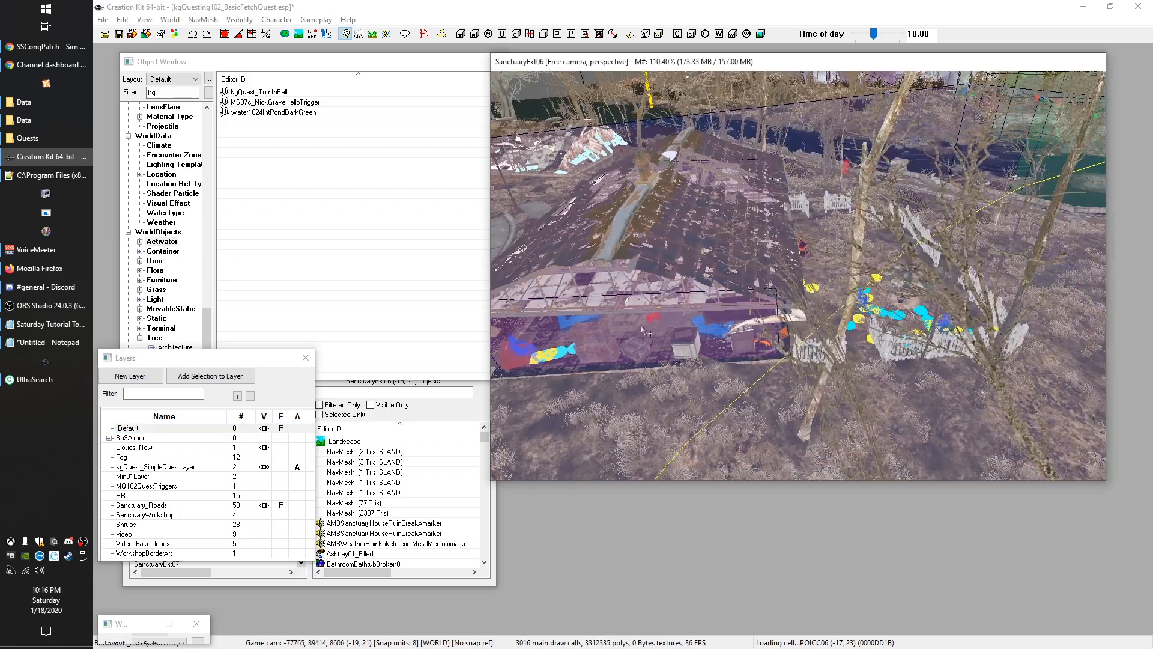
pyautogui.scroll(-2, 733, 307)
pyautogui.moveTo(733, 307); pyautogui.dragTo(622, 316, button='middle')
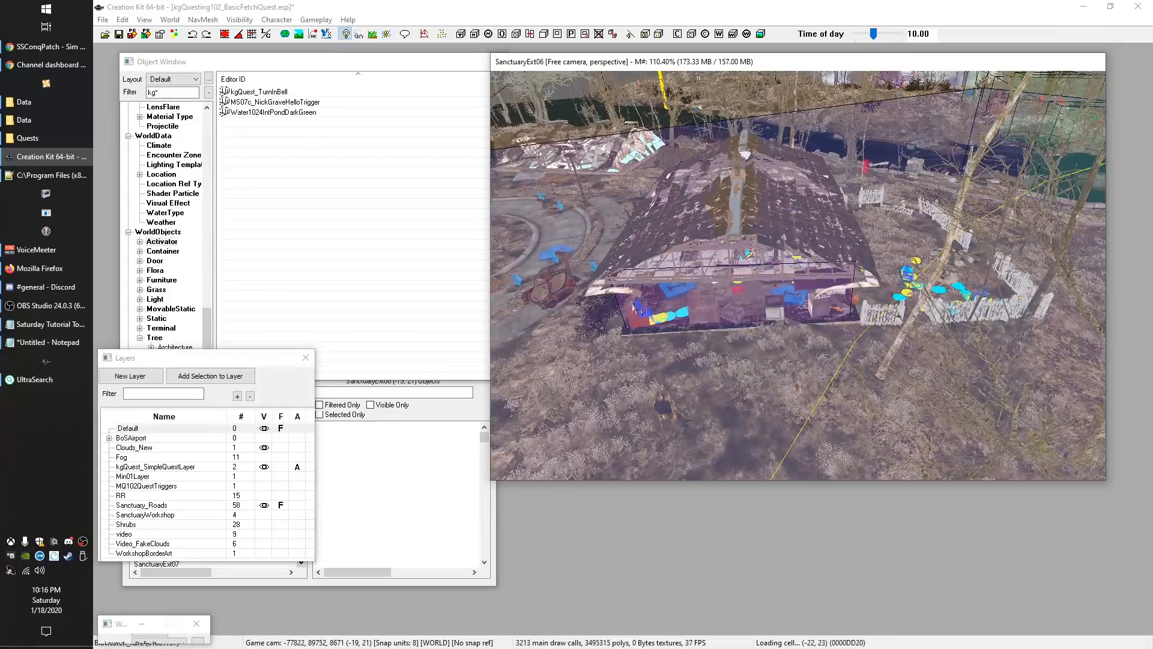
pyautogui.scroll(5, 620, 317)
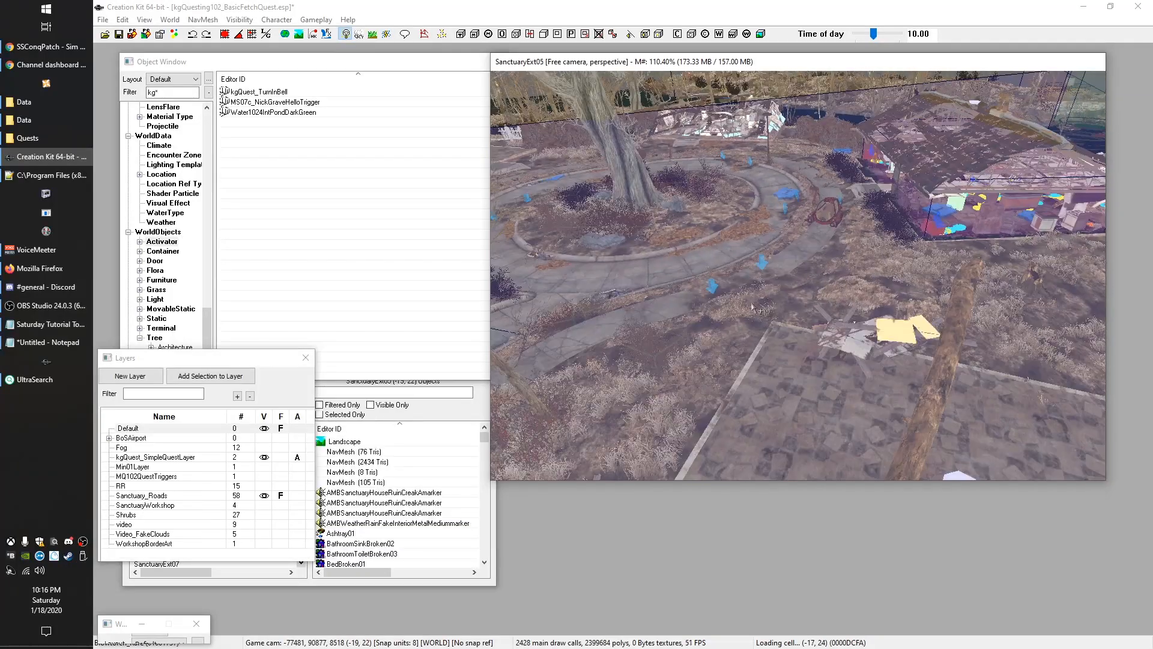
pyautogui.scroll(-2, 793, 331)
pyautogui.moveTo(1015, 463); pyautogui.dragTo(803, 334, button='middle')
pyautogui.scroll(8, 805, 340)
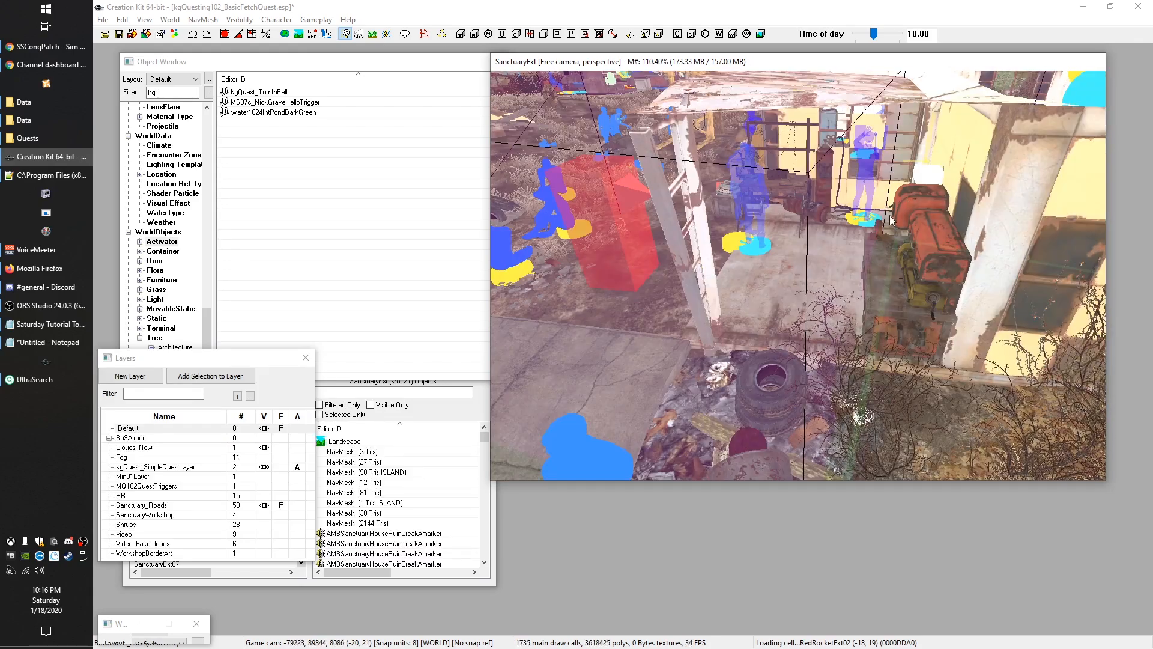
pyautogui.scroll(-3, 891, 215)
pyautogui.scroll(6, 822, 268)
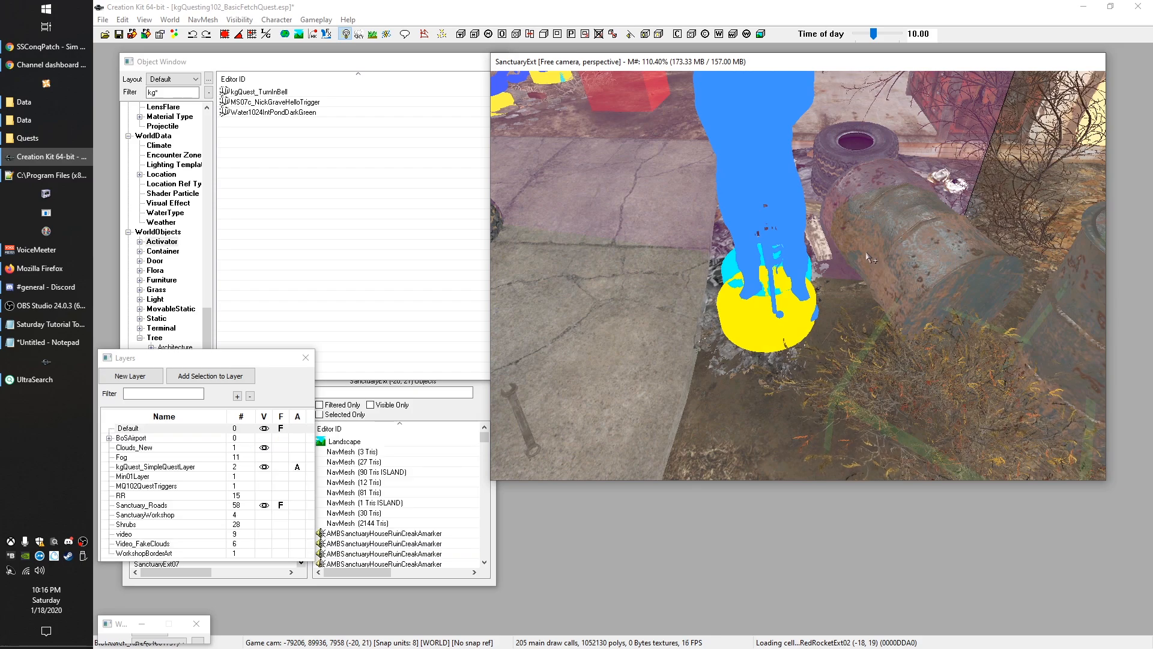
pyautogui.moveTo(821, 268); pyautogui.dragTo(862, 275, button='middle')
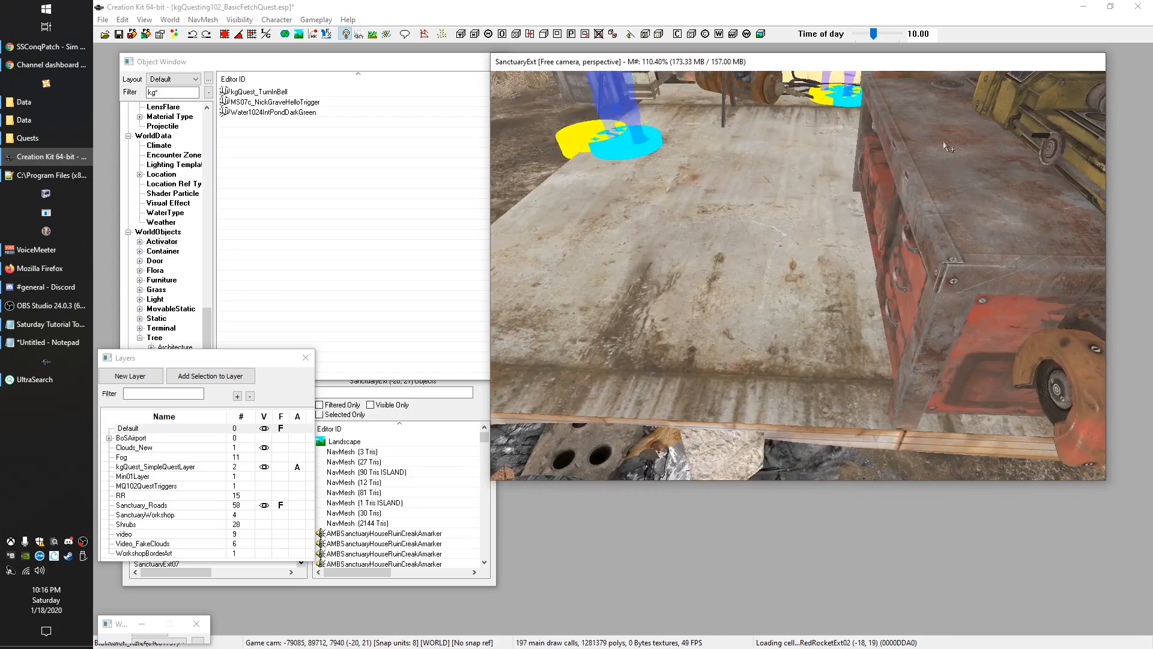
pyautogui.scroll(2, 910, 210)
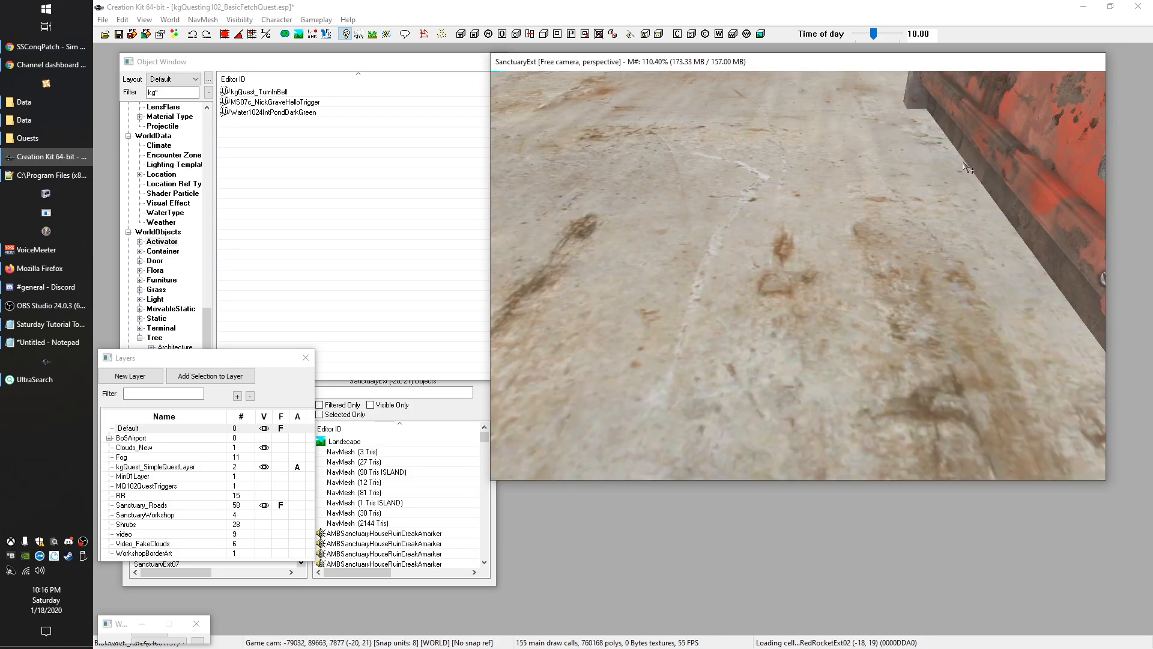
pyautogui.scroll(-2, 965, 190)
pyautogui.moveTo(895, 196); pyautogui.dragTo(886, 201, button='middle')
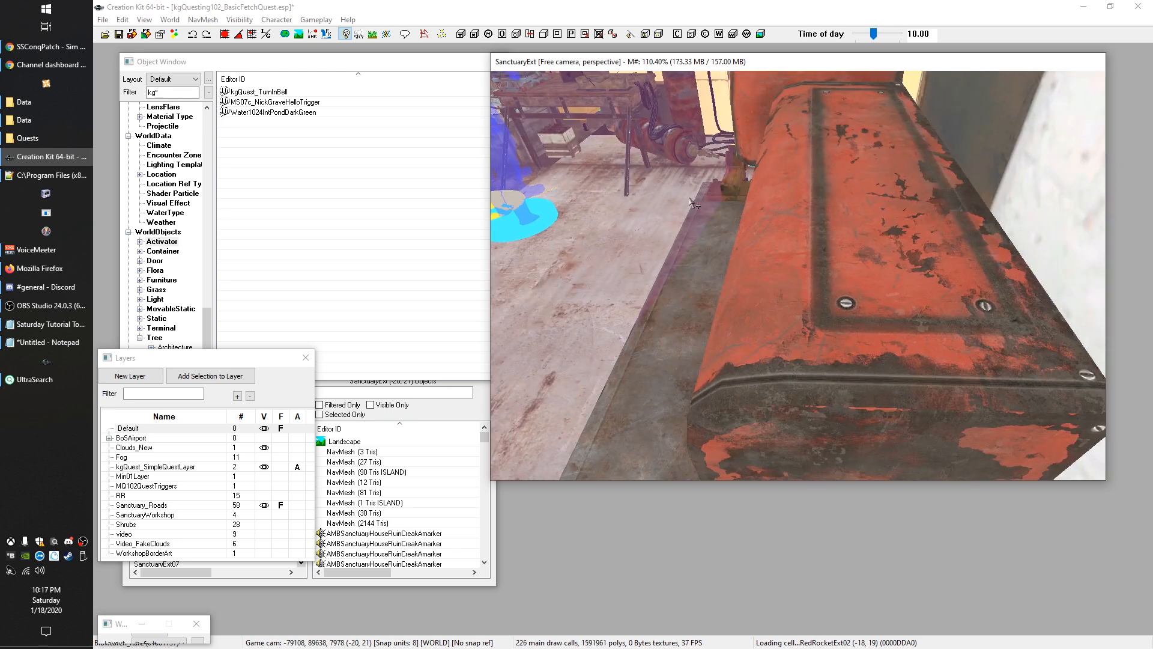
# Step: Unfreeze the Default layer, select the red Sanctuary workshop bench to centre the view on it, and freeze the layer again
pyautogui.click(279, 428)
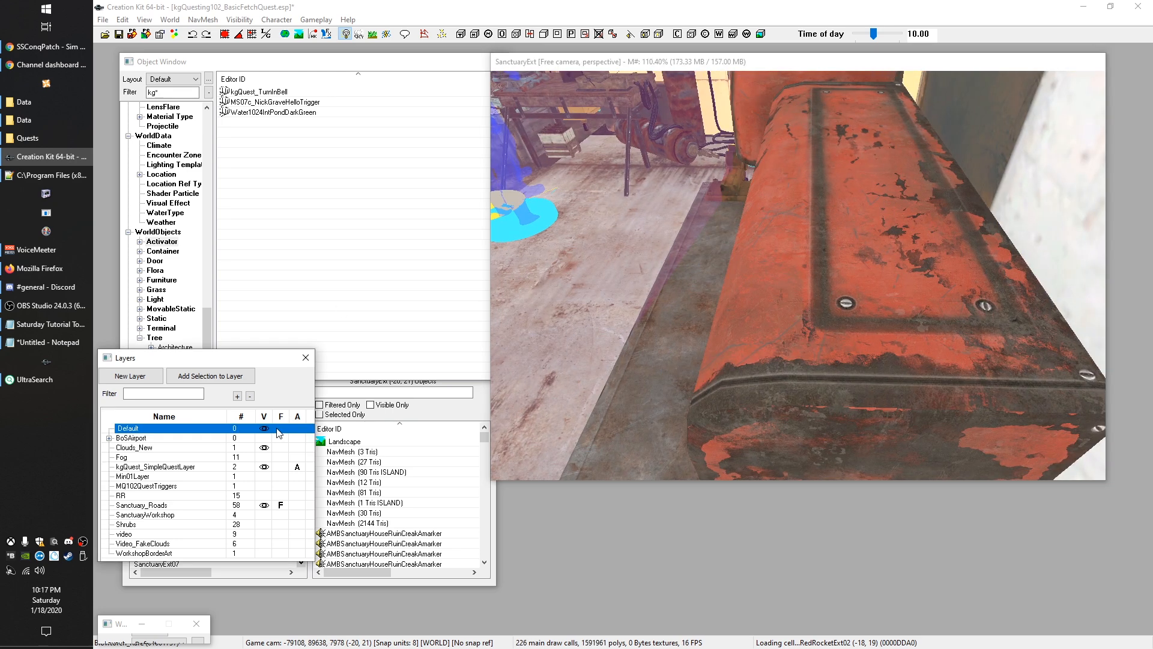
pyautogui.click(730, 322)
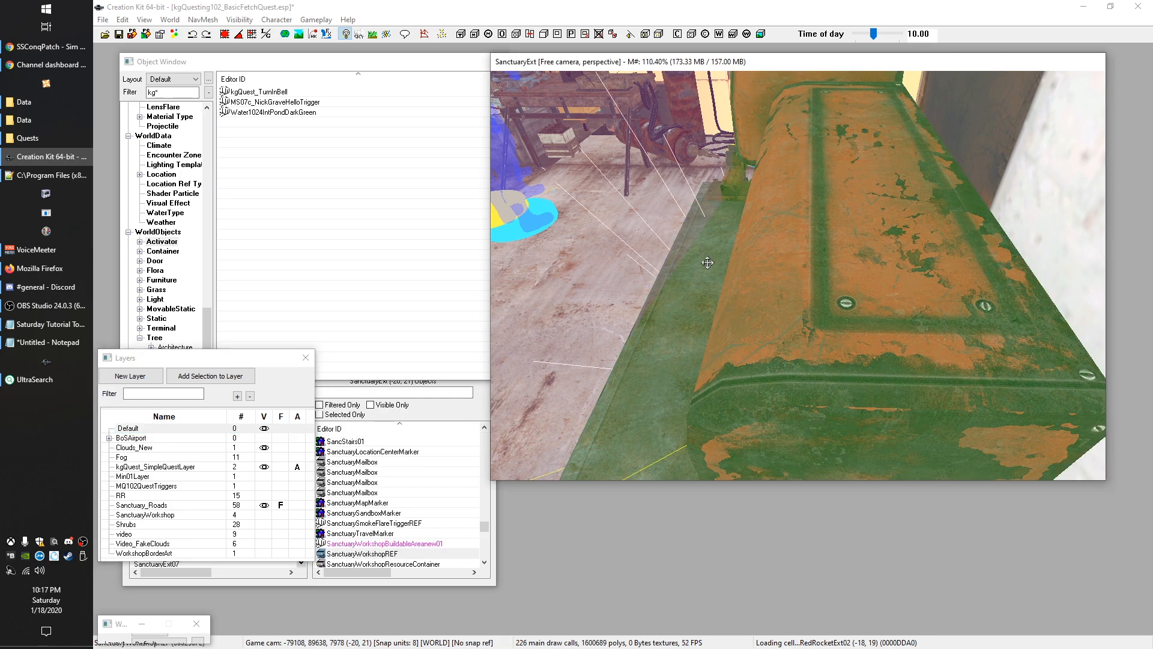
pyautogui.keyDown('shift'); pyautogui.moveTo(733, 183); pyautogui.dragTo(848, 180, button='middle'); pyautogui.keyUp('shift')
pyautogui.keyDown('shift'); pyautogui.moveTo(847, 180); pyautogui.dragTo(827, 175); pyautogui.keyUp('shift')
pyautogui.scroll(-3, 820, 179)
pyautogui.scroll(2, 821, 179)
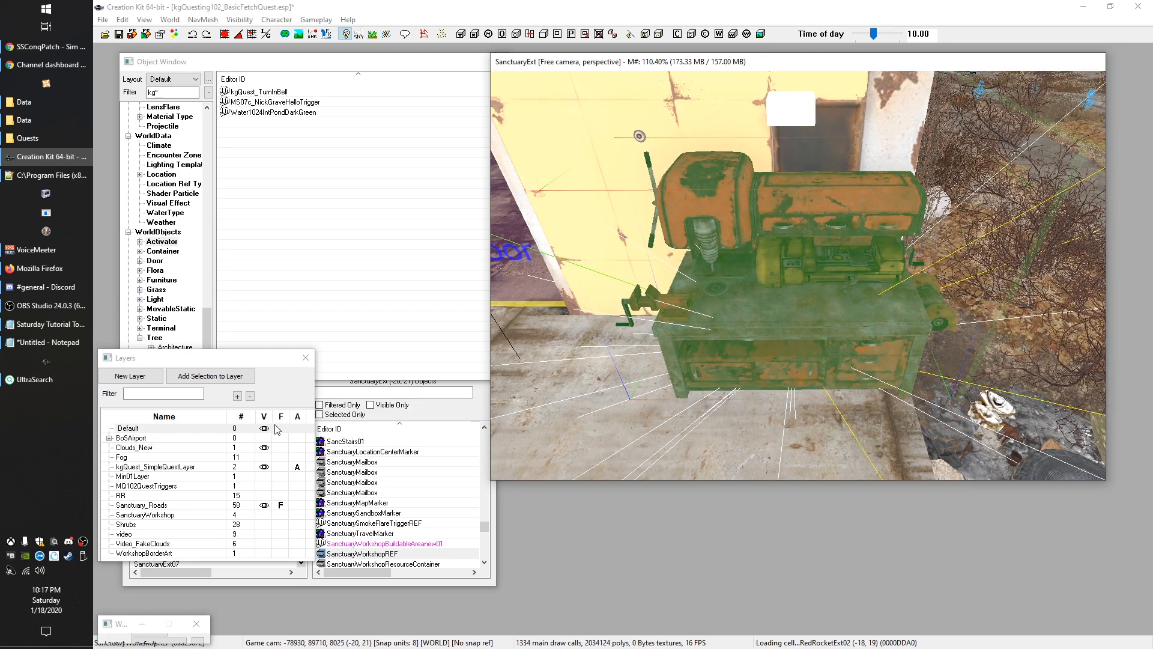
pyautogui.click(280, 428)
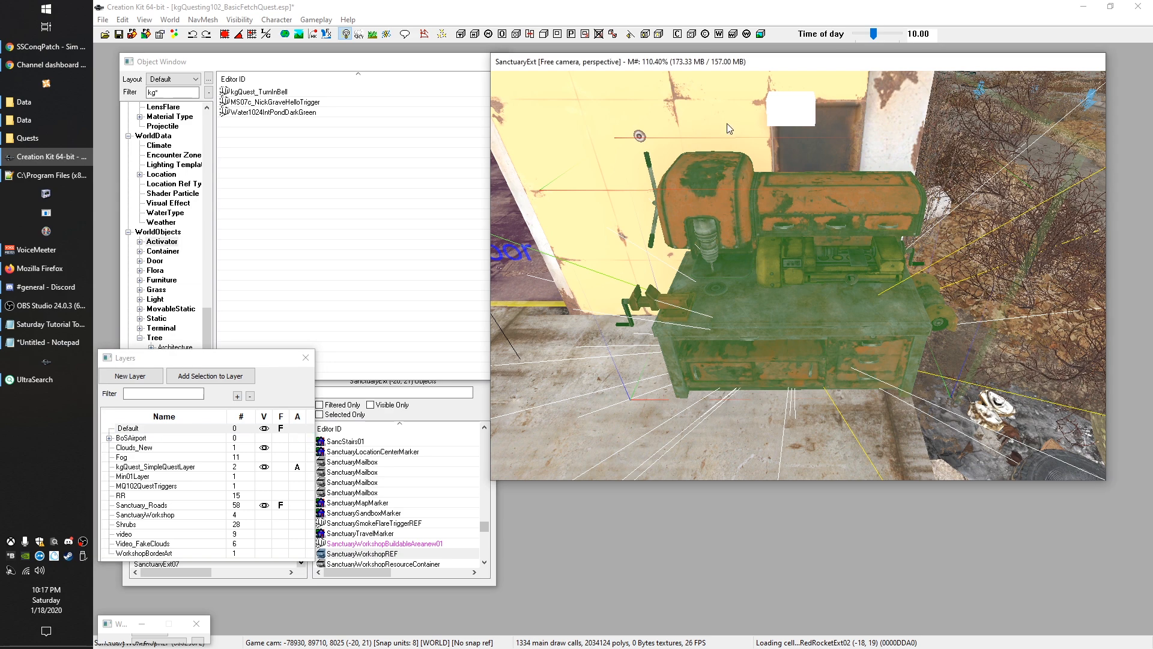
# Step: Place the kgQuest_TurnInBell activator on the top of the red workshop bench
pyautogui.click(292, 154)
pyautogui.click(255, 92)
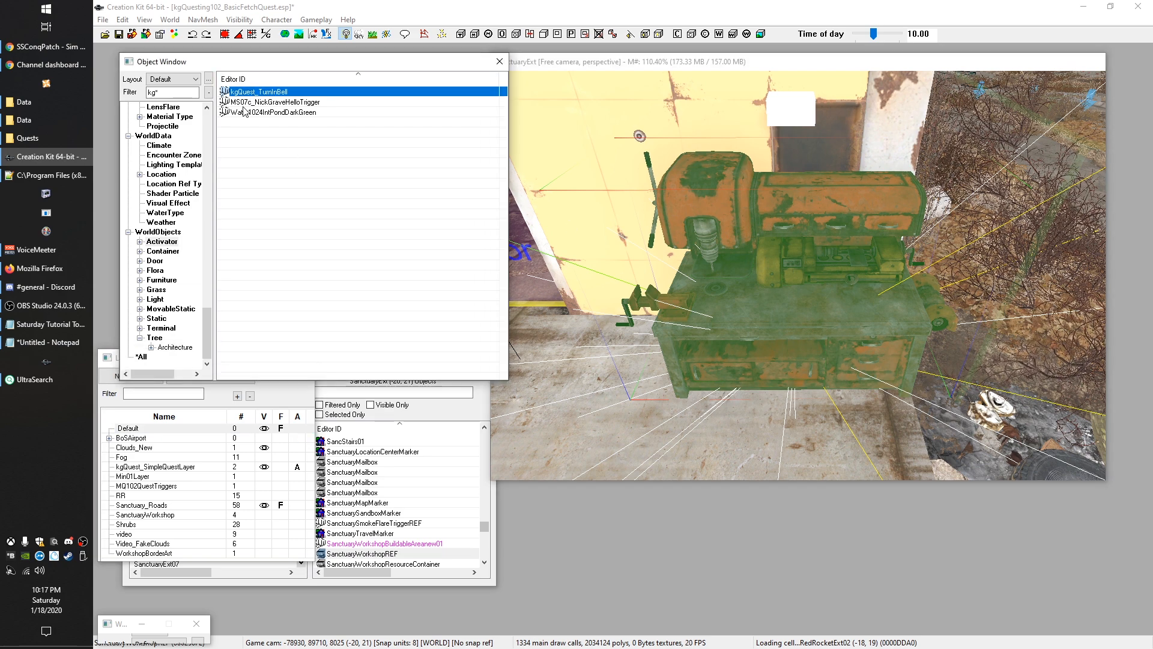
pyautogui.moveTo(259, 97); pyautogui.dragTo(753, 325)
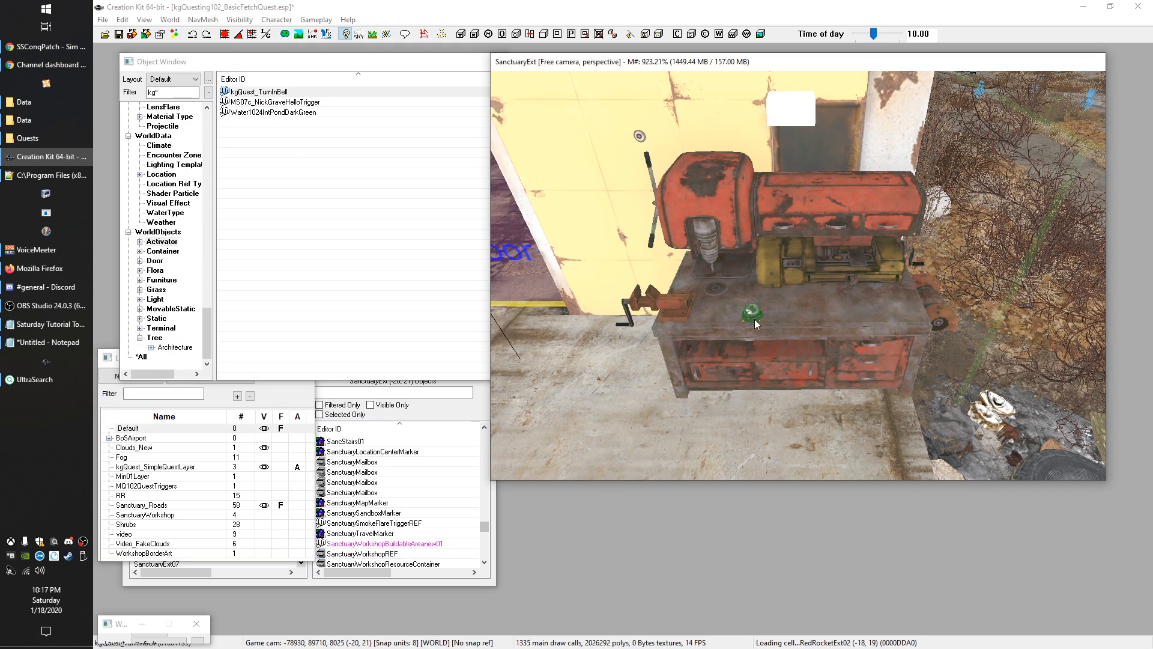
pyautogui.scroll(5, 702, 383)
pyautogui.scroll(-2, 702, 383)
pyautogui.moveTo(704, 384); pyautogui.dragTo(916, 243, button='middle')
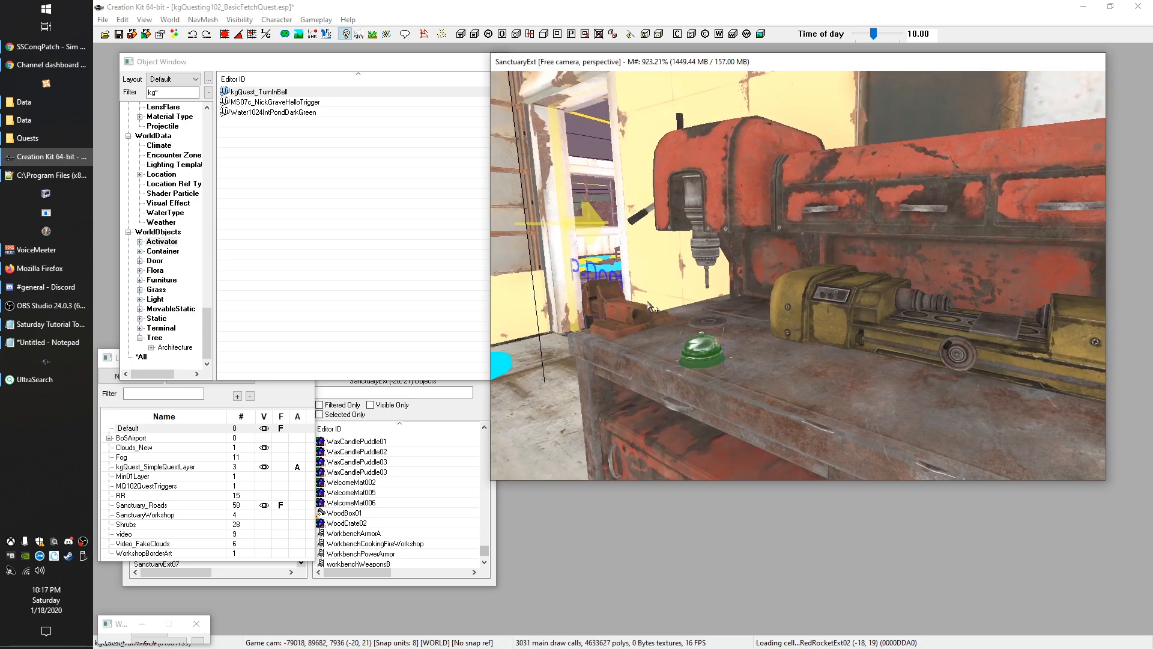
# Step: Lower the bell slightly onto the workbench surface and check its placement from several angles
pyautogui.click(702, 351)
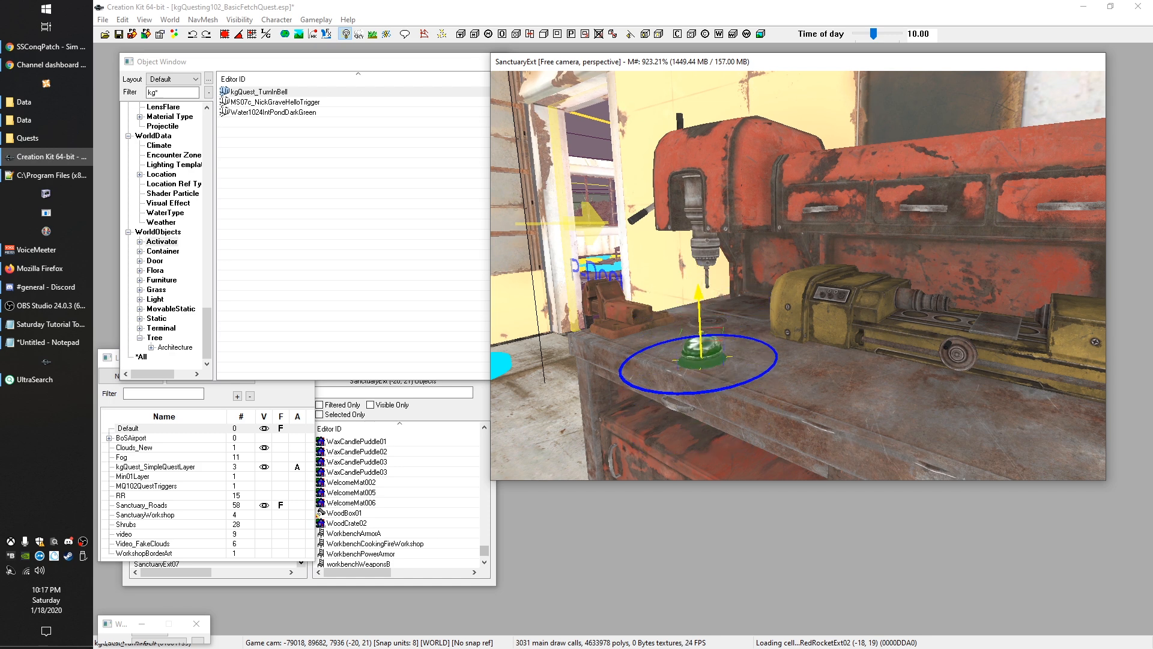
pyautogui.moveTo(700, 346); pyautogui.dragTo(700, 352)
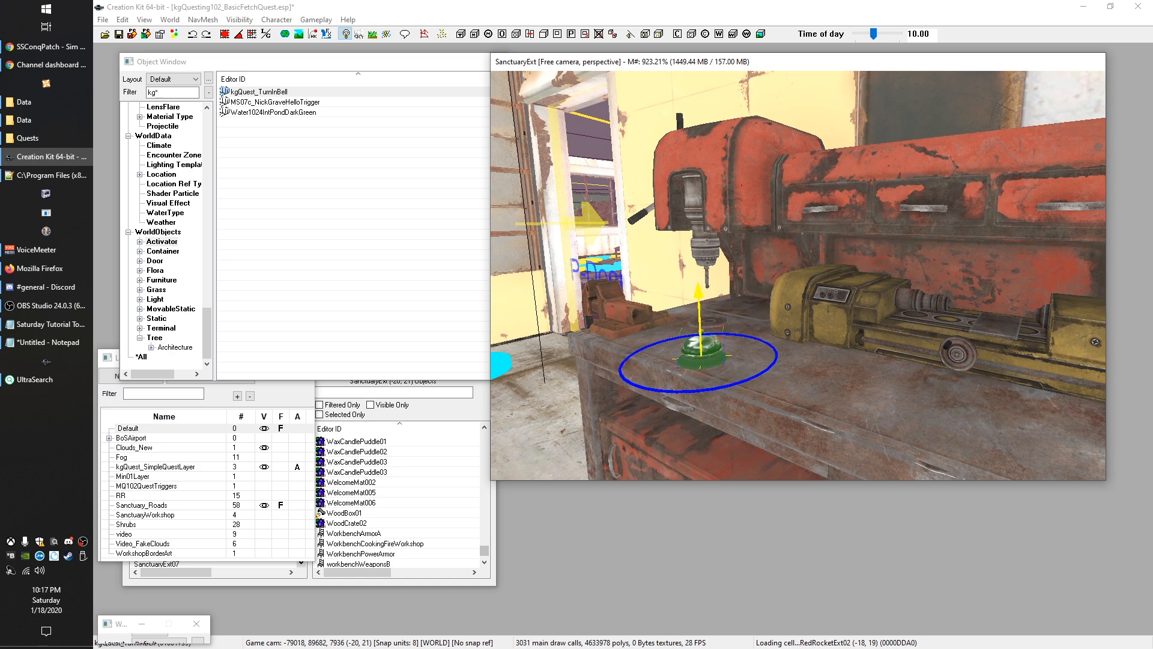
pyautogui.scroll(-5, 691, 360)
pyautogui.press('shift')
pyautogui.scroll(4, 665, 379)
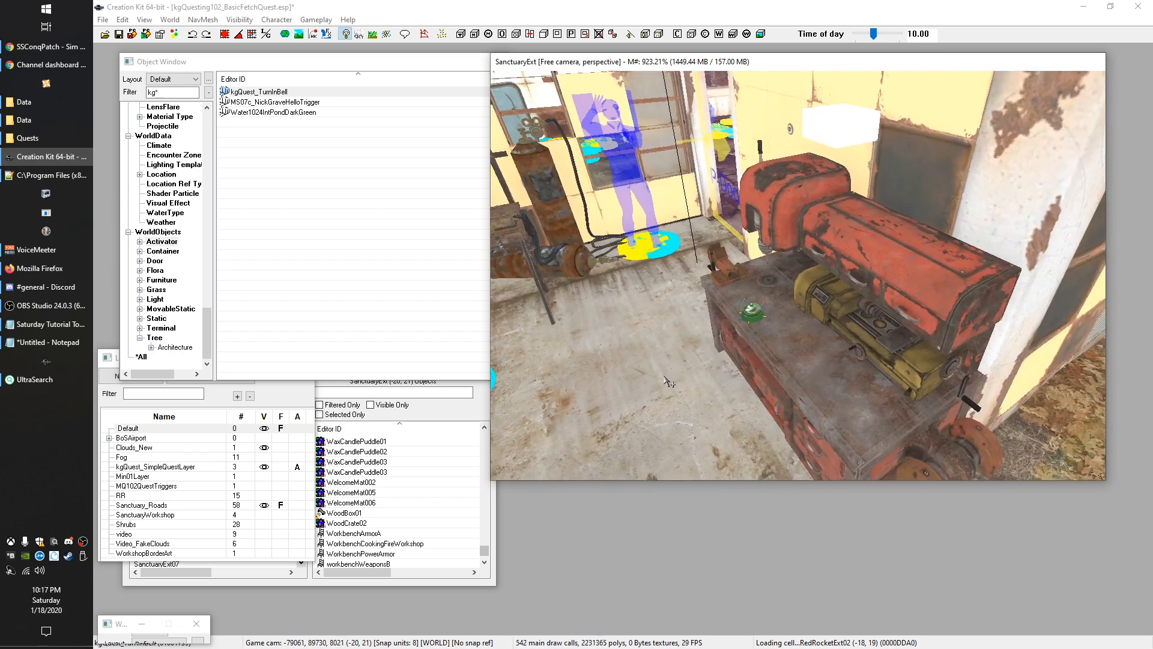
pyautogui.press('shift')
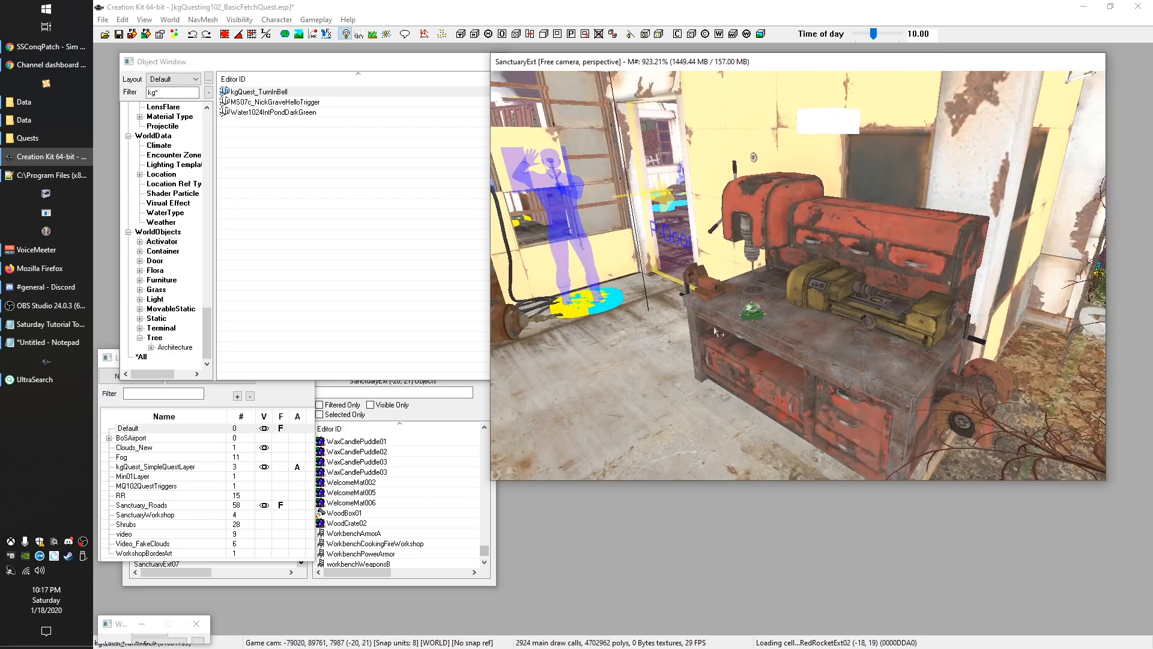
pyautogui.press('shift')
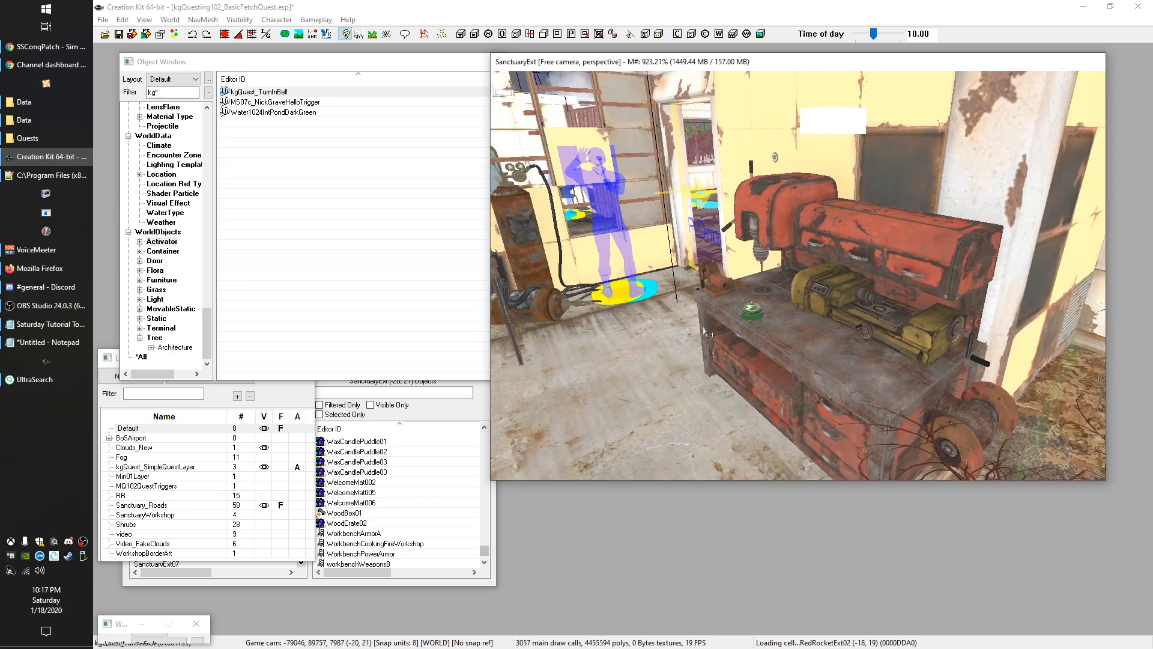
# Step: Hide the Default layer in the Sanctuary scene and view the bell inside the quest trigger box
pyautogui.click(265, 427)
pyautogui.scroll(-6, 719, 319)
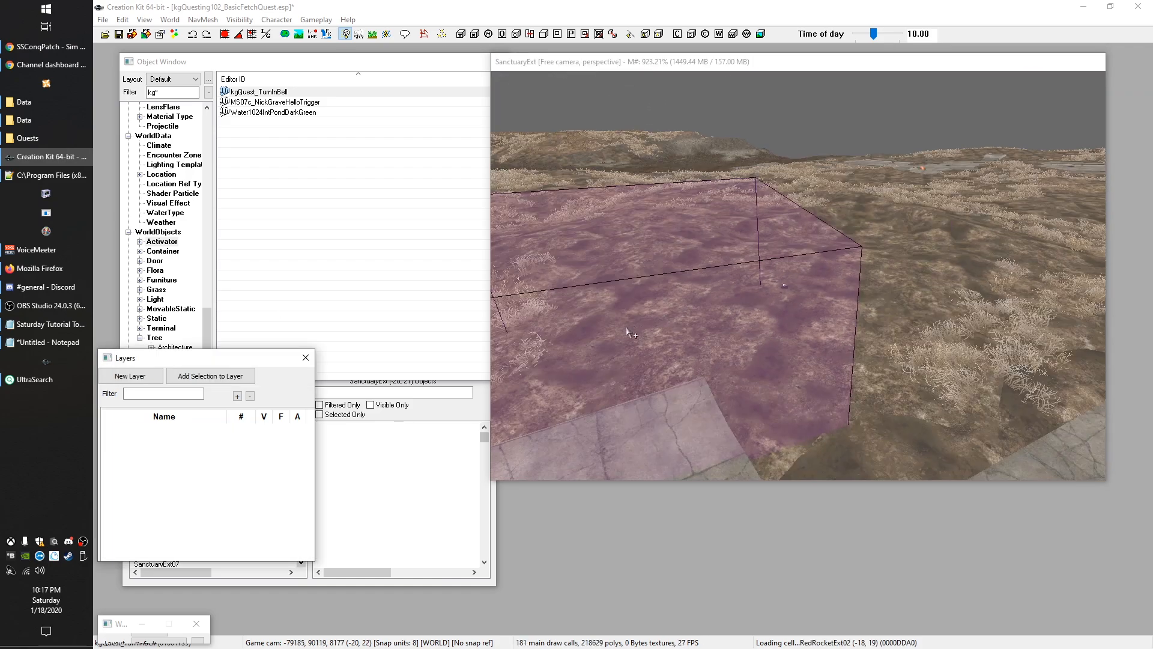
pyautogui.press('shift')
pyautogui.press('shift')
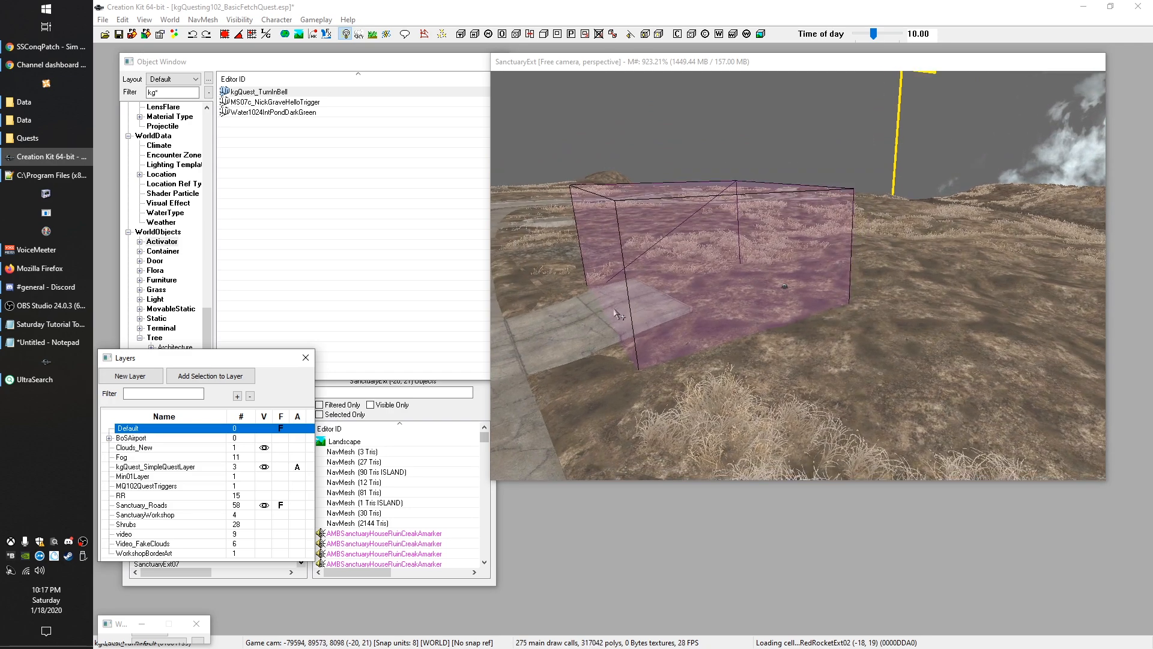
pyautogui.press('shift')
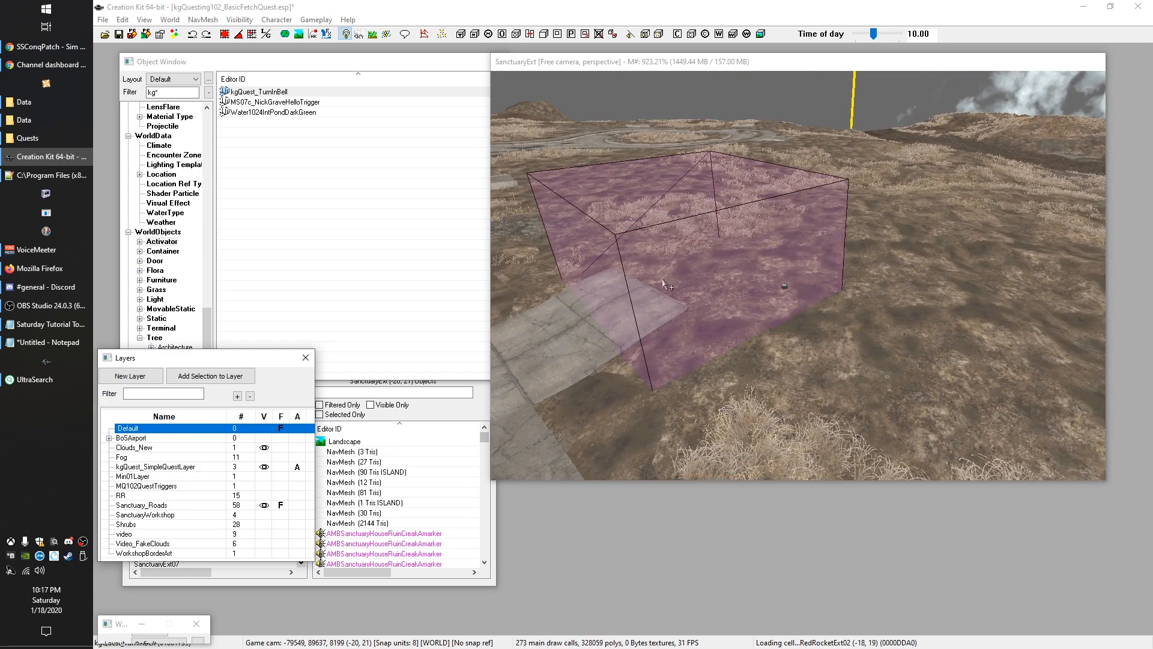
# Step: Open the kgQuest_101SimpleQuest quest and review stage 10 in its quest stages alongside the trigger area in the scene
pyautogui.click(471, 275)
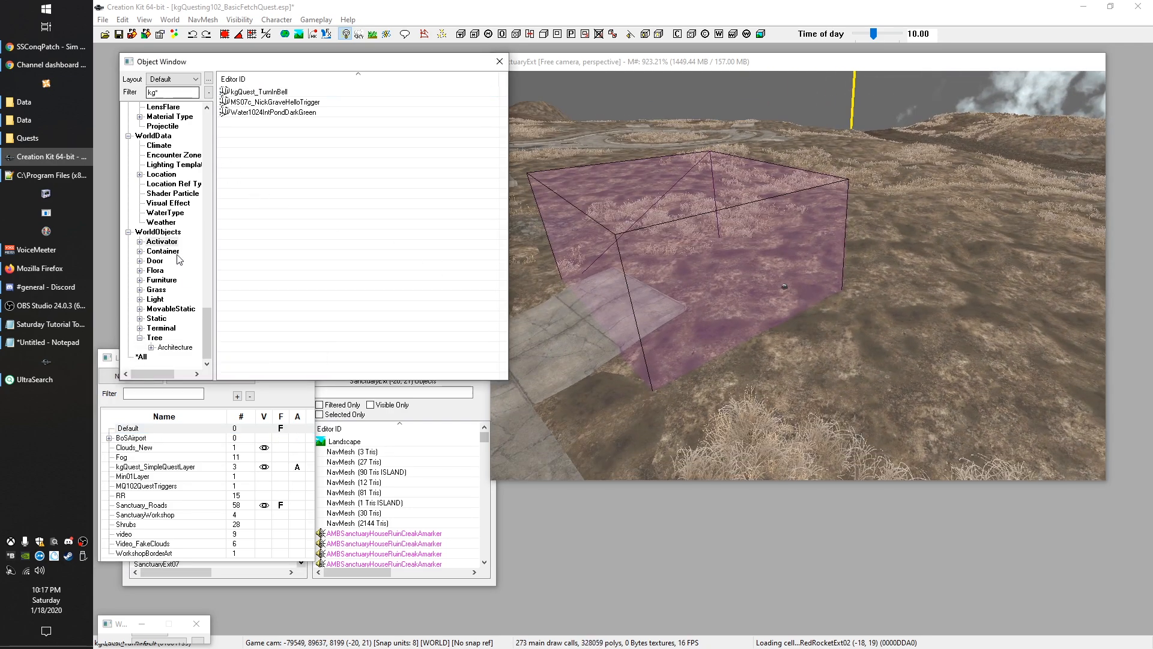
pyautogui.scroll(14, 179, 266)
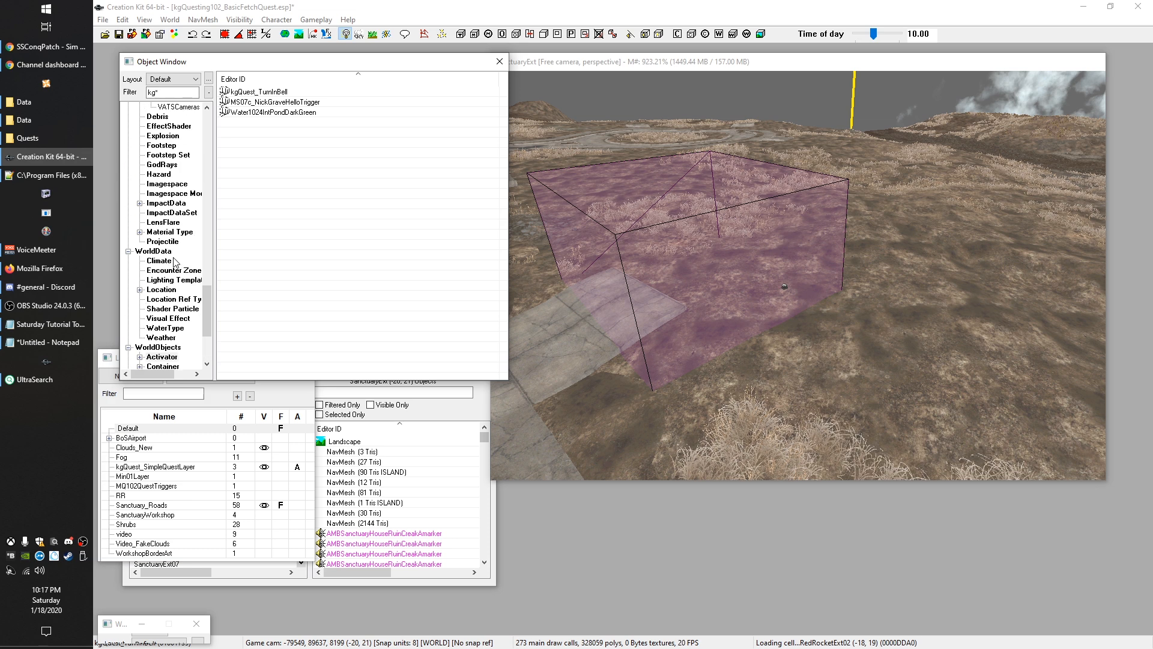
pyautogui.scroll(15, 175, 262)
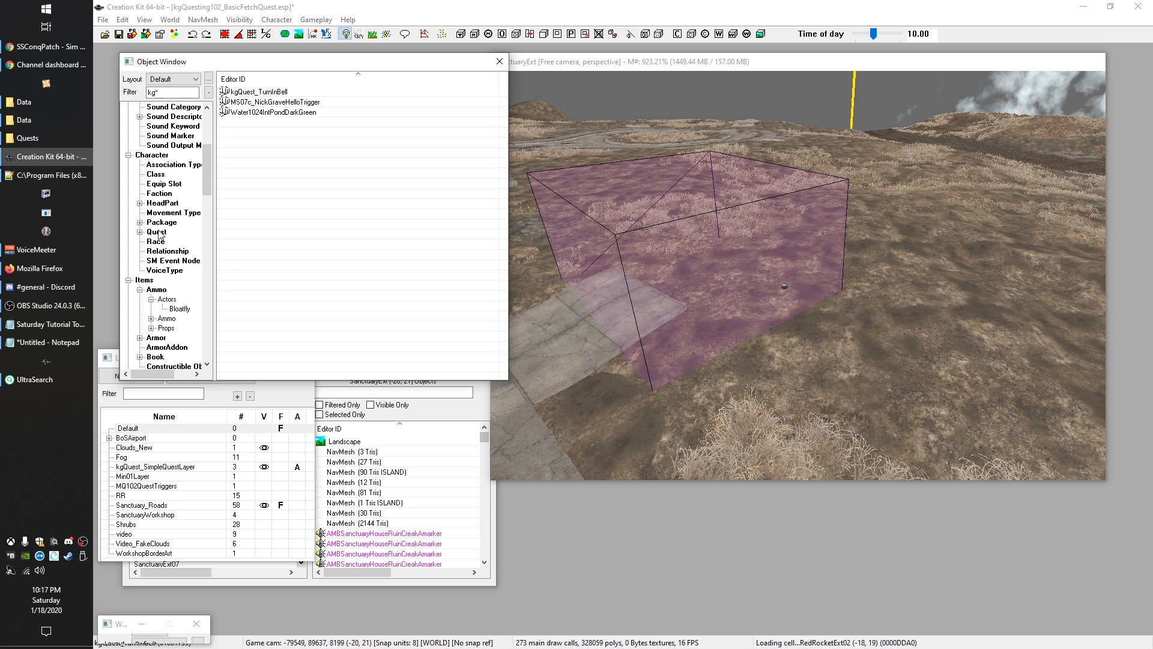
pyautogui.click(158, 232)
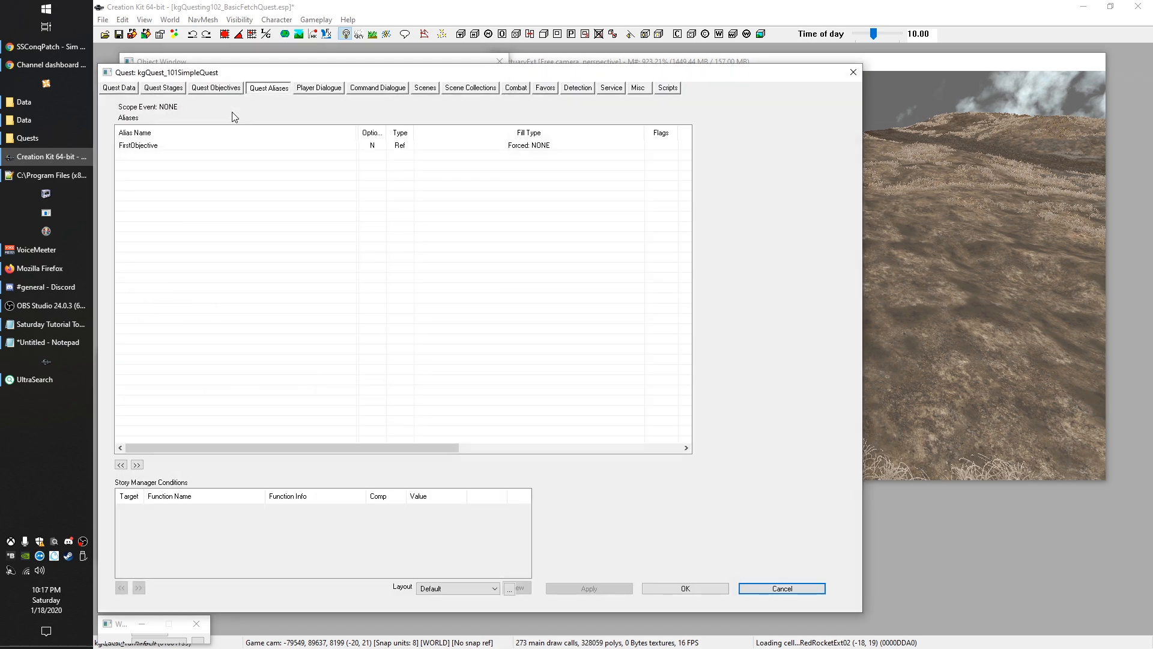
pyautogui.click(164, 88)
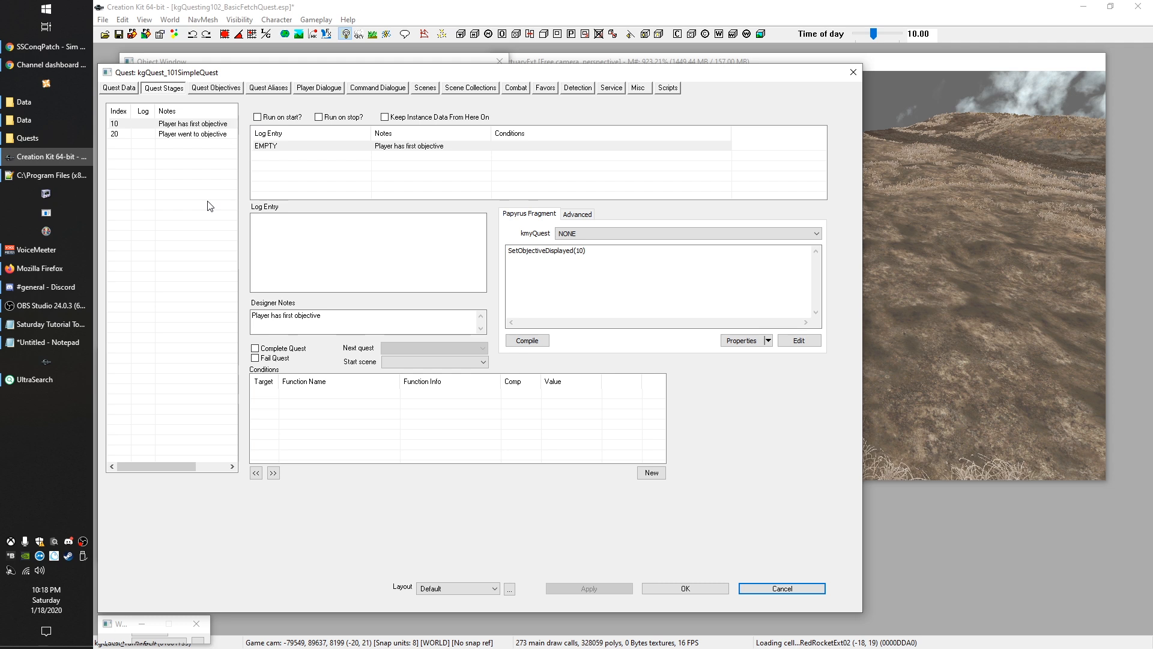
pyautogui.click(182, 125)
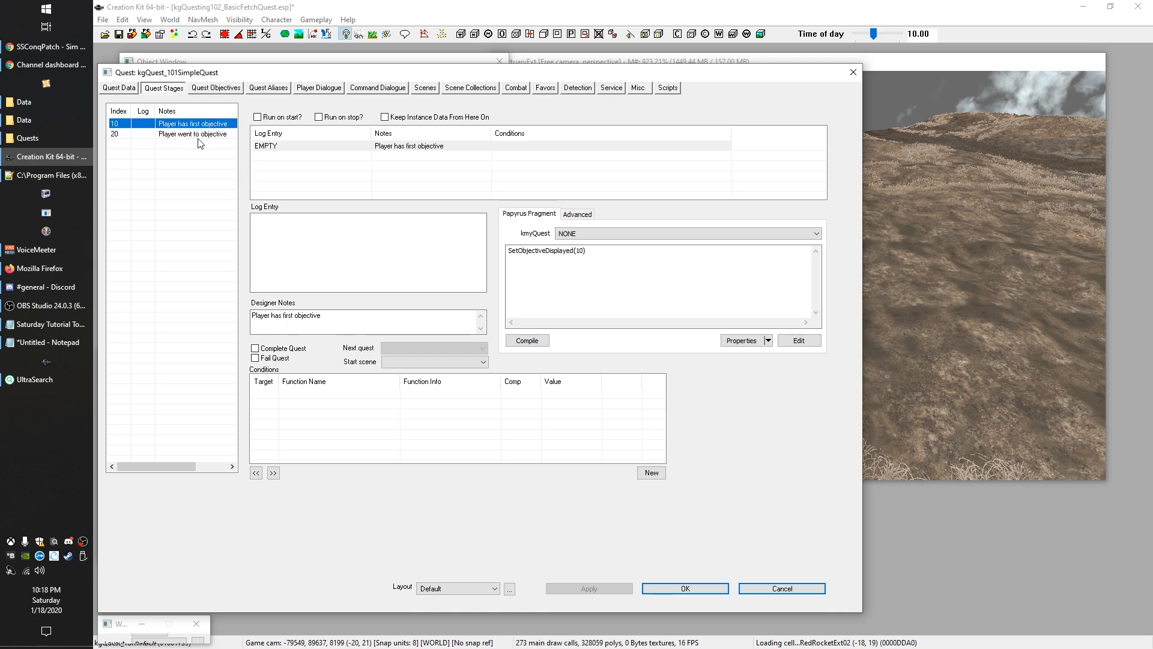
pyautogui.click(964, 69)
pyautogui.moveTo(593, 244); pyautogui.dragTo(695, 212, button='middle')
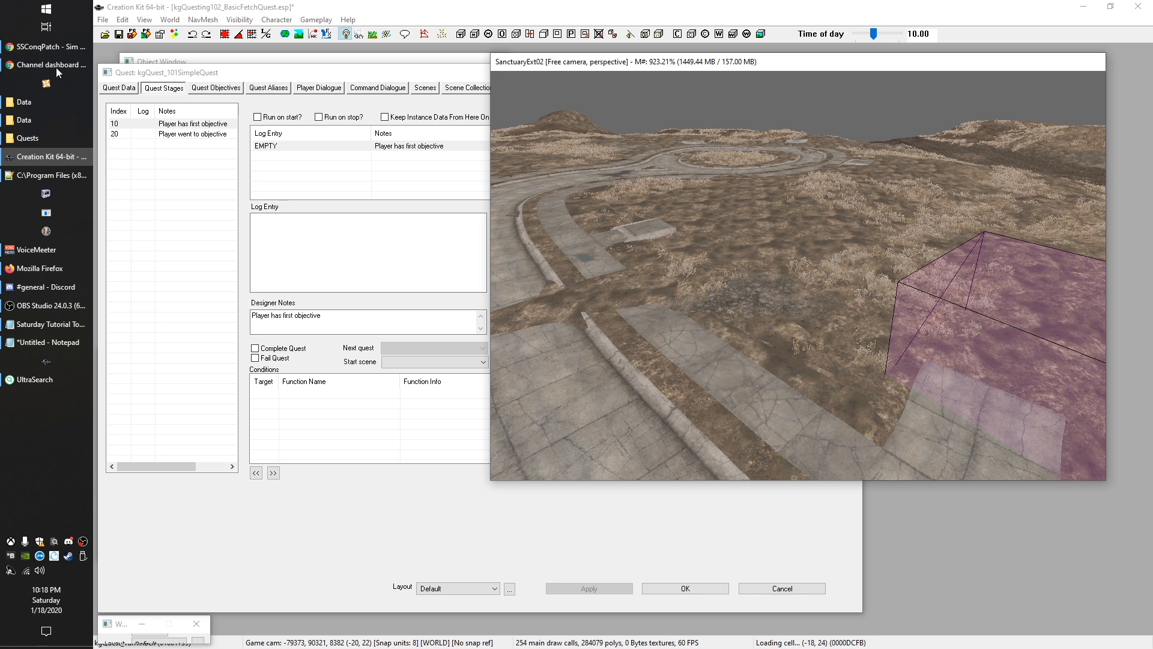
# Step: In stage 20, clear the Papyrus fragment, set the designer notes to "Player picked up torch" and turn off Complete Quest
pyautogui.click(168, 134)
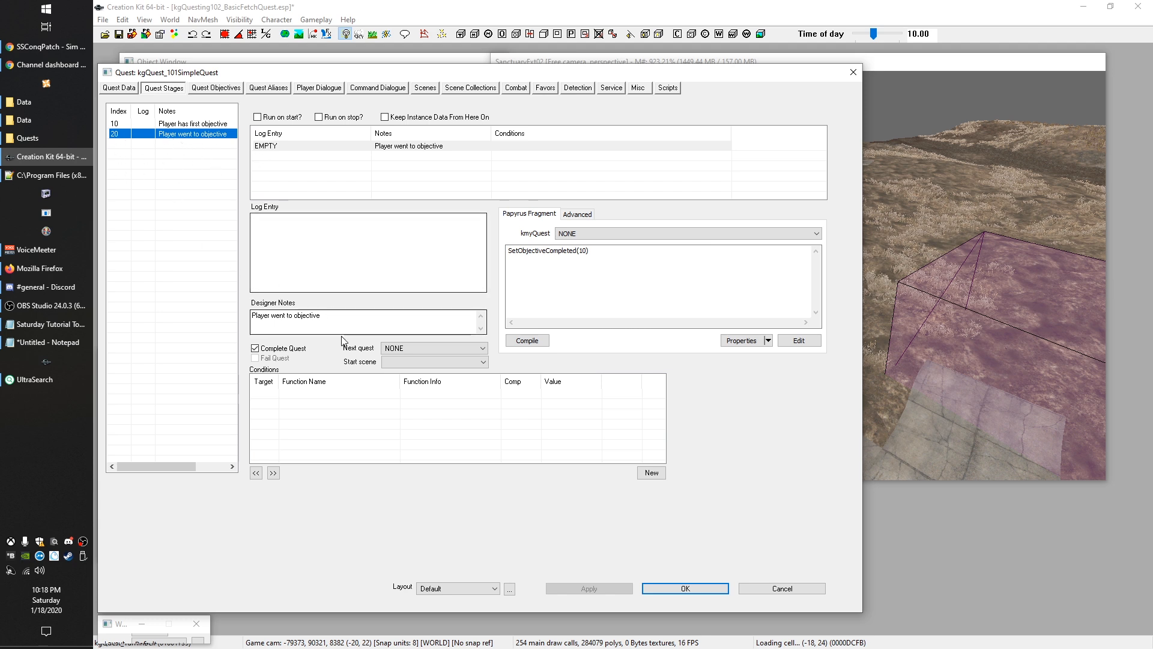
pyautogui.moveTo(330, 319); pyautogui.dragTo(181, 319)
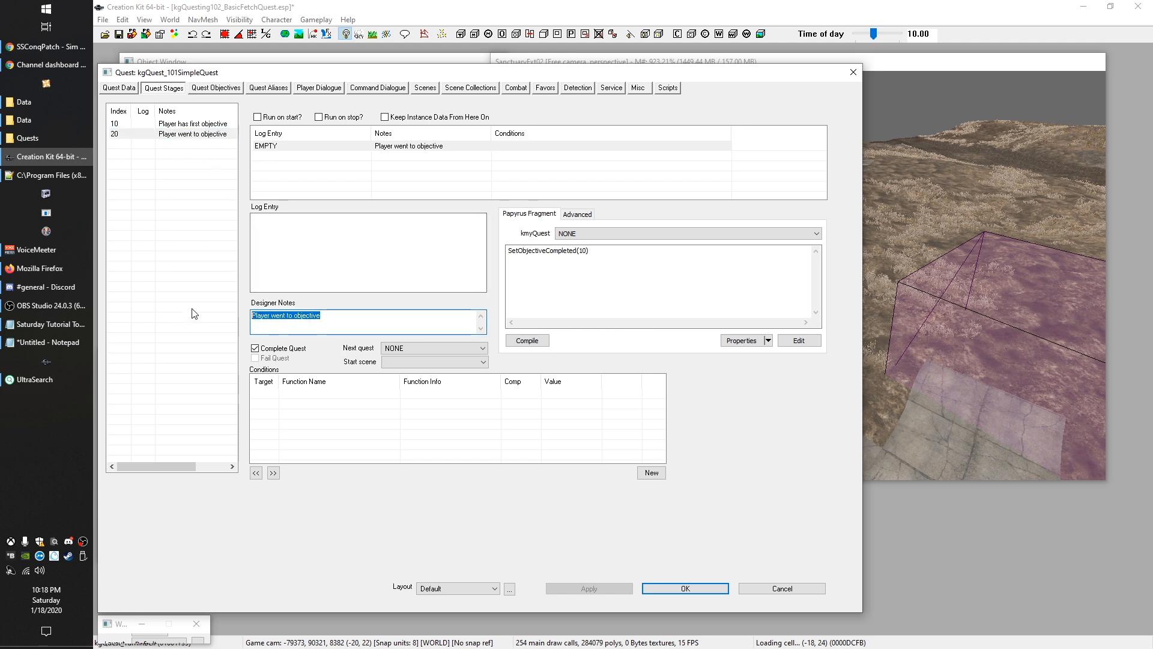
pyautogui.click(358, 329)
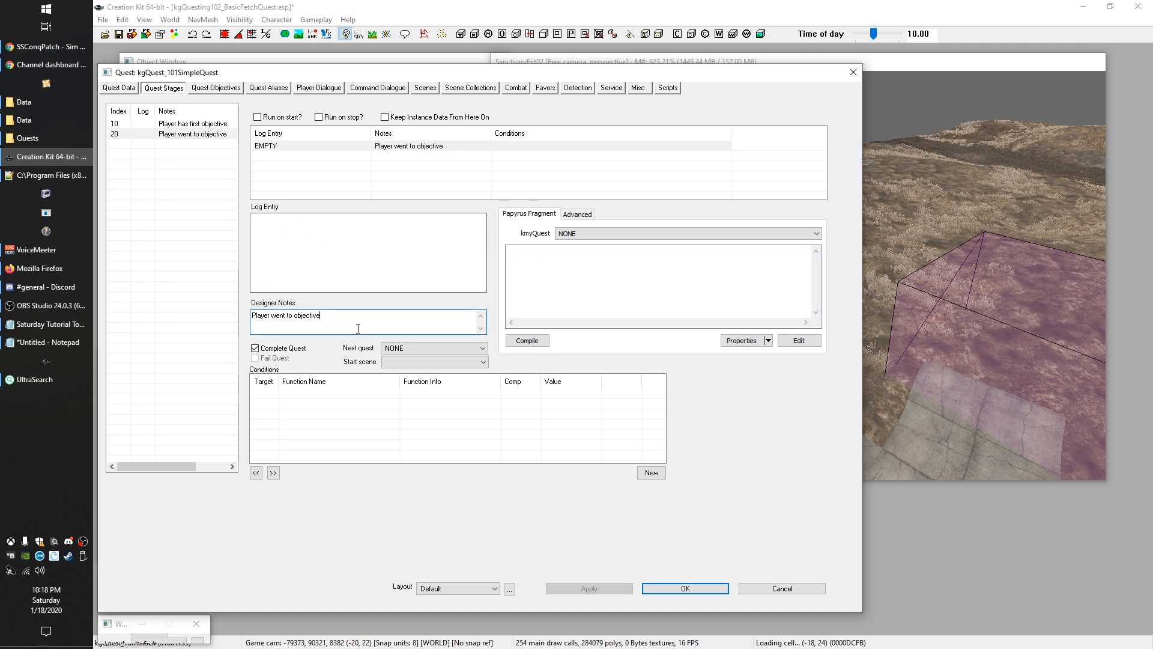
pyautogui.moveTo(358, 328); pyautogui.dragTo(252, 316)
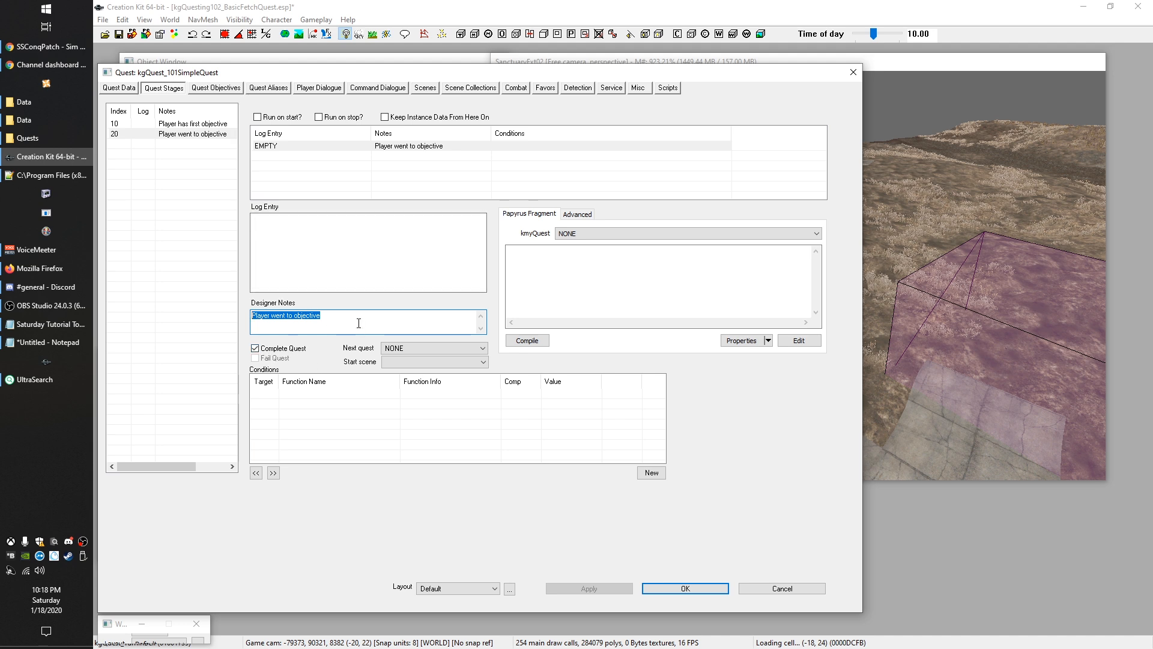
pyautogui.write('P')
pyautogui.click(291, 349)
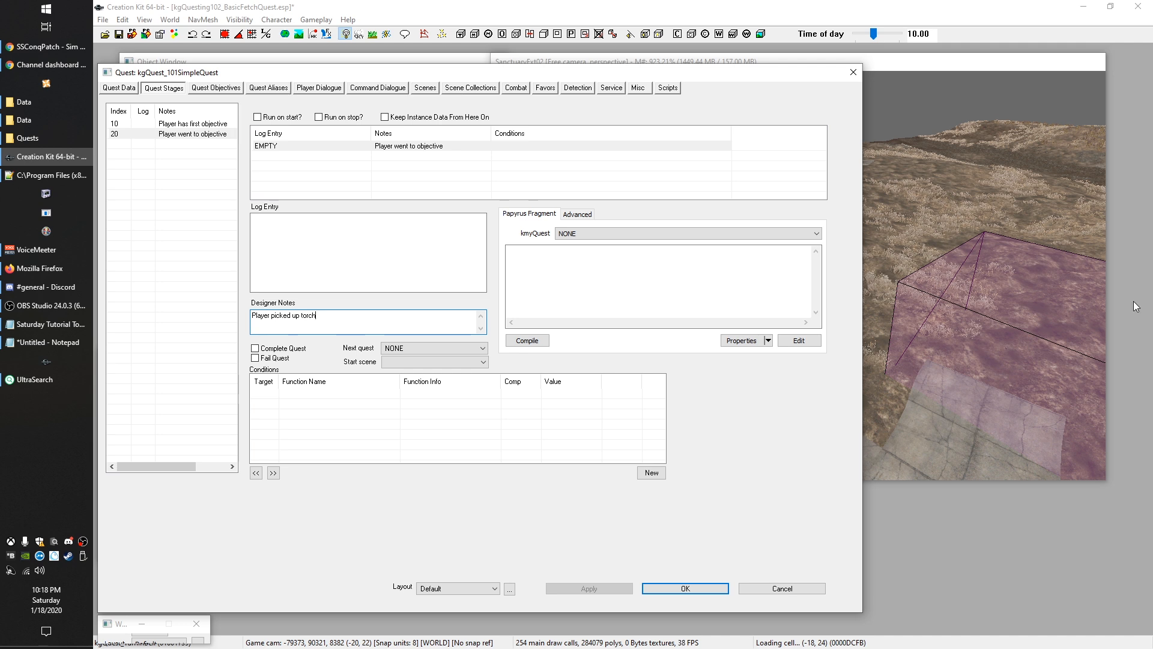
pyautogui.click(189, 146)
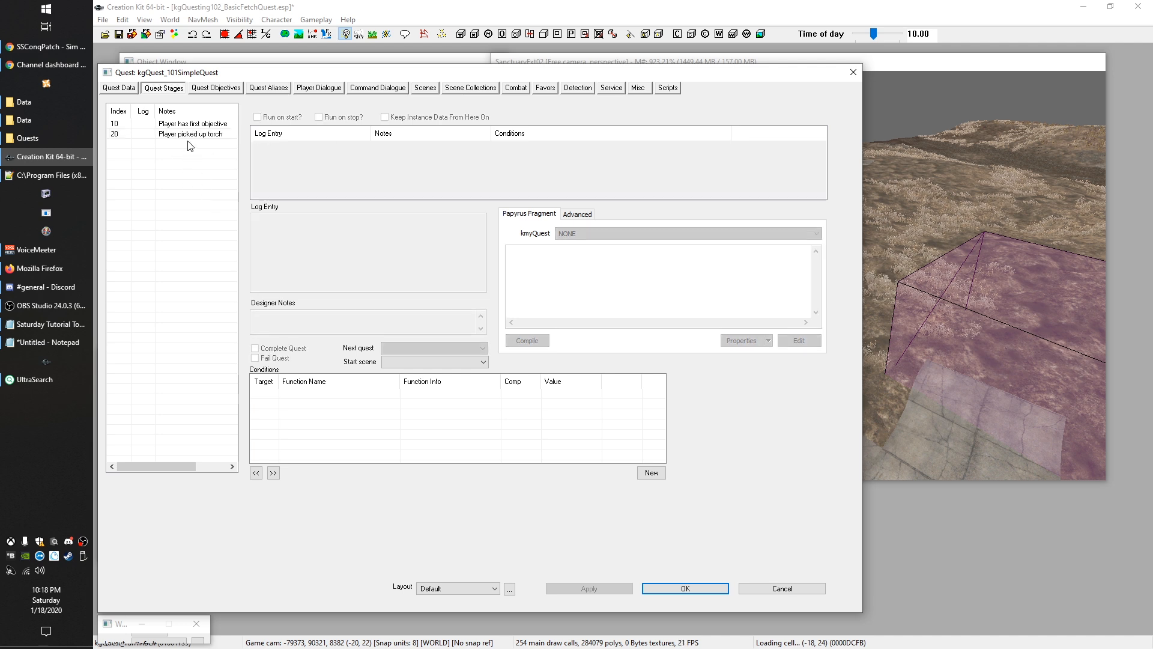
# Step: Add quest stage 30 with an empty log entry, designer notes "Player rang bell" and Complete Quest enabled
pyautogui.click(190, 134)
pyautogui.rightClick(183, 149)
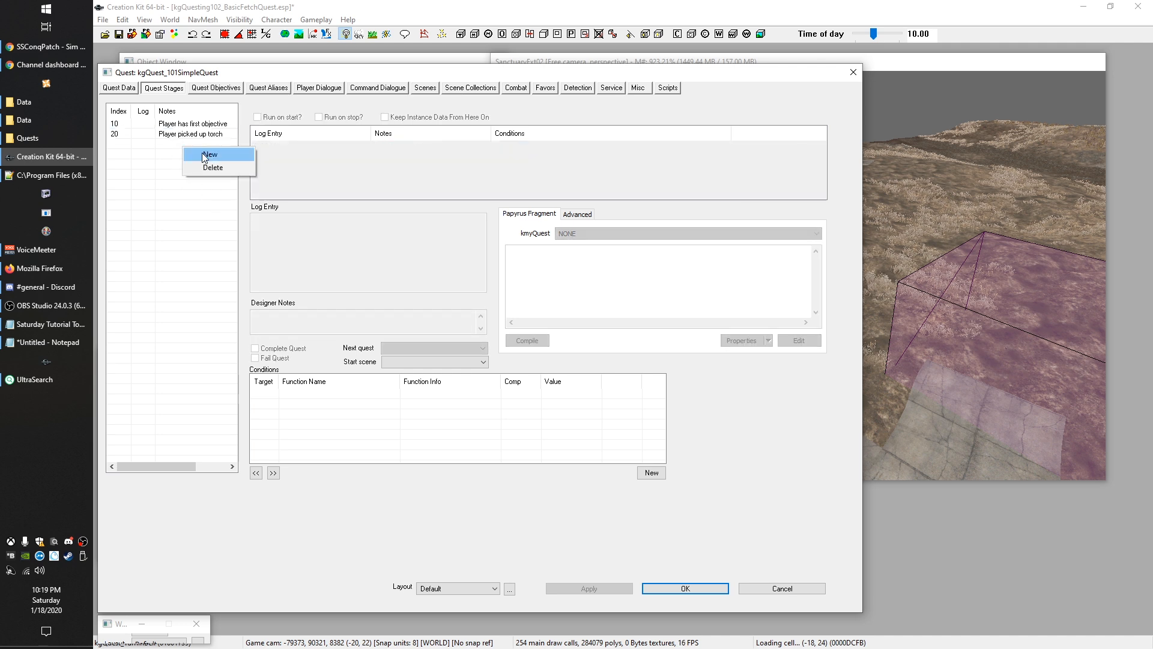
pyautogui.click(207, 155)
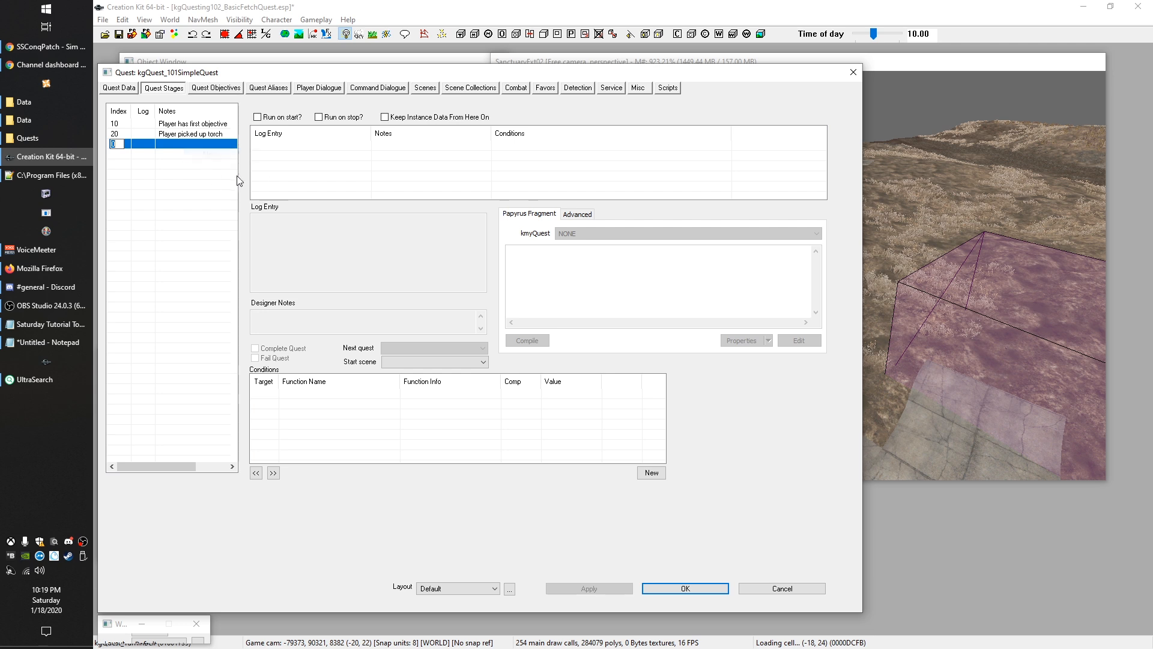
pyautogui.rightClick(300, 145)
pyautogui.click(318, 155)
pyautogui.click(301, 325)
pyautogui.write('Player ran g')
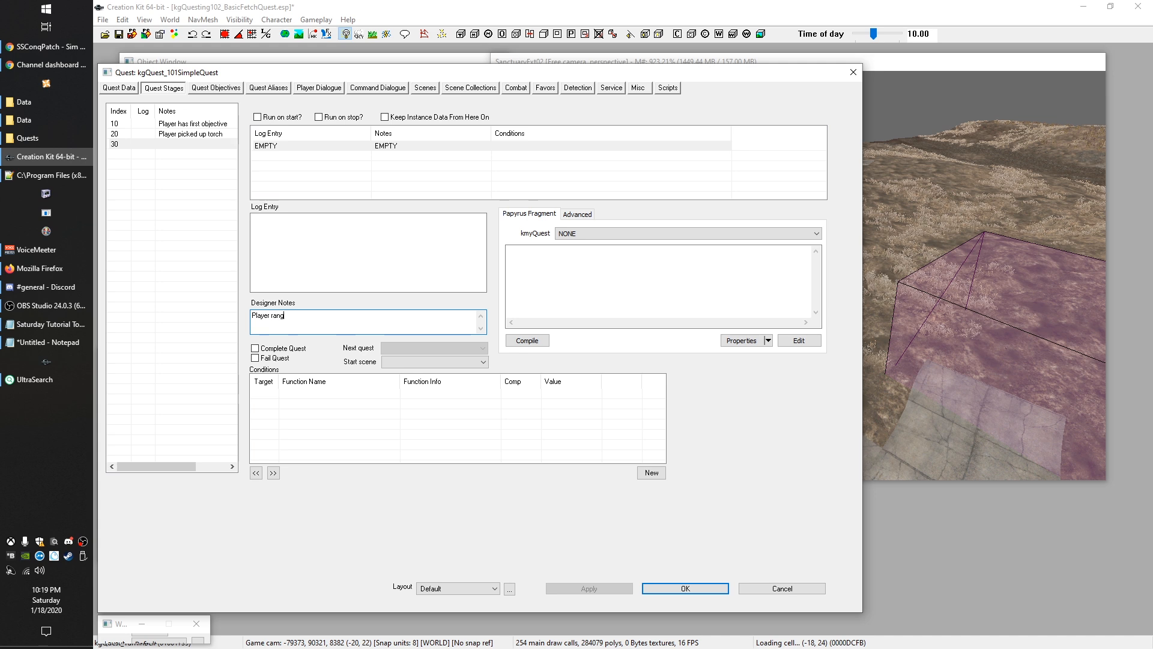
pyautogui.click(270, 349)
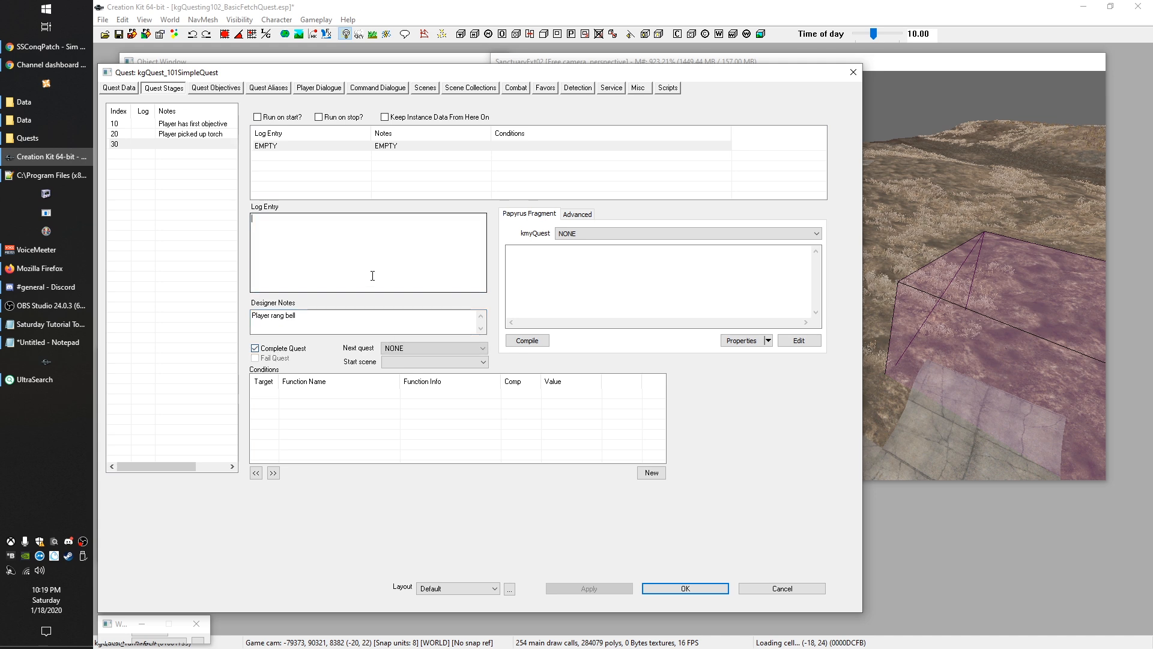
pyautogui.click(192, 161)
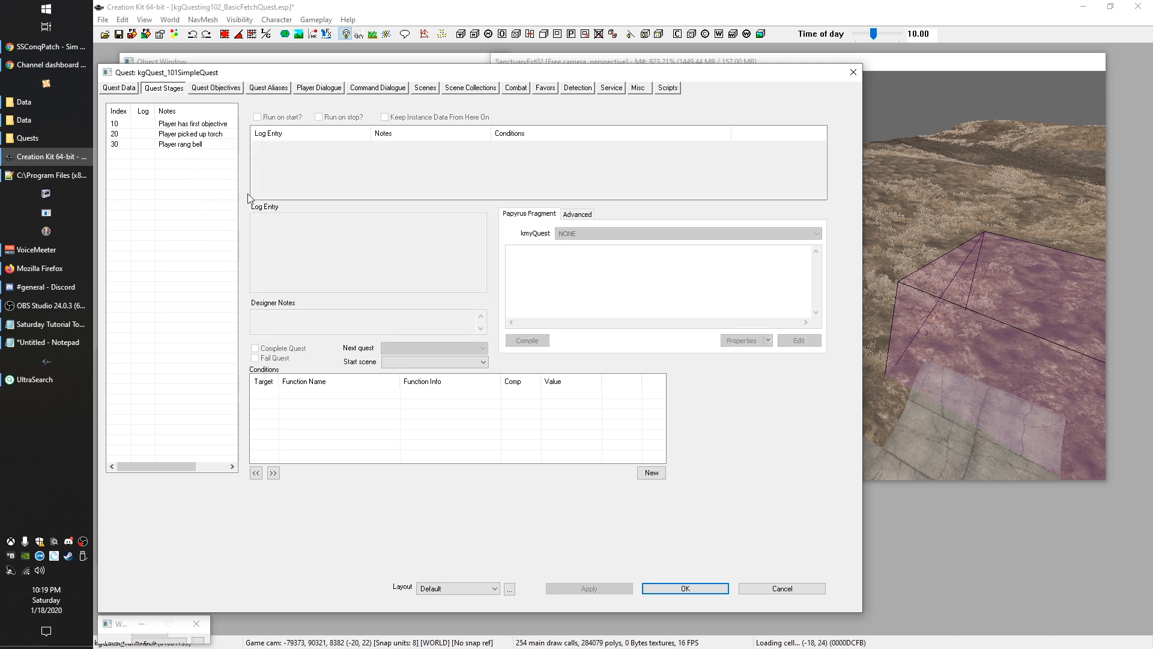
# Step: Review the settings and fragments of stages 10, 20 and 30 alongside the trigger area in the scene
pyautogui.click(186, 124)
pyautogui.click(186, 134)
pyautogui.click(185, 145)
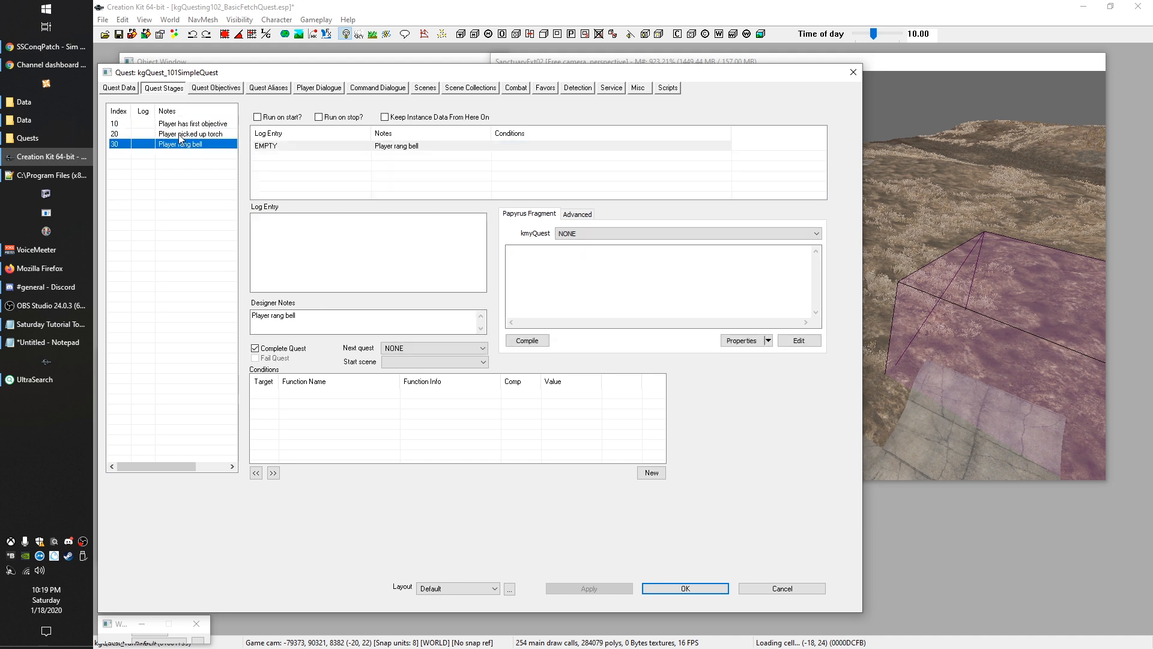
pyautogui.click(186, 134)
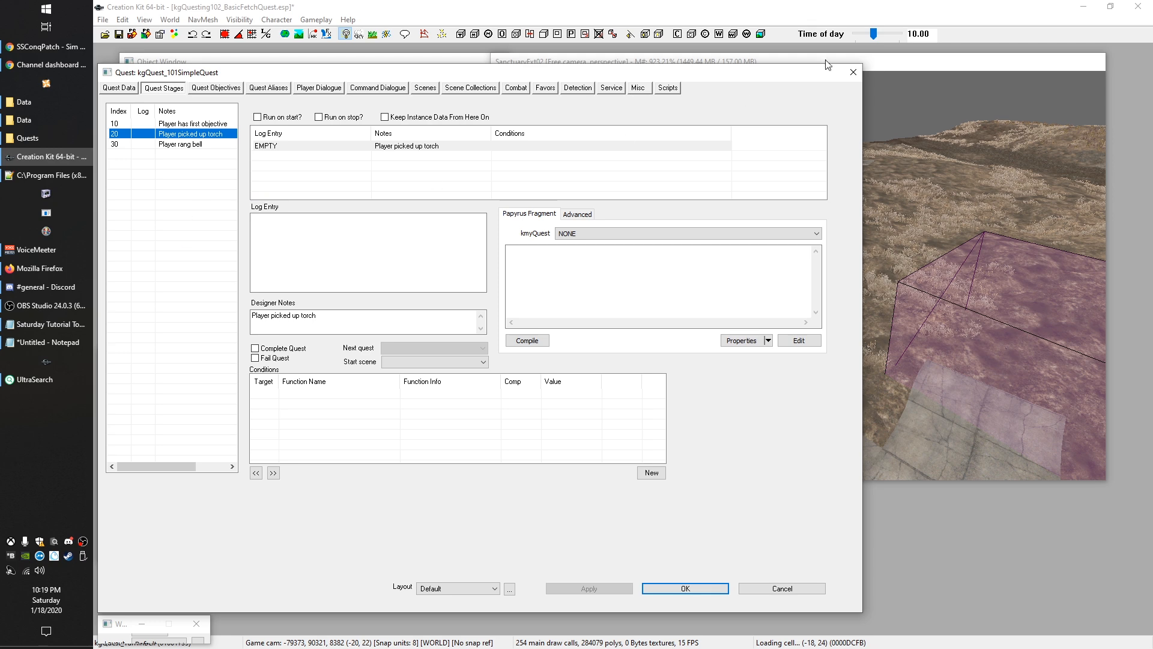
pyautogui.click(900, 66)
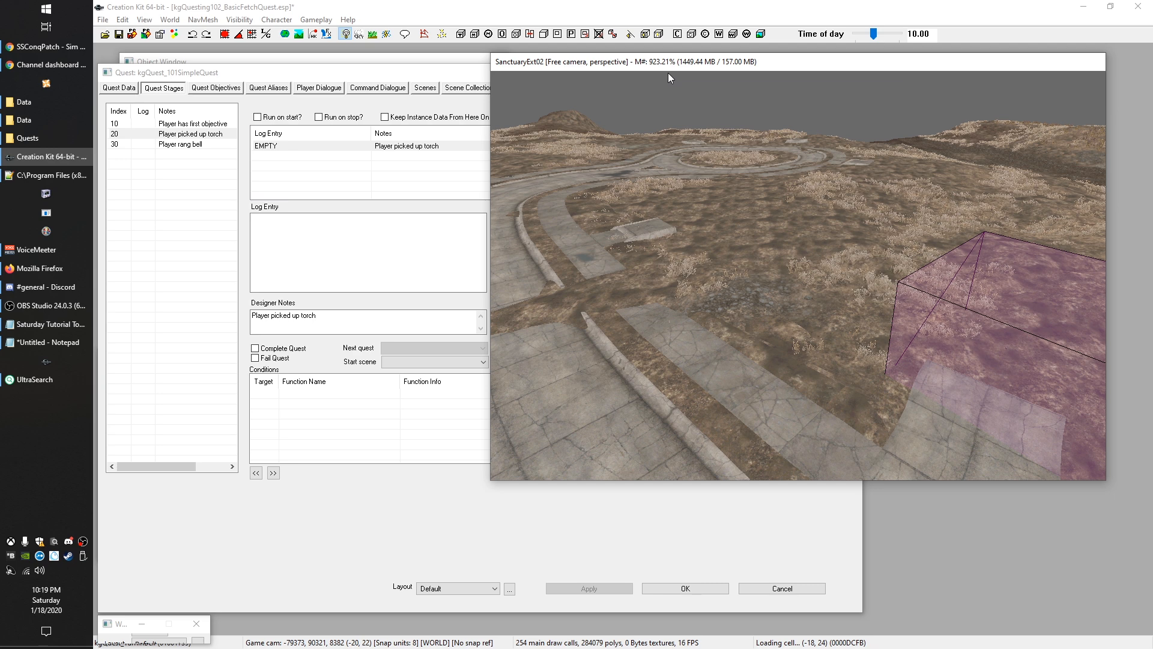
pyautogui.click(204, 164)
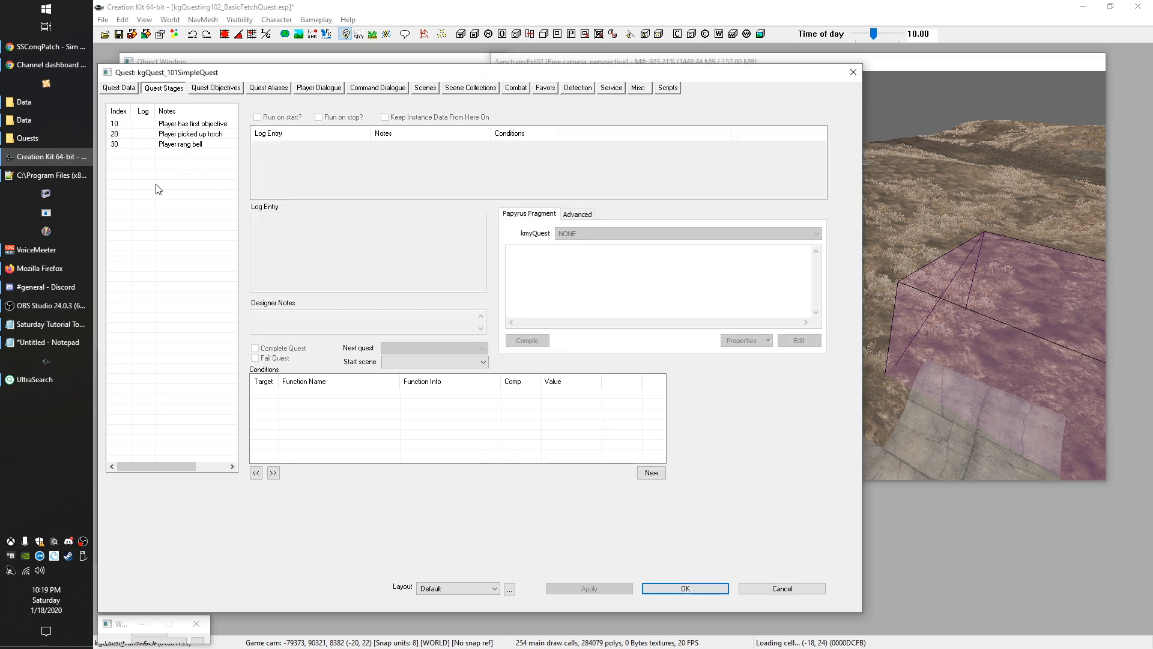
pyautogui.click(896, 66)
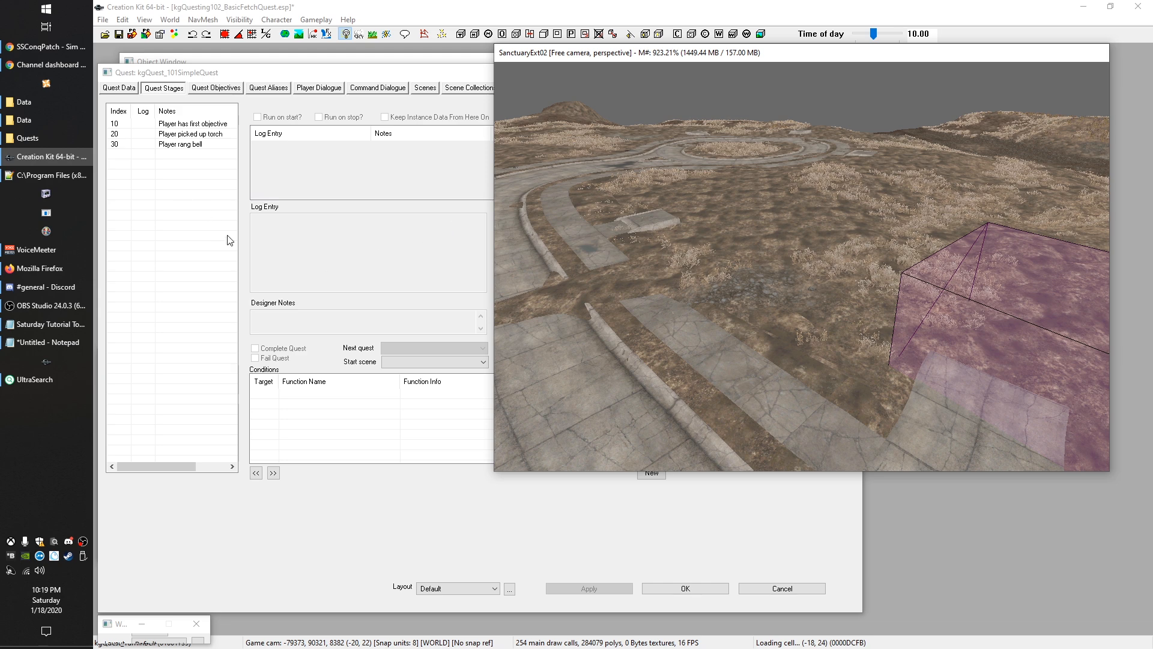
pyautogui.click(187, 174)
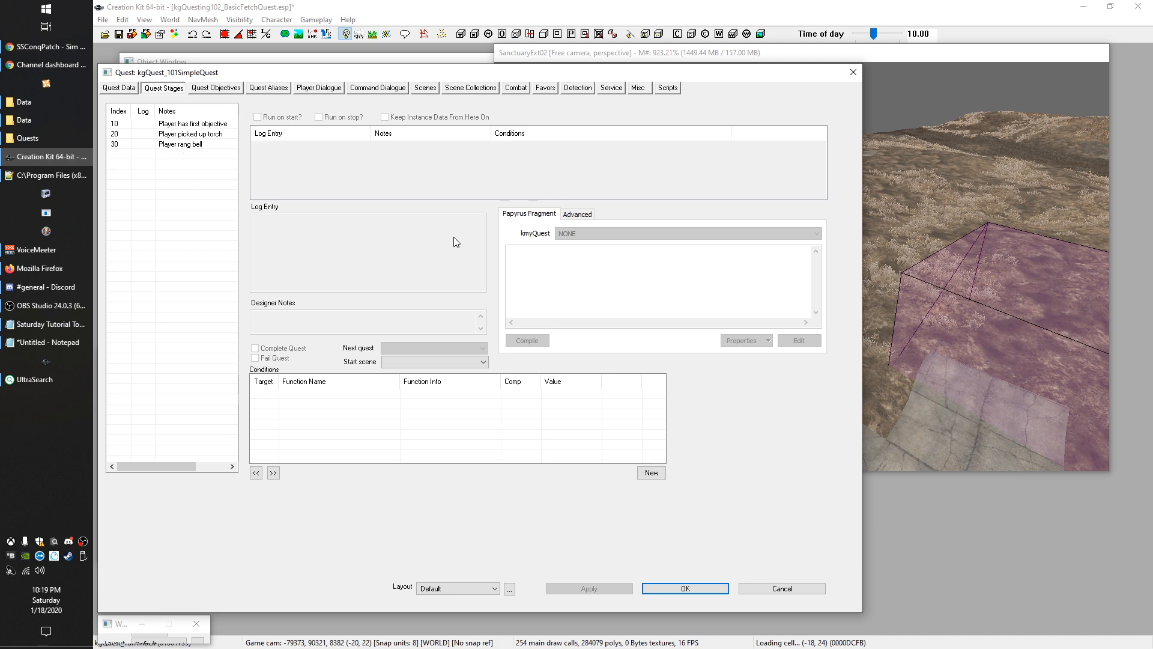
pyautogui.click(195, 144)
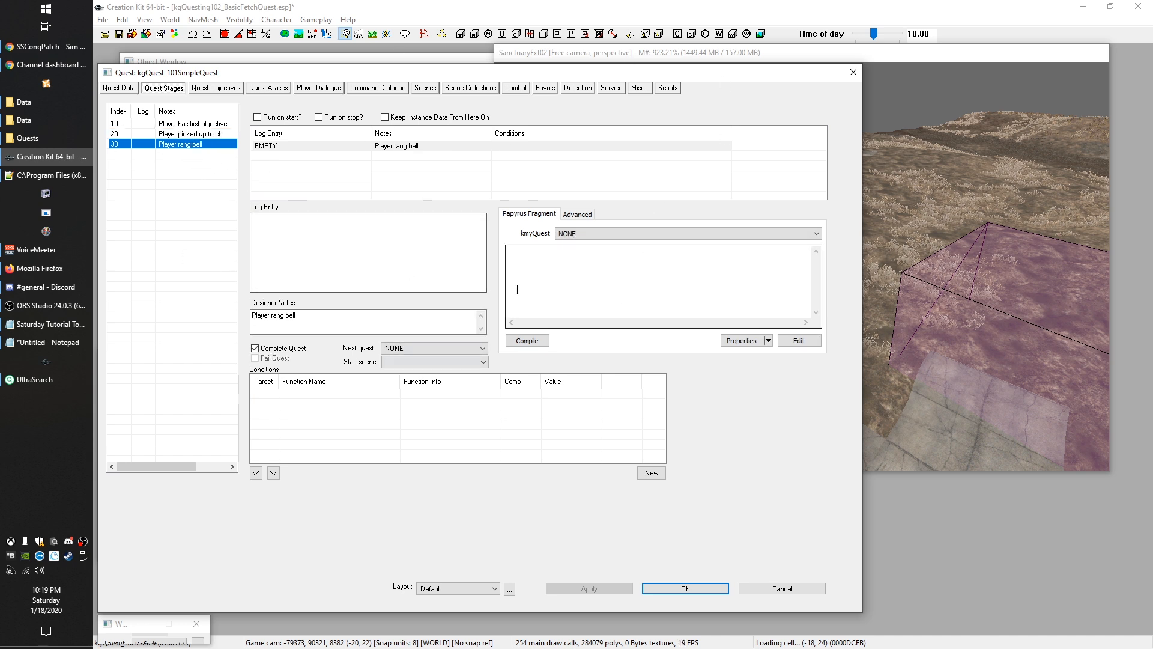
pyautogui.click(161, 133)
pyautogui.click(165, 124)
pyautogui.click(165, 135)
# Step: Open the reference properties of the purple trigger box in the scene and view its attached scripts
pyautogui.click(906, 56)
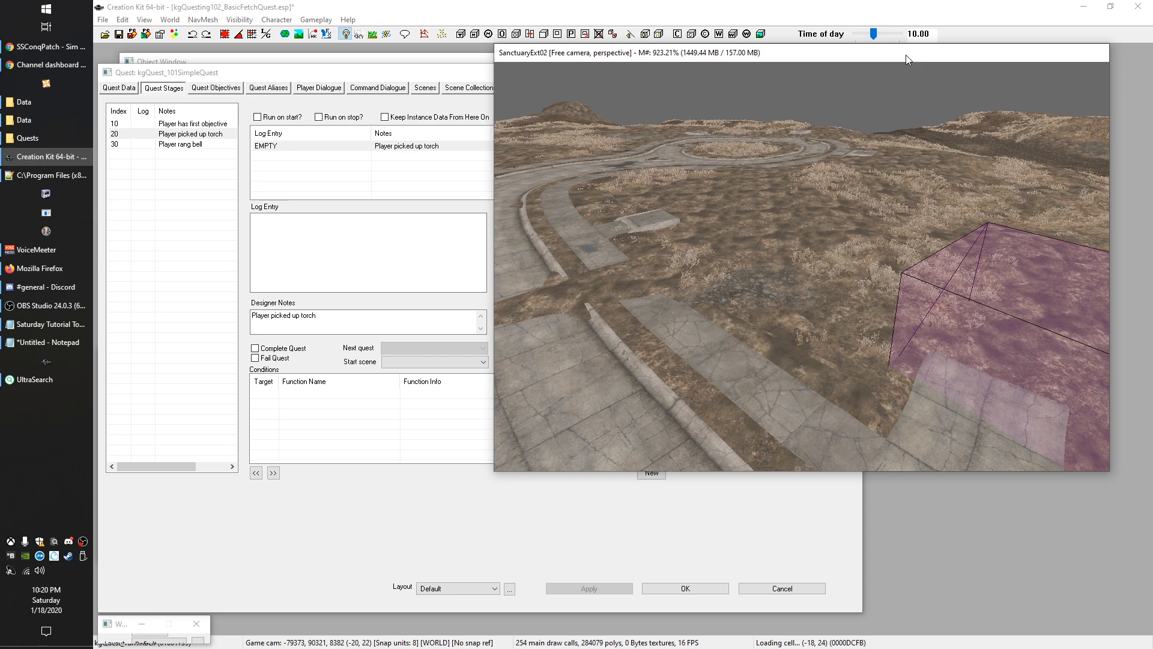
pyautogui.click(161, 171)
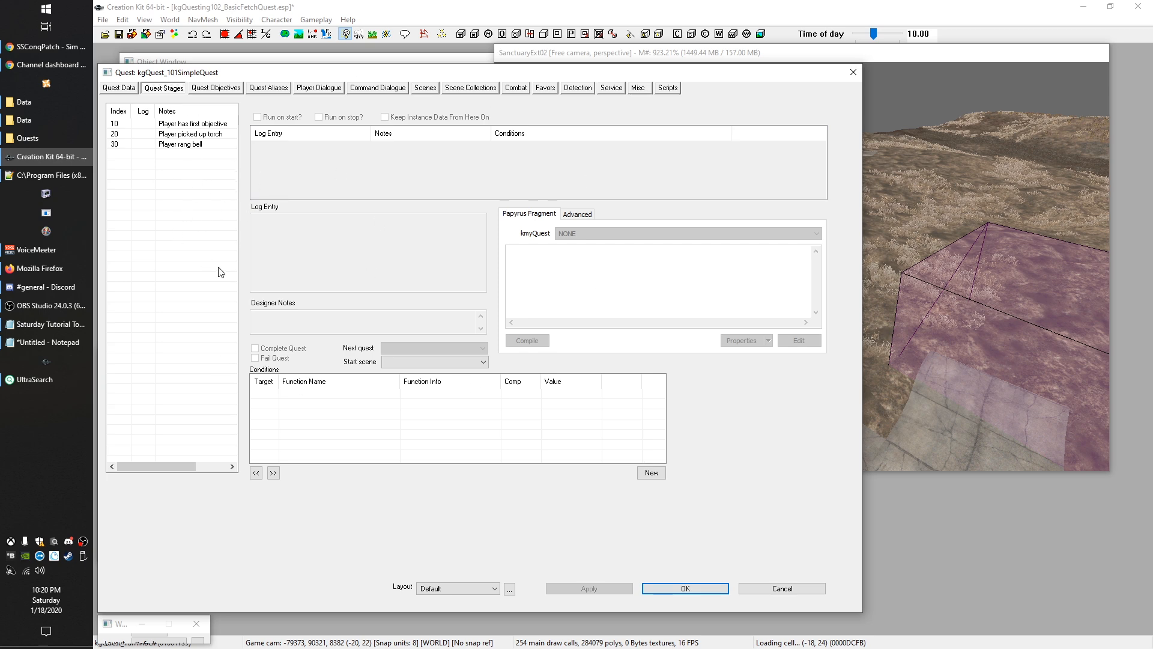
pyautogui.click(903, 55)
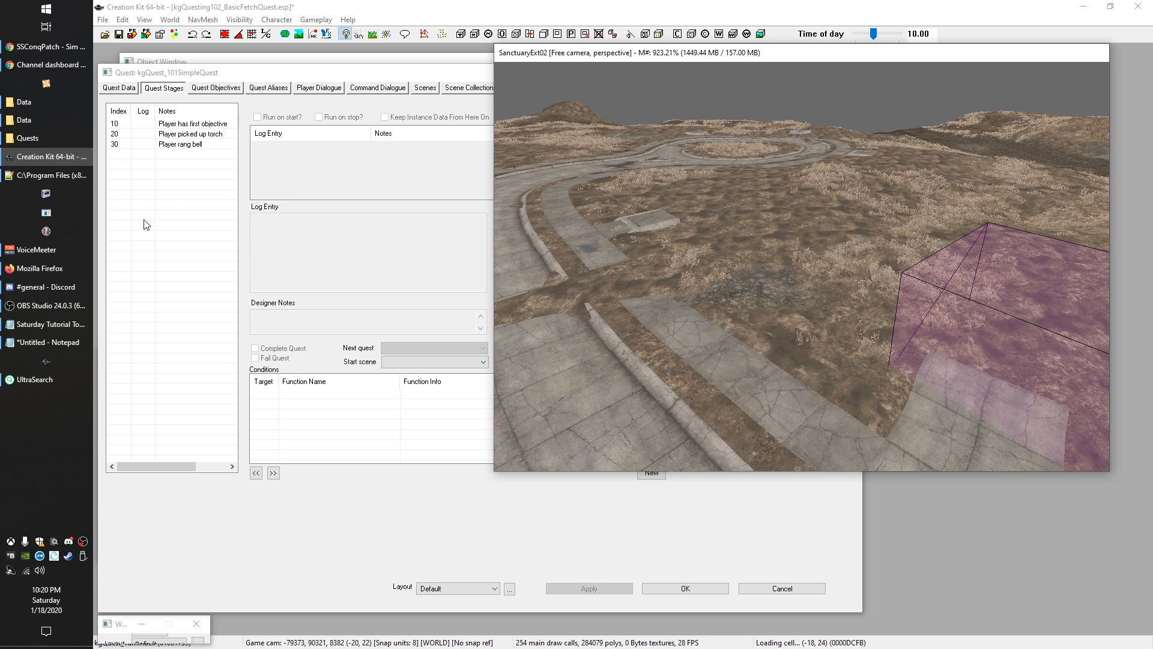
pyautogui.click(209, 174)
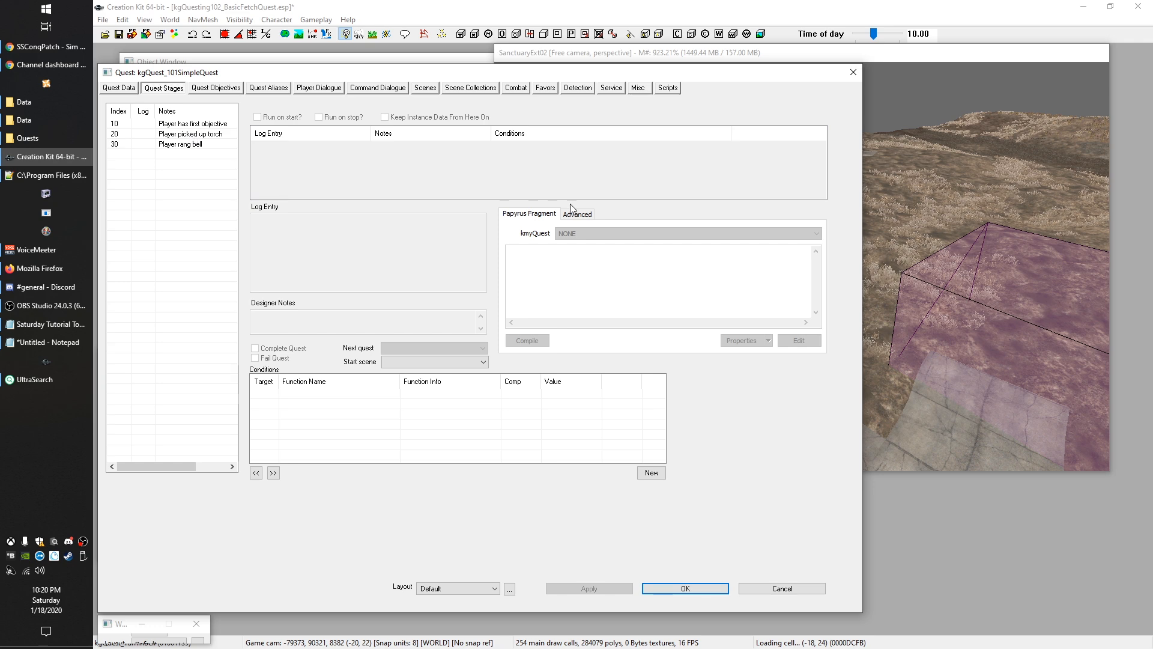
pyautogui.click(861, 60)
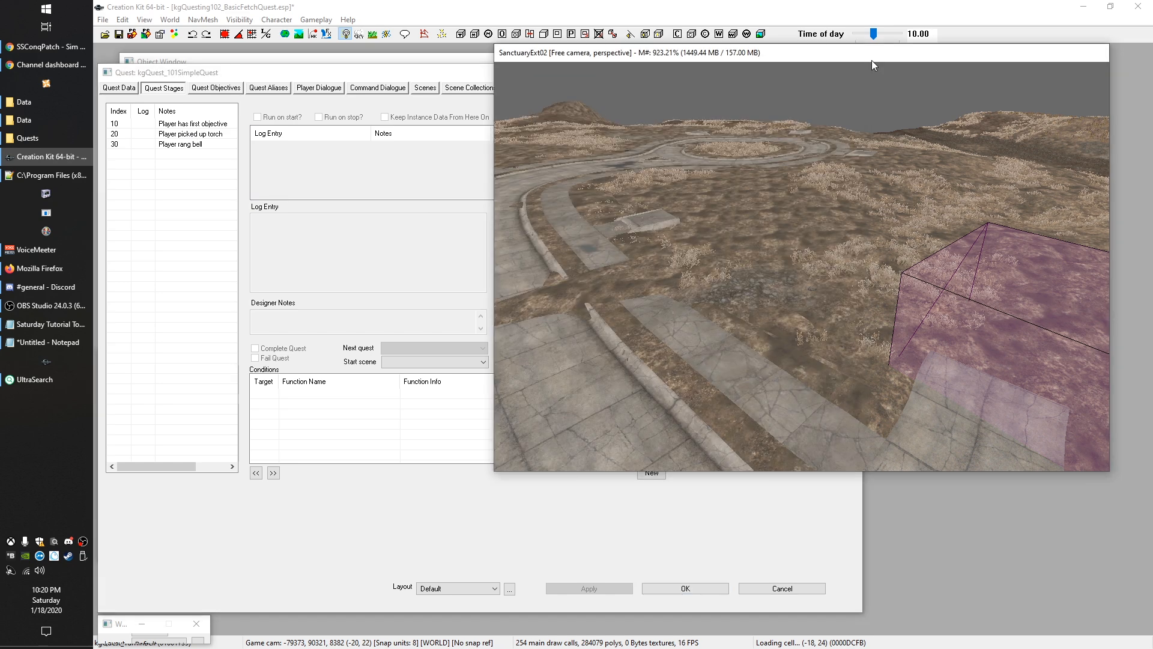
pyautogui.doubleClick(925, 286)
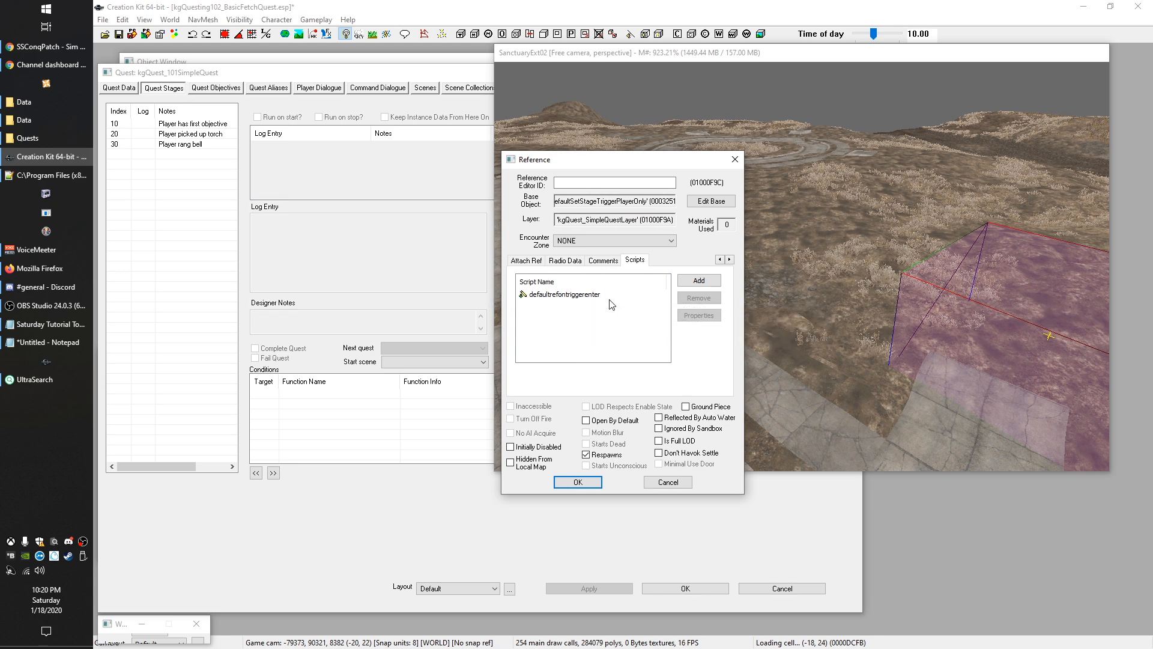
# Step: List the scripts matching *defaultref* in the Papyrus Script Manager and check the use info of DefaultRefFireAmmo
pyautogui.click(316, 20)
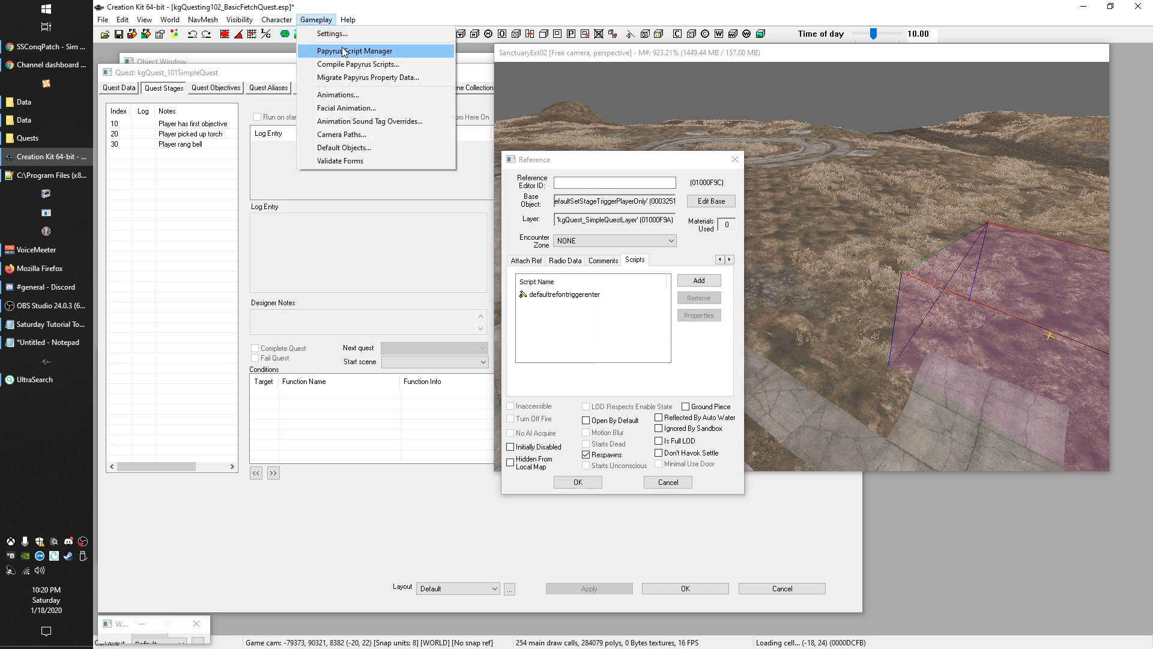
pyautogui.click(344, 51)
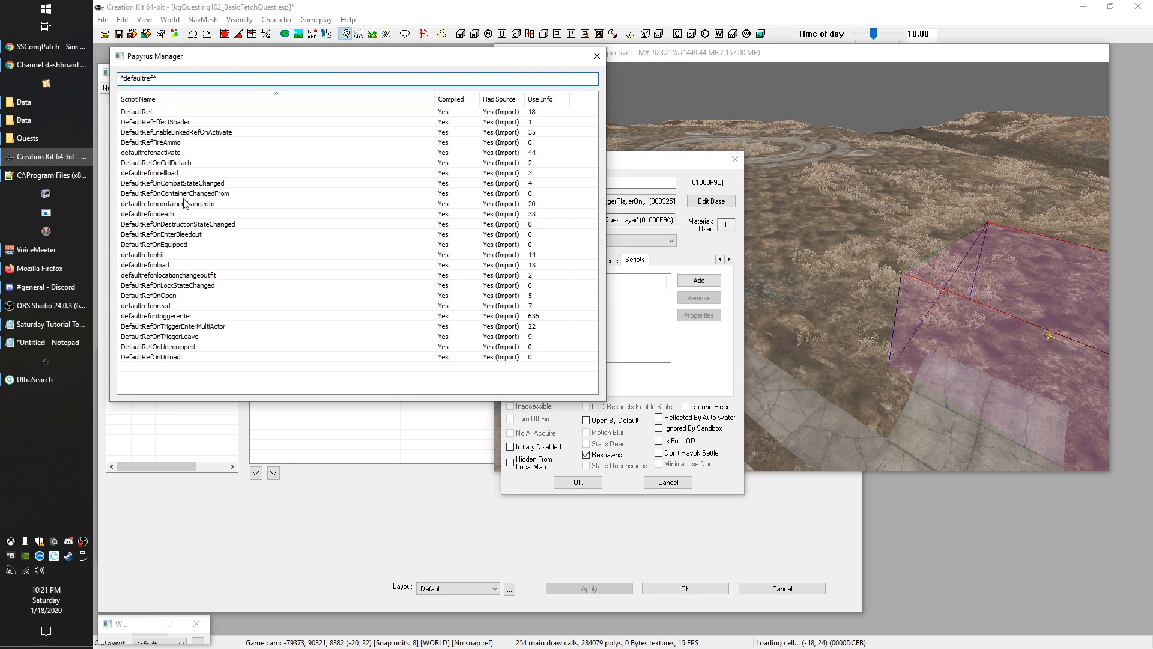
pyautogui.click(637, 161)
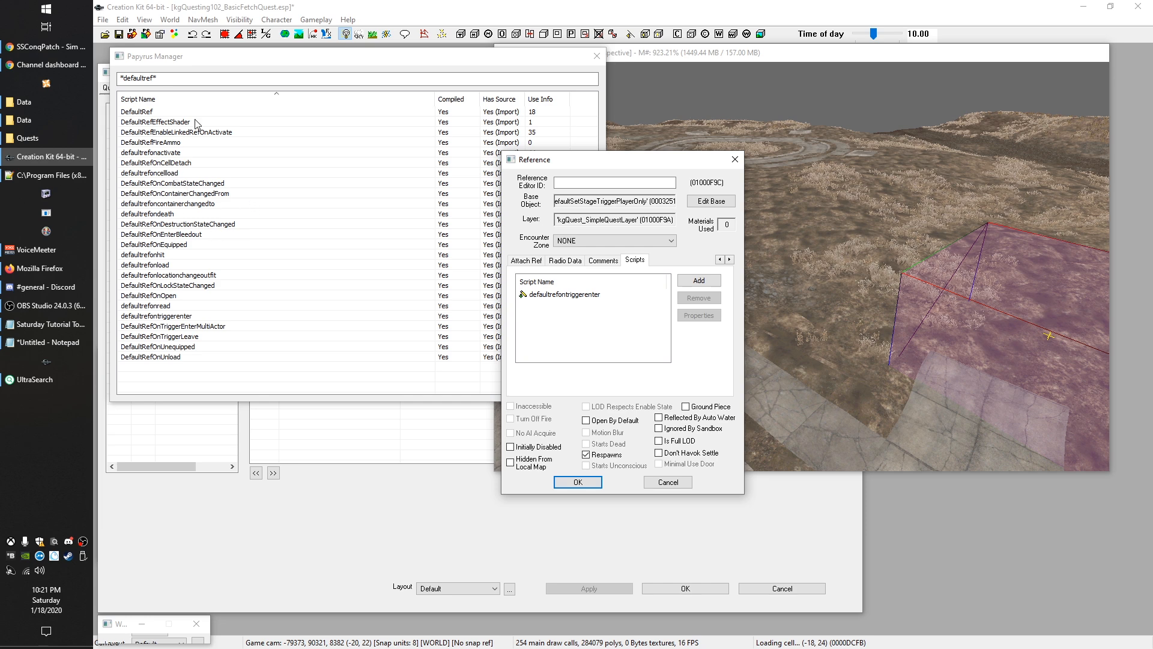
pyautogui.rightClick(162, 144)
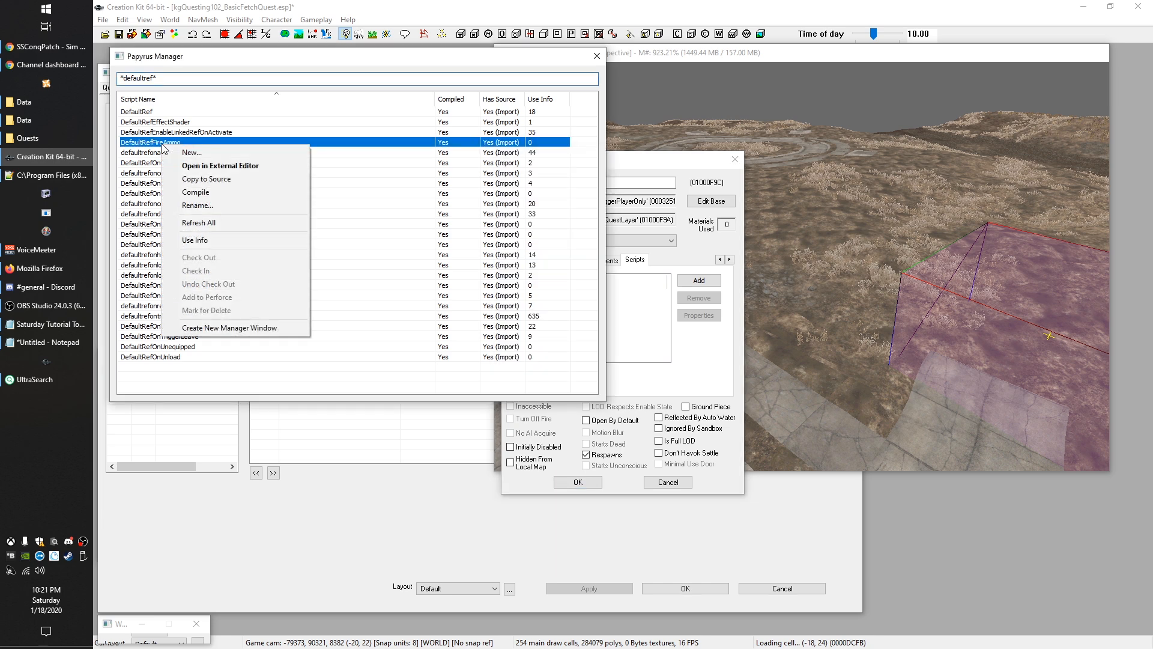
pyautogui.click(206, 240)
pyautogui.click(347, 37)
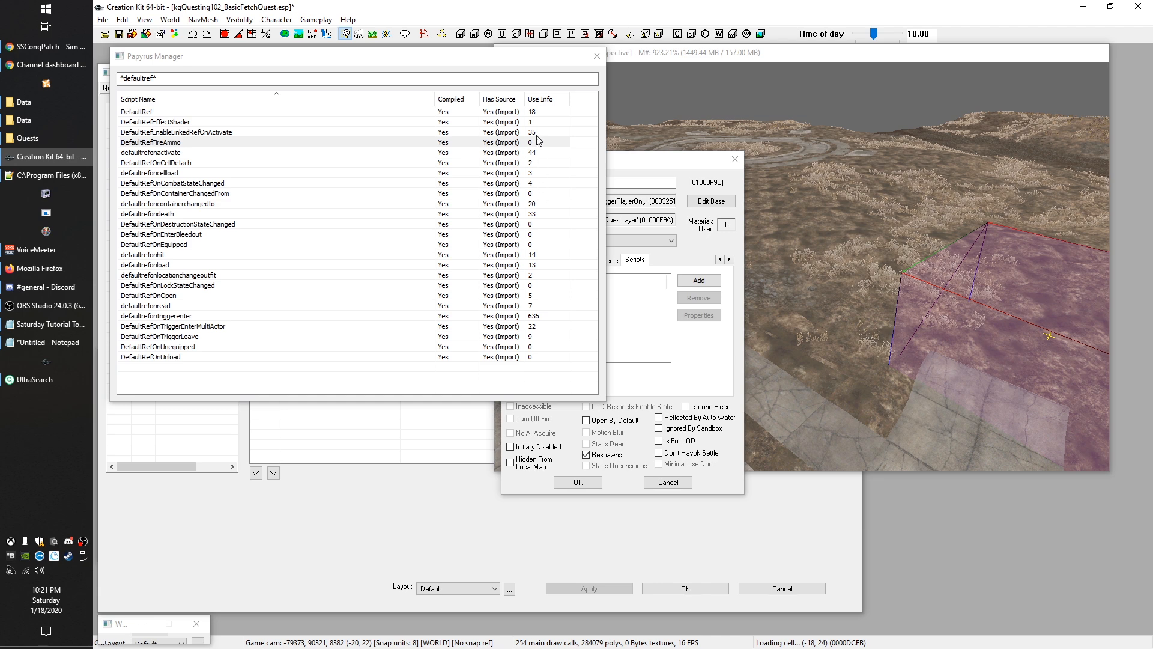
# Step: Check the use info of the defaultrefonactivate script and return to the trigger's reference properties
pyautogui.click(167, 153)
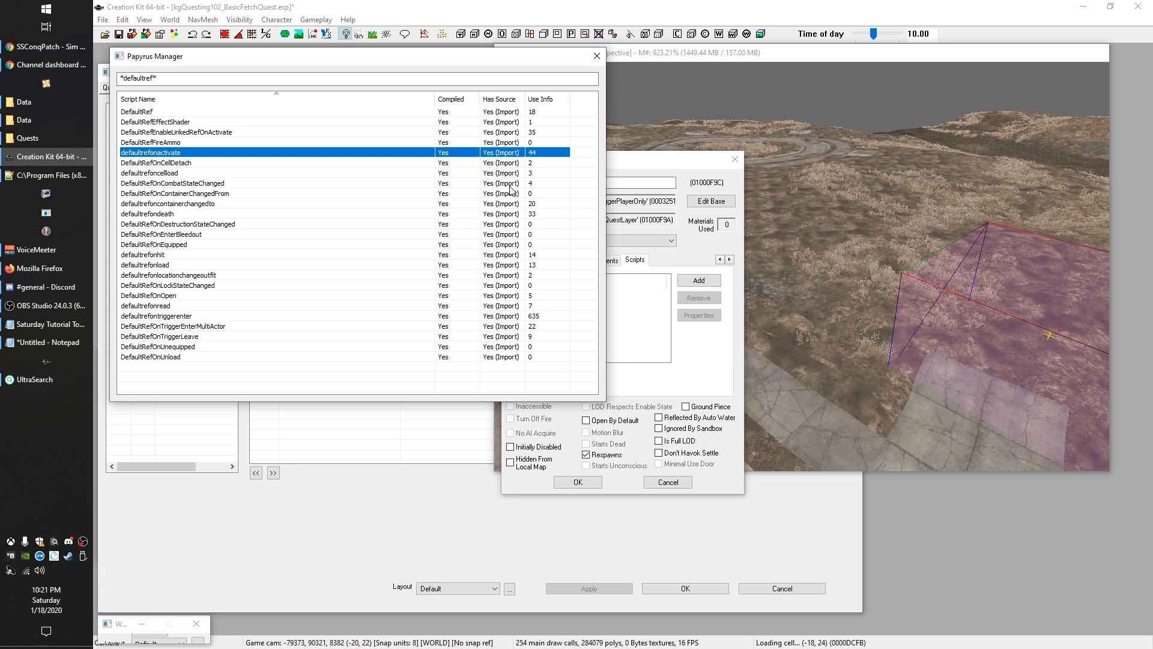
pyautogui.moveTo(338, 178)
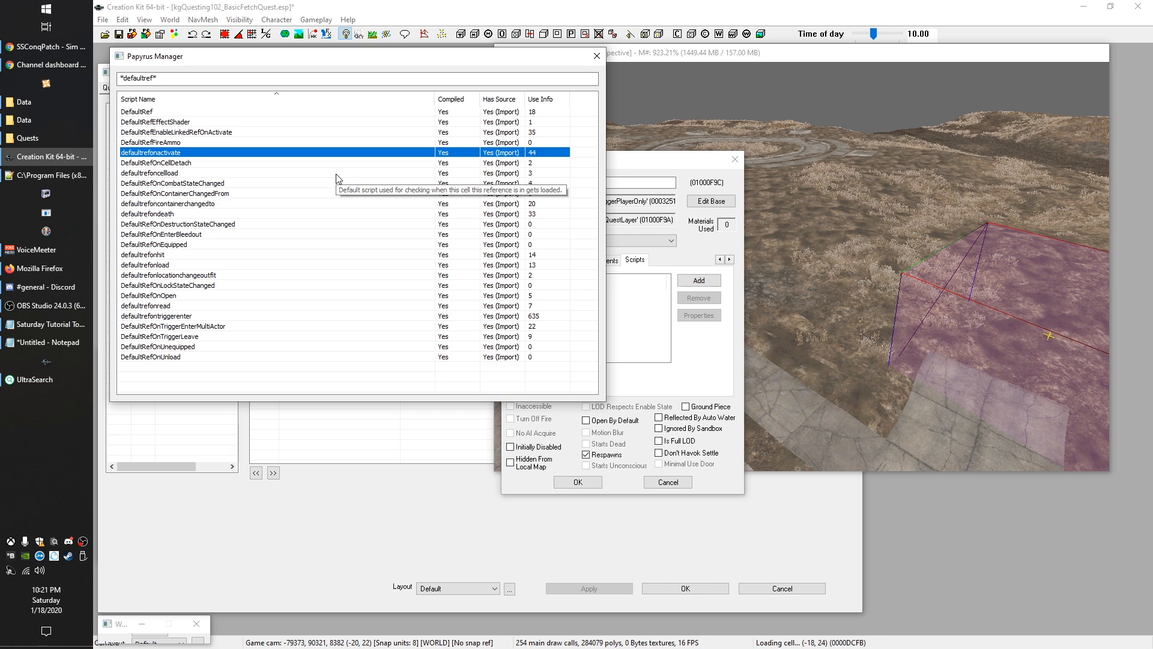
pyautogui.rightClick(164, 154)
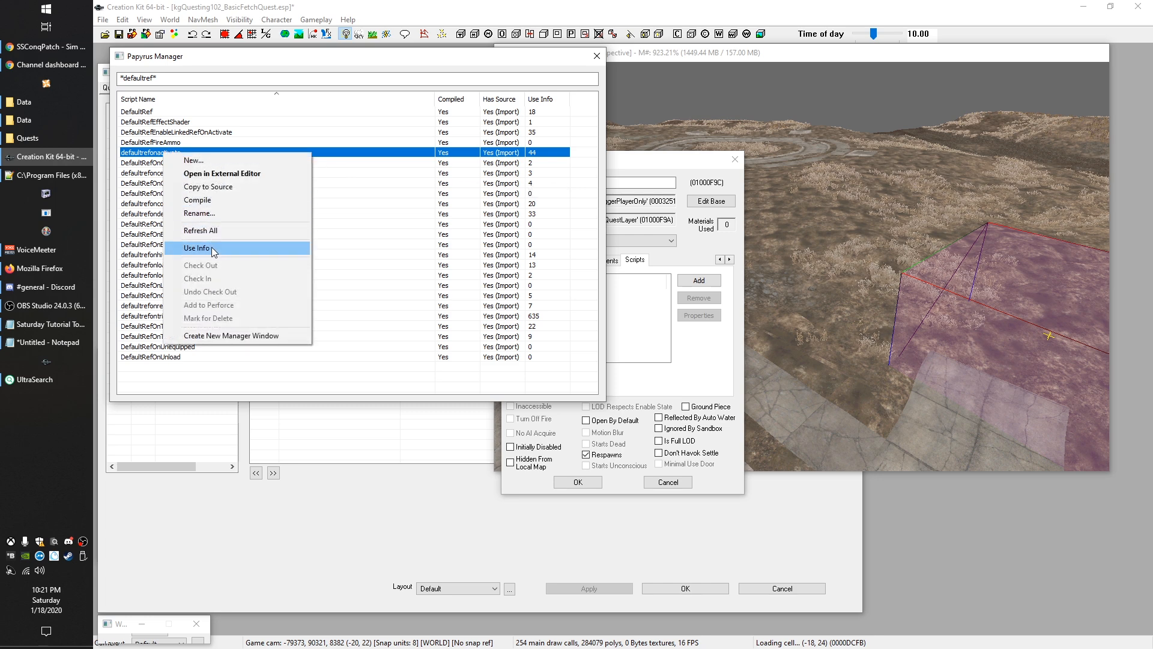
pyautogui.click(304, 72)
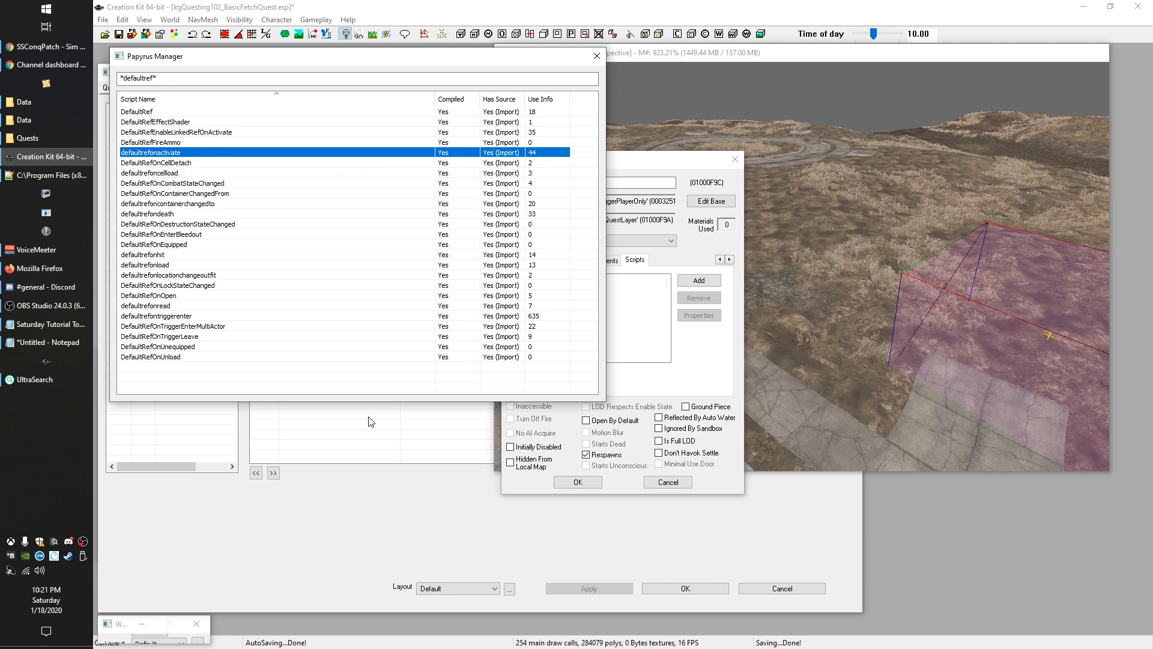
pyautogui.moveTo(181, 60)
pyautogui.mouseDown()
pyautogui.moveTo(308, 60)
pyautogui.moveTo(174, 57)
pyautogui.moveTo(185, 54)
pyautogui.mouseUp()
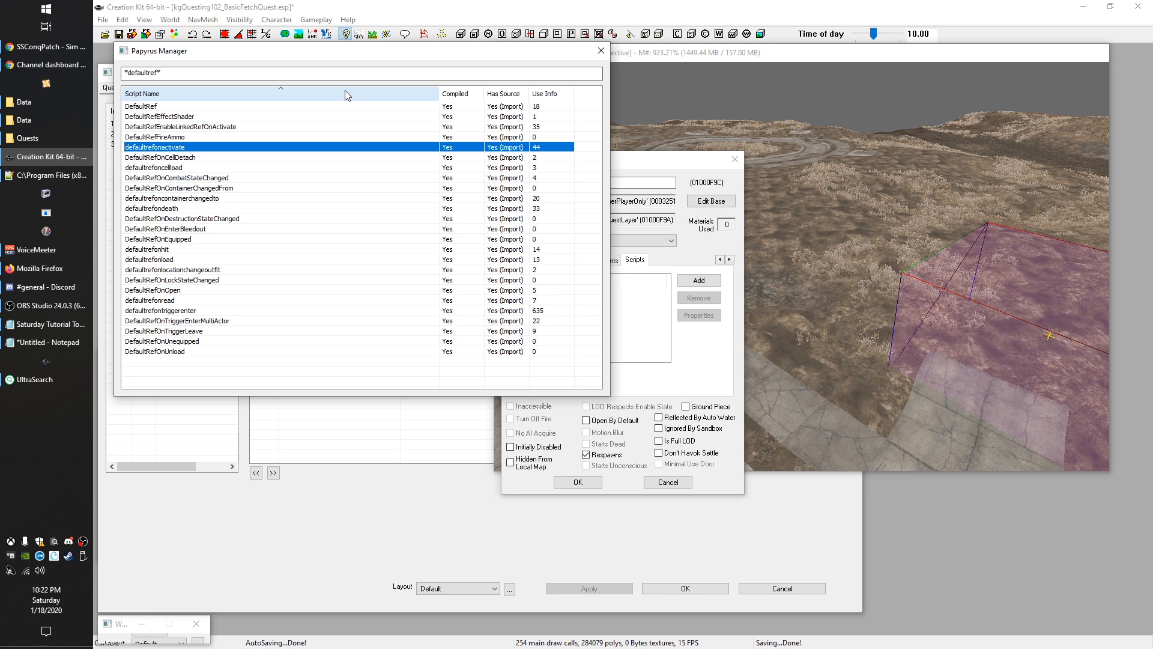
pyautogui.click(669, 185)
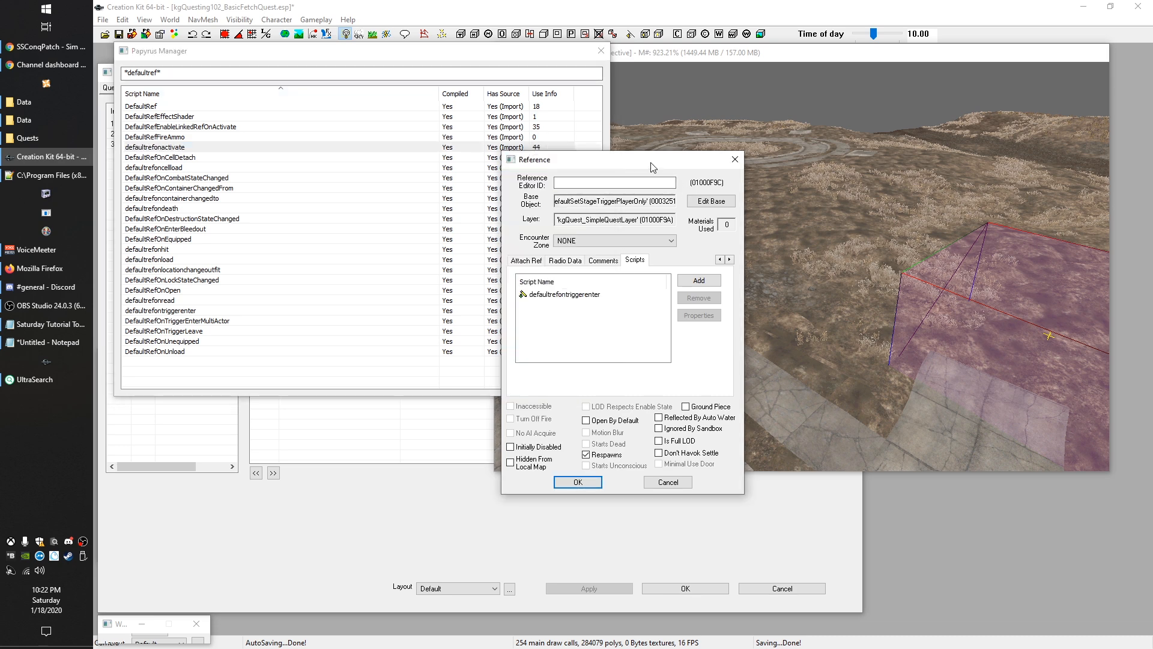
# Step: Inspect the property values of the defaultrefontriggerenter script on the trigger box, leaving its script and reference settings unmodified
pyautogui.doubleClick(545, 295)
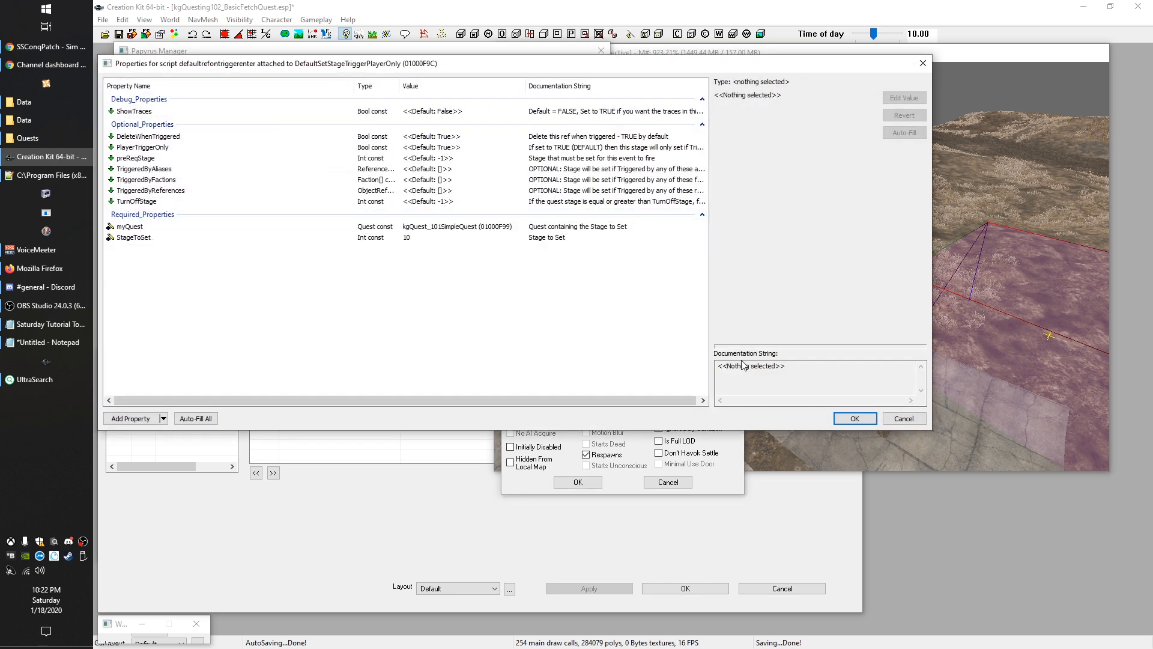
pyautogui.click(903, 418)
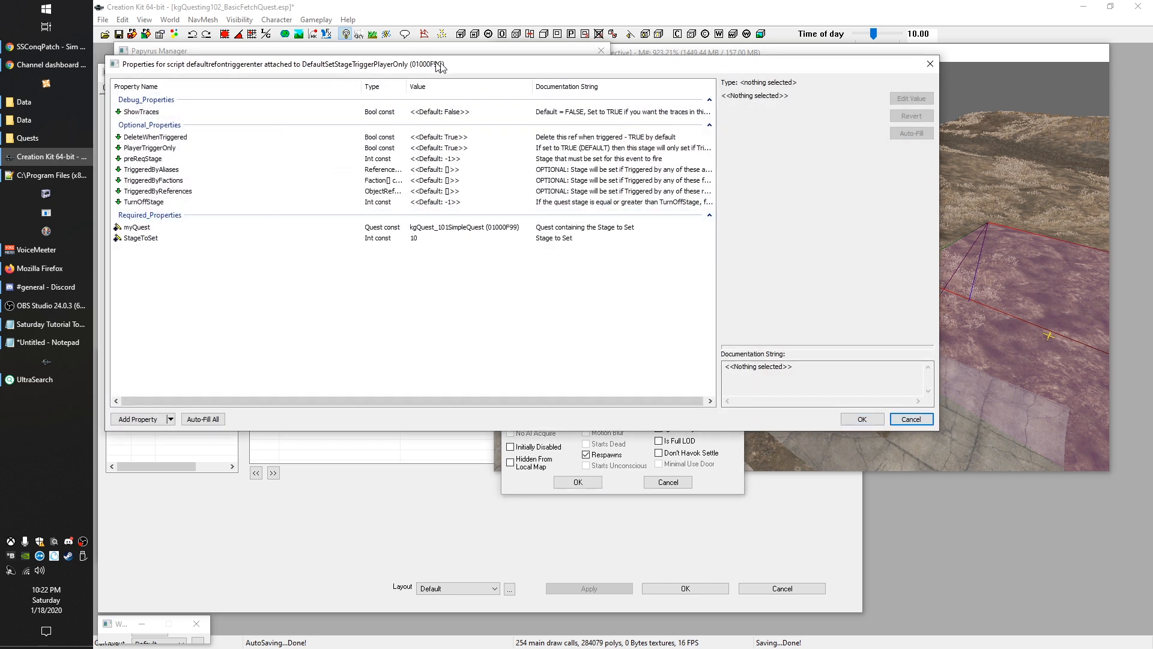
pyautogui.moveTo(427, 69); pyautogui.dragTo(636, 81)
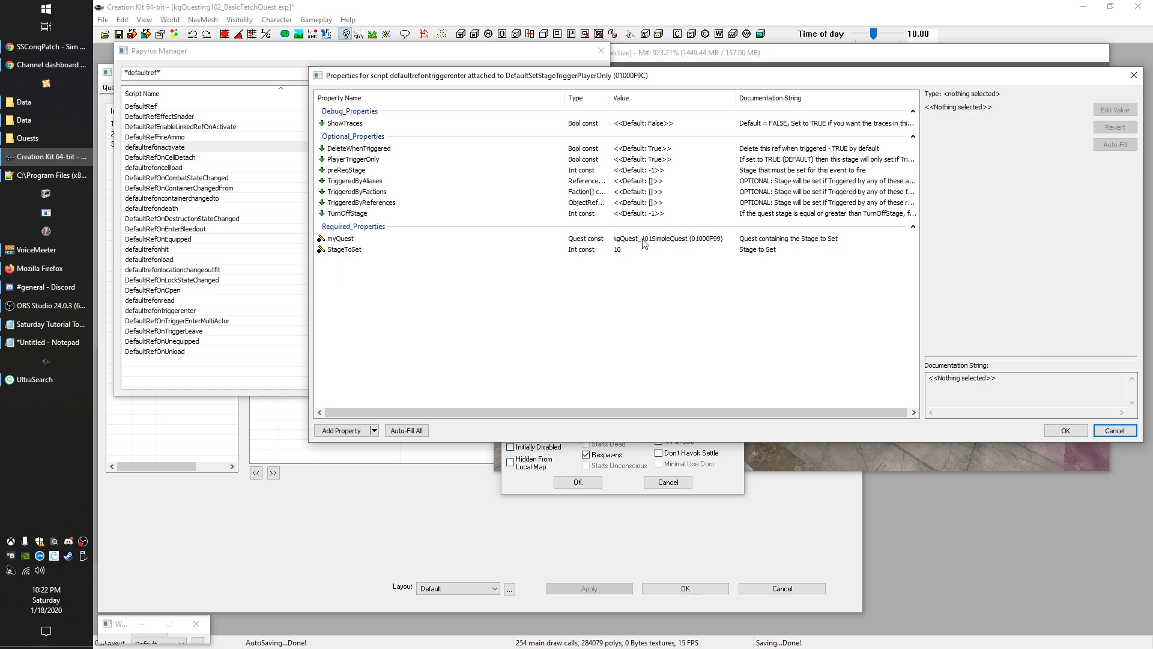
pyautogui.click(1114, 430)
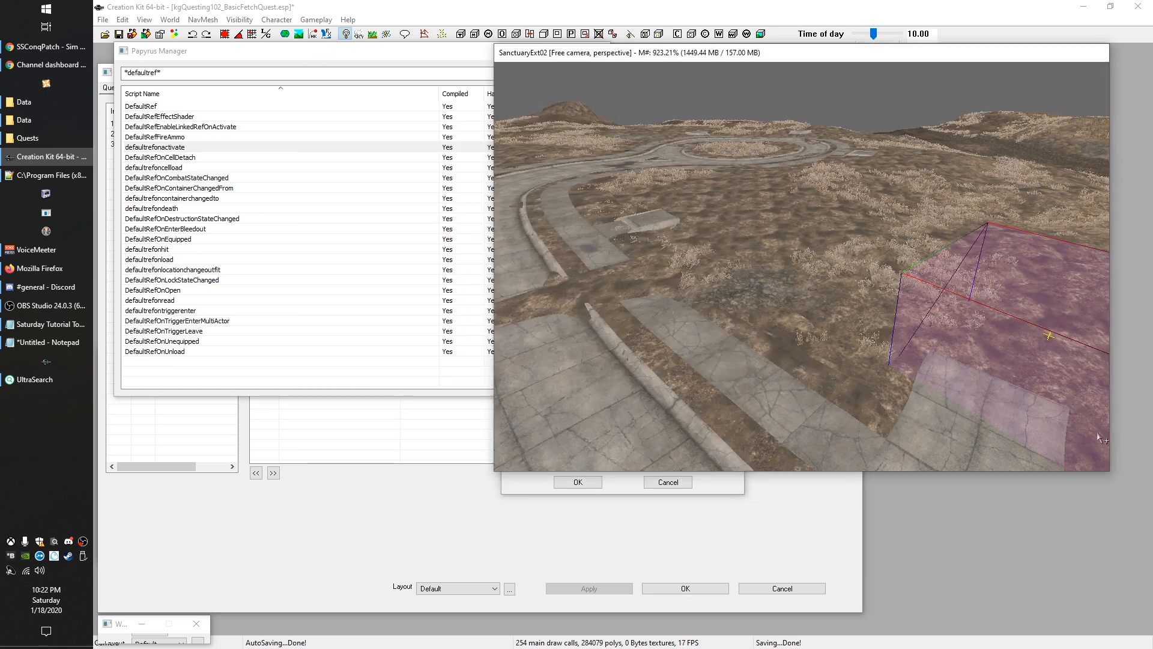
pyautogui.click(667, 482)
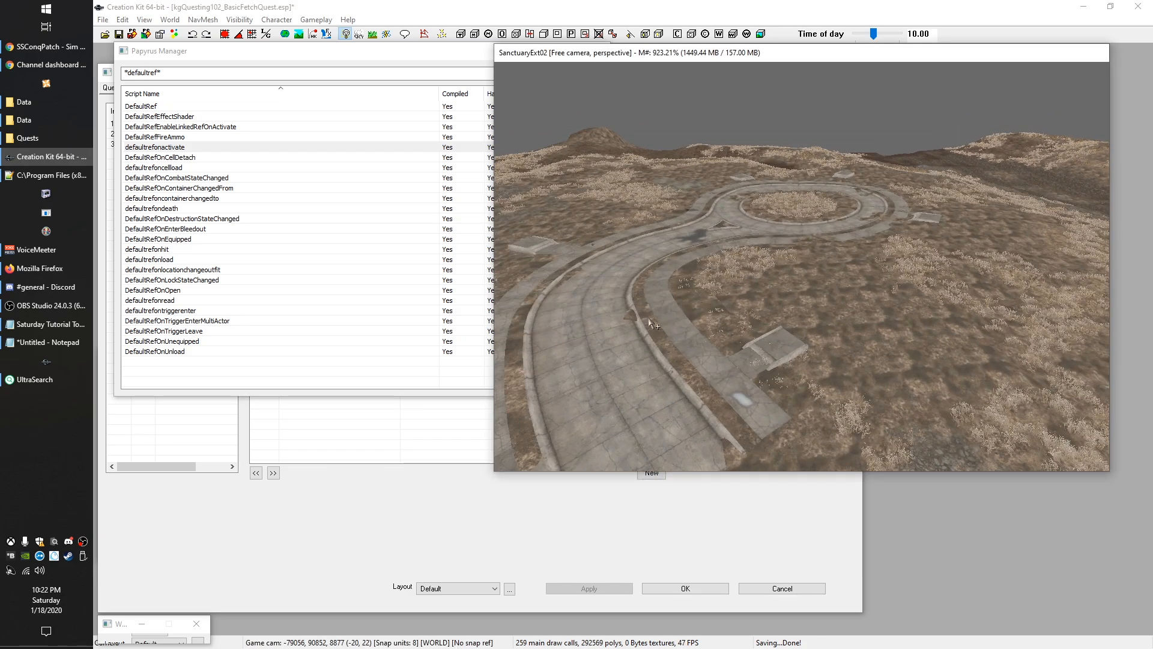
# Step: Attach the defaultrefoncontainerchangedto script to the Blowtorch_Rare reference lying on the sidewalk in the scene
pyautogui.scroll(10, 709, 305)
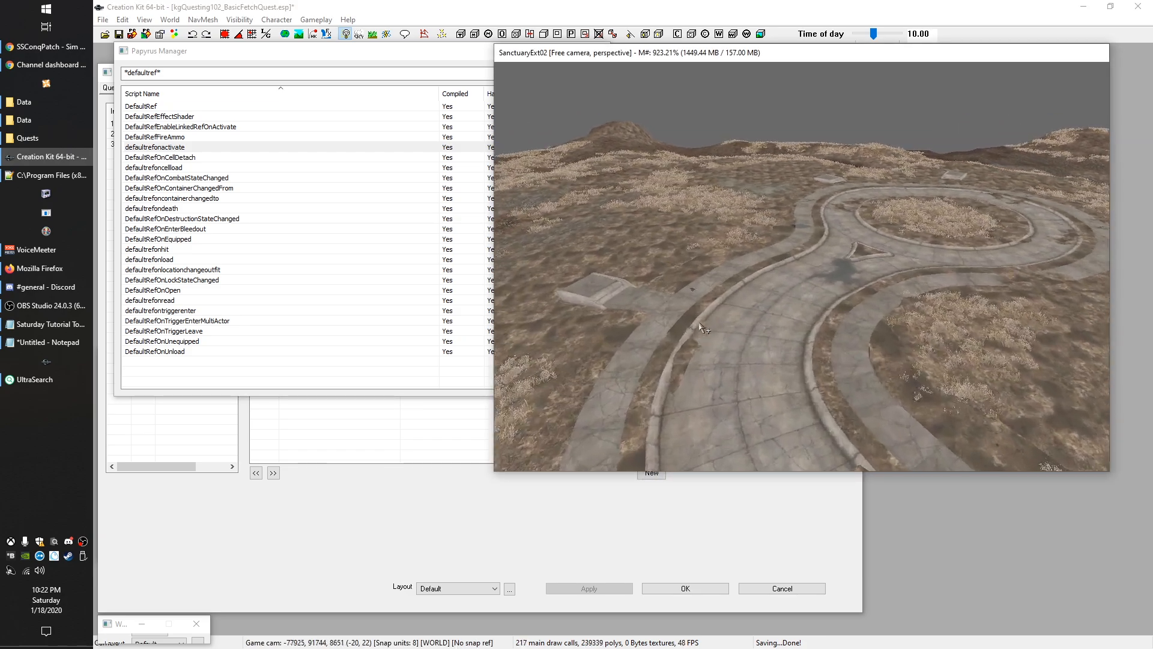
pyautogui.scroll(5, 716, 309)
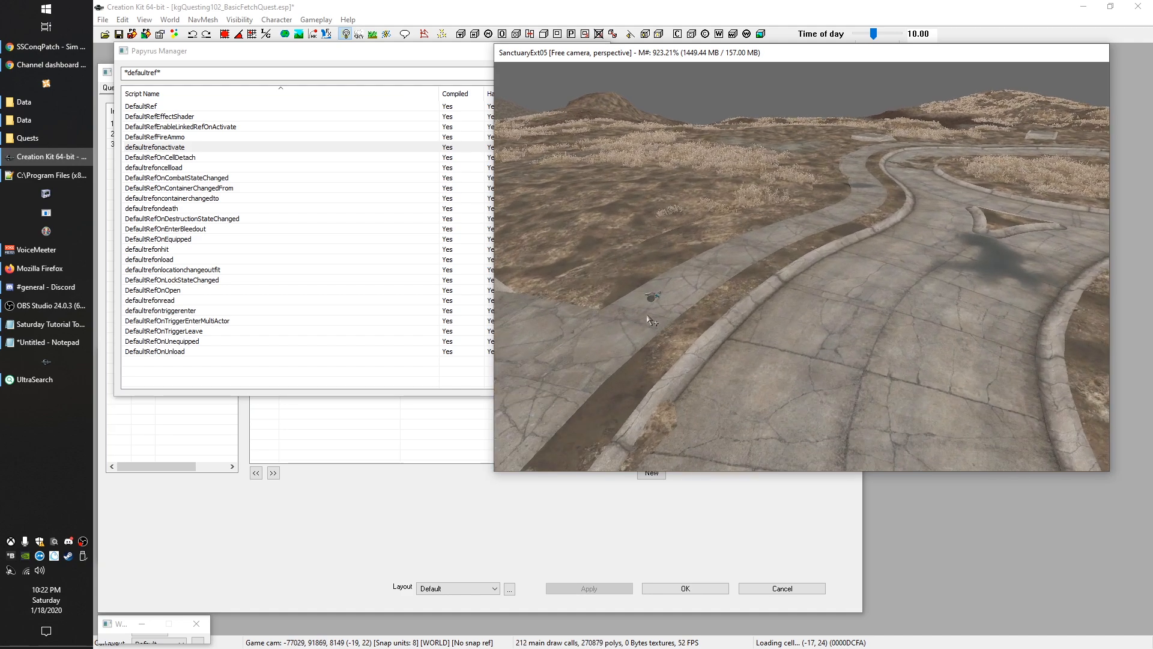
pyautogui.doubleClick(654, 294)
pyautogui.moveTo(599, 167); pyautogui.dragTo(580, 57)
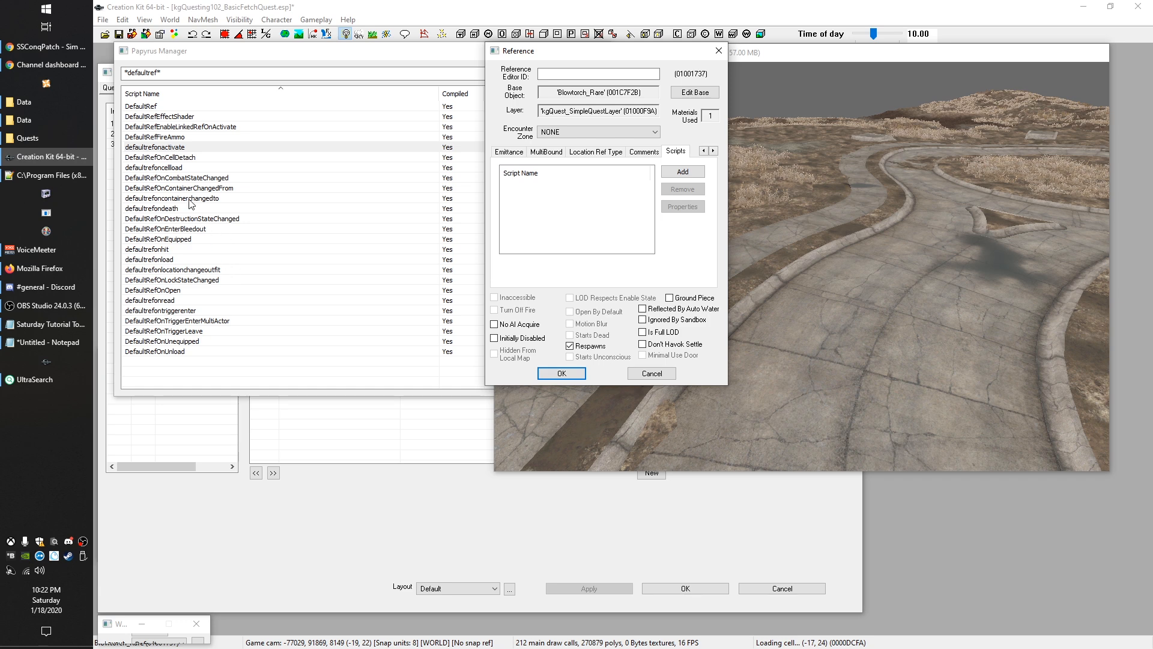
pyautogui.click(172, 198)
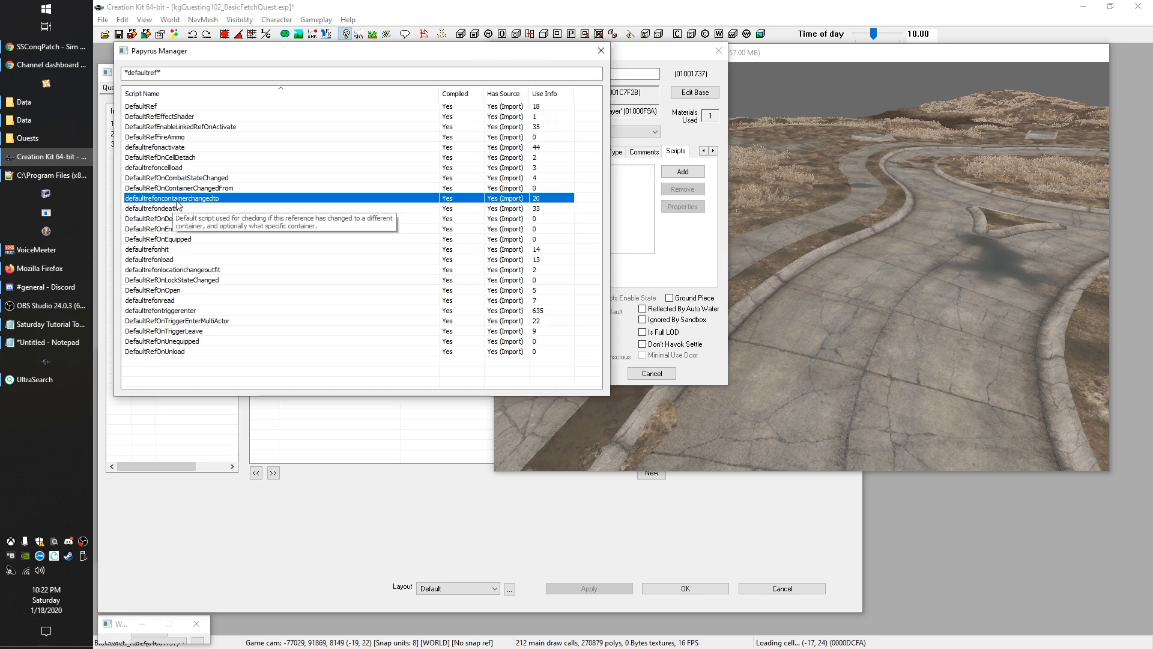
pyautogui.moveTo(177, 201); pyautogui.dragTo(640, 205)
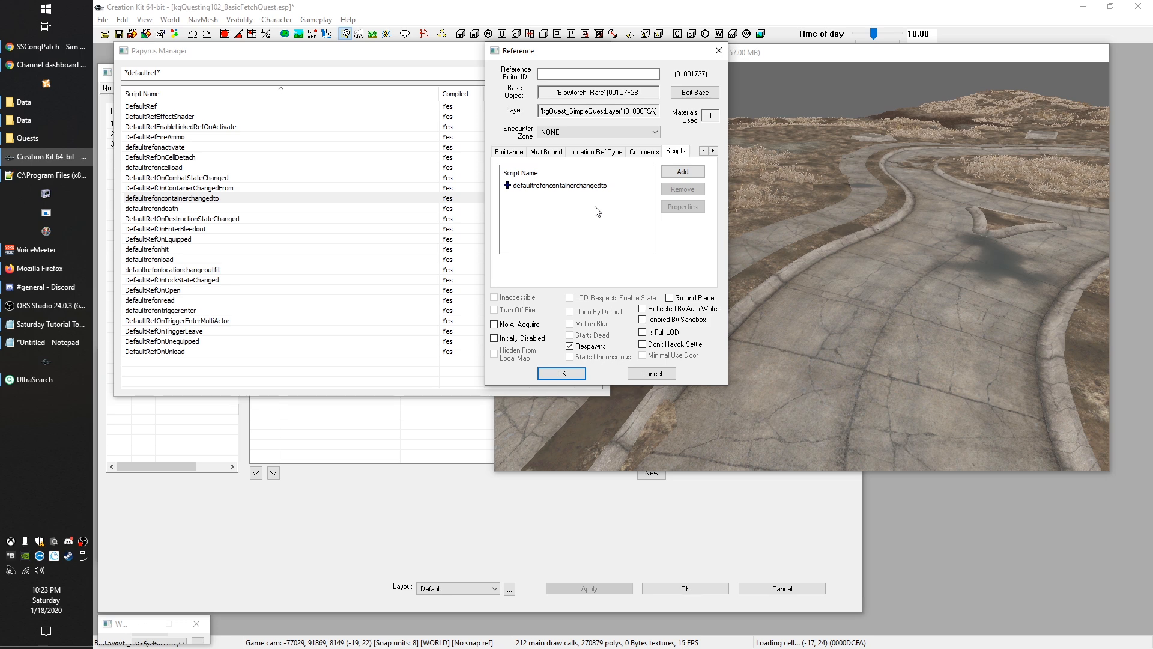
pyautogui.moveTo(561, 52); pyautogui.dragTo(504, 32)
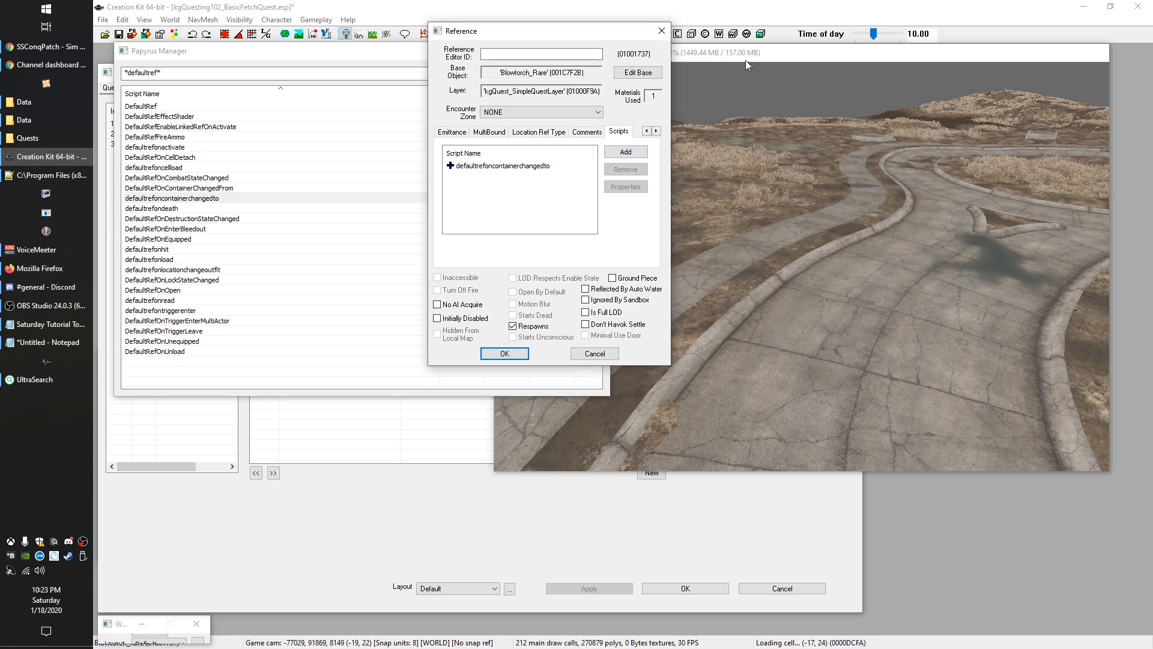
pyautogui.click(628, 121)
pyautogui.click(460, 215)
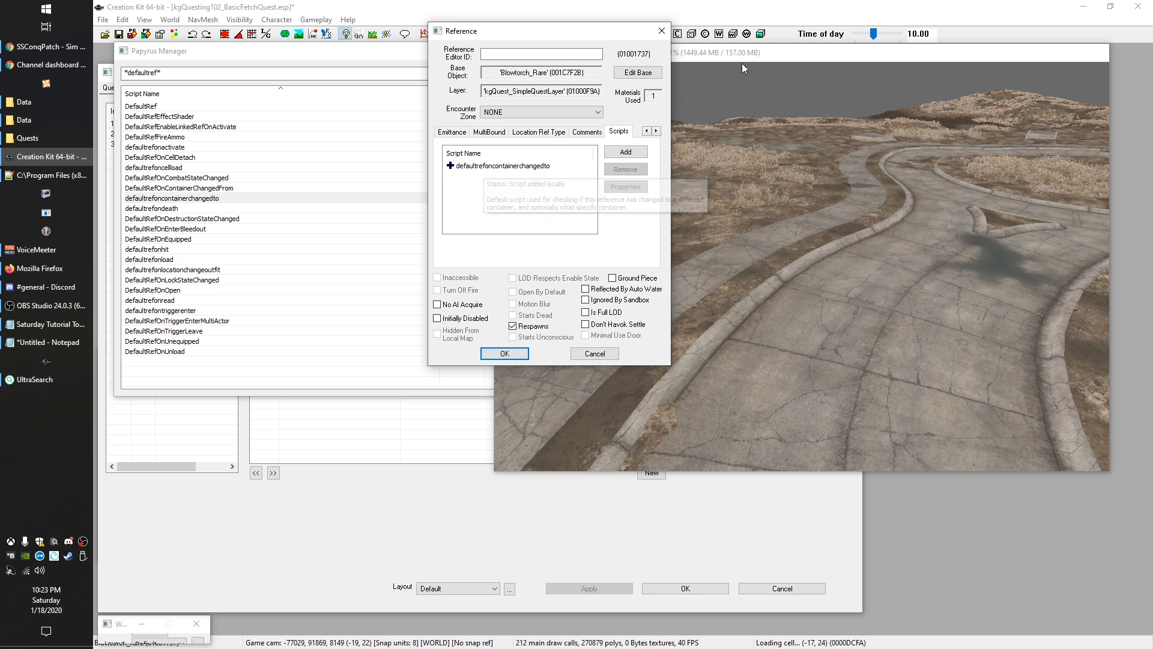
pyautogui.click(748, 48)
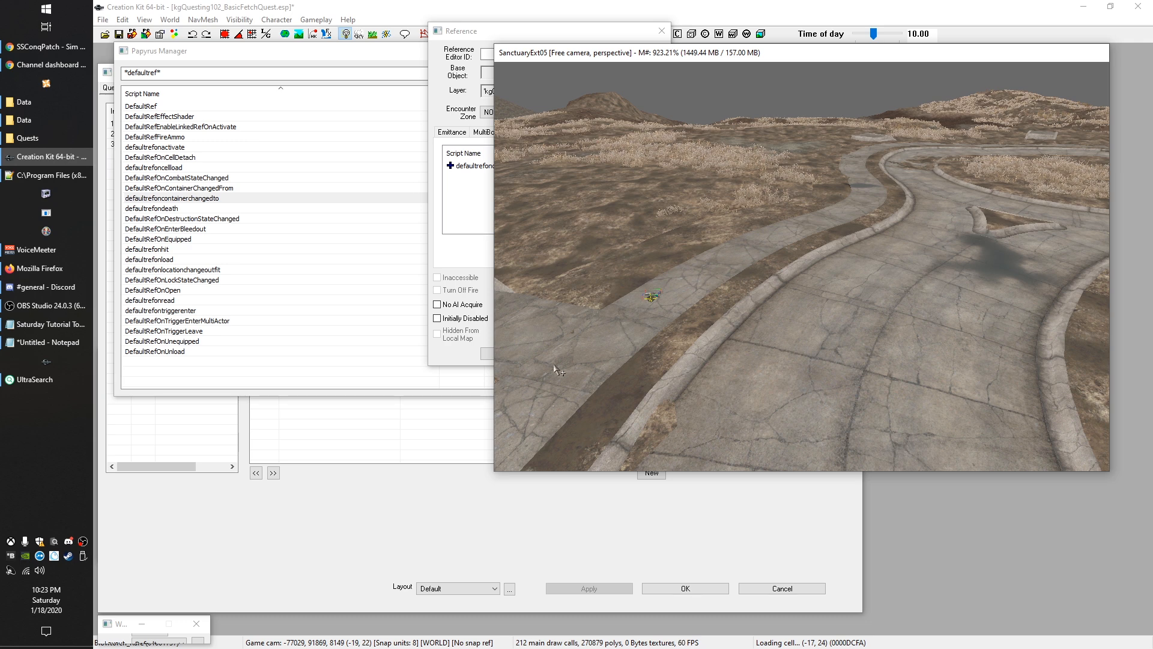
pyautogui.click(467, 215)
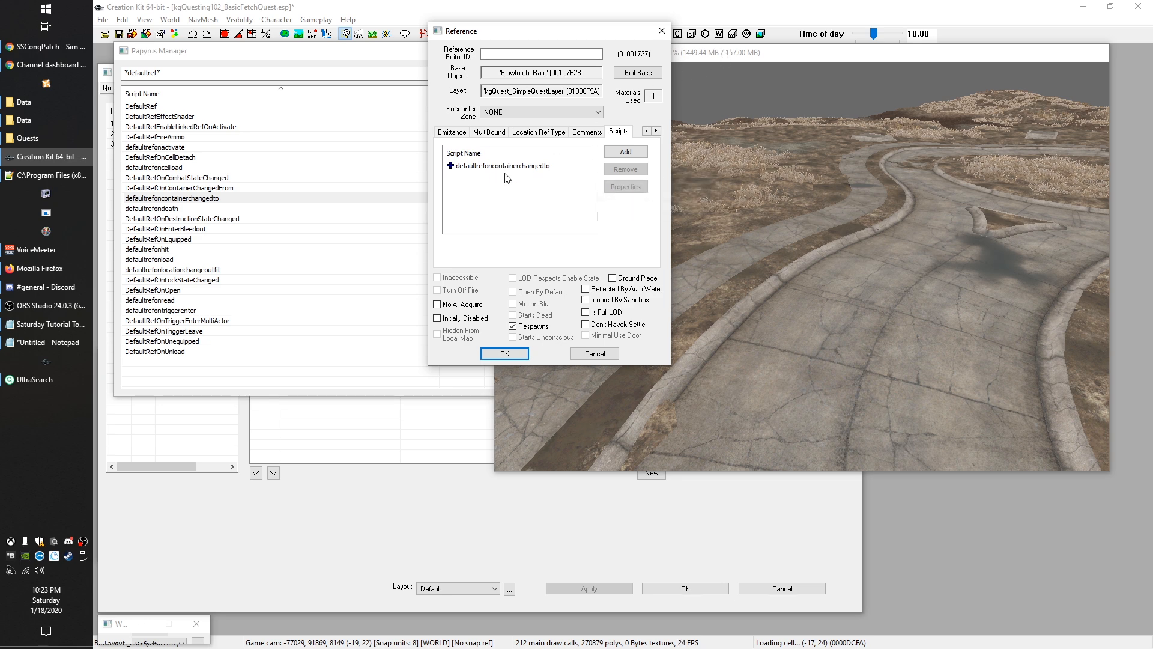
# Step: Set the myQuest property of the blowtorch's defaultrefoncontainerchangedto script to kgQuest_101SimpleQuest, filtering the quests by kgq
pyautogui.doubleClick(465, 164)
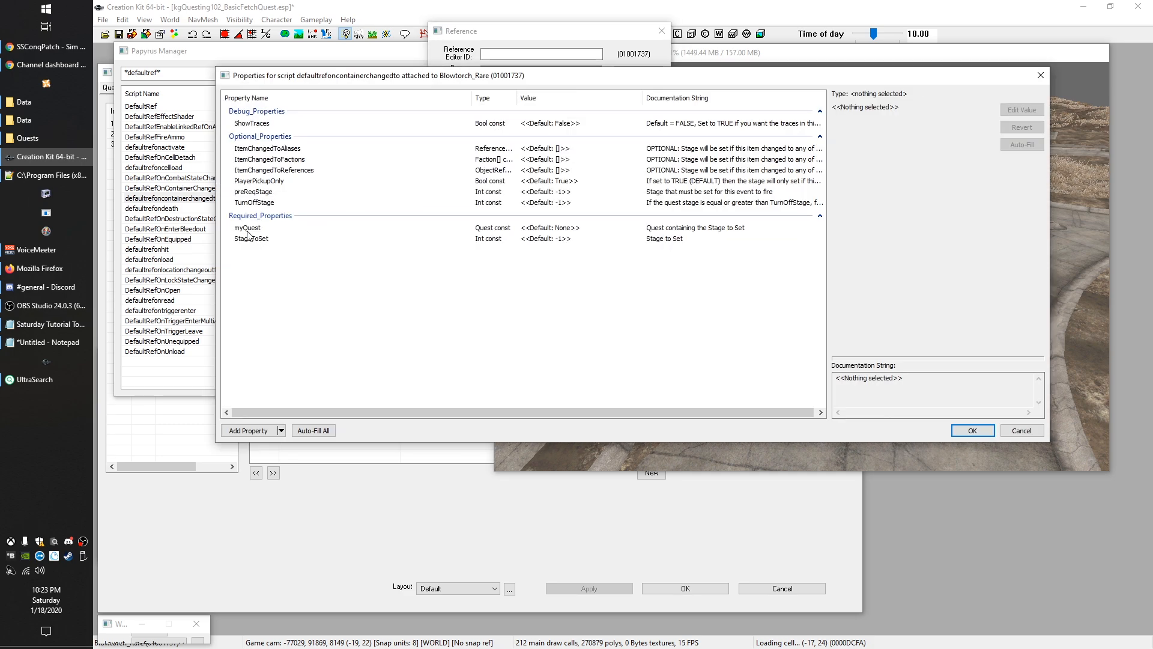
pyautogui.click(258, 227)
pyautogui.click(880, 111)
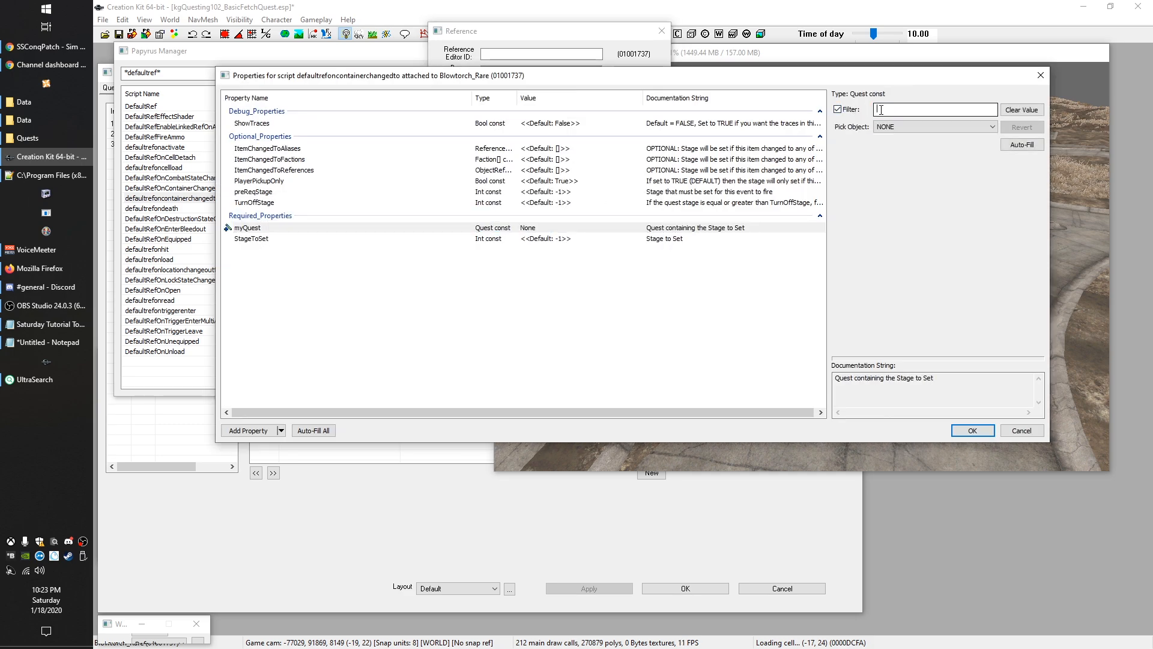
pyautogui.write('kgq')
pyautogui.click(933, 127)
pyautogui.click(935, 146)
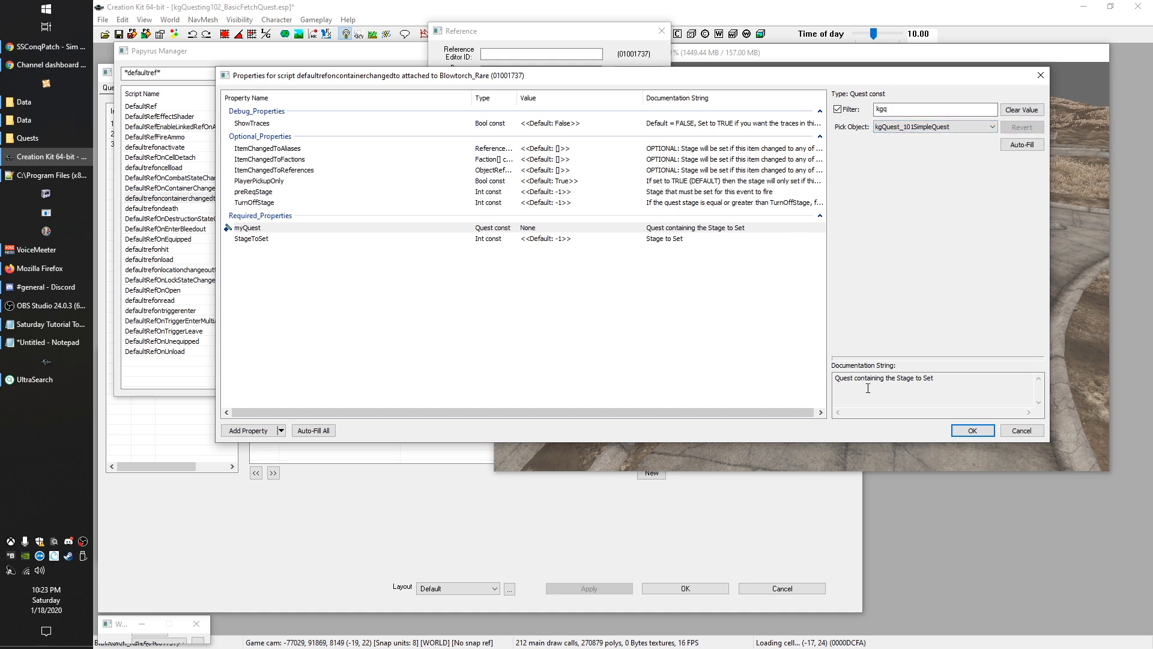
pyautogui.click(972, 430)
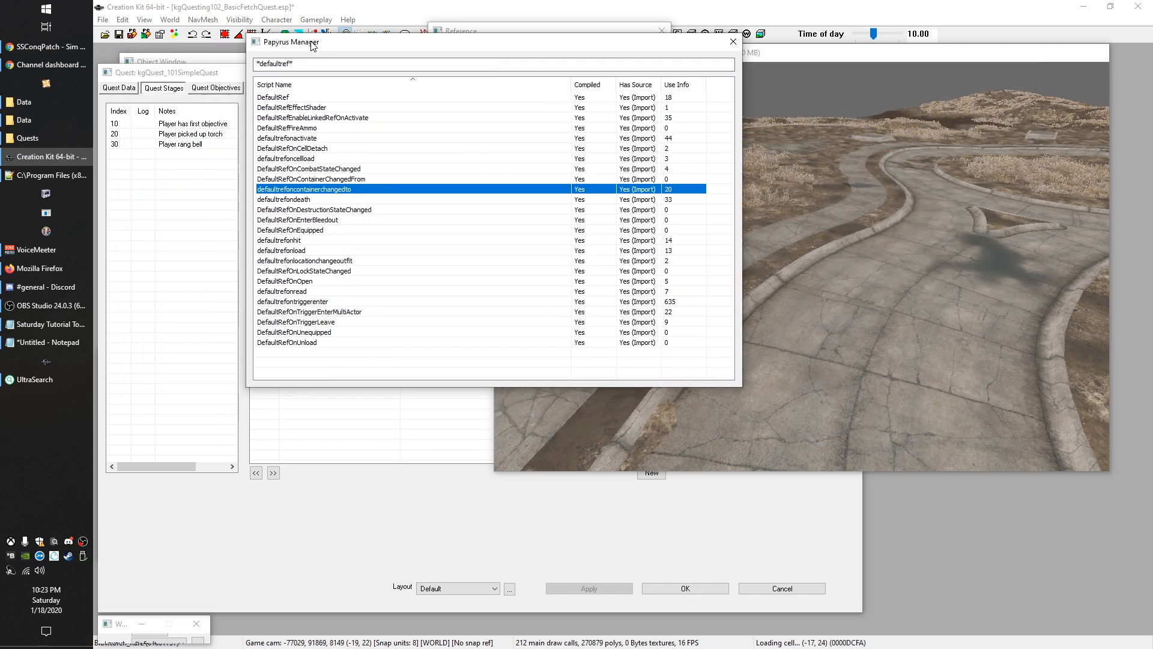
# Step: Change the quest ID to kgQuest_102SimpleQuest, add the word Fetch to the quest name, and return to the quest stages
pyautogui.click(100, 92)
pyautogui.click(105, 89)
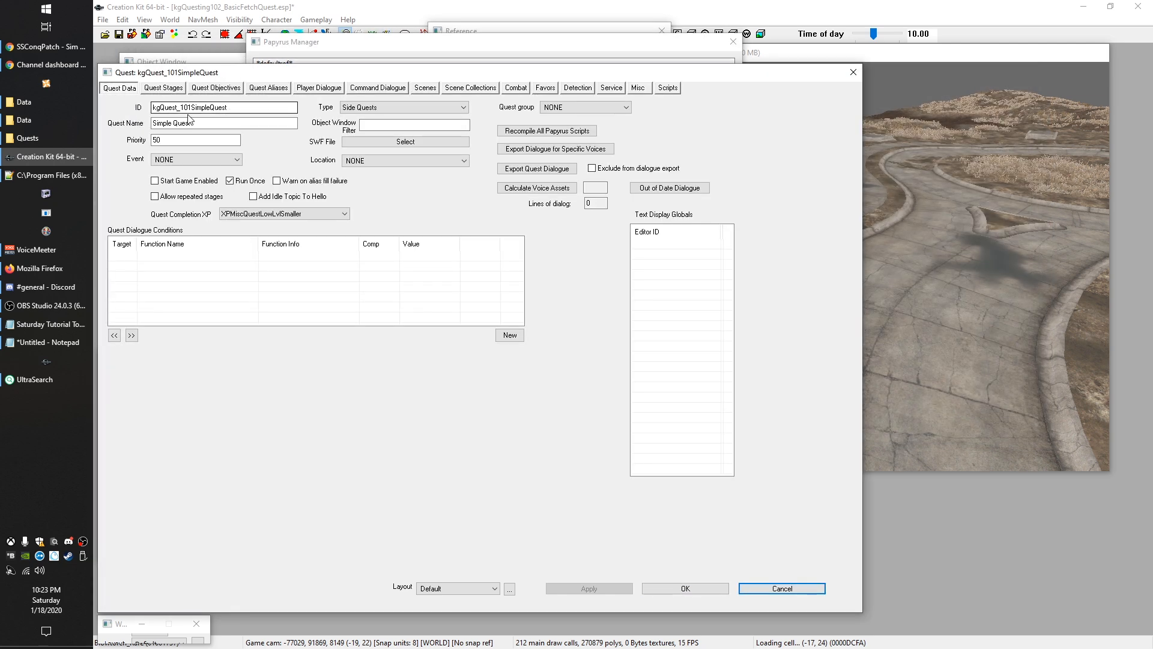
pyautogui.write('2')
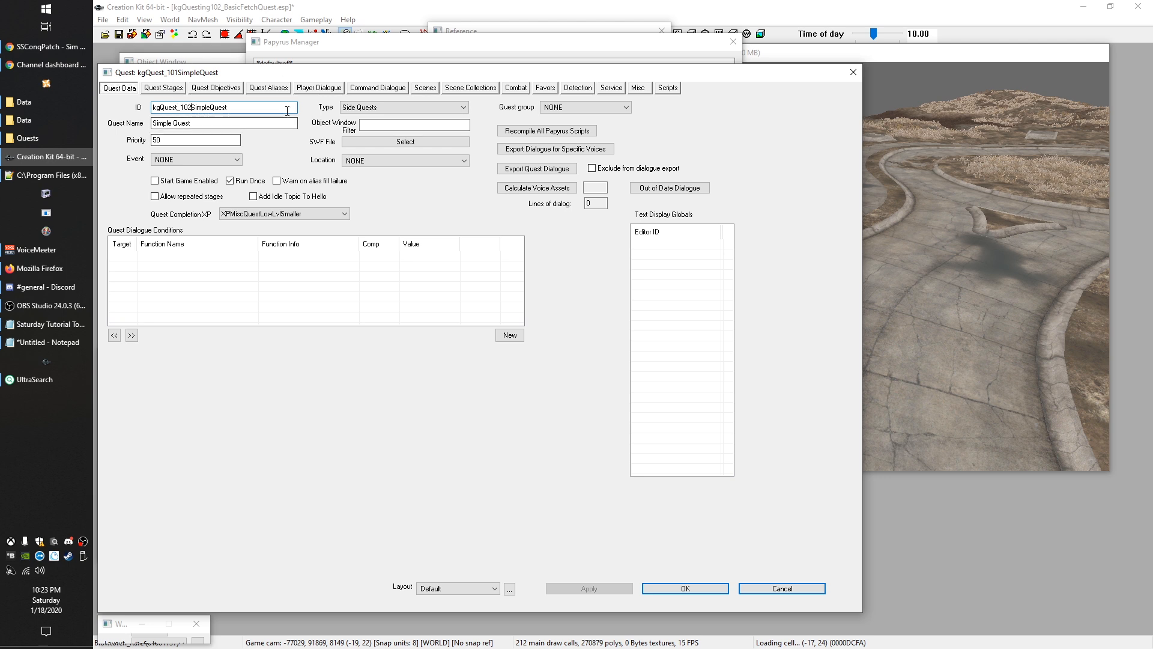
pyautogui.click(173, 123)
pyautogui.write('Fetch')
pyautogui.click(163, 88)
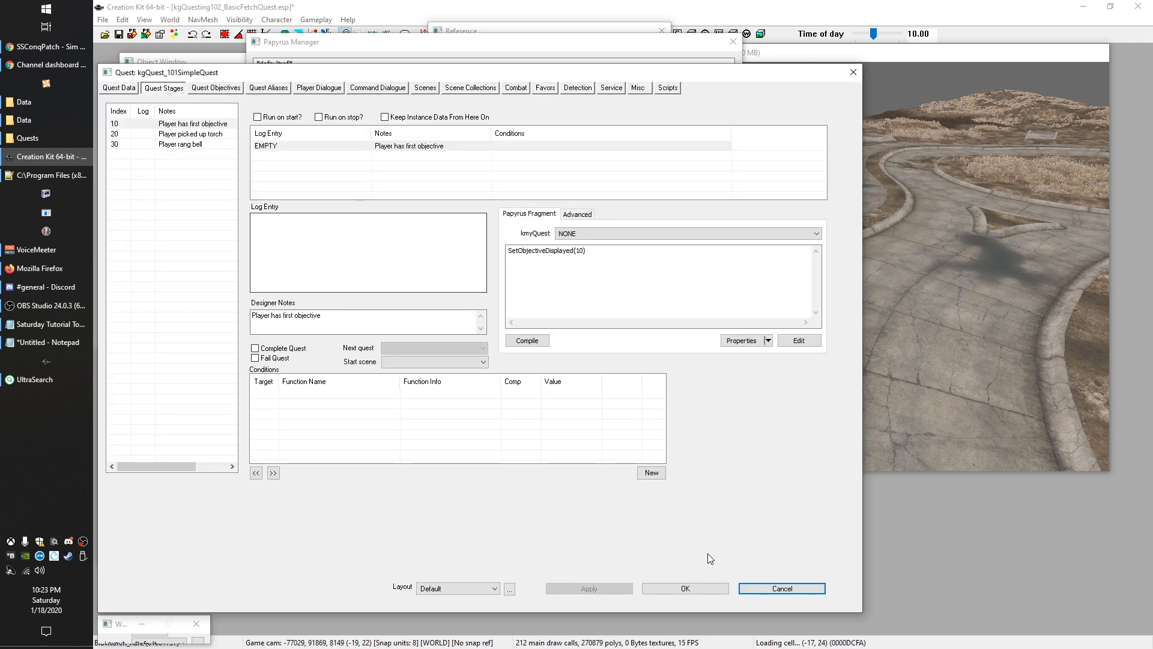
# Step: Set the StageToSet property of the blowtorch's defaultrefoncontainerchangedto script to 20
pyautogui.click(874, 53)
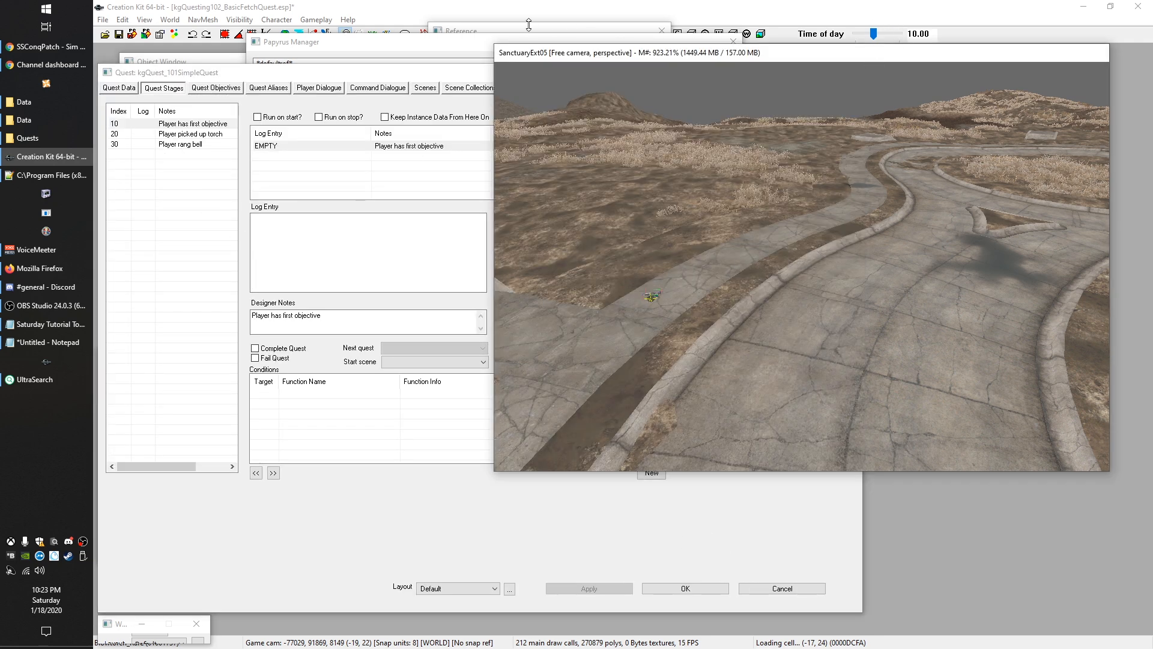
pyautogui.click(528, 30)
pyautogui.doubleClick(504, 188)
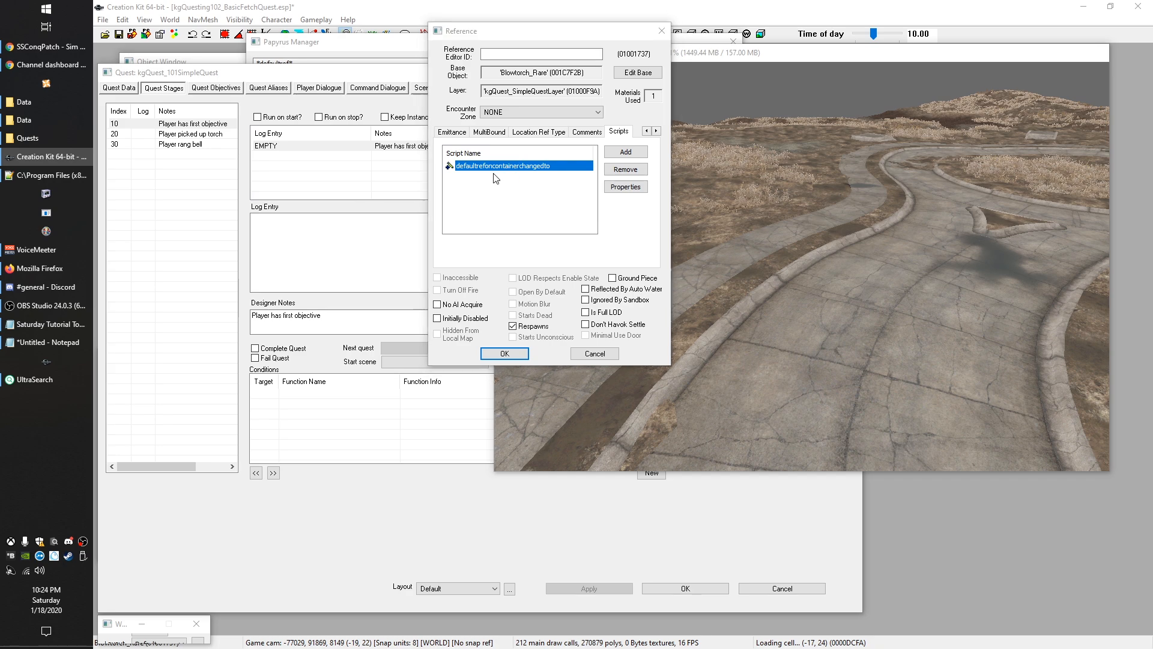
pyautogui.moveTo(232, 78); pyautogui.dragTo(431, 84)
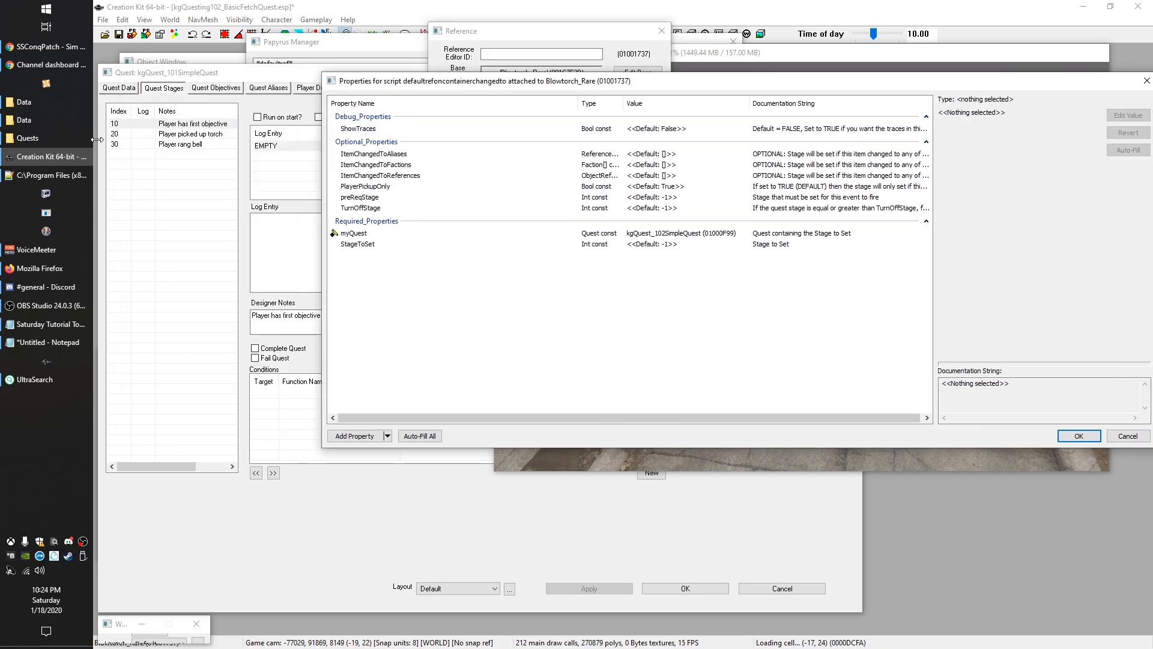
pyautogui.click(369, 244)
pyautogui.write('20')
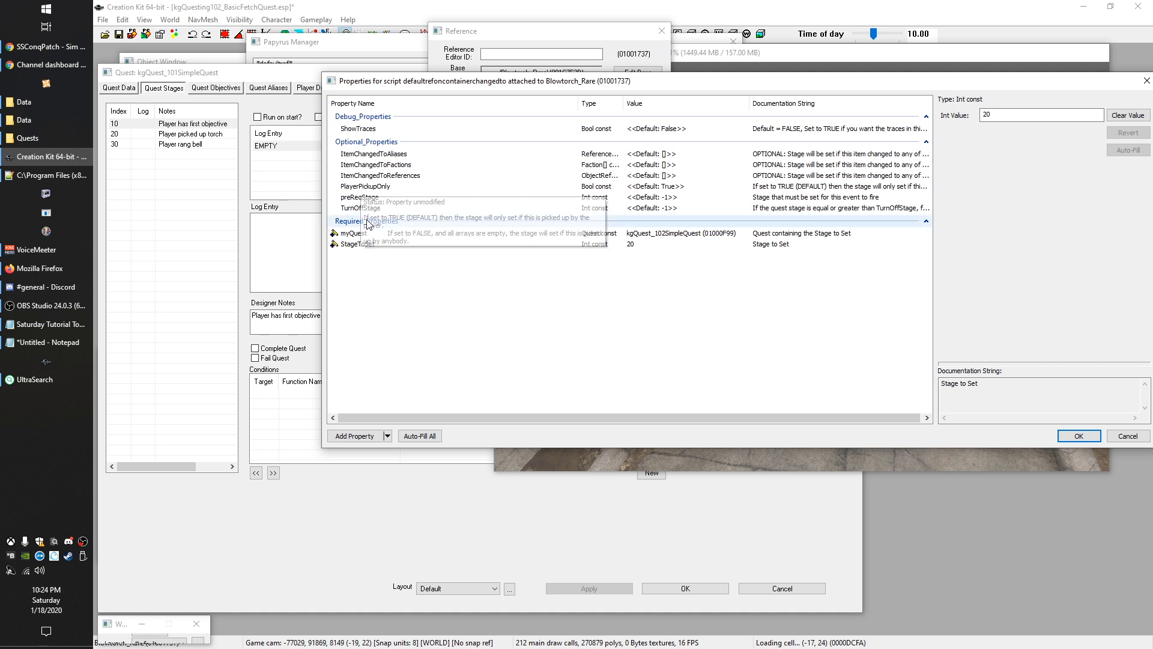
# Step: Examine the descriptions of the script's optional preReqStage, TurnOffStage and ItemChangedToReferences properties
pyautogui.click(360, 197)
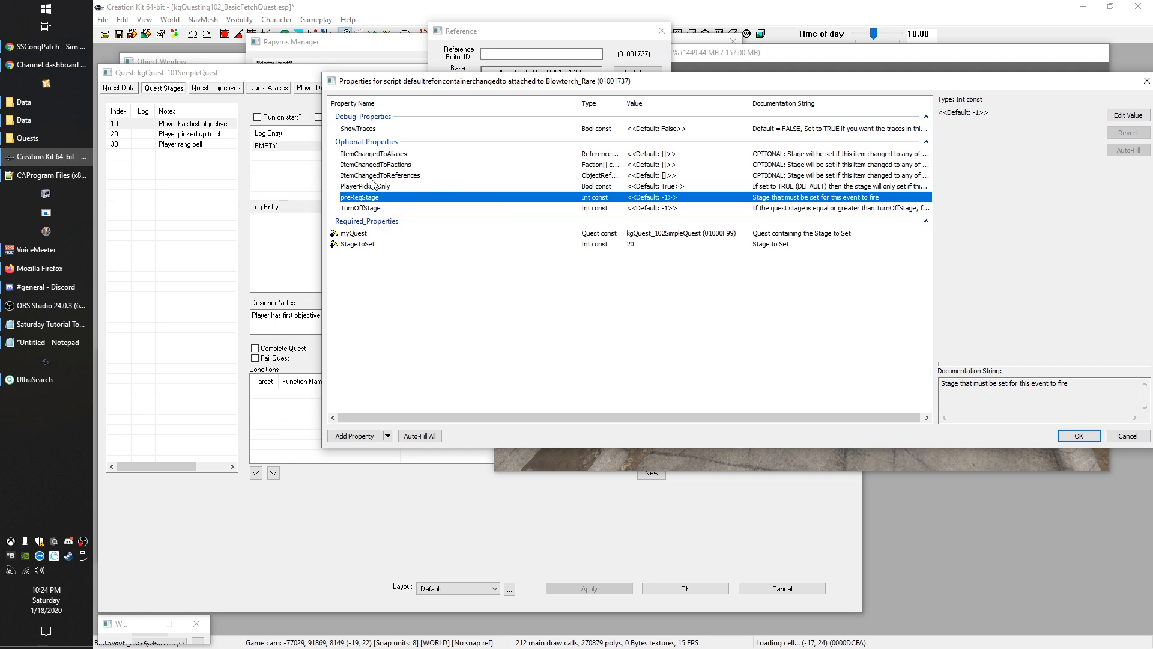
pyautogui.click(376, 209)
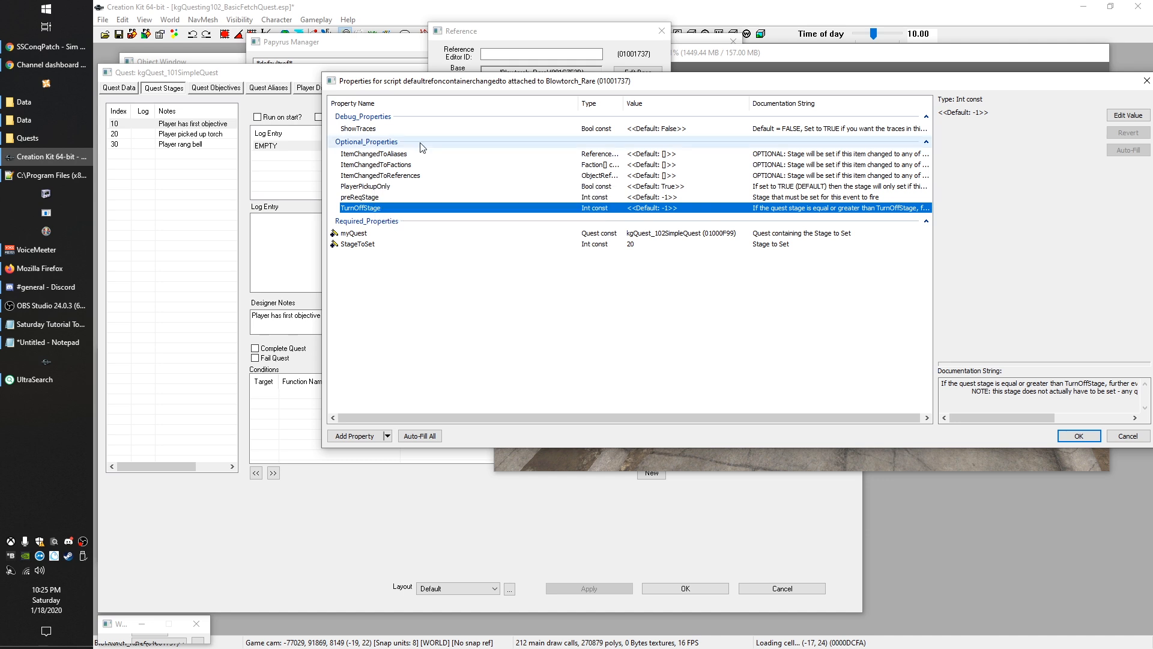
pyautogui.click(404, 175)
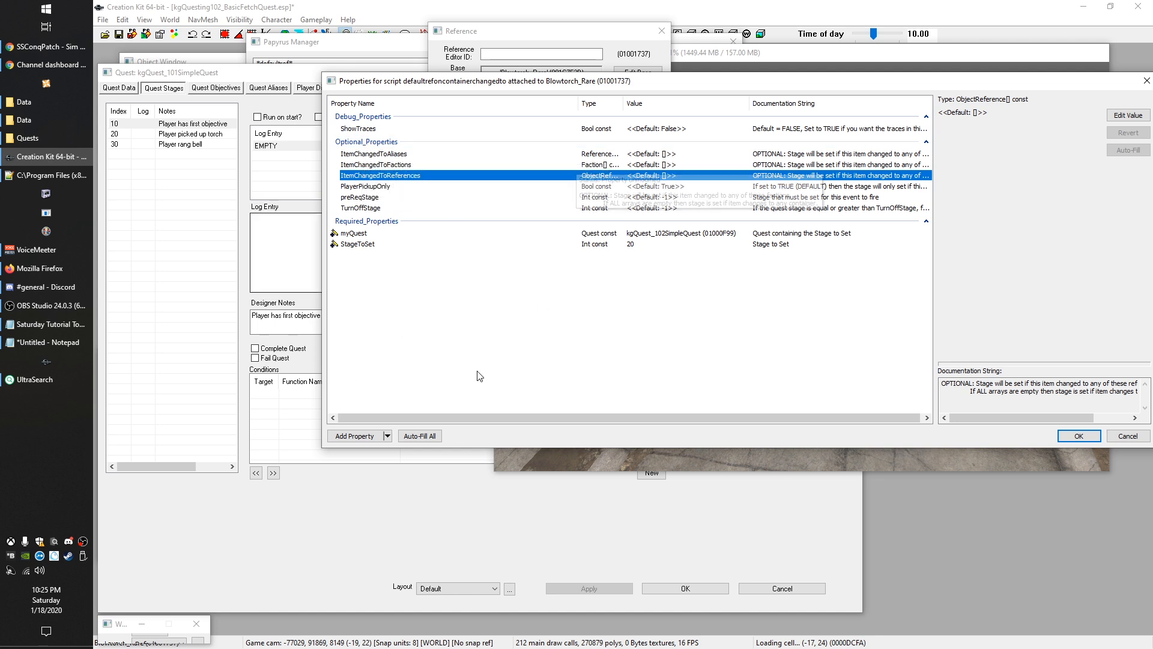
pyautogui.click(602, 339)
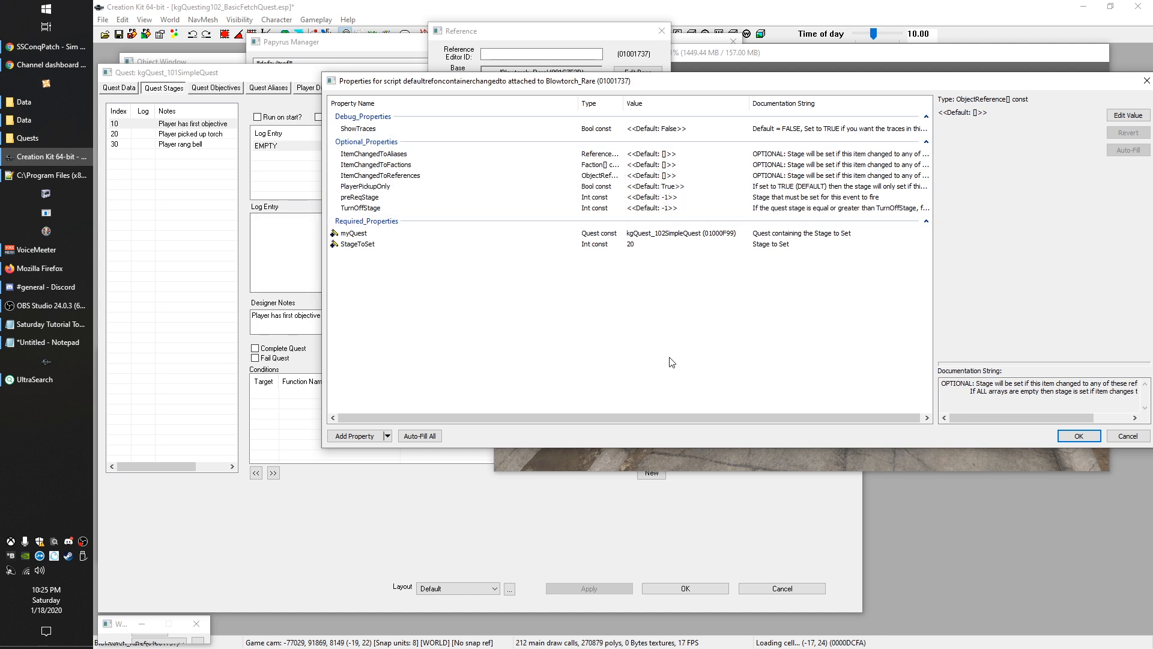
# Step: Accept the blowtorch's script properties and save its reference settings
pyautogui.click(362, 246)
pyautogui.click(1078, 436)
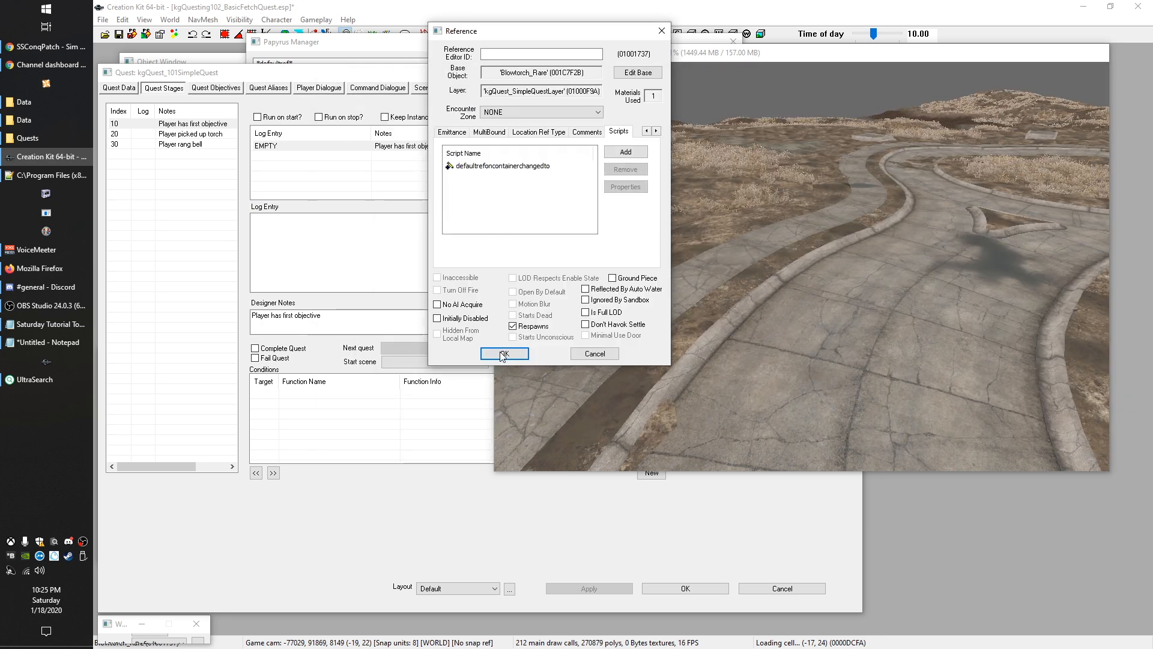
pyautogui.click(505, 354)
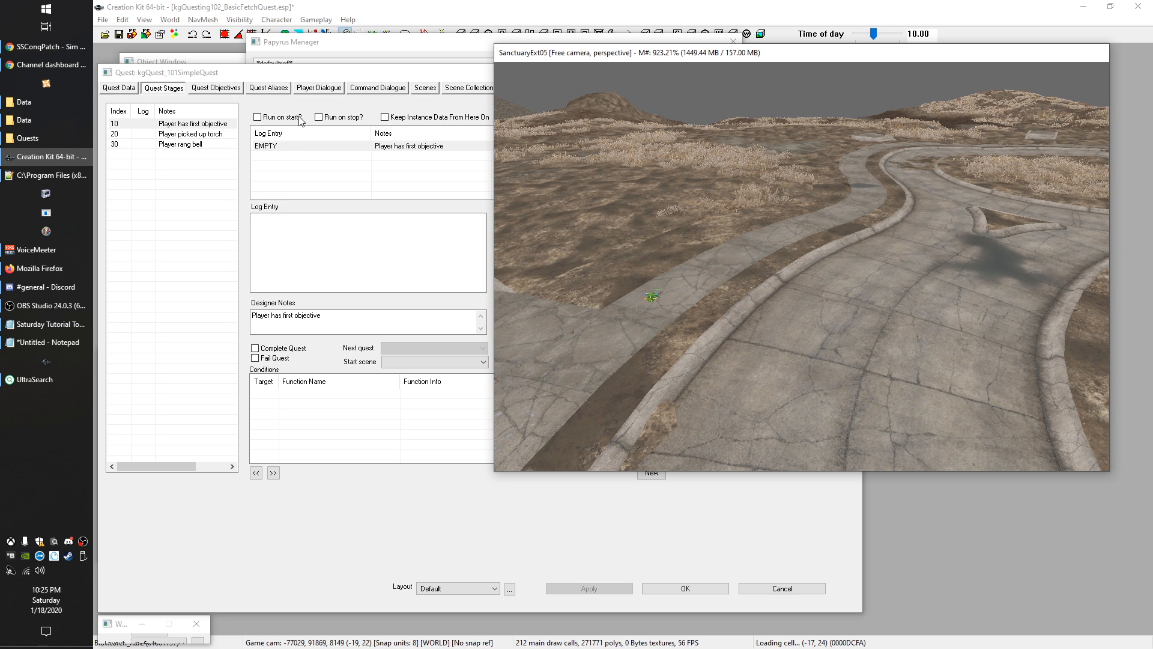
# Step: Check quest stage 20 and select the bell inside the purple trigger box in the scene
pyautogui.click(173, 134)
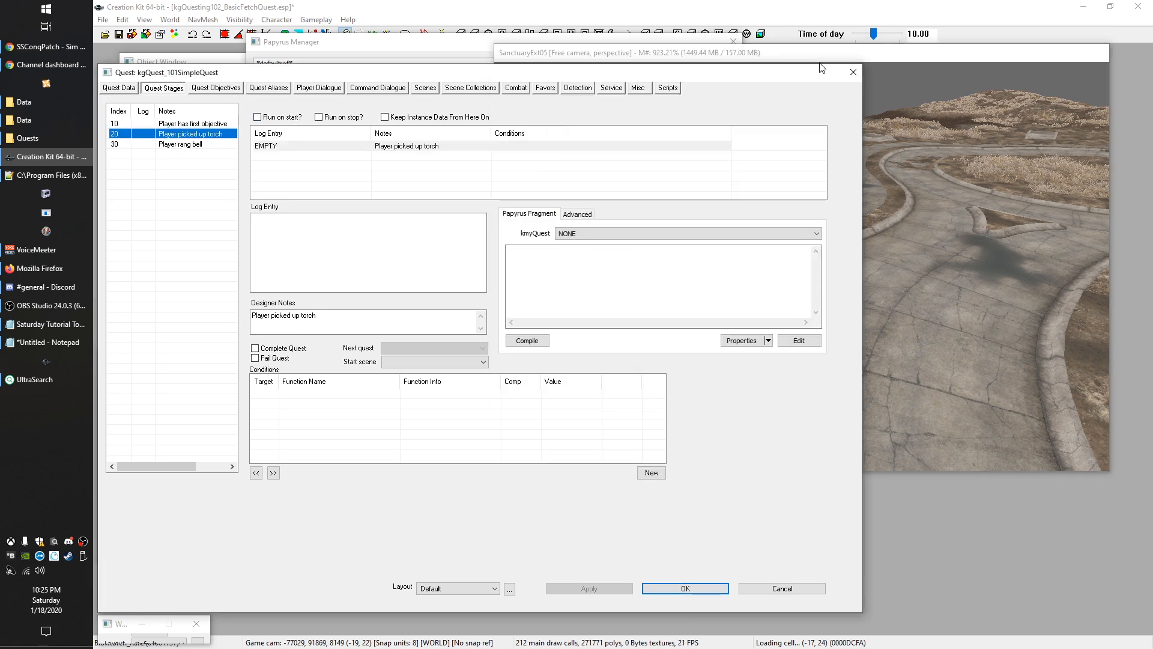
pyautogui.click(946, 54)
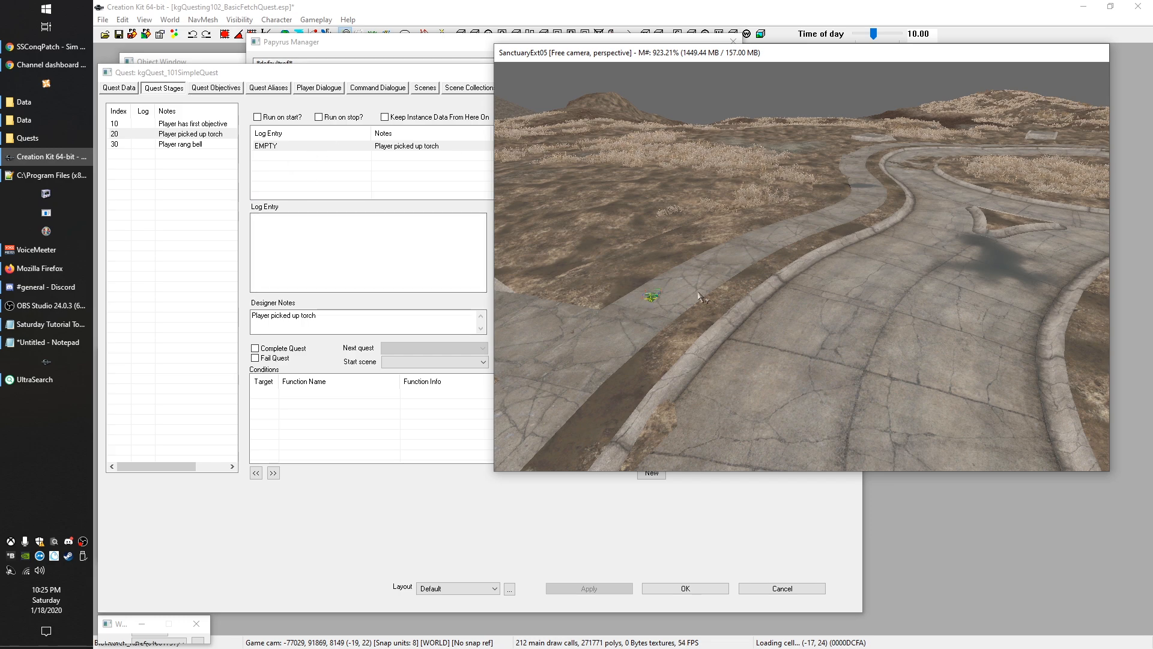
pyautogui.keyDown('shift'); pyautogui.moveTo(703, 351); pyautogui.dragTo(865, 328, button='middle'); pyautogui.keyUp('shift')
pyautogui.scroll(5, 844, 315)
pyautogui.click(906, 380)
pyautogui.scroll(-5, 901, 376)
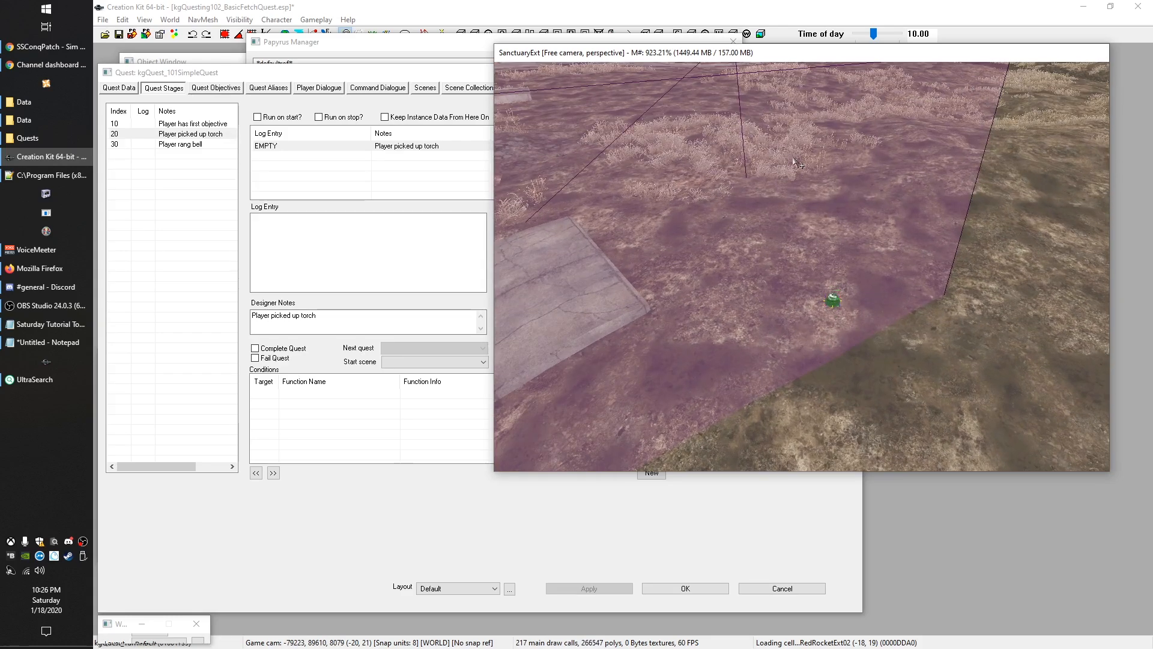
# Step: Find kgQuest_TurnInBell among the SanctuaryExt cell's objects with the filter "kgqu" and show it in the scene
pyautogui.moveTo(286, 72); pyautogui.dragTo(381, 39)
pyautogui.moveTo(104, 352); pyautogui.dragTo(100, 304)
pyautogui.click(171, 569)
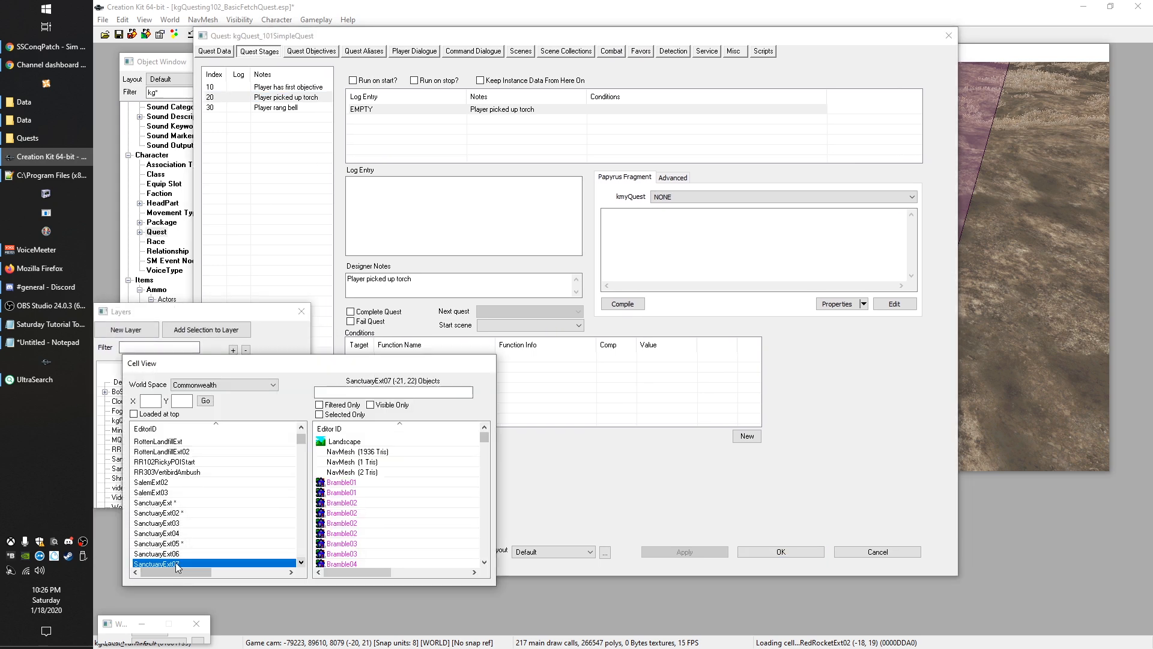
pyautogui.click(179, 502)
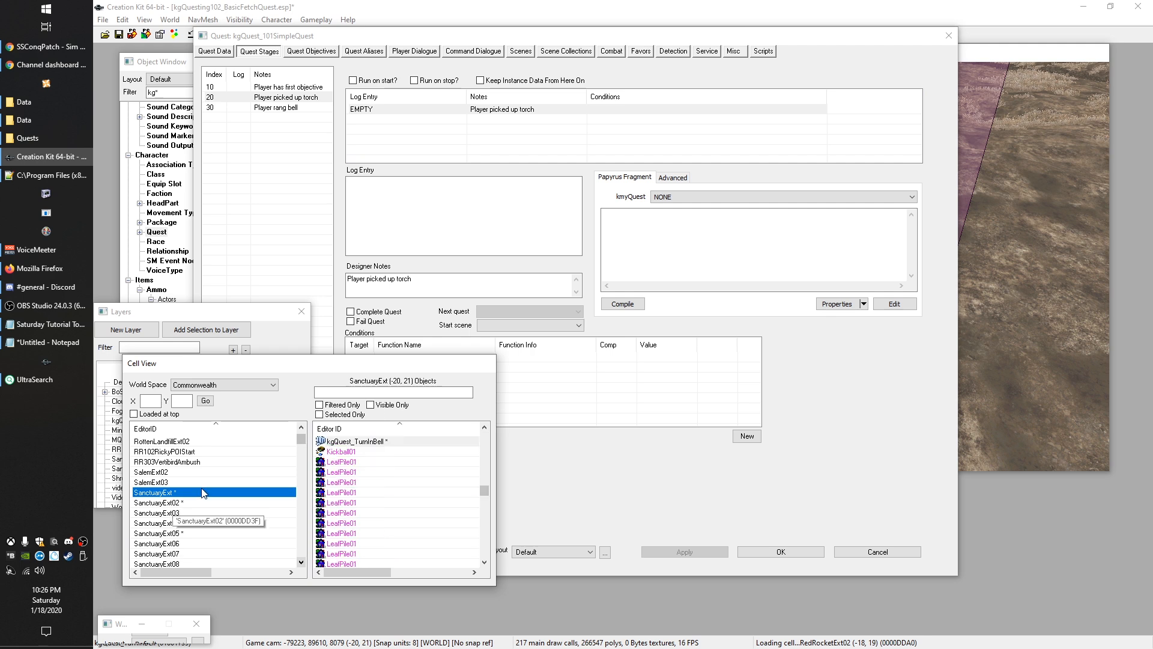
pyautogui.click(322, 390)
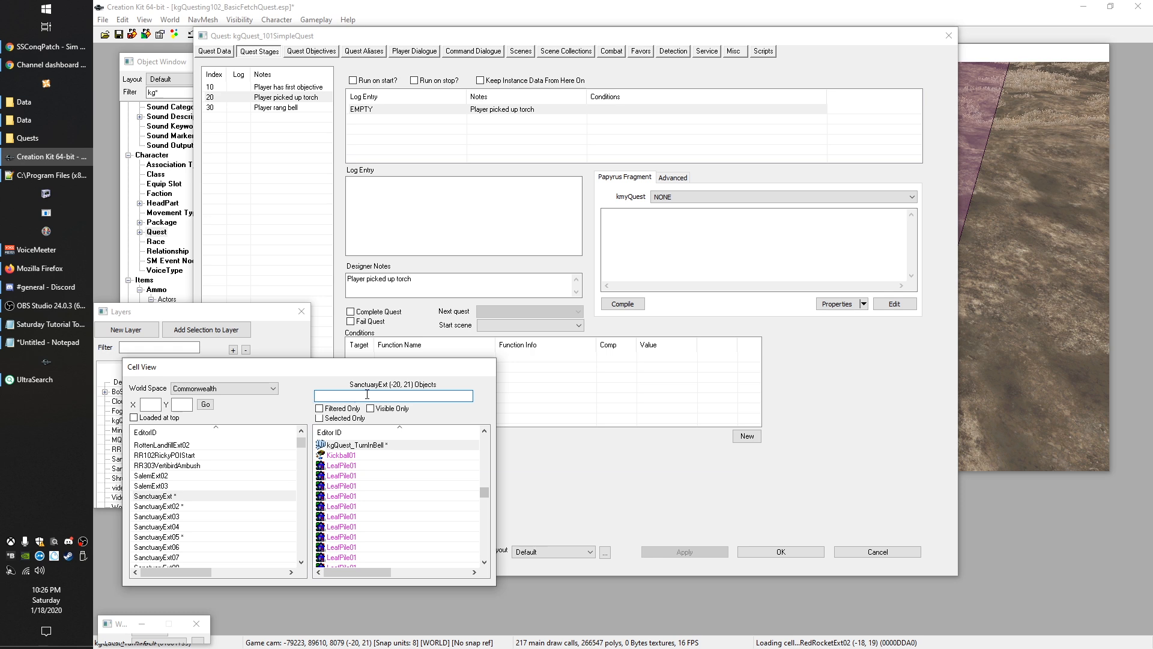
pyautogui.write('kgqu')
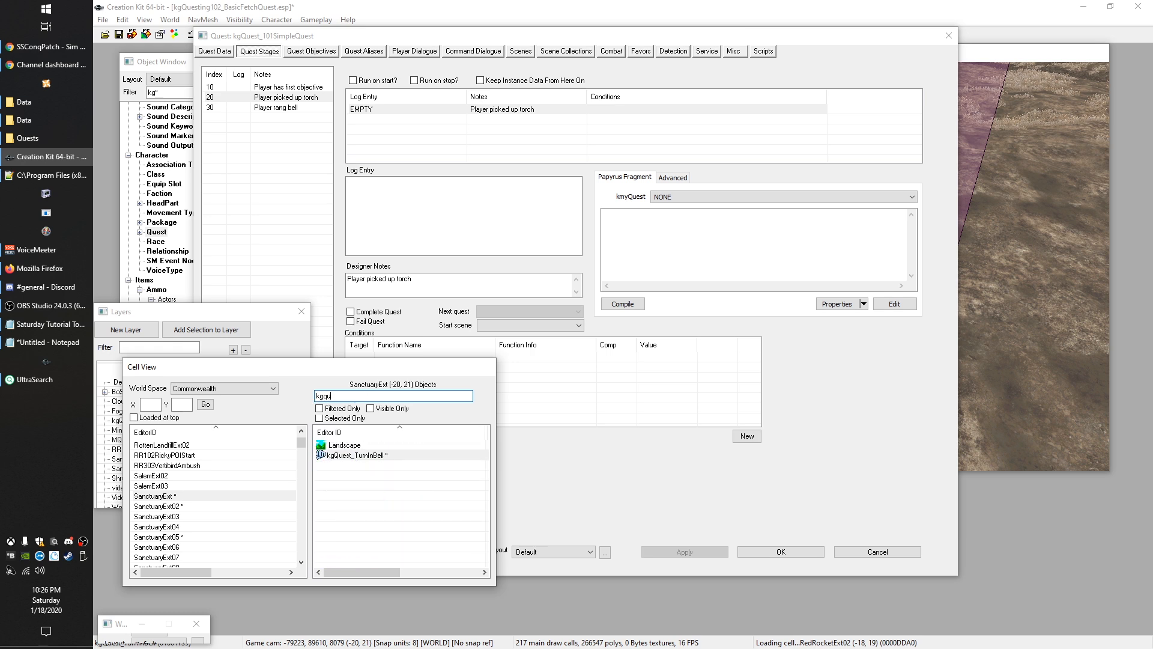
pyautogui.doubleClick(384, 455)
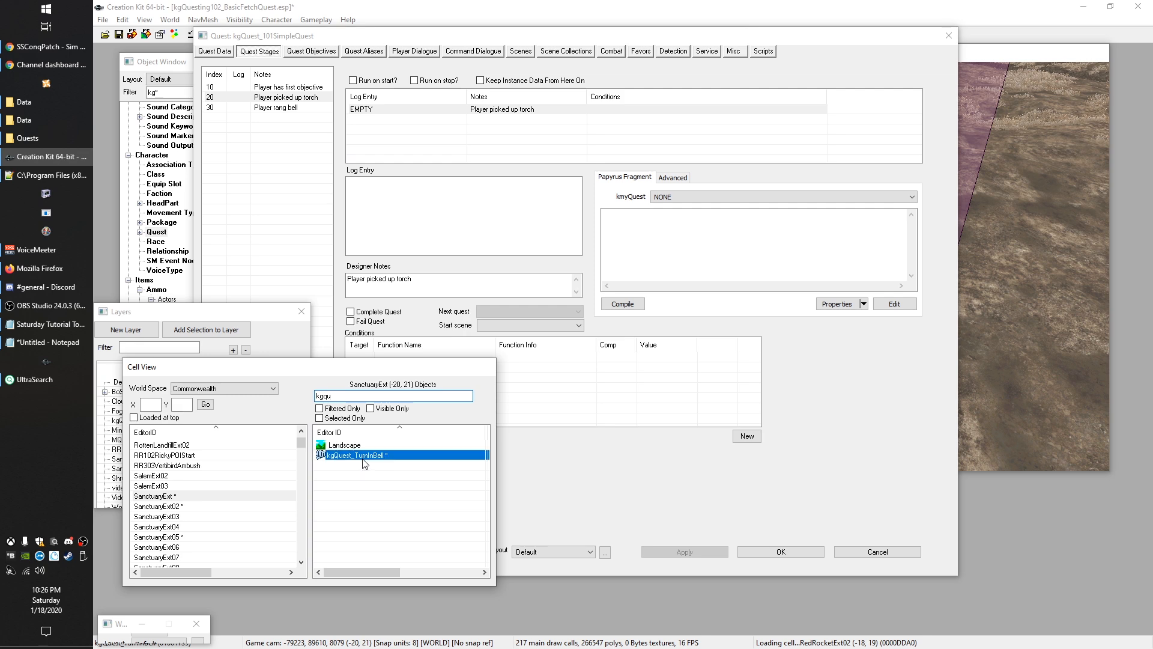
pyautogui.click(1004, 51)
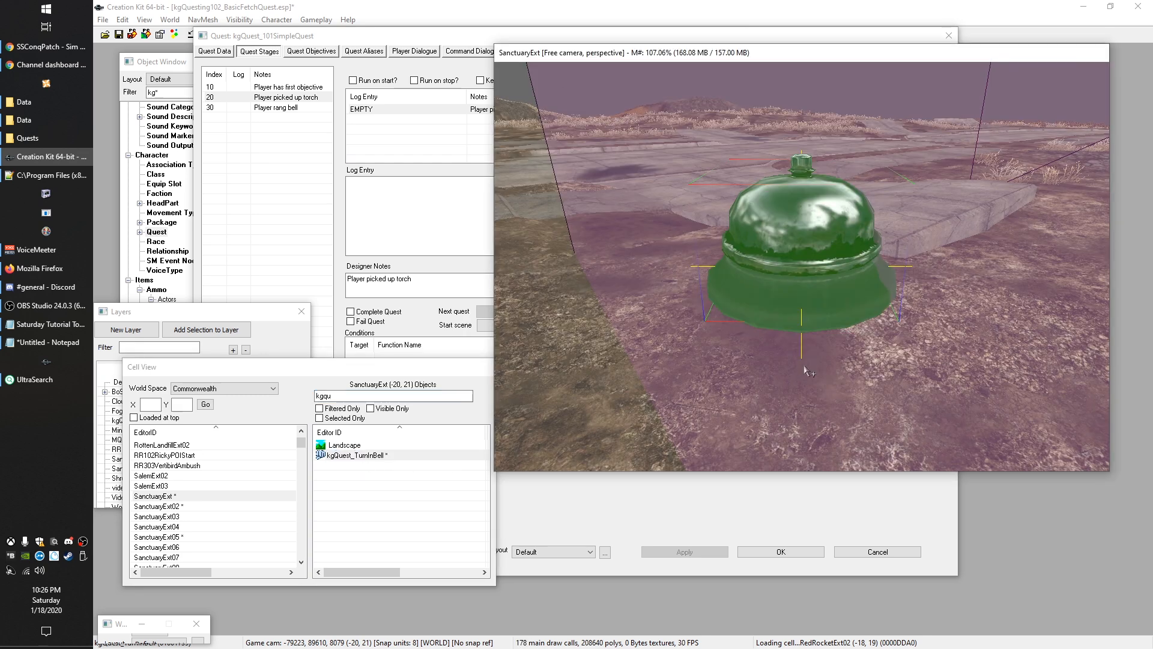
# Step: Check the script list in the reference settings of kgQuest_TurnInBell
pyautogui.rightClick(360, 455)
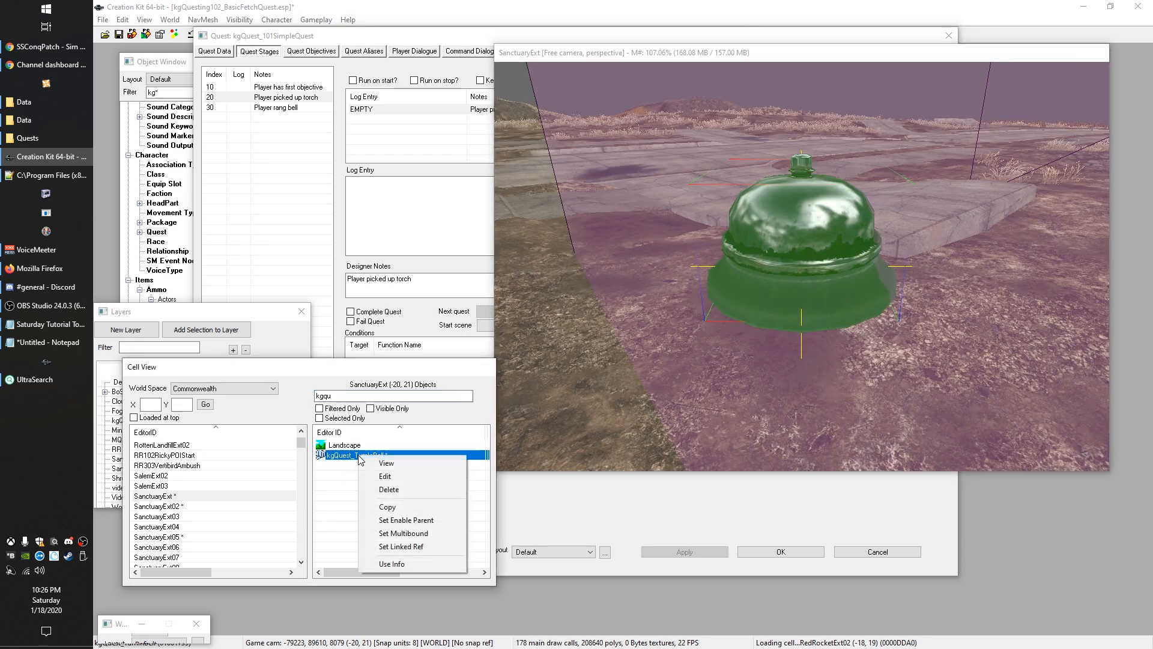
pyautogui.click(379, 475)
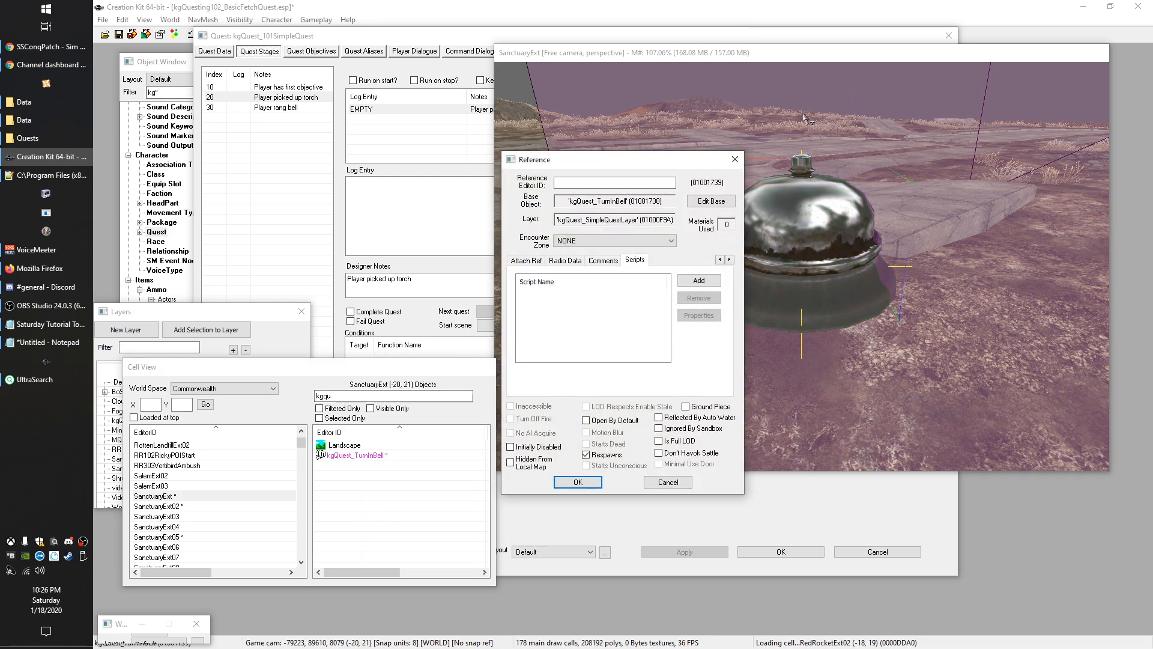
pyautogui.click(735, 159)
pyautogui.moveTo(360, 372); pyautogui.dragTo(347, 395)
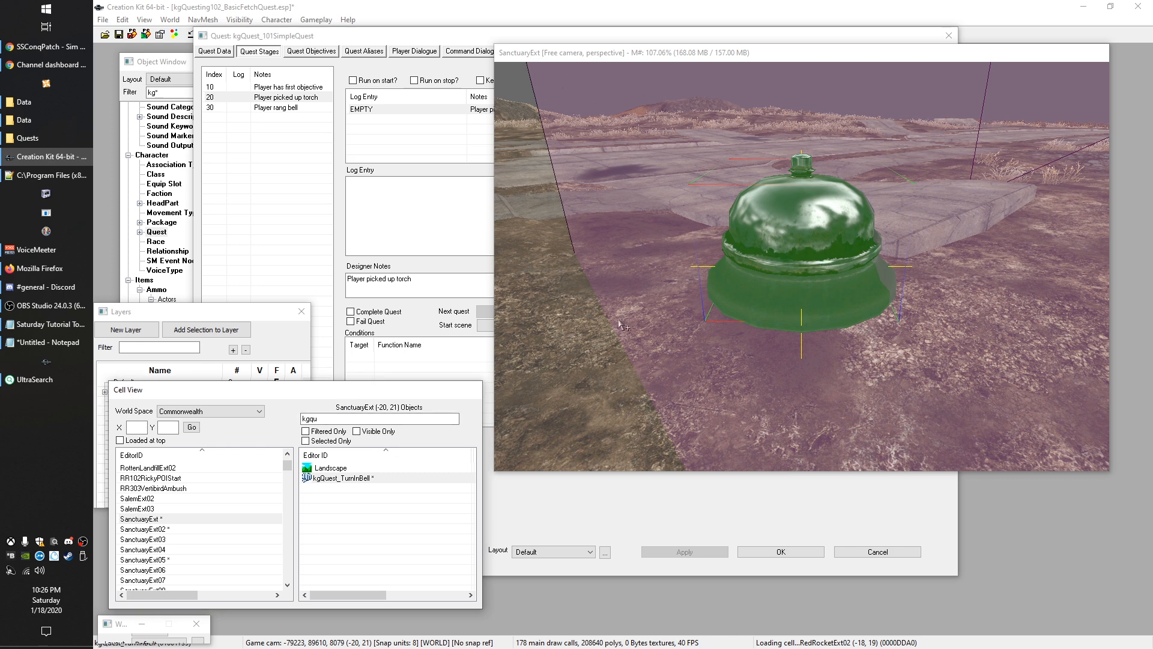
pyautogui.moveTo(308, 397)
pyautogui.mouseDown()
pyautogui.moveTo(281, 402)
pyautogui.moveTo(320, 402)
pyautogui.mouseUp()
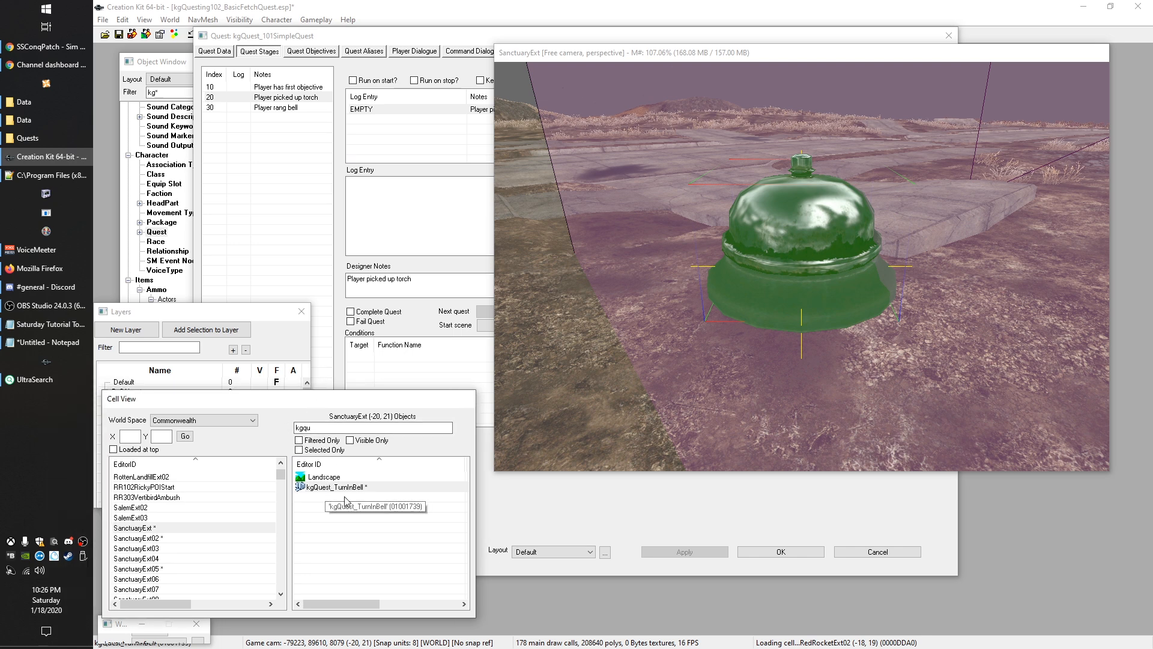
pyautogui.click(329, 487)
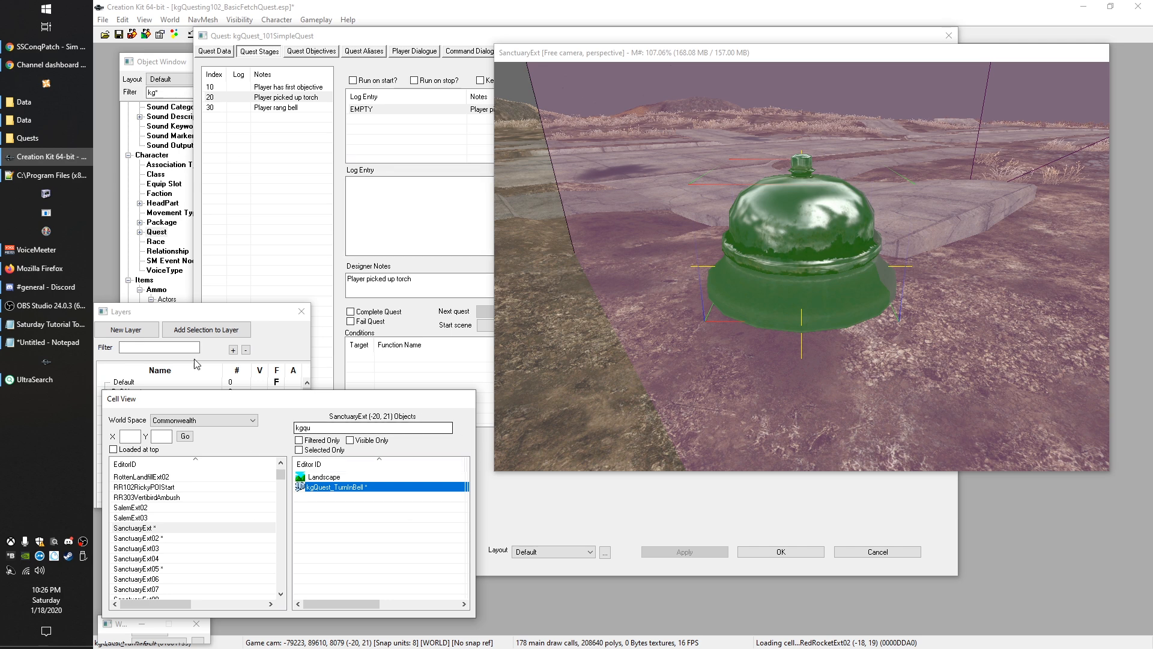
pyautogui.moveTo(280, 396)
pyautogui.mouseDown()
pyautogui.moveTo(289, 398)
pyautogui.moveTo(278, 401)
pyautogui.mouseUp()
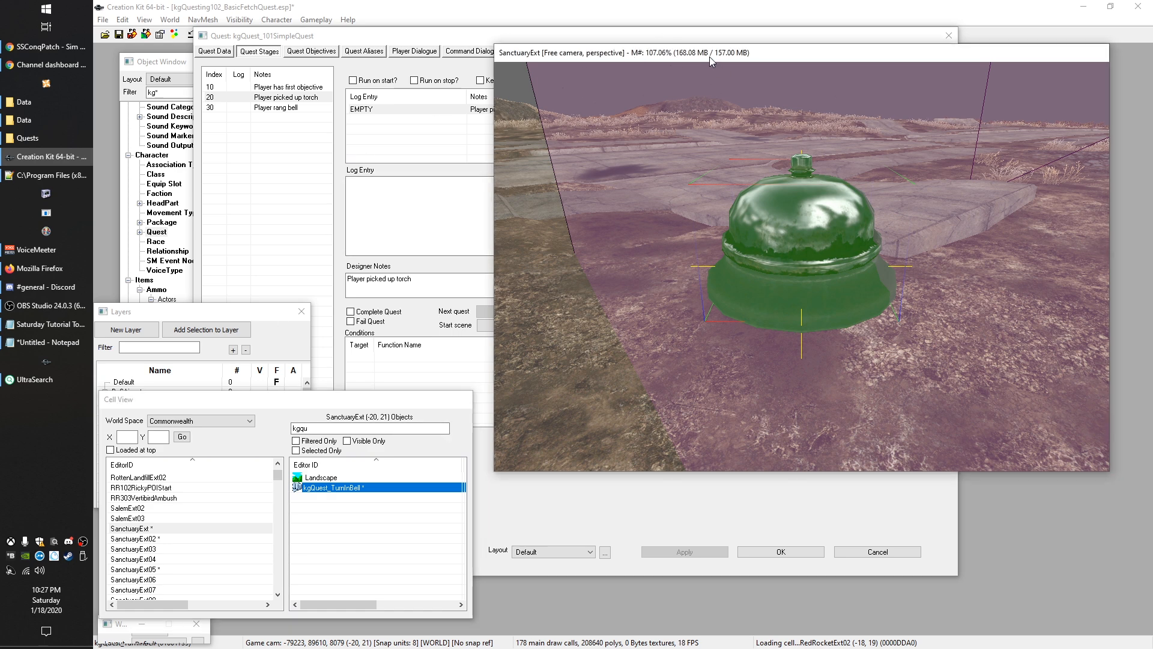
pyautogui.moveTo(585, 60); pyautogui.dragTo(568, 107)
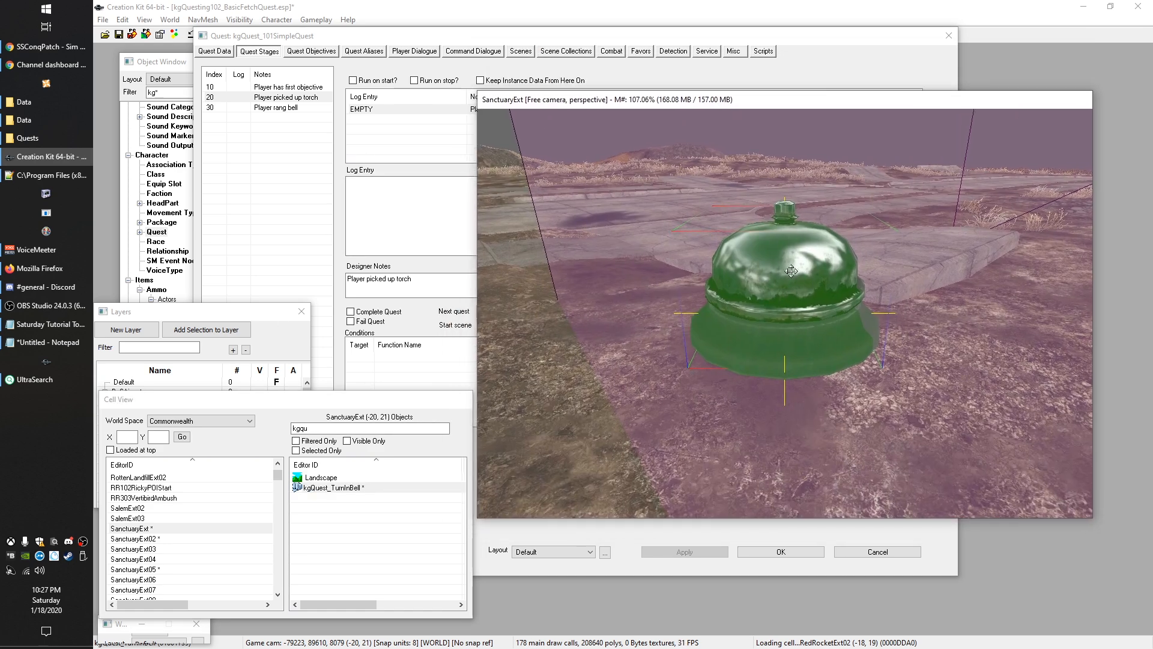
pyautogui.moveTo(678, 105); pyautogui.dragTo(692, 102)
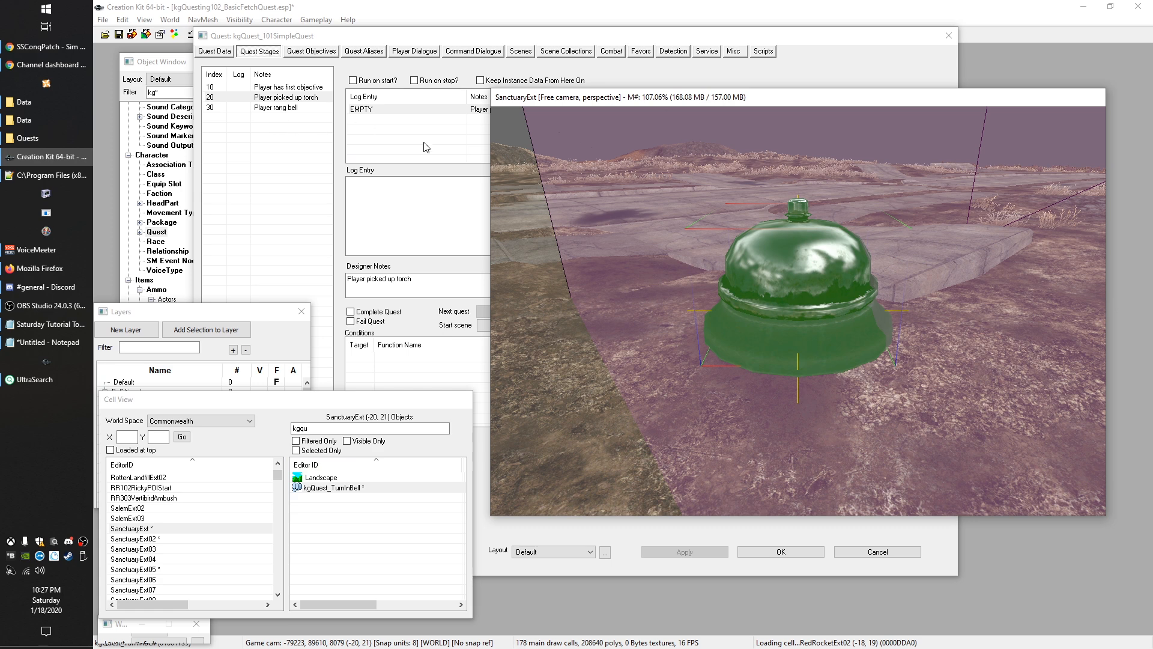
# Step: Add the defaultrefonactivate script to the bell's reference, filtering the available scripts by "defaultref*"
pyautogui.doubleClick(786, 267)
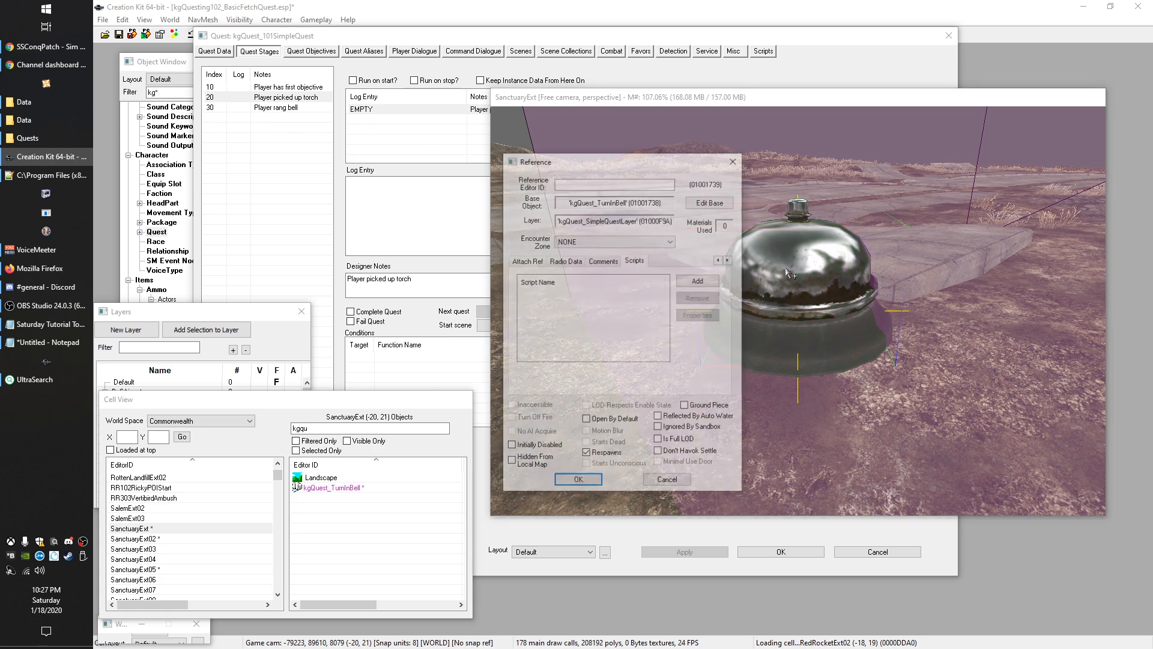
pyautogui.click(700, 281)
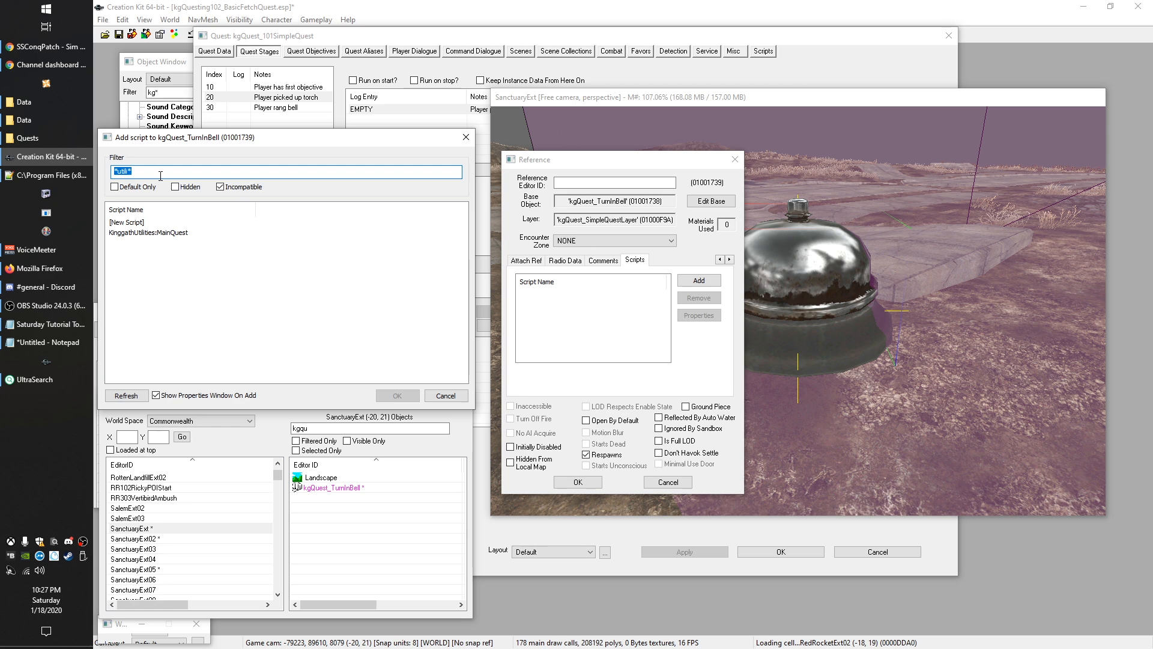
pyautogui.write('defaultref*')
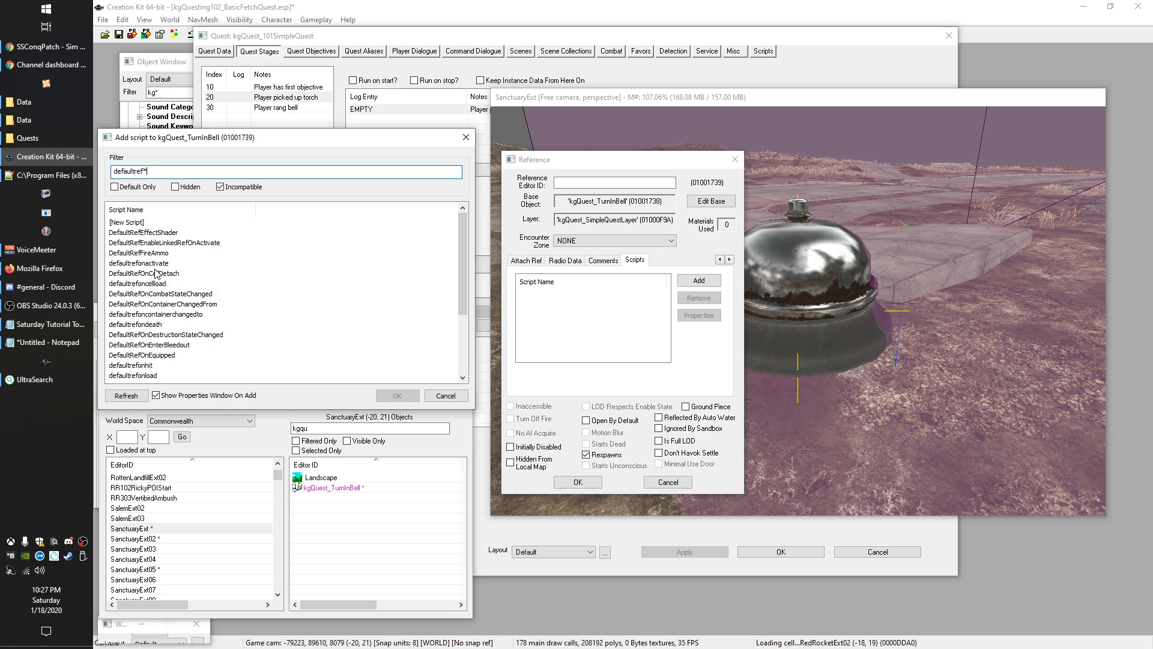
pyautogui.doubleClick(141, 264)
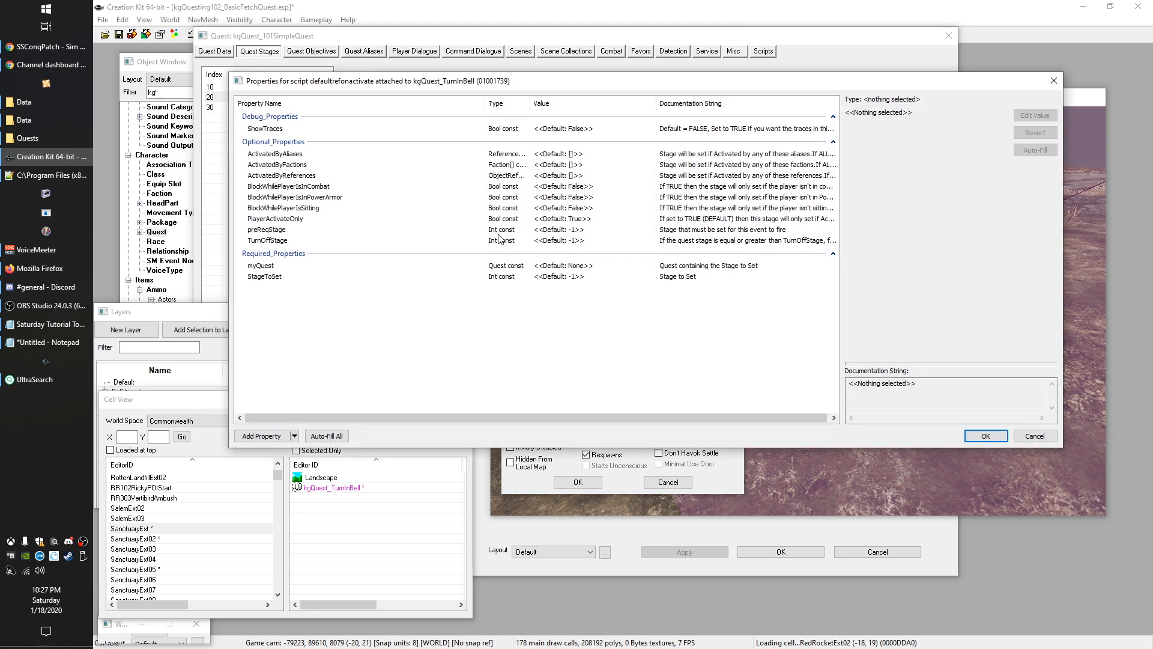
# Step: Set the bell script's myQuest property to kgQuest_102SimpleQuest, filtering the quests by "kg"
pyautogui.click(261, 265)
pyautogui.click(1035, 115)
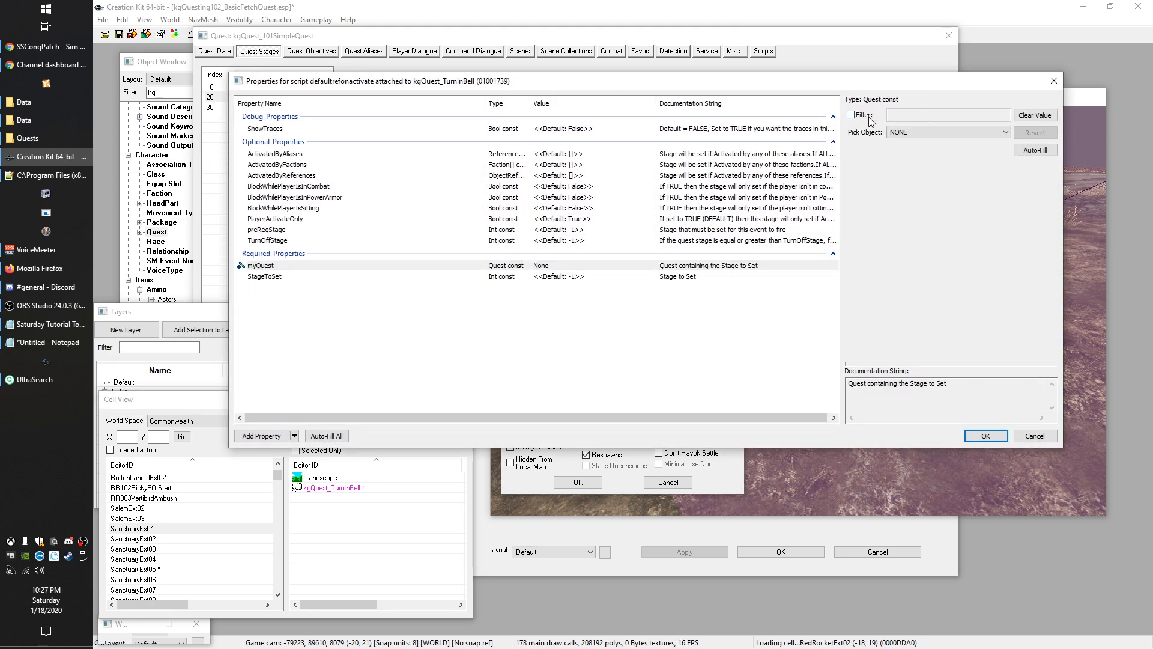
pyautogui.click(902, 116)
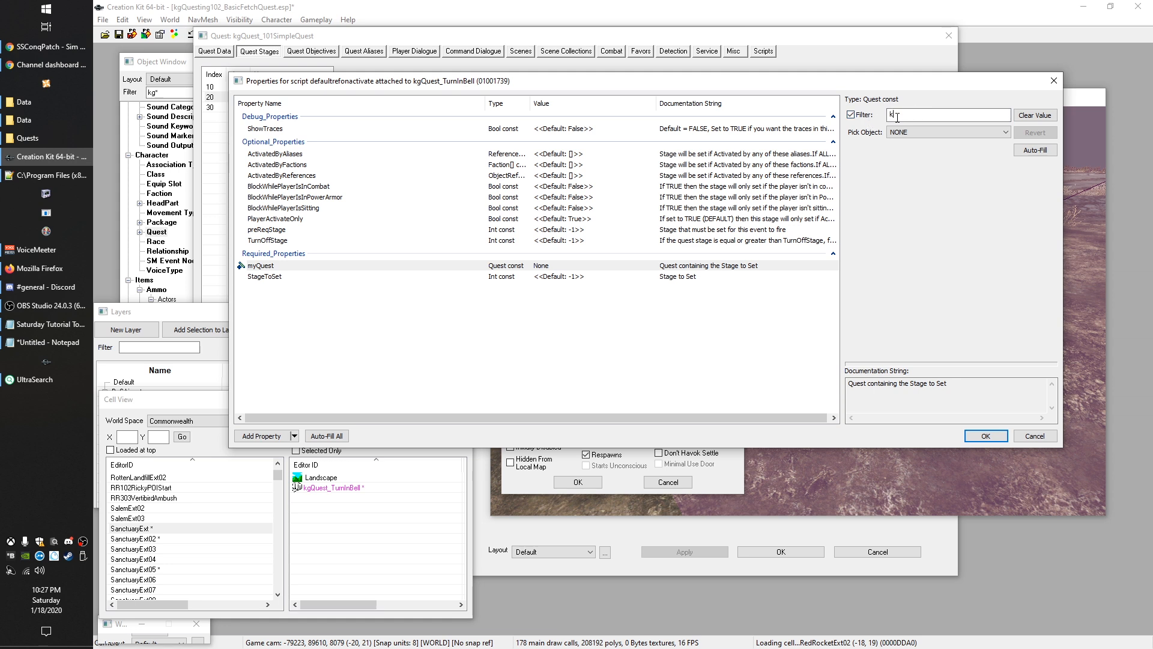
pyautogui.click(908, 132)
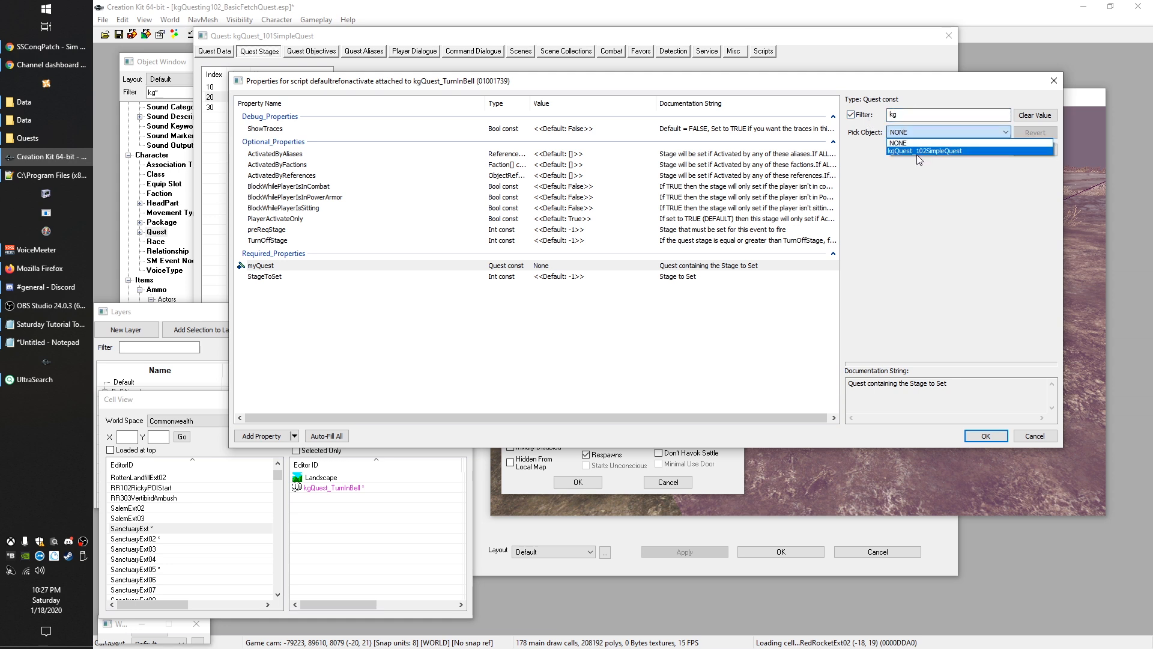
pyautogui.click(919, 152)
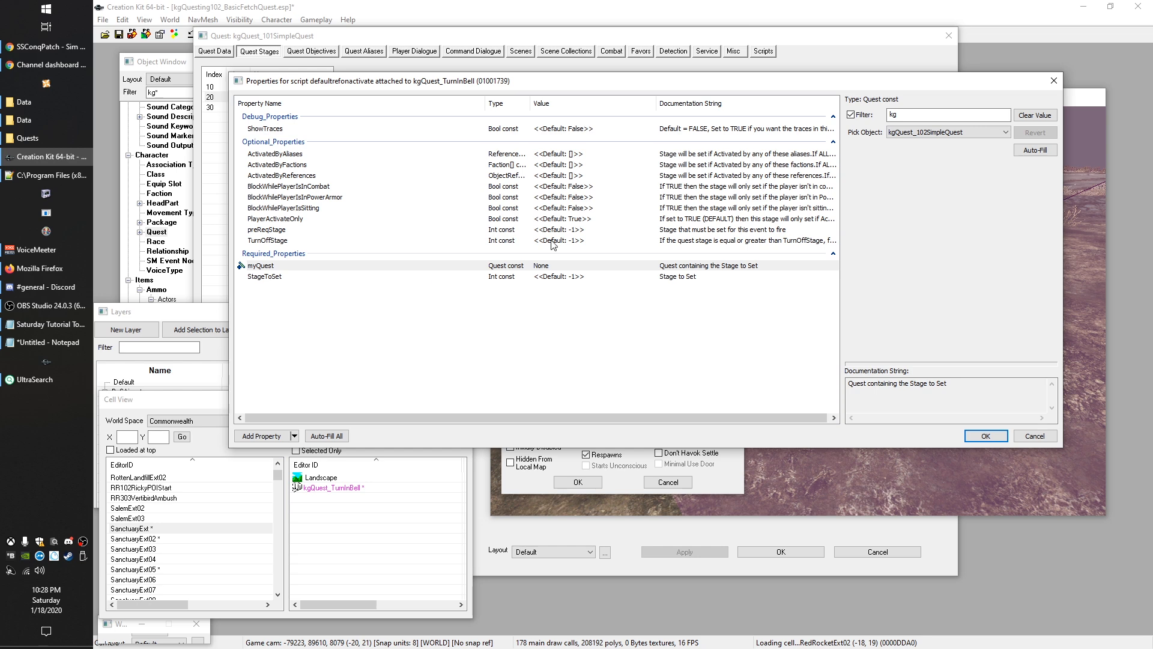
# Step: Check the quest's stage list and set the bell script's StageToSet property to 30
pyautogui.moveTo(415, 84); pyautogui.dragTo(466, 196)
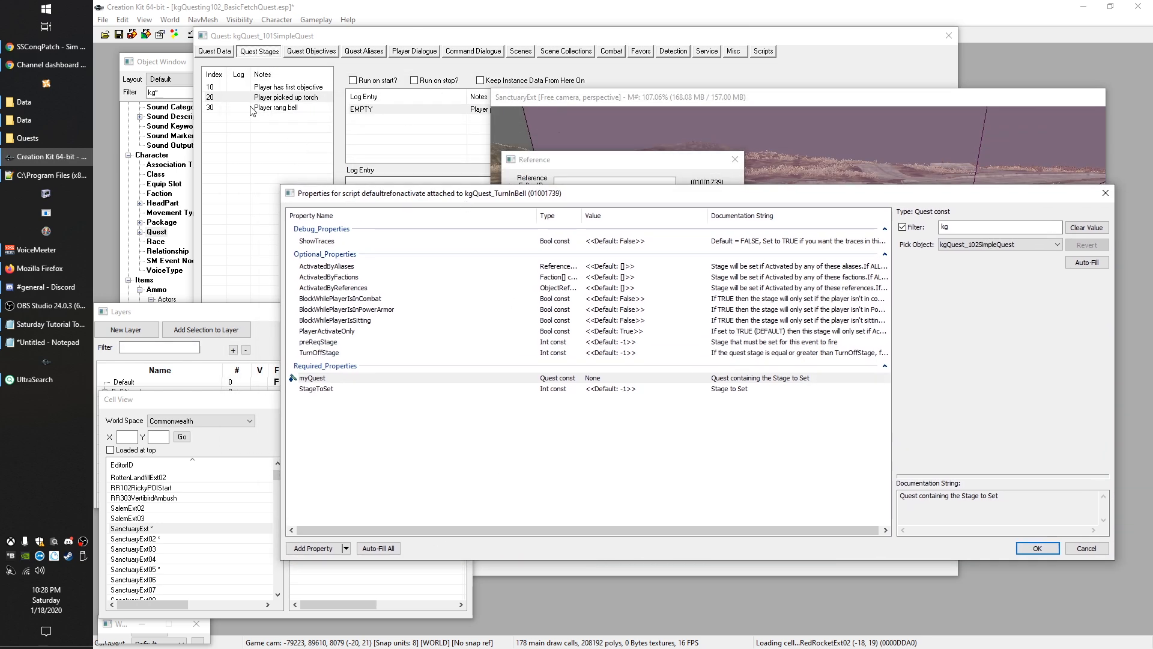
pyautogui.moveTo(361, 199); pyautogui.dragTo(312, 100)
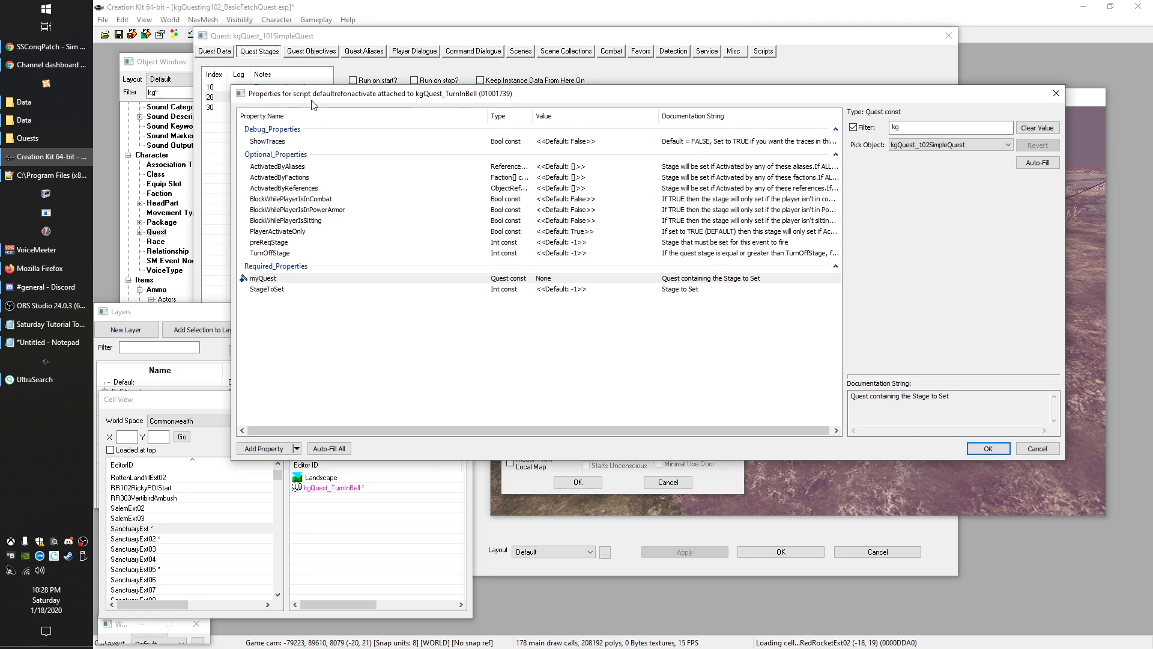
pyautogui.click(274, 291)
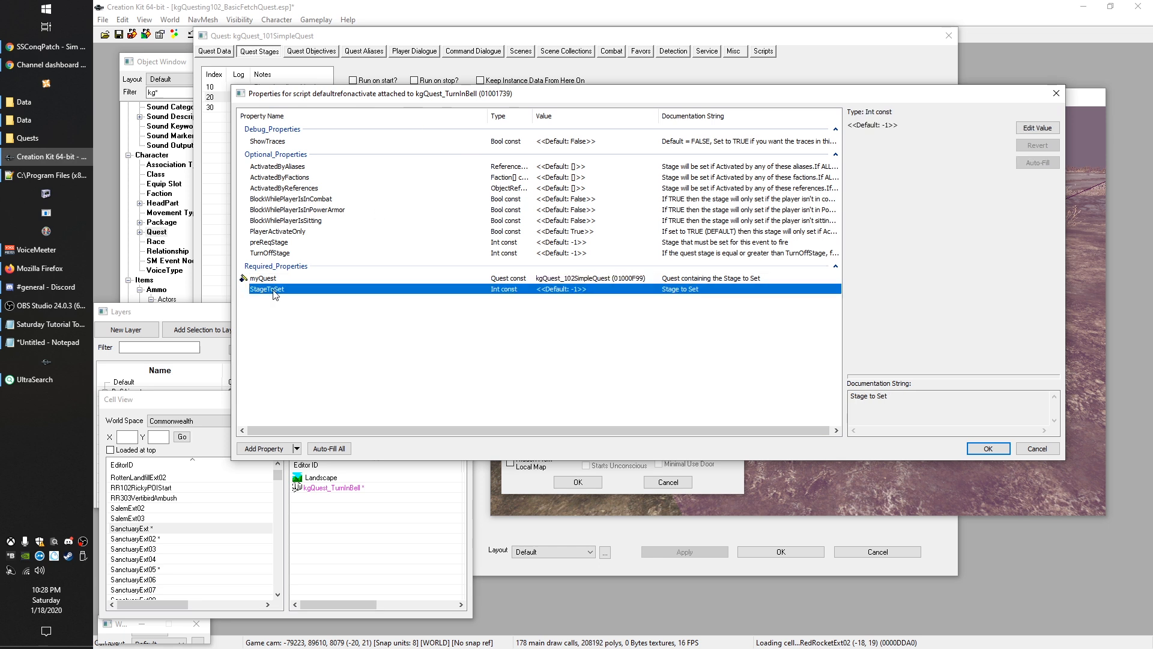
pyautogui.doubleClick(274, 291)
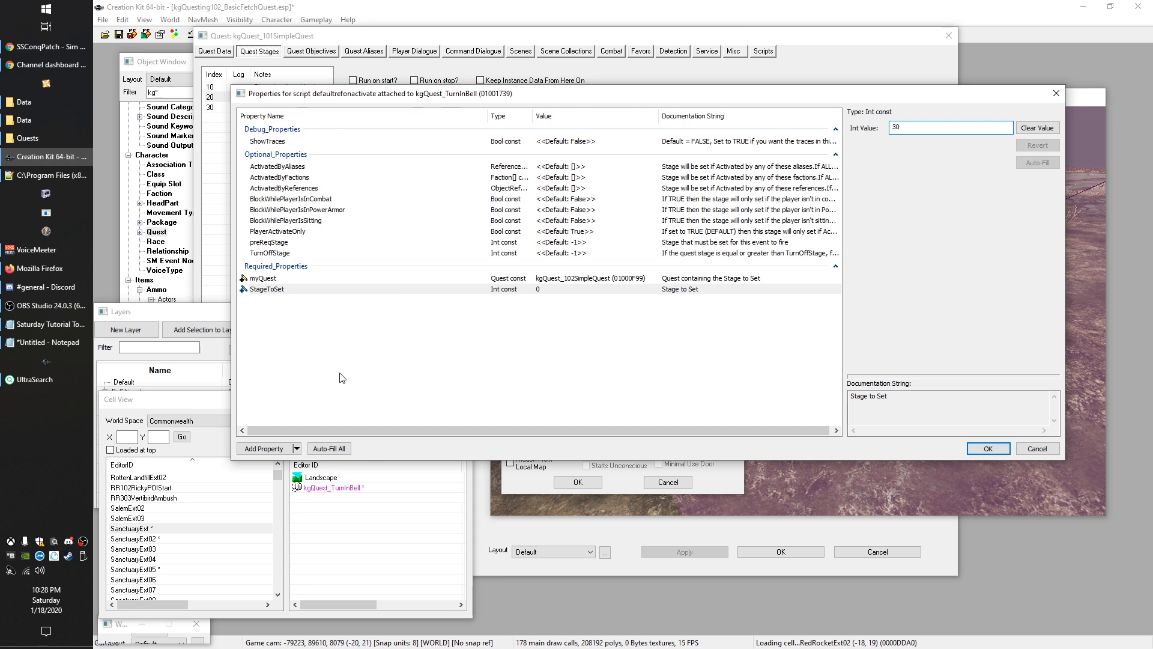
pyautogui.click(621, 338)
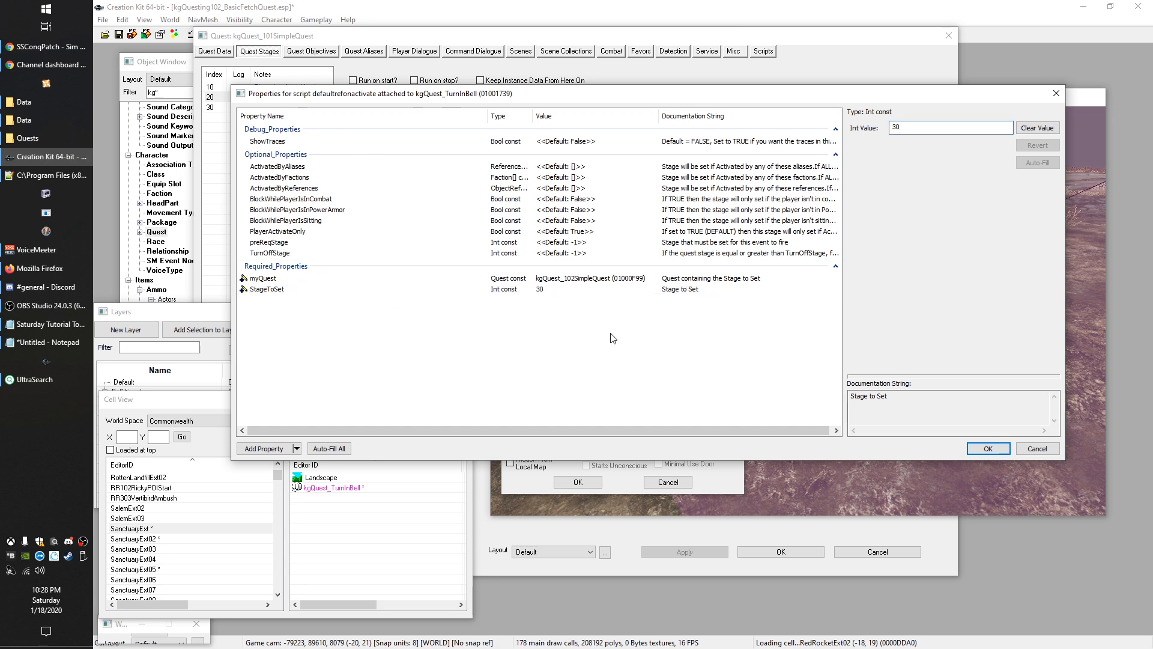
# Step: Accept the defaultrefonactivate script's properties and save the bell's reference settings
pyautogui.moveTo(386, 99); pyautogui.dragTo(434, 85)
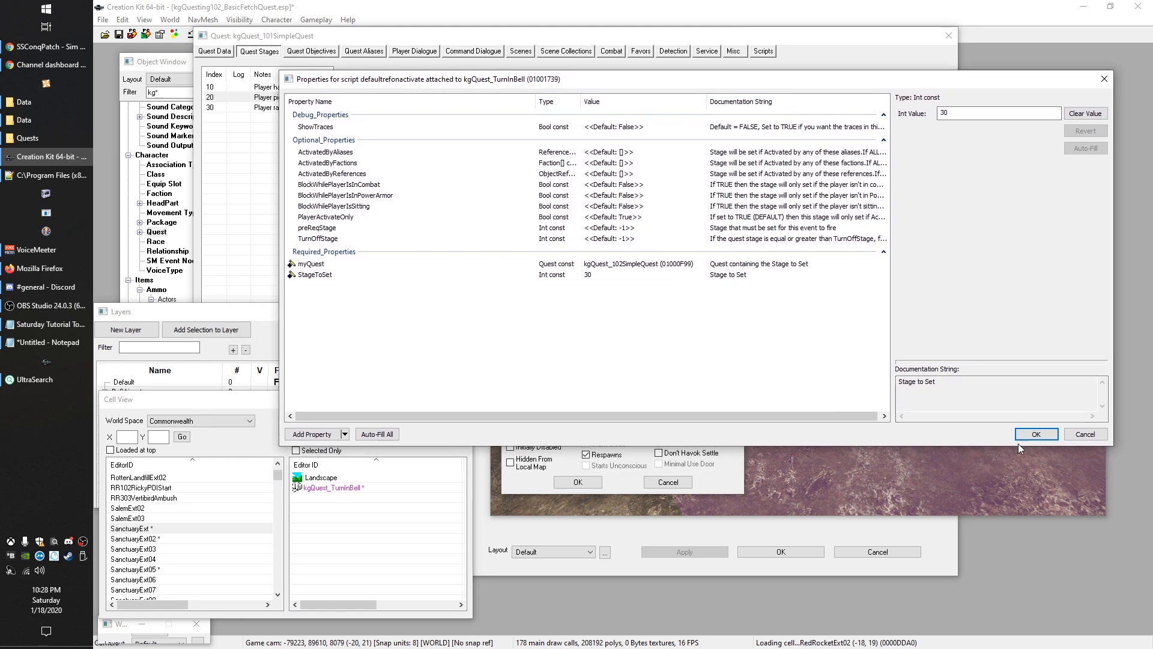
pyautogui.click(1037, 434)
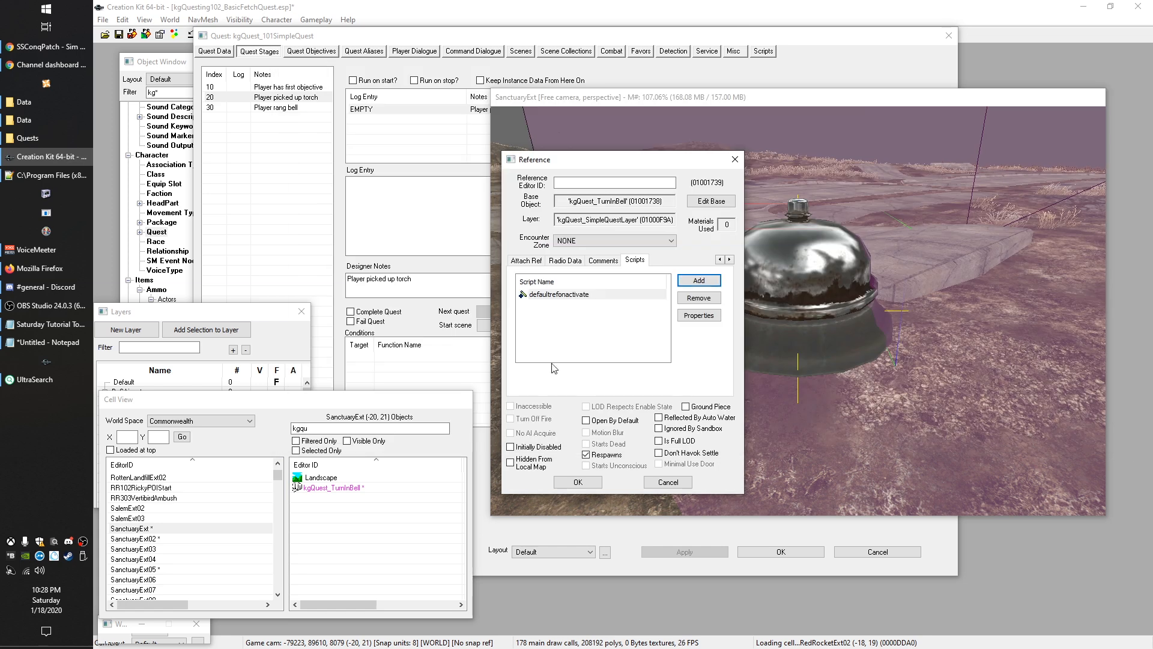
pyautogui.click(587, 484)
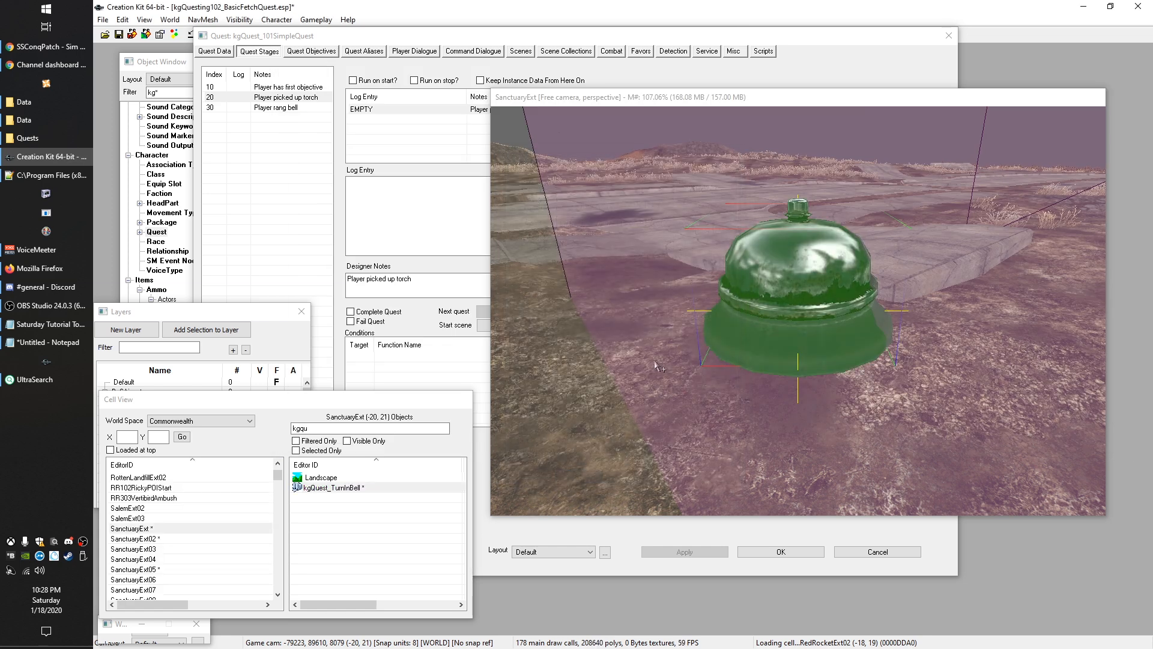
# Step: Review the quest's stage list and examine the bell's surroundings and the purple trigger box in the scene
pyautogui.click(268, 102)
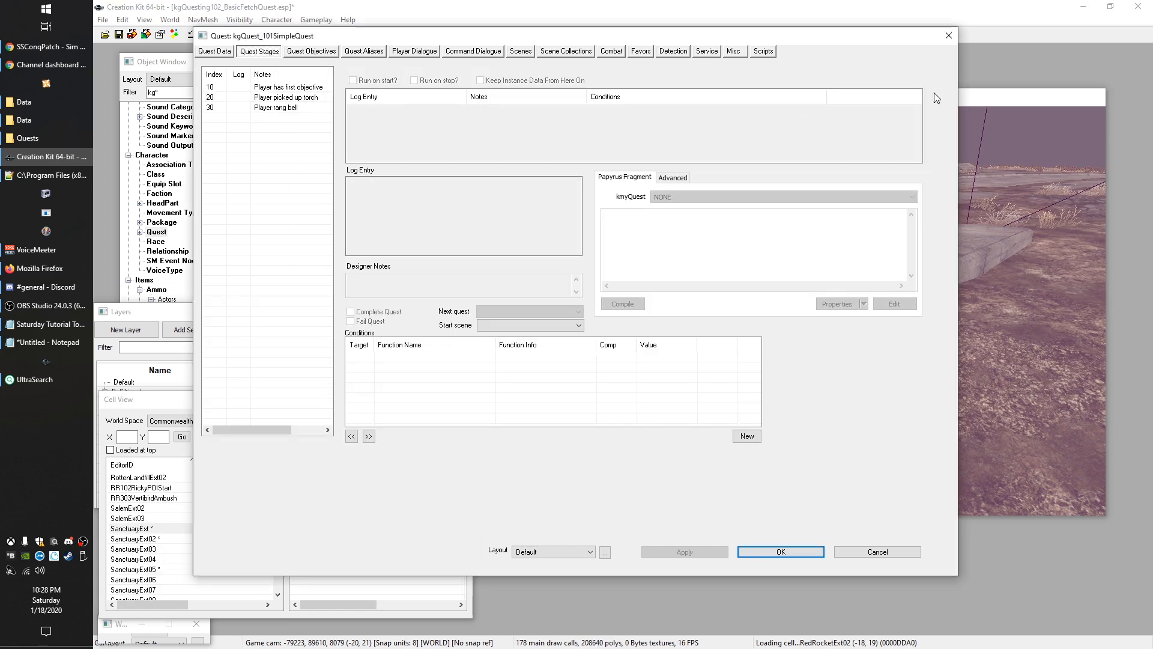
pyautogui.click(1019, 99)
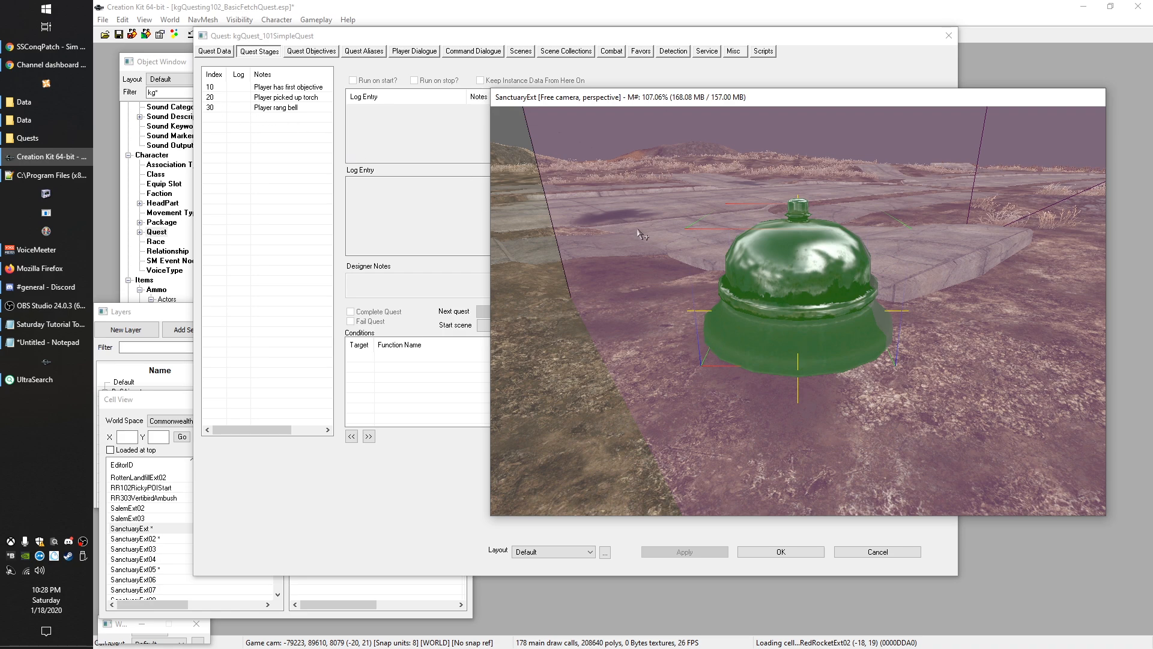
pyautogui.scroll(-5, 632, 227)
pyautogui.moveTo(646, 257); pyautogui.dragTo(589, 212, button='middle')
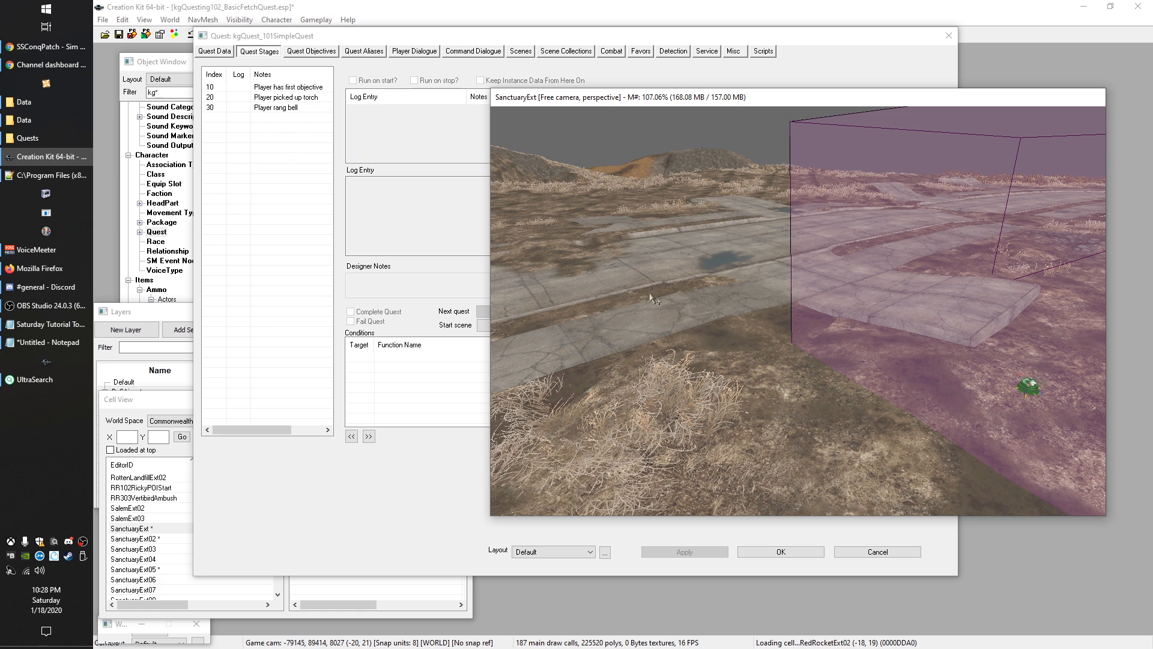
pyautogui.scroll(-2, 903, 321)
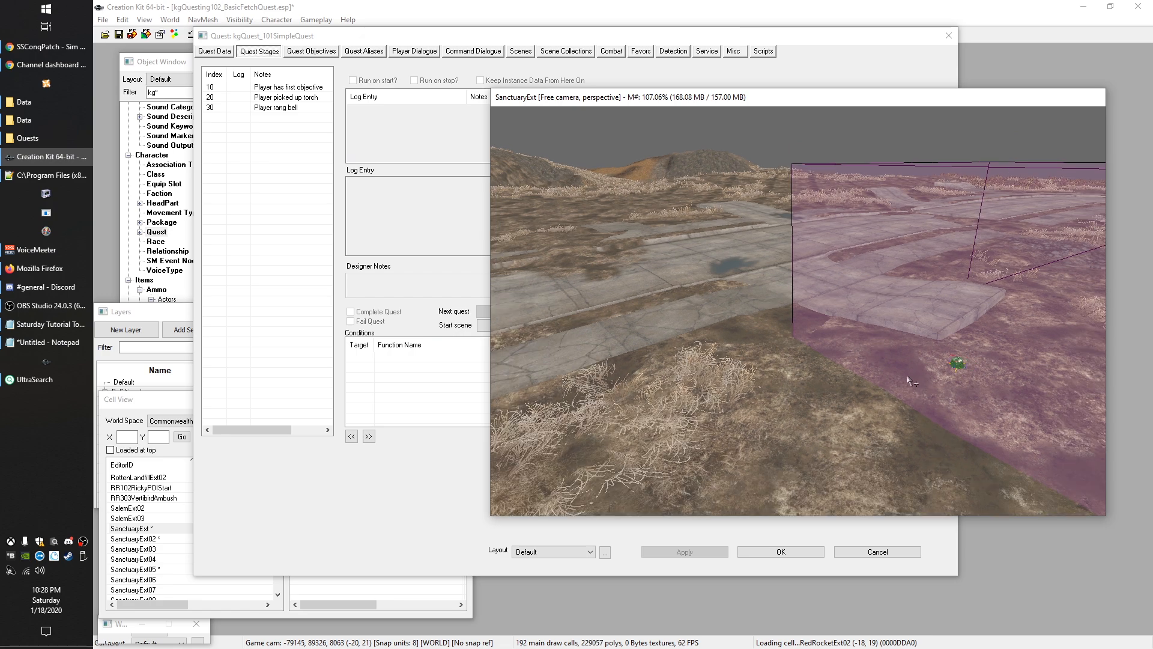
pyautogui.scroll(3, 898, 346)
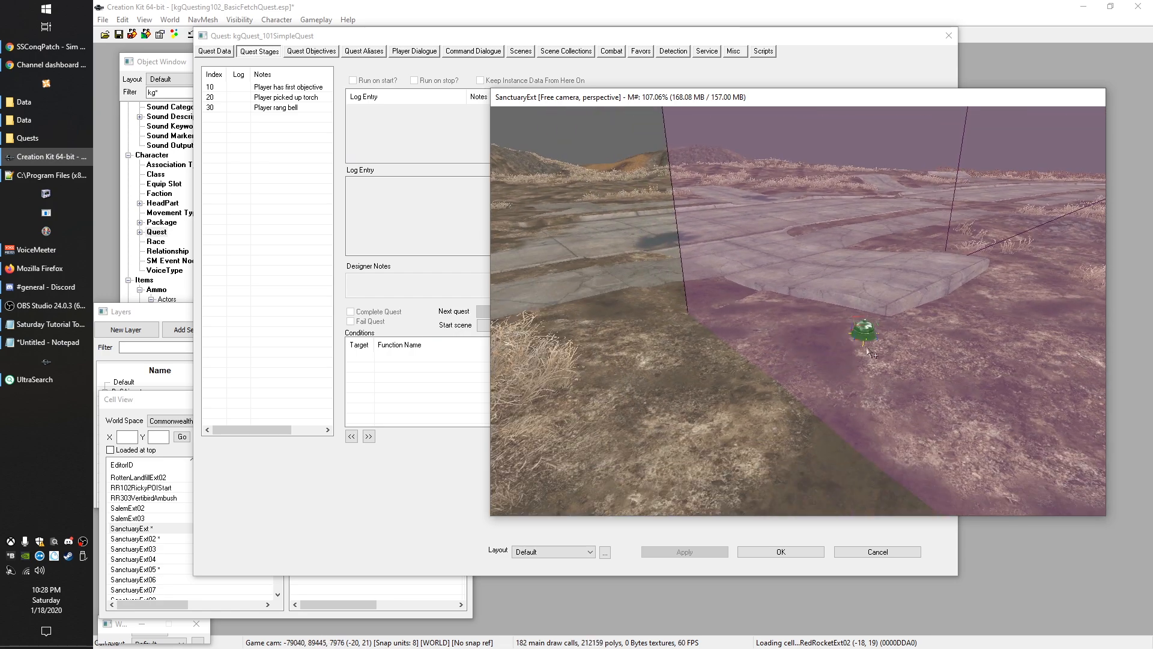
# Step: Set the preReqStage property of the bell's defaultrefonactivate script to 20 and save the bell's reference settings
pyautogui.doubleClick(865, 331)
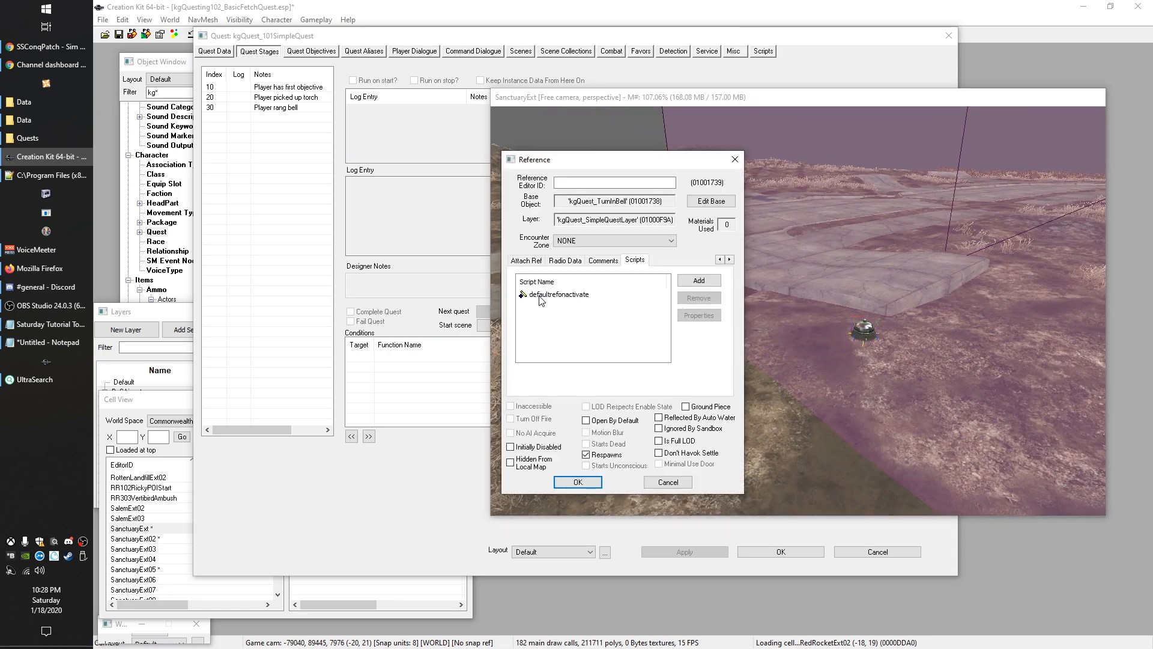
pyautogui.doubleClick(541, 297)
pyautogui.moveTo(326, 81); pyautogui.dragTo(432, 158)
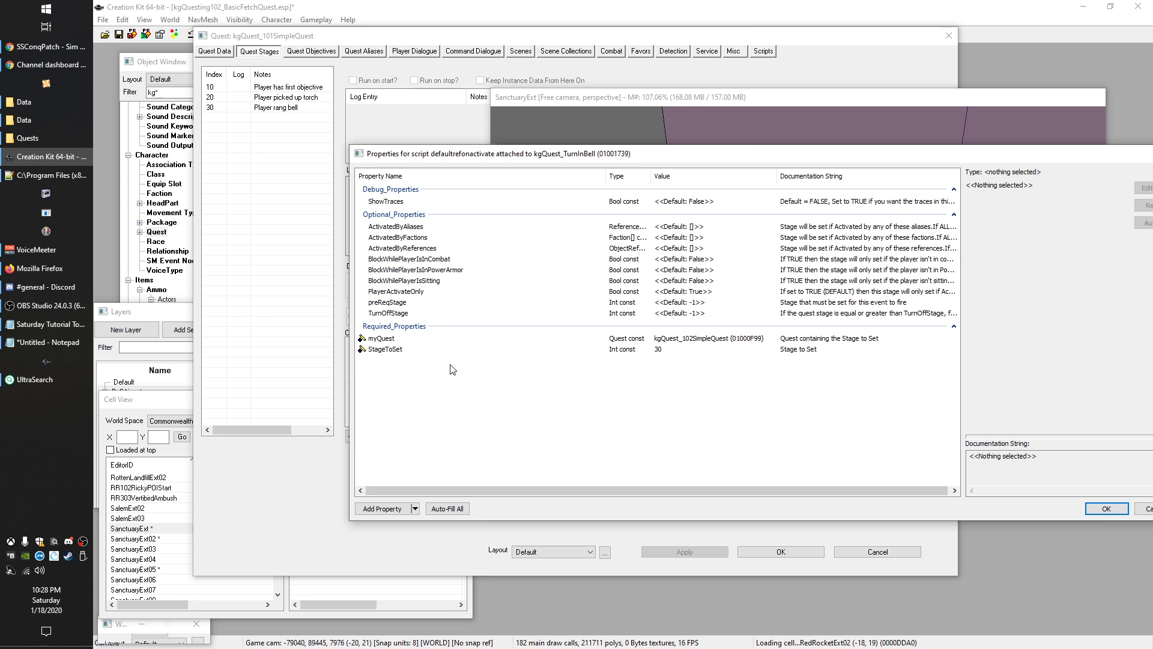
pyautogui.click(387, 301)
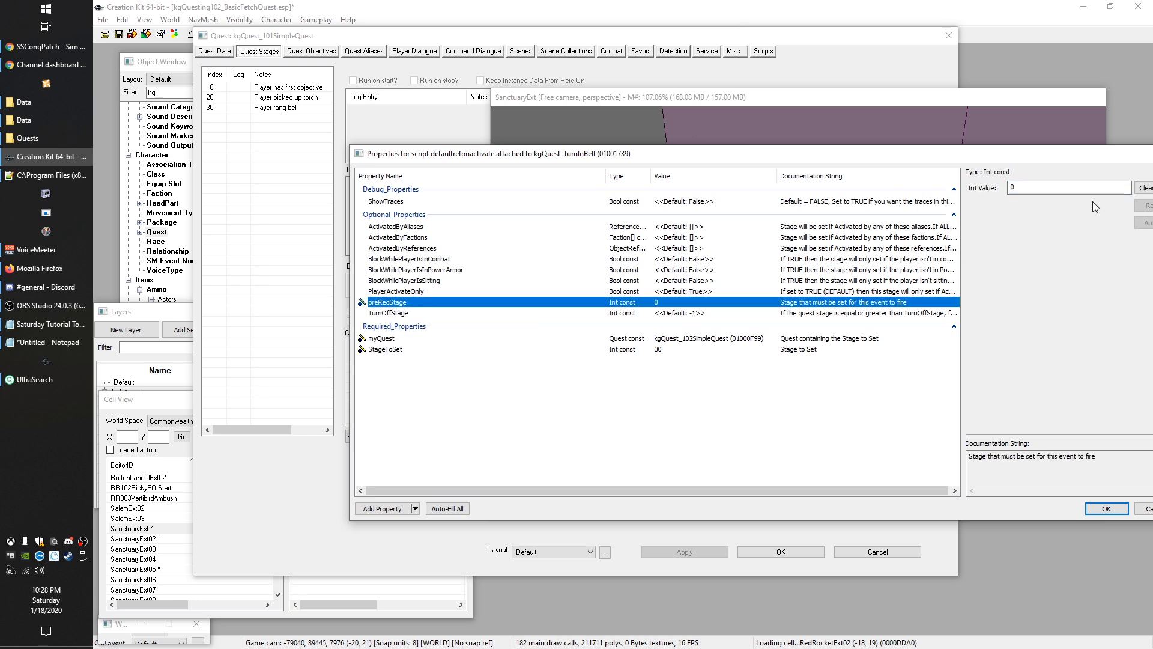
pyautogui.click(1011, 187)
pyautogui.write('2')
pyautogui.click(943, 478)
pyautogui.click(1108, 509)
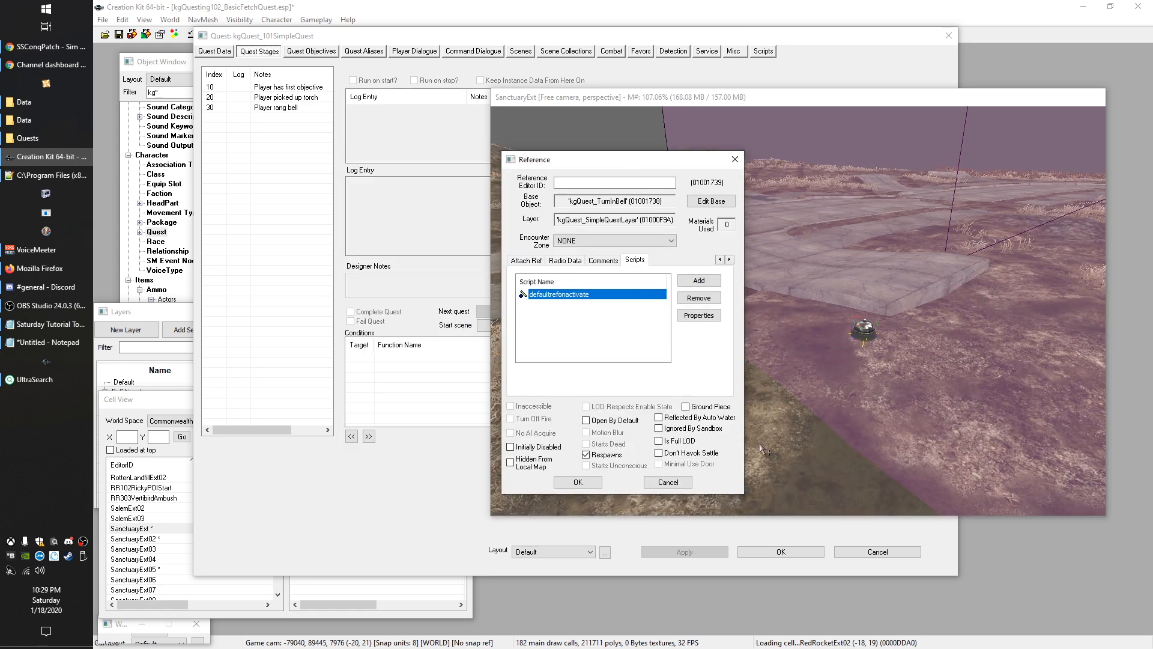
pyautogui.click(578, 483)
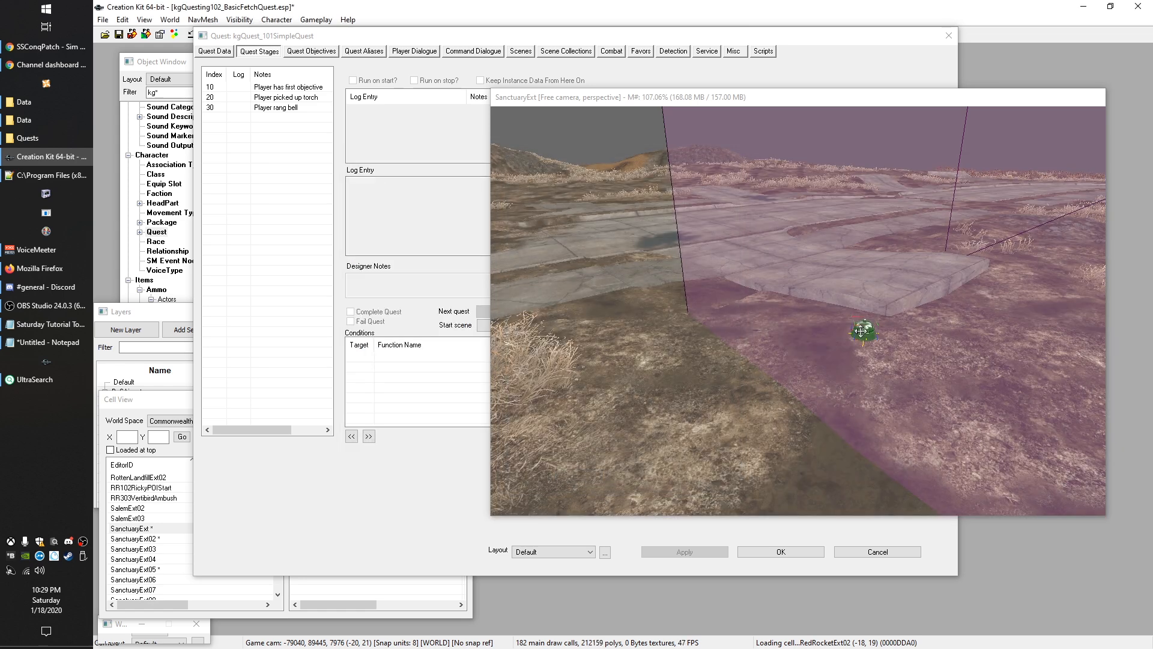
# Step: Examine the trigger box around the bell and review the Papyrus fragment of quest stage 10
pyautogui.moveTo(740, 308); pyautogui.dragTo(661, 290, button='middle')
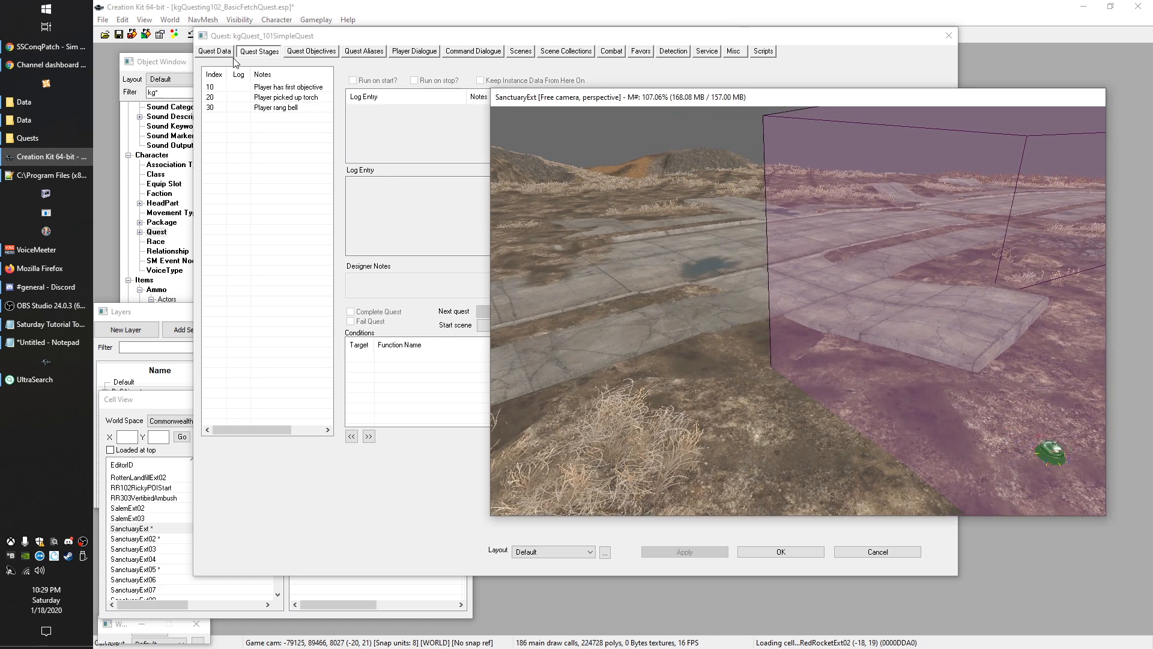
pyautogui.scroll(-5, 762, 332)
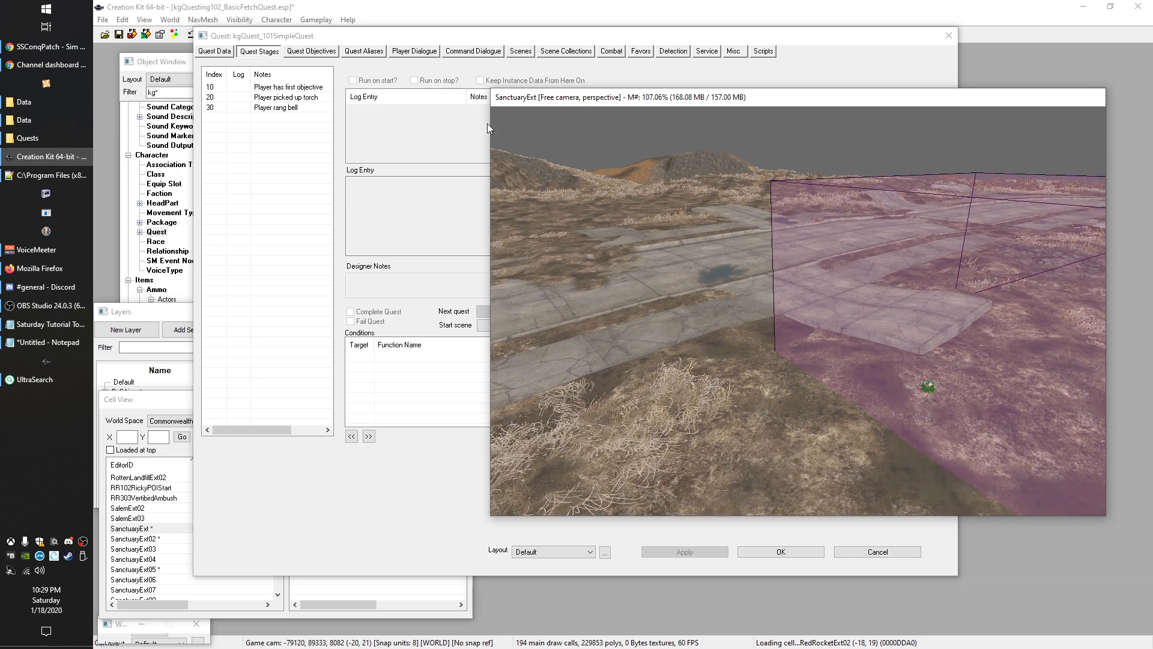
pyautogui.click(263, 171)
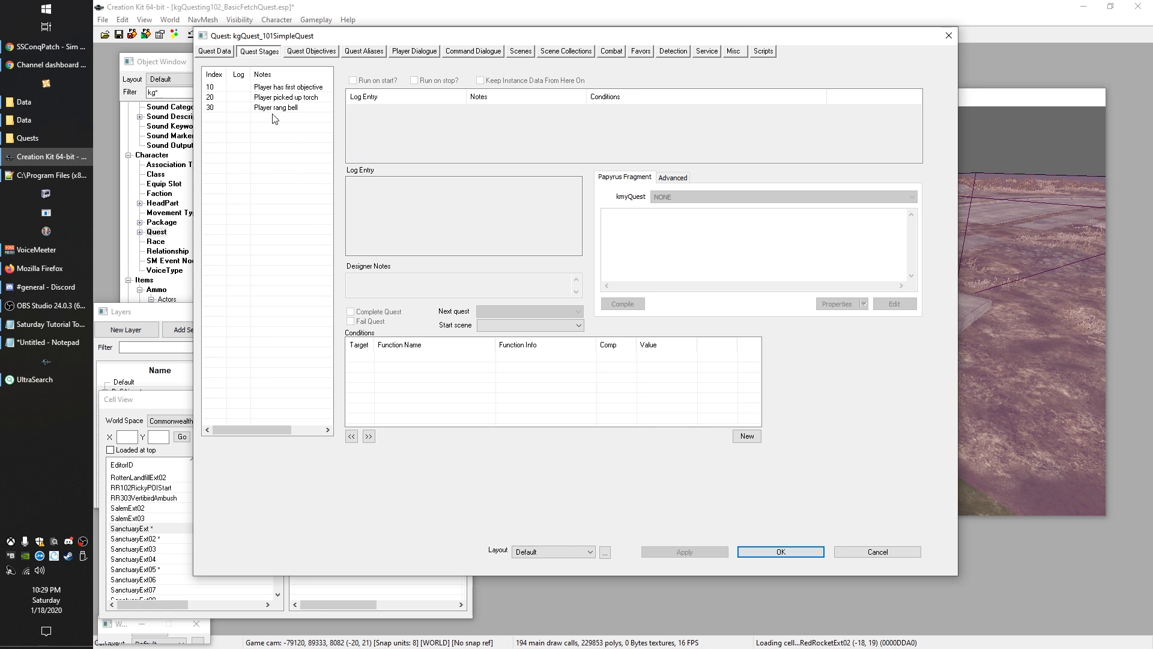
pyautogui.click(274, 87)
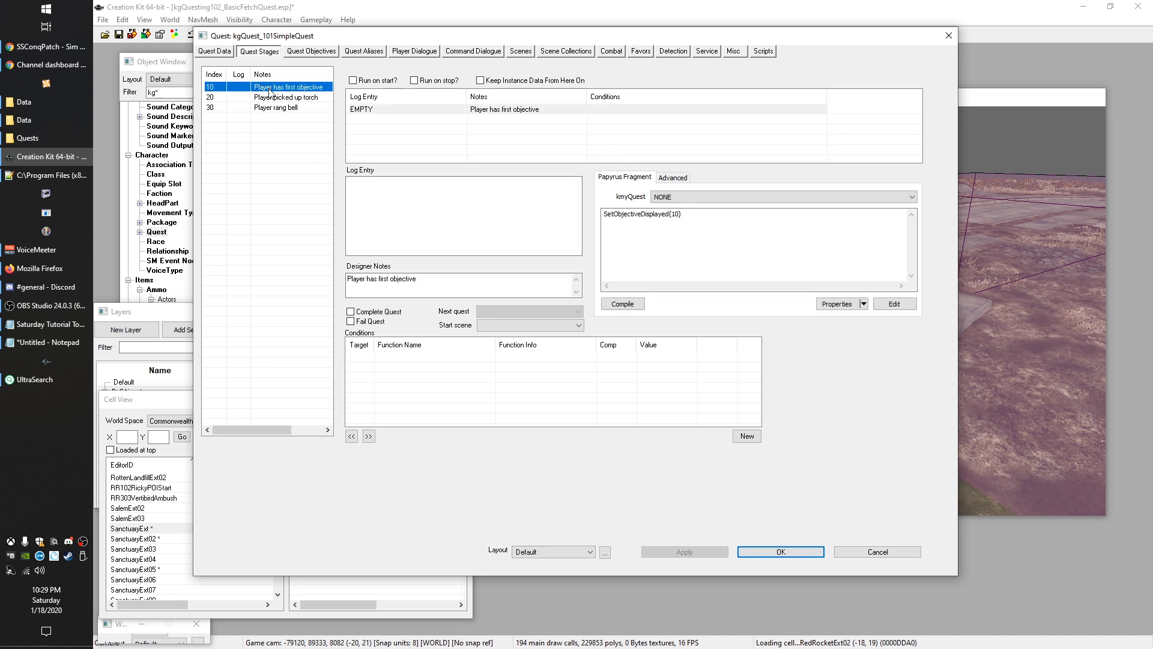
pyautogui.click(690, 228)
pyautogui.moveTo(683, 218); pyautogui.dragTo(607, 215)
pyautogui.click(694, 216)
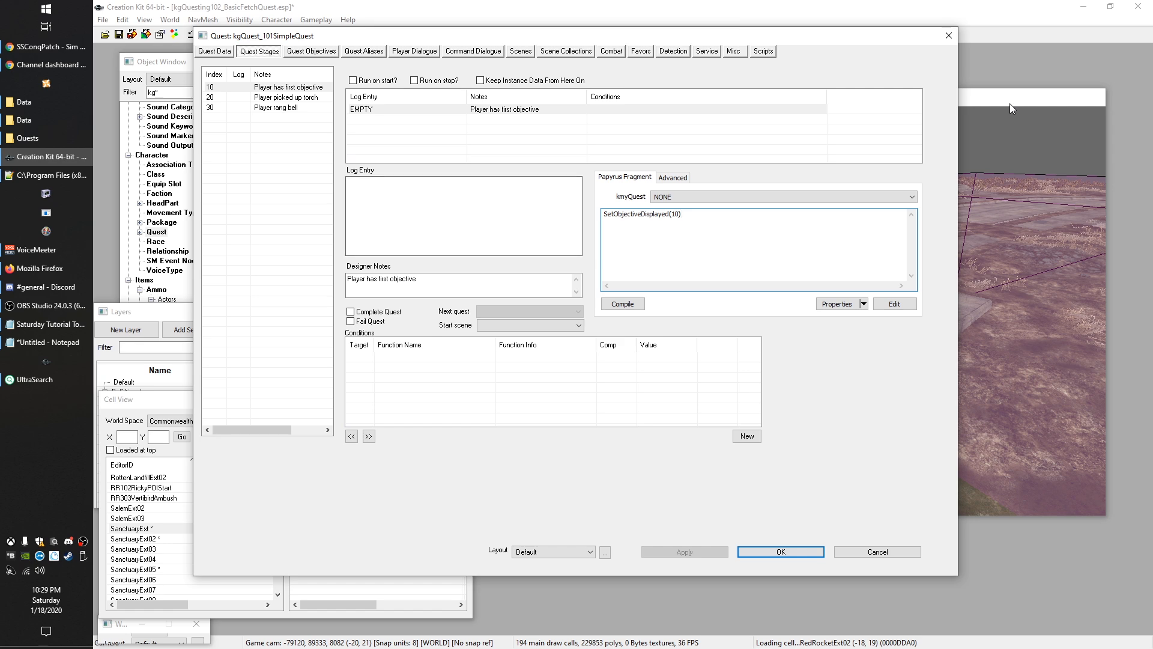
# Step: Accept the quest's settings and save the plugin
pyautogui.click(308, 154)
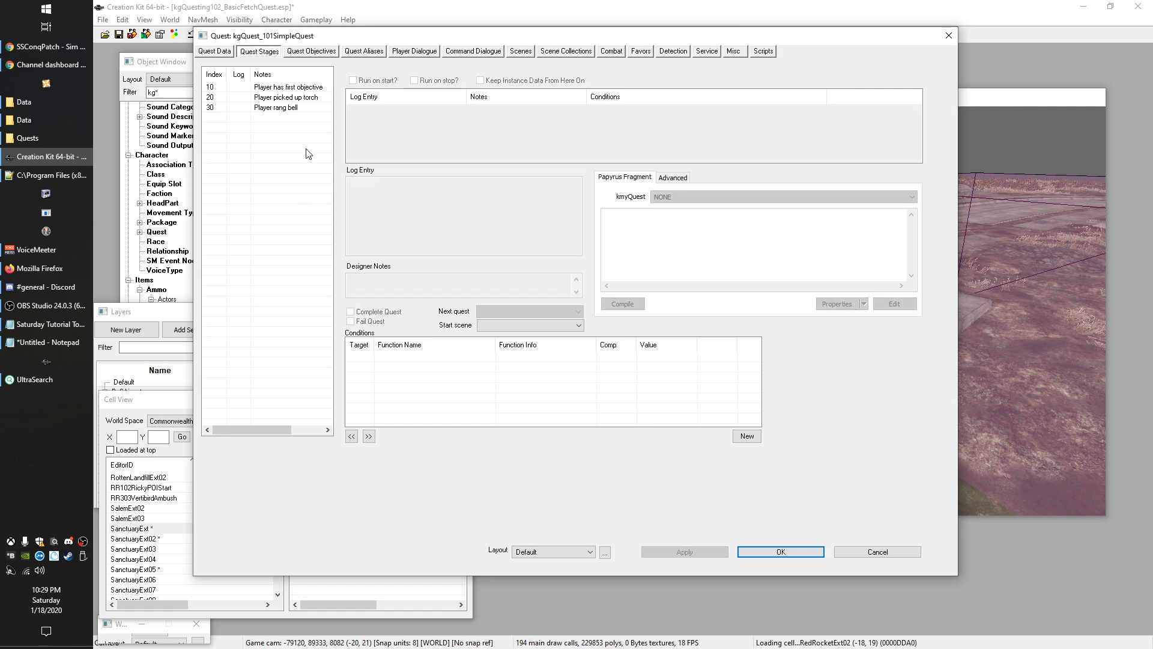
pyautogui.click(1062, 95)
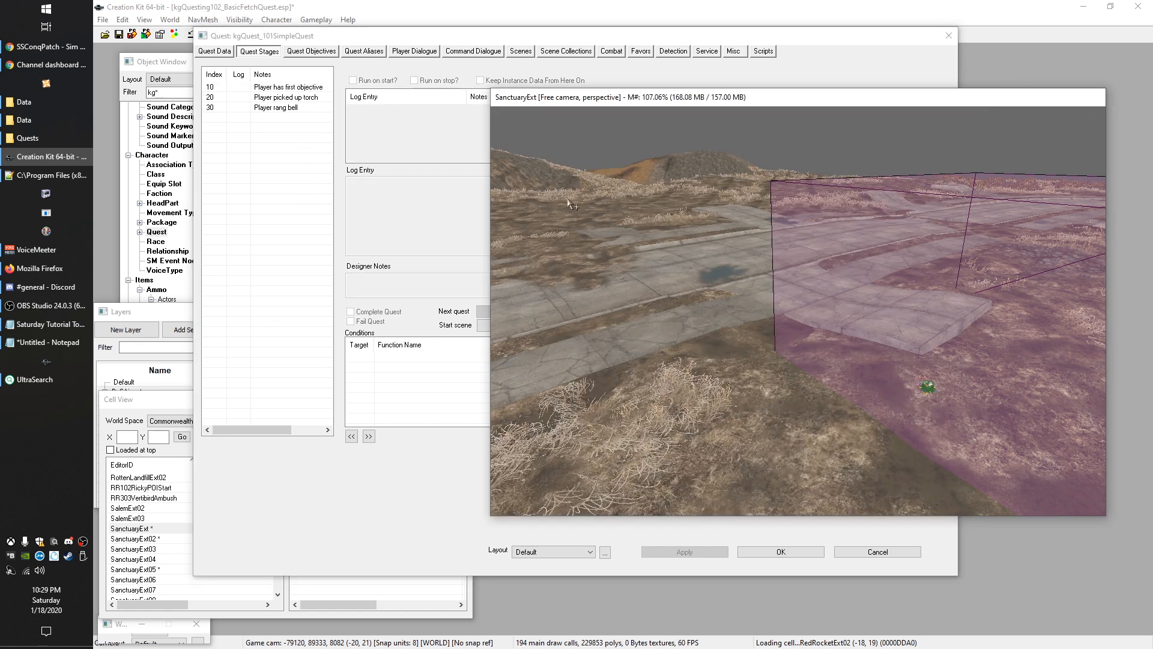
pyautogui.click(385, 356)
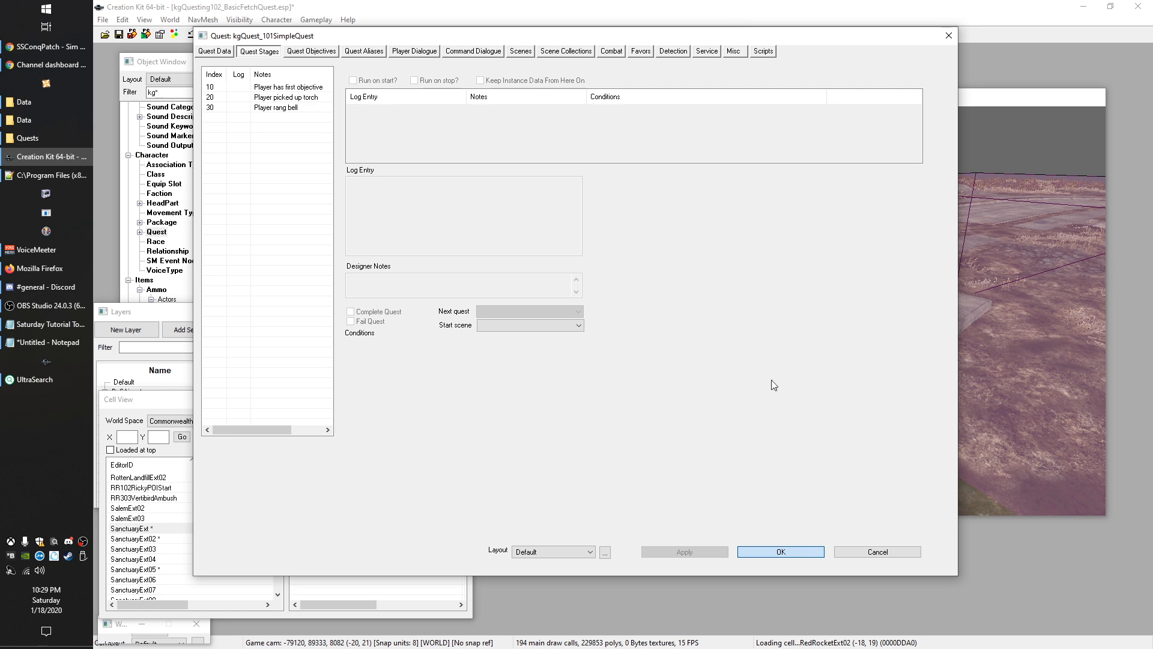
pyautogui.press('Return')
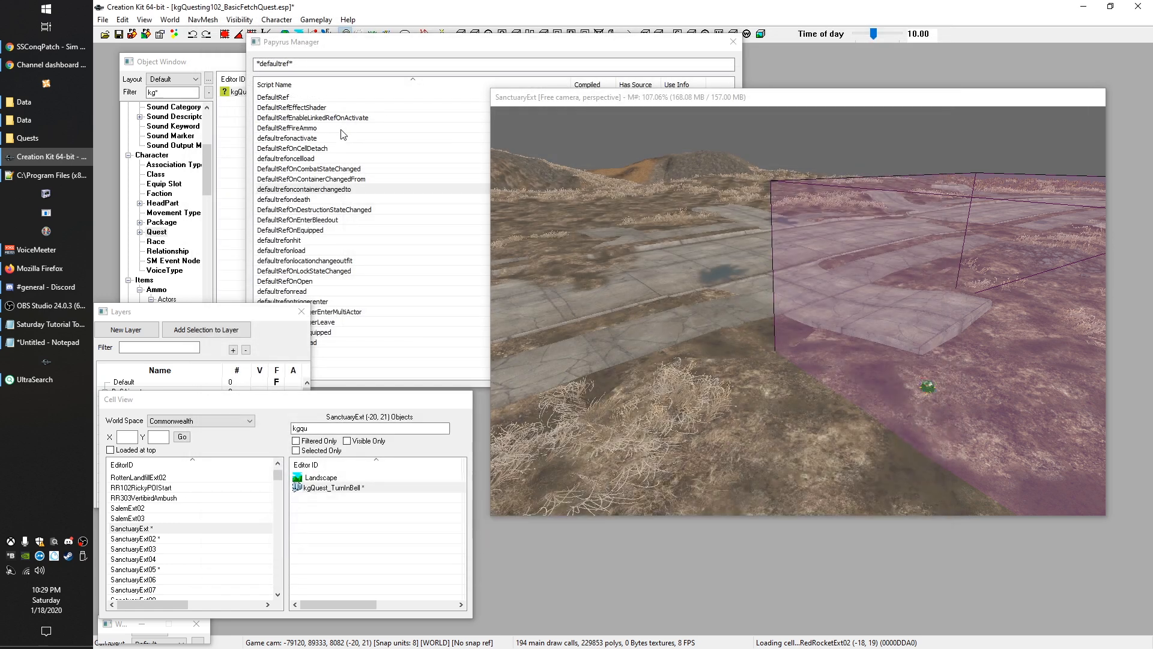
pyautogui.click(118, 35)
# Step: Open kgQuest_102SimpleQuest and set the display text of objective 10 to "Find the Rare Blowtorch"
pyautogui.click(250, 97)
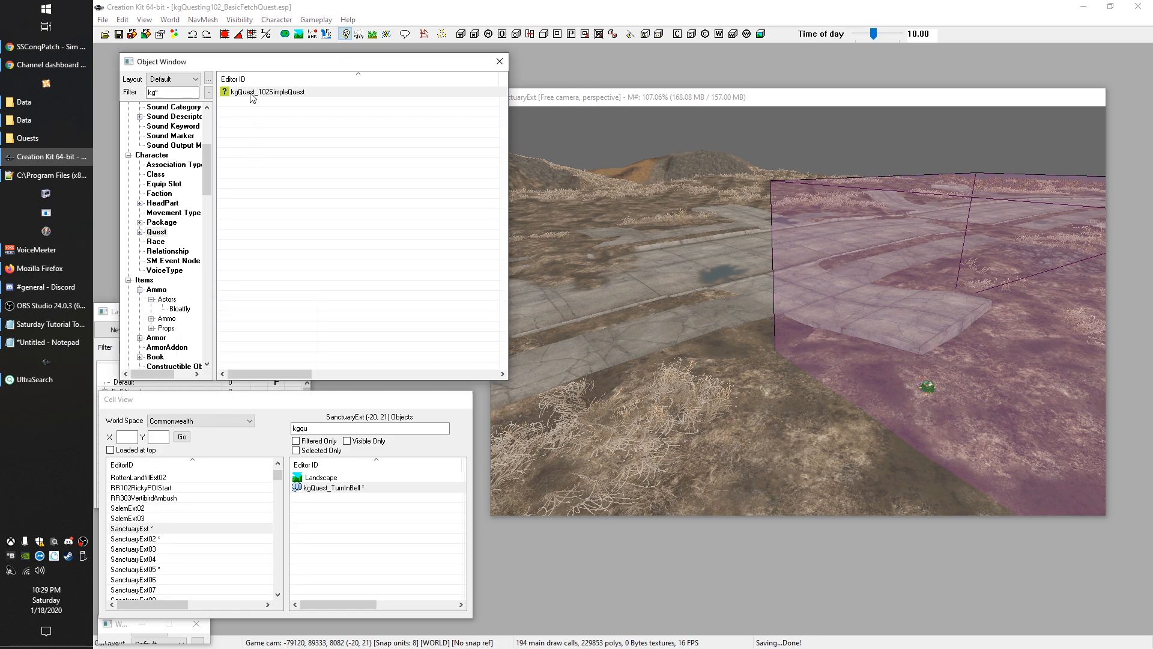
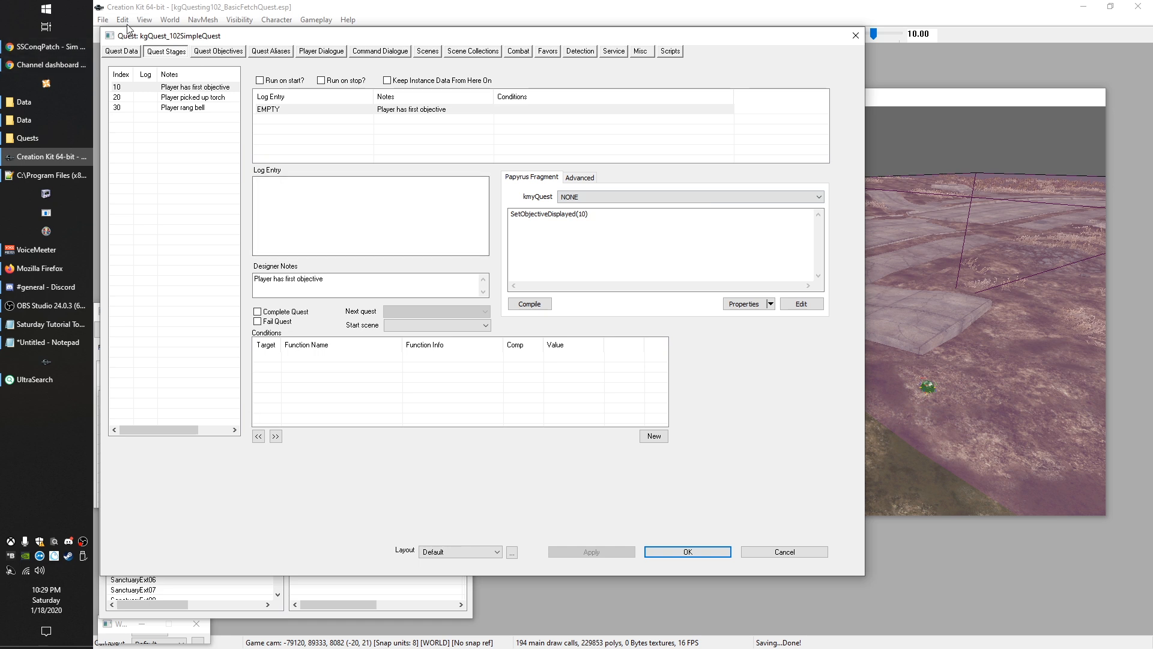
pyautogui.click(210, 53)
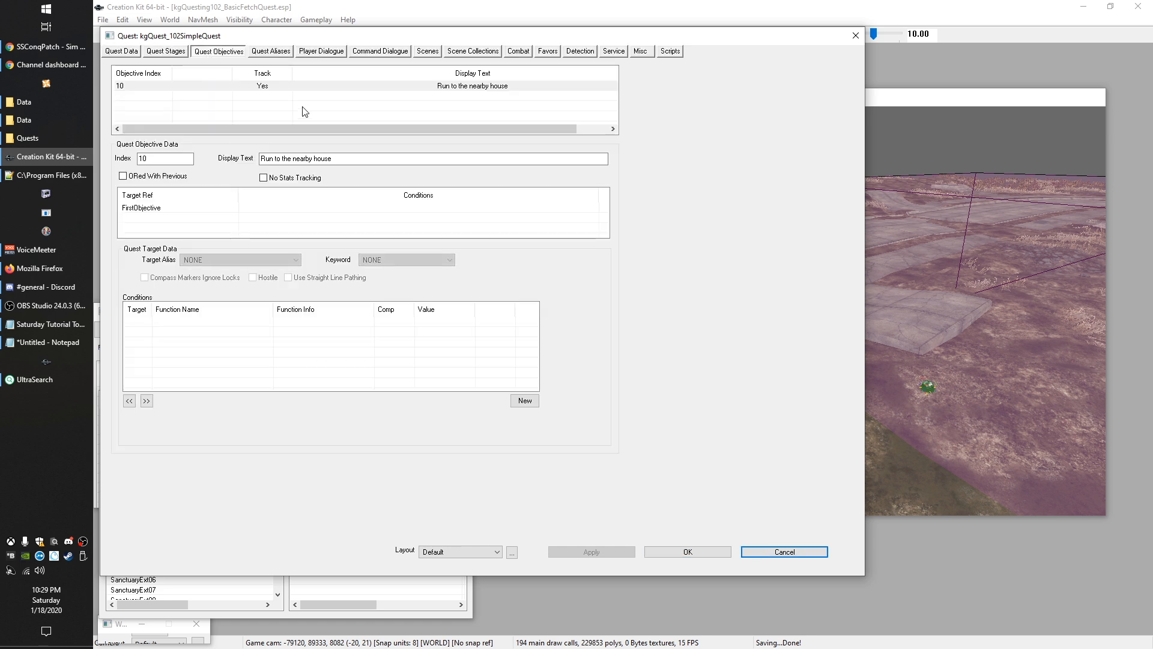
pyautogui.click(300, 87)
pyautogui.moveTo(368, 158); pyautogui.dragTo(182, 158)
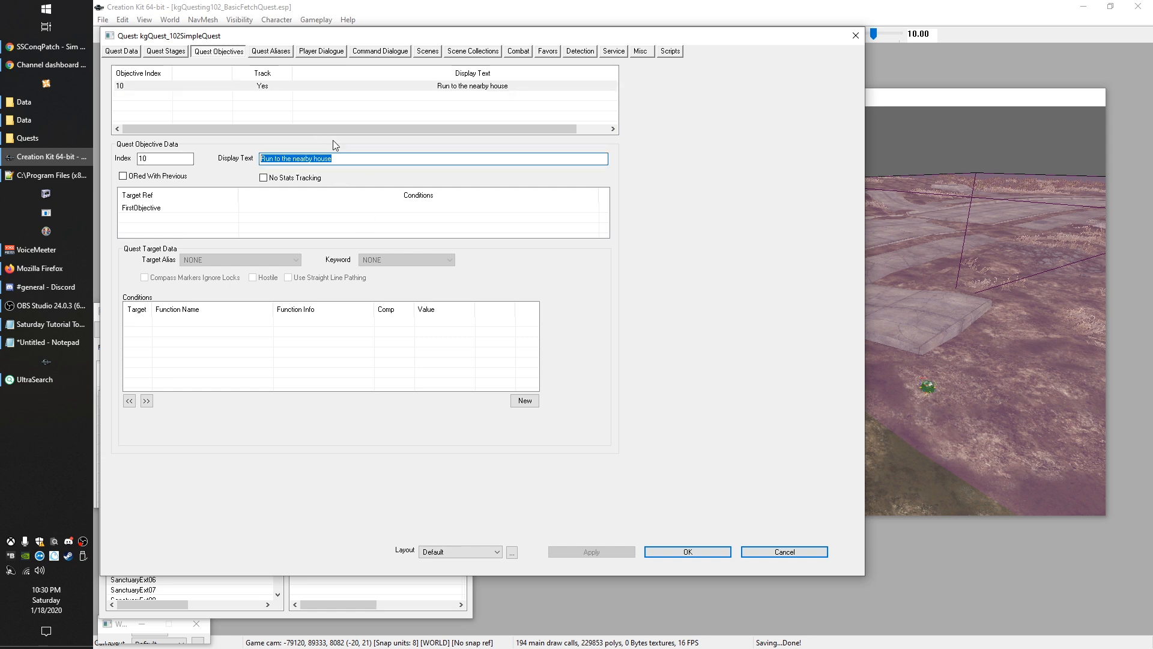
pyautogui.write('Find the Rare Blowtorch')
pyautogui.click(135, 208)
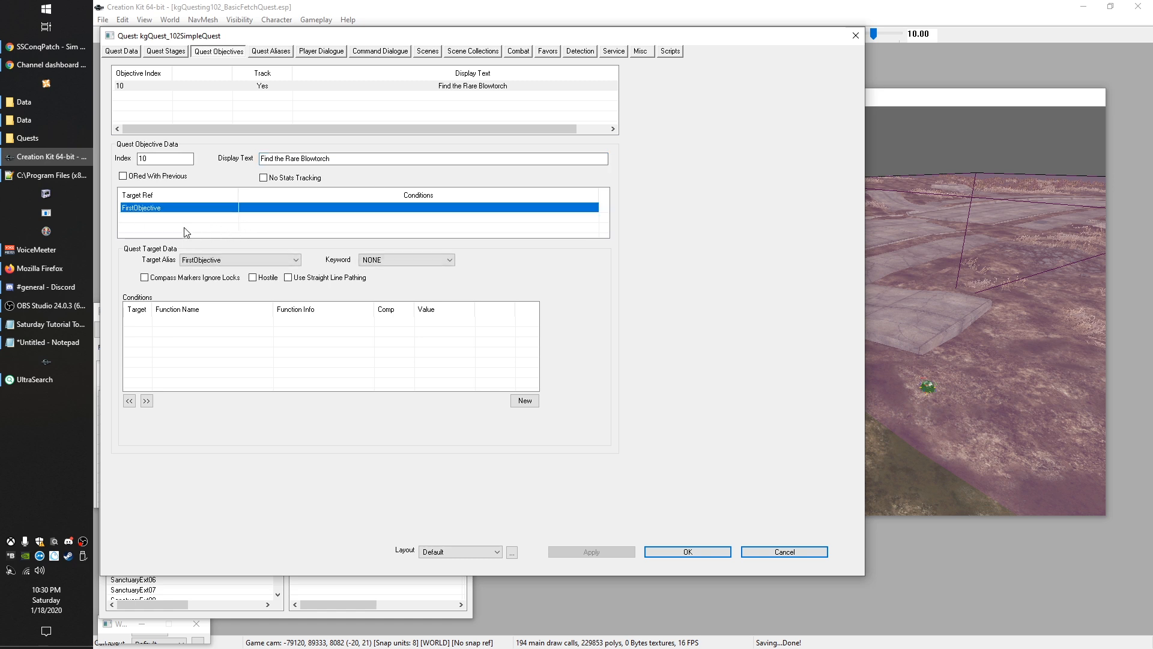
pyautogui.click(152, 208)
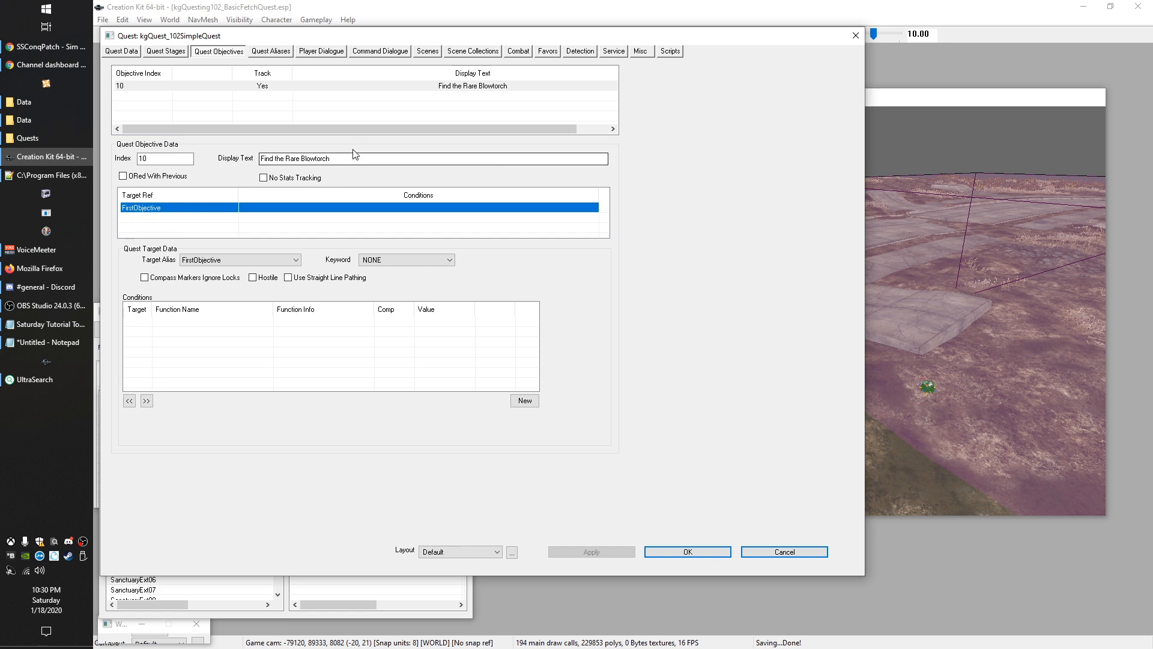
pyautogui.click(460, 109)
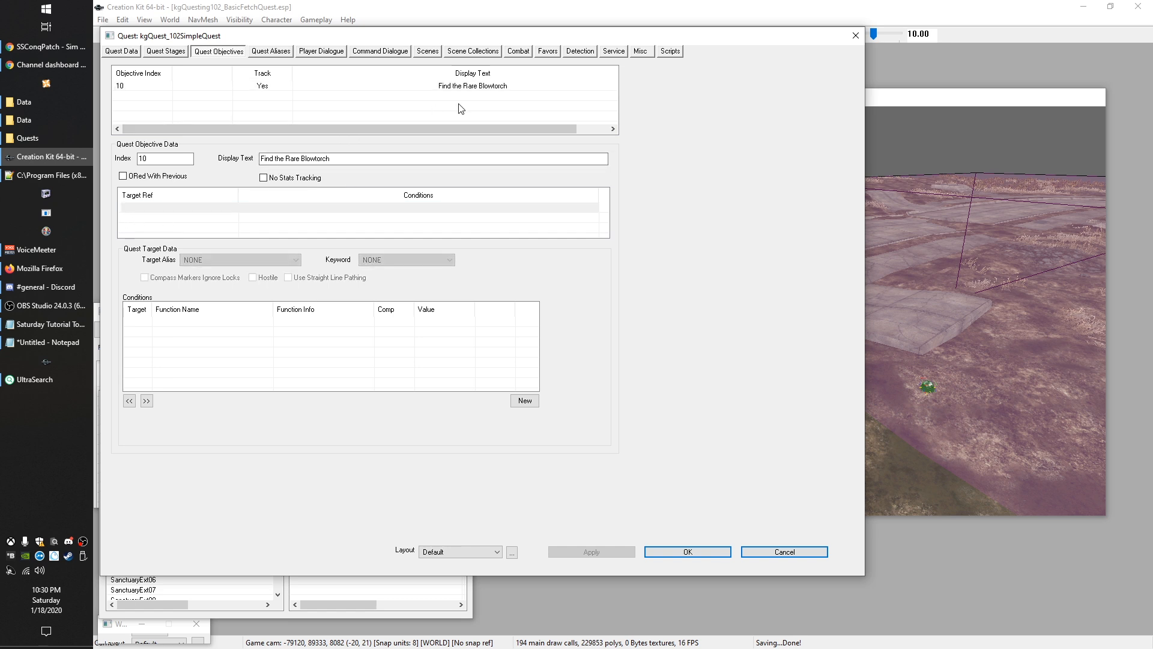
pyautogui.click(216, 87)
pyautogui.click(436, 101)
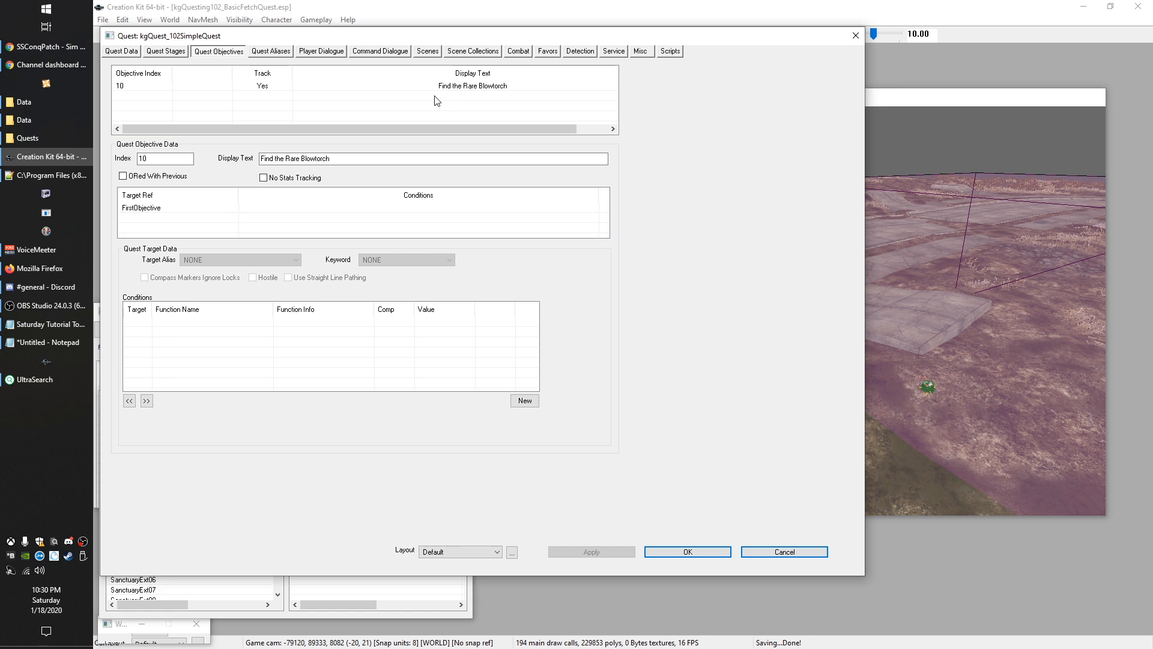
# Step: Add a quest objective with index 20 and display text "Ring the Bell", and accept the quest changes
pyautogui.rightClick(159, 102)
pyautogui.click(193, 104)
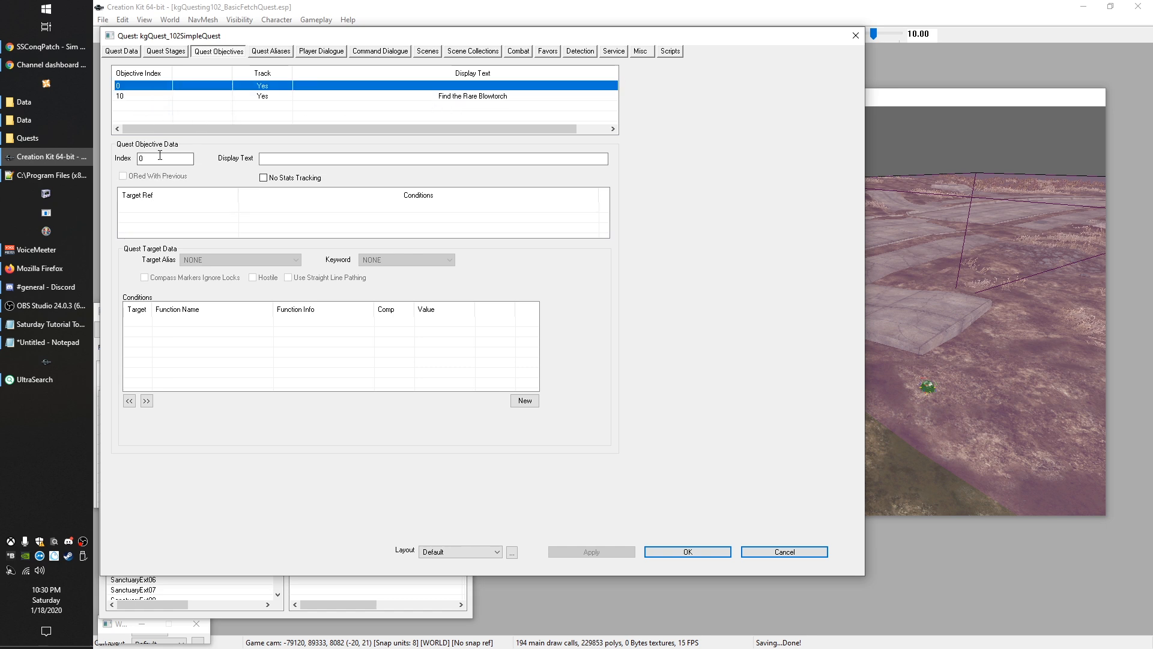
pyautogui.doubleClick(141, 158)
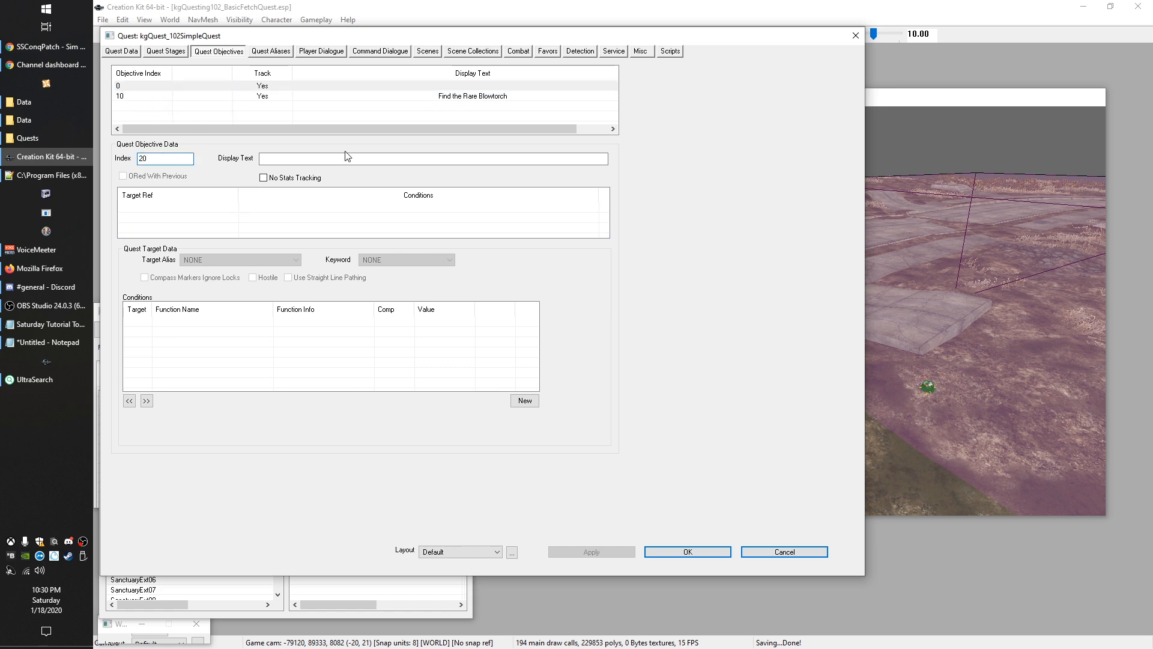
pyautogui.click(360, 158)
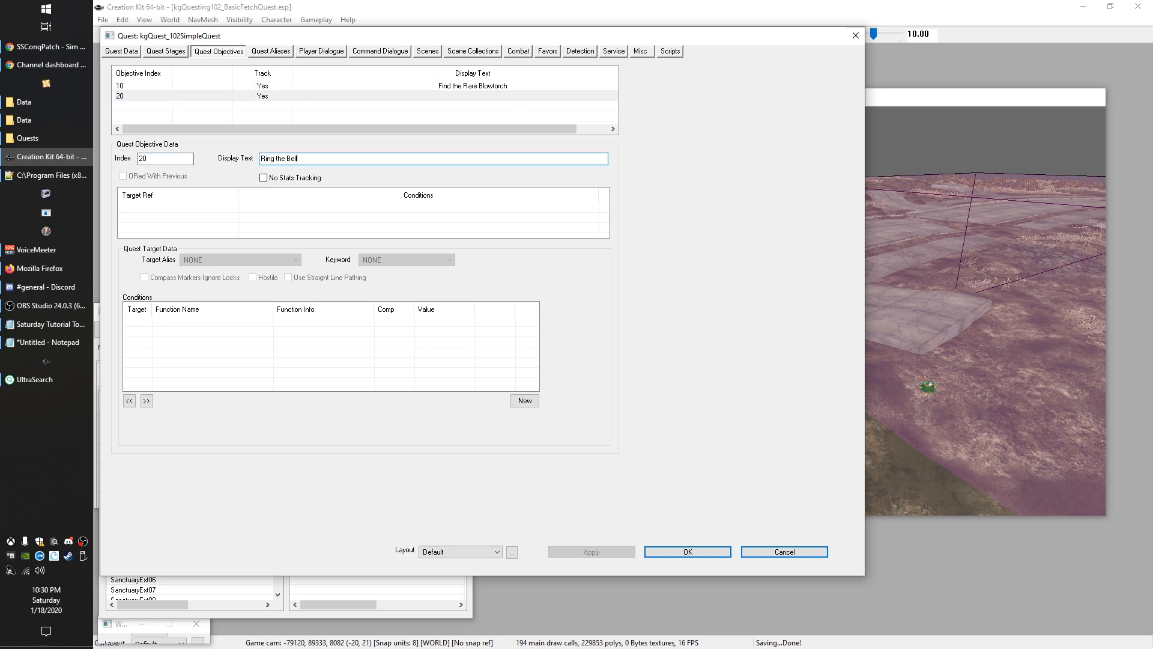
pyautogui.click(458, 108)
pyautogui.click(472, 87)
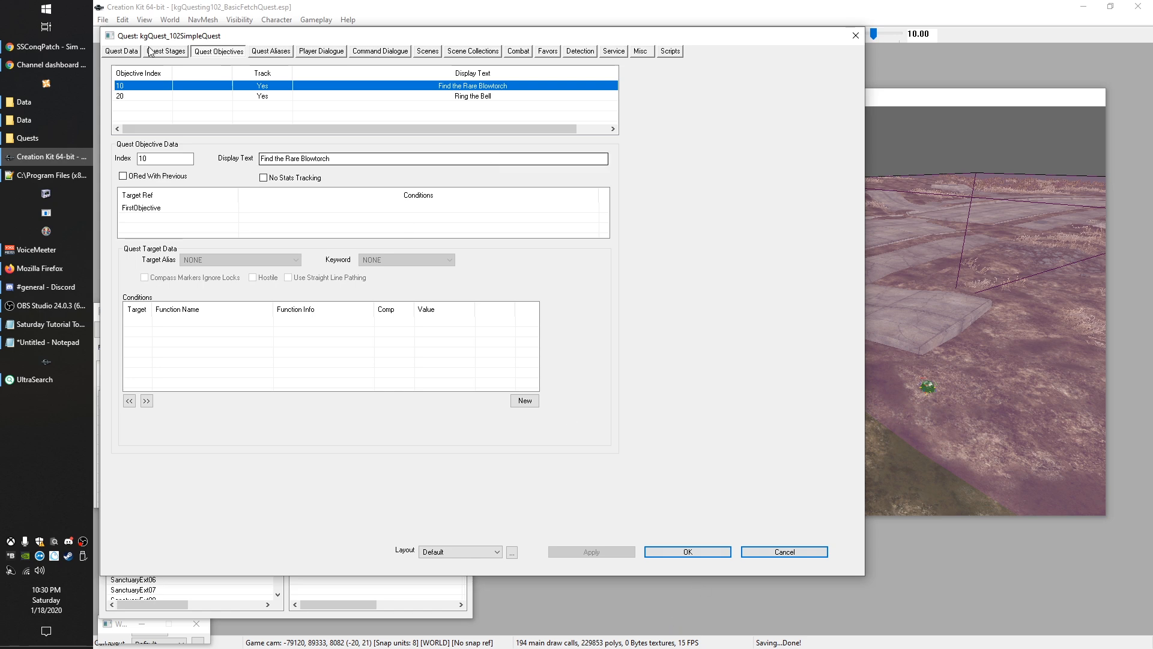
pyautogui.click(692, 556)
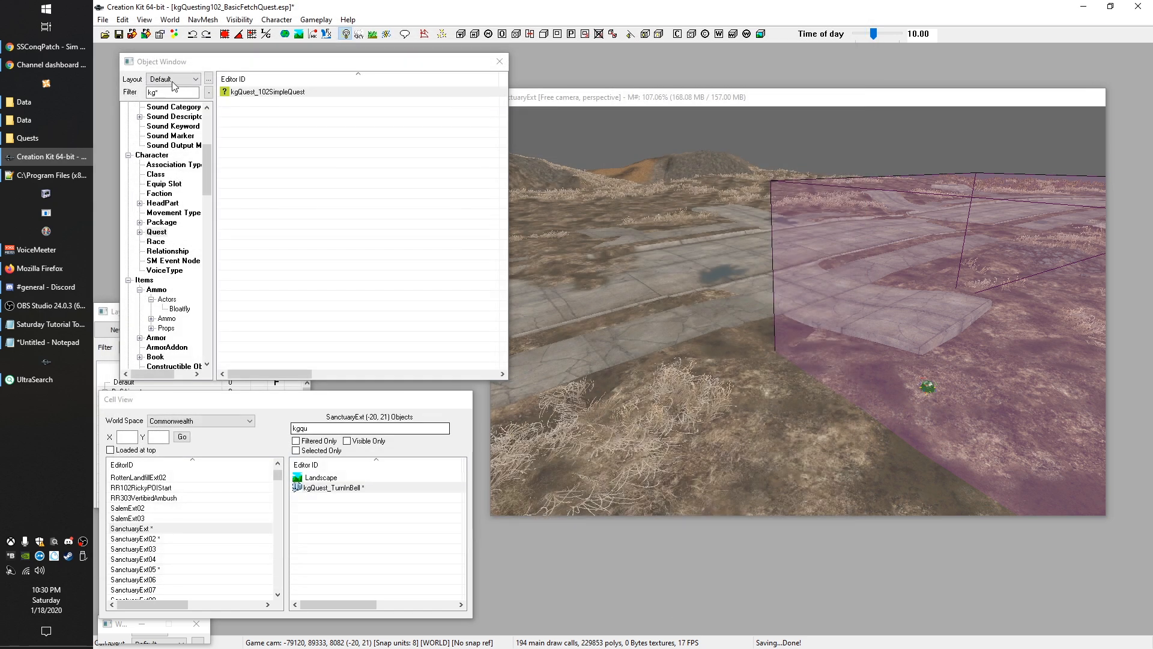
# Step: Reopen kgQuest_102SimpleQuest at its quest aliases and filter the SanctuaryExt cell's objects by "torch"
pyautogui.doubleClick(253, 91)
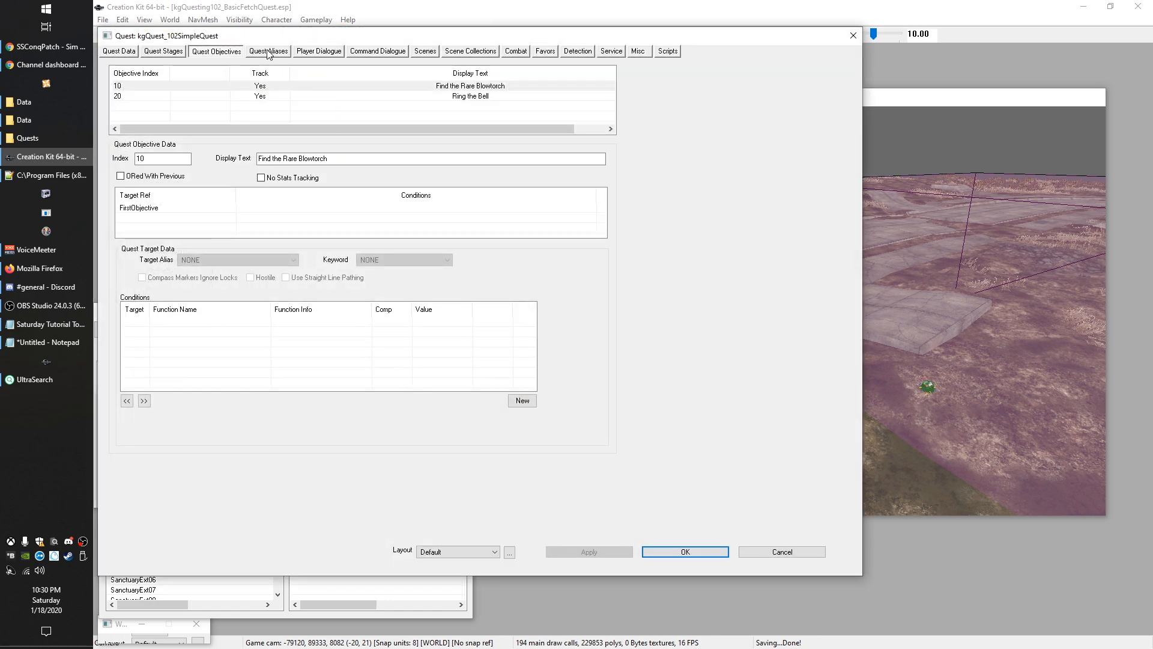
pyautogui.click(269, 52)
pyautogui.click(930, 98)
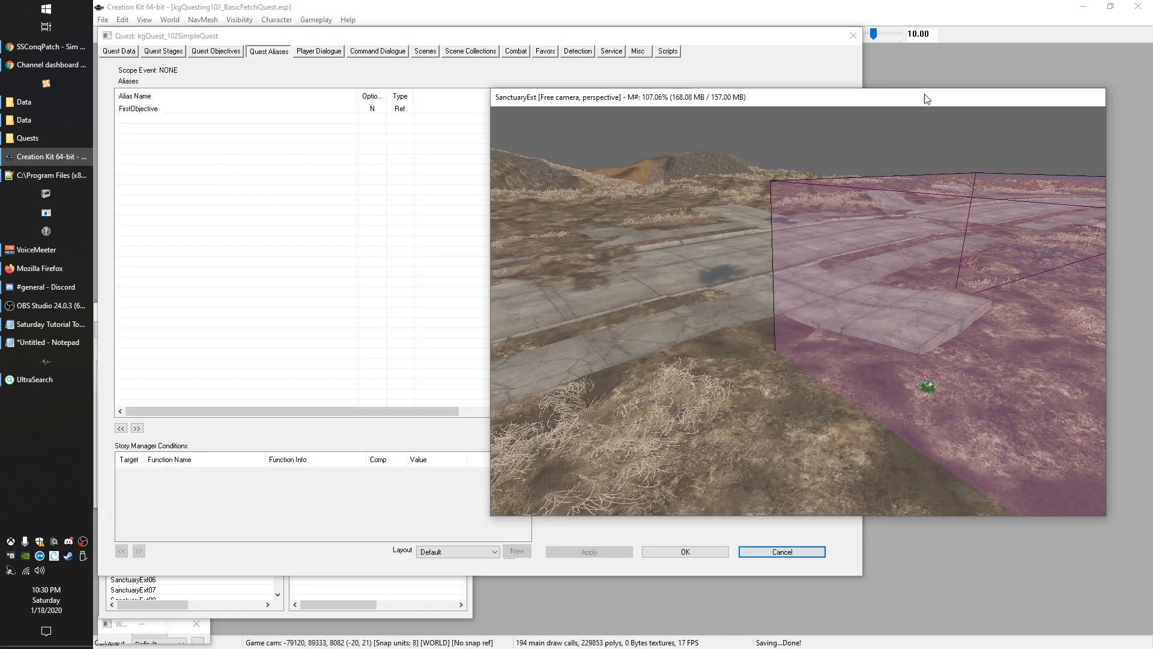
pyautogui.scroll(-1, 568, 426)
pyautogui.click(344, 604)
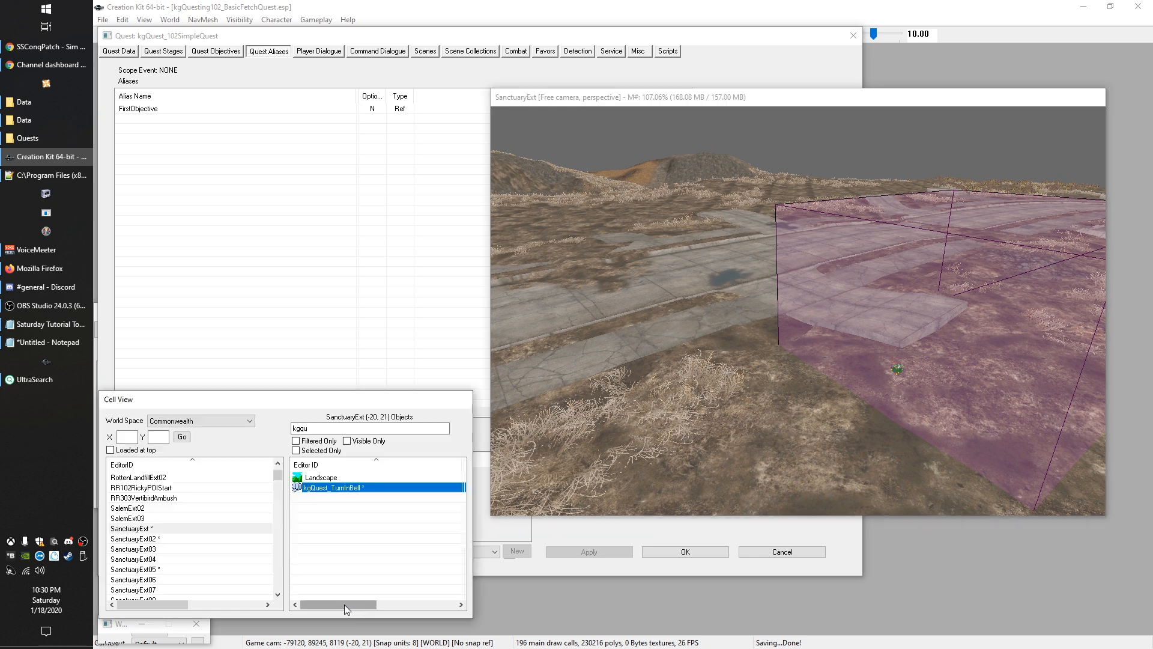
pyautogui.doubleClick(348, 428)
pyautogui.write('t')
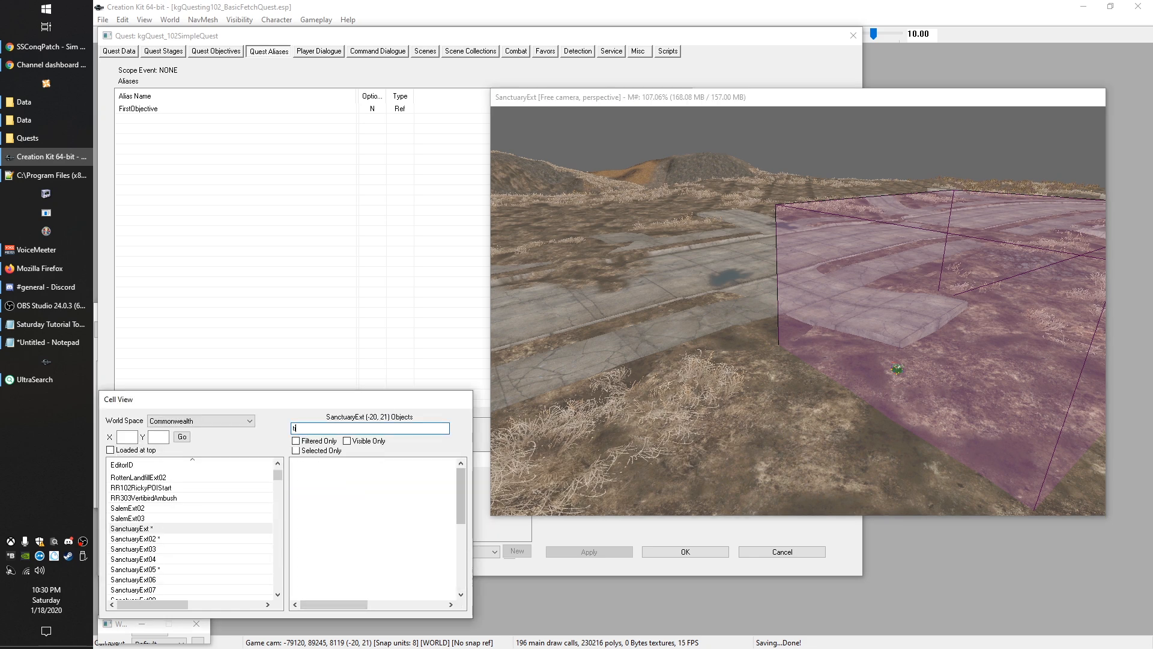
pyautogui.write('orch')
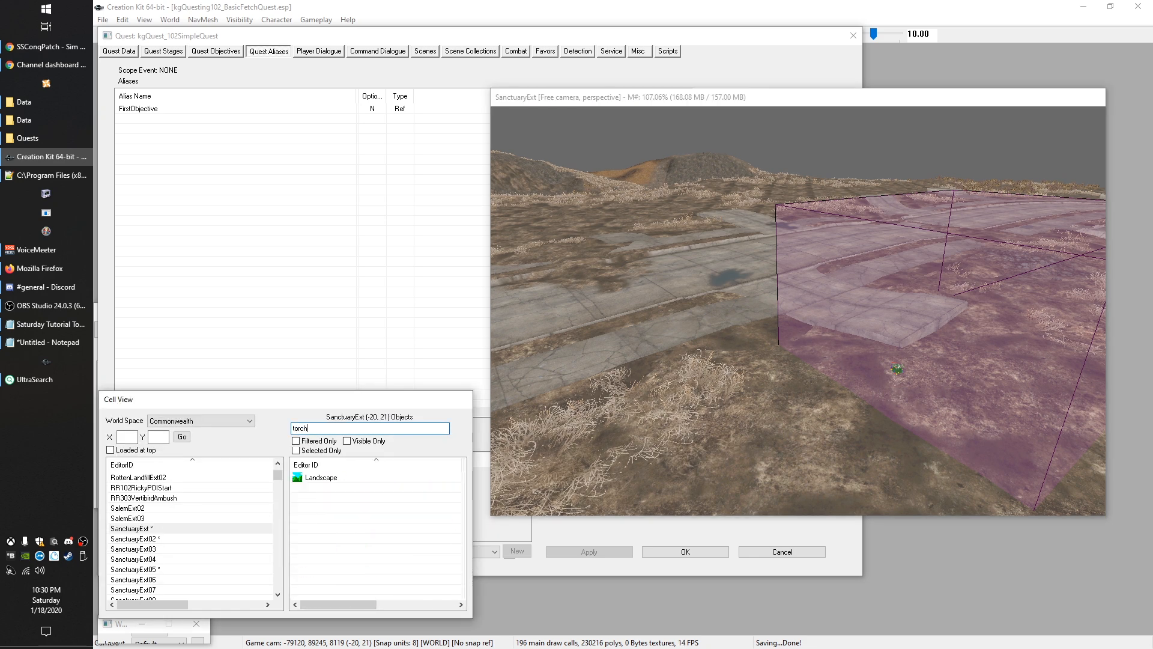
# Step: Limit the object list to filtered objects and bring Blowtorch_Rare from cell SanctuaryExt05 into the render view
pyautogui.click(372, 442)
pyautogui.click(137, 530)
pyautogui.click(138, 538)
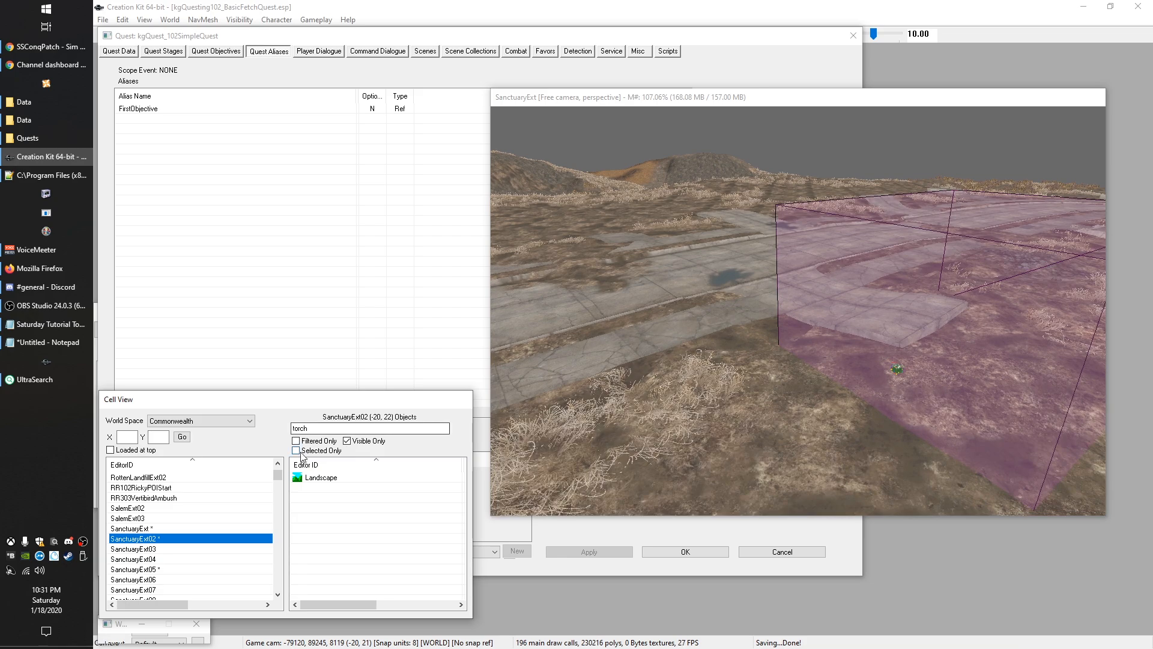
pyautogui.click(305, 445)
pyautogui.scroll(-2, 657, 411)
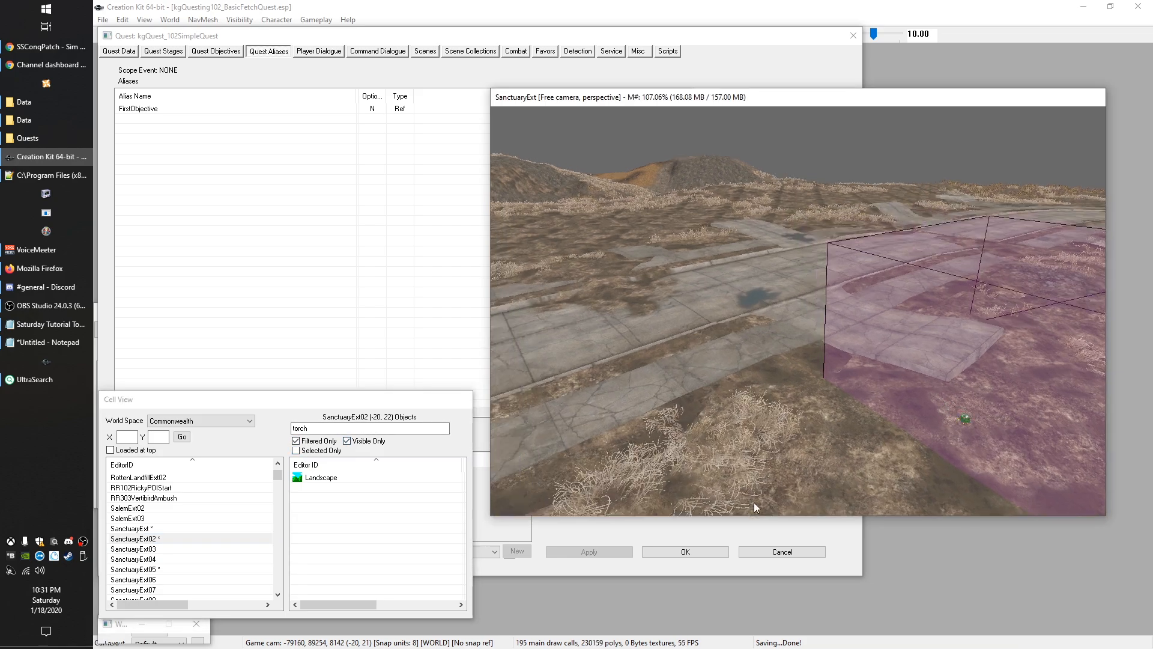
pyautogui.scroll(5, 708, 407)
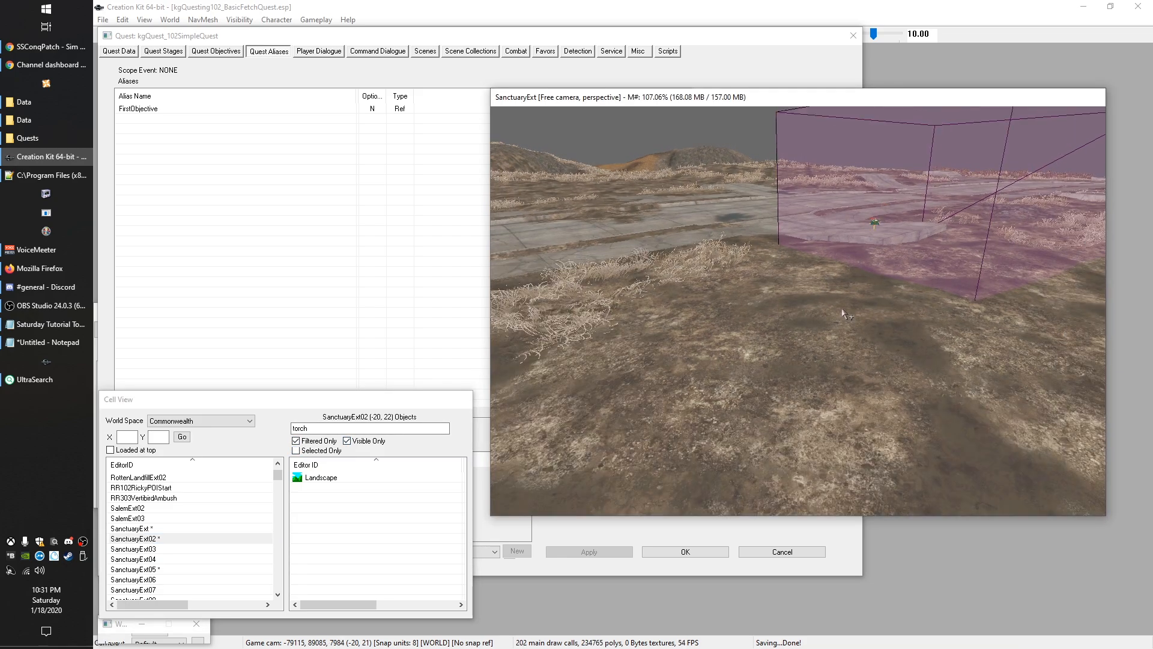
pyautogui.scroll(4, 840, 324)
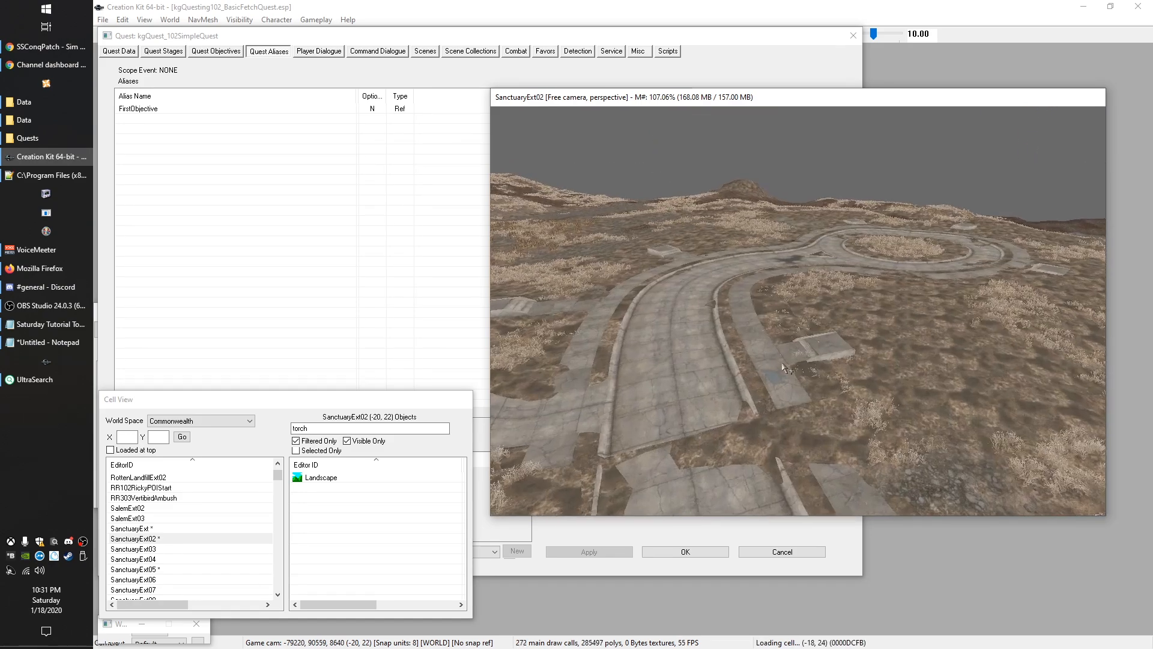
pyautogui.scroll(4, 771, 342)
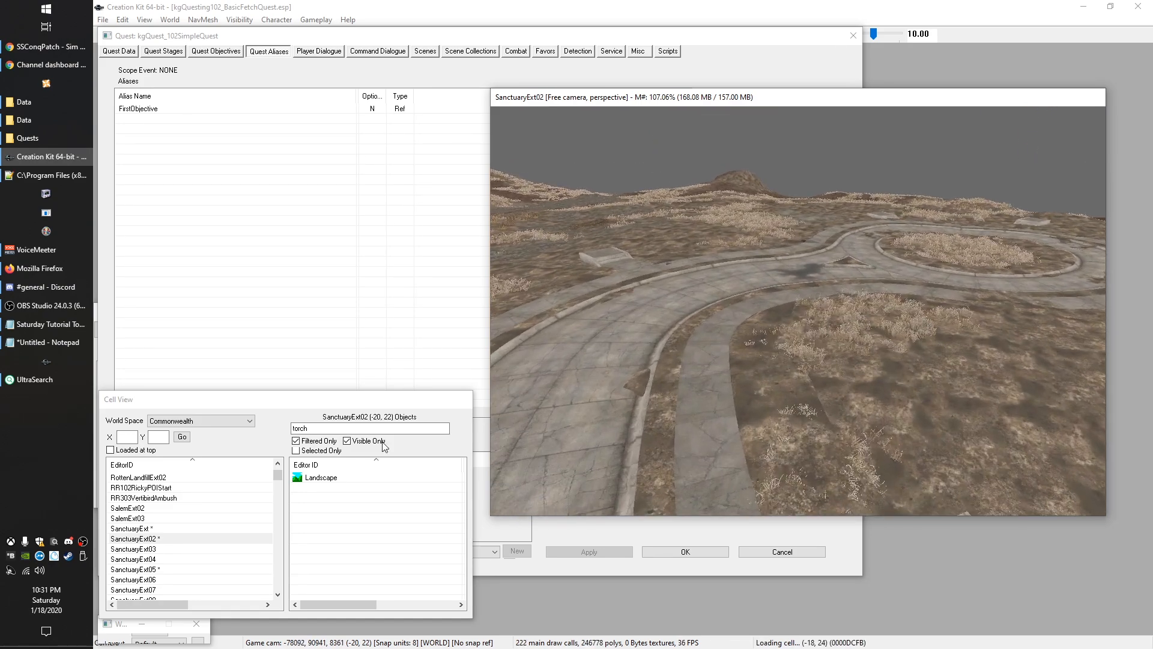
pyautogui.click(347, 440)
pyautogui.scroll(5, 675, 401)
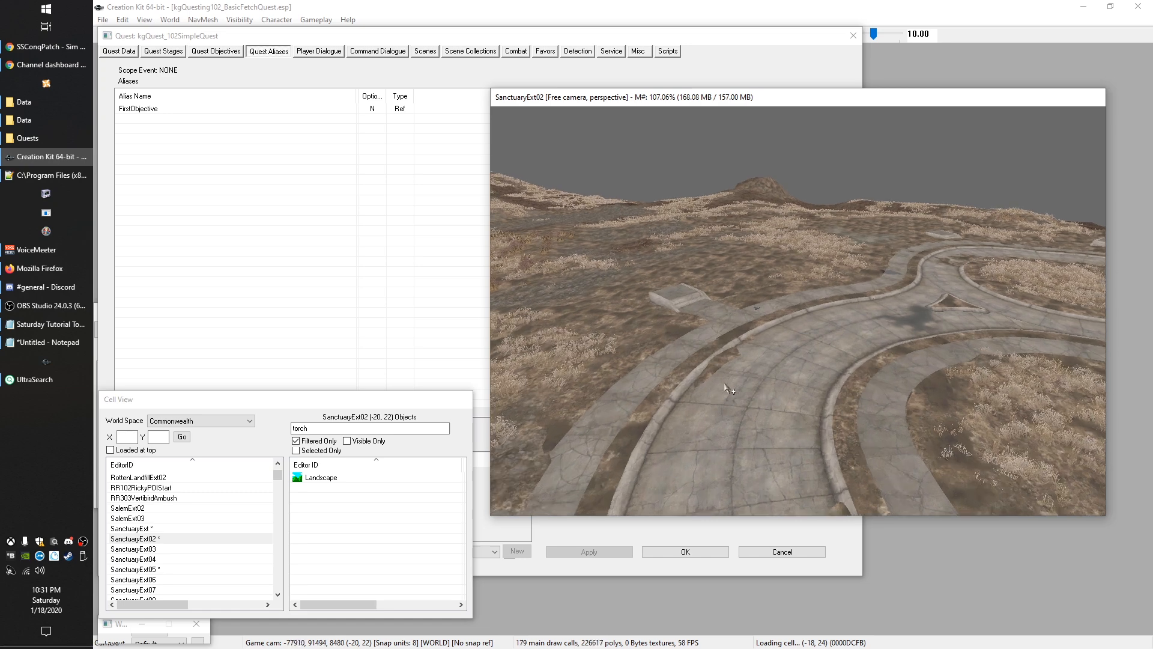
pyautogui.scroll(3, 683, 426)
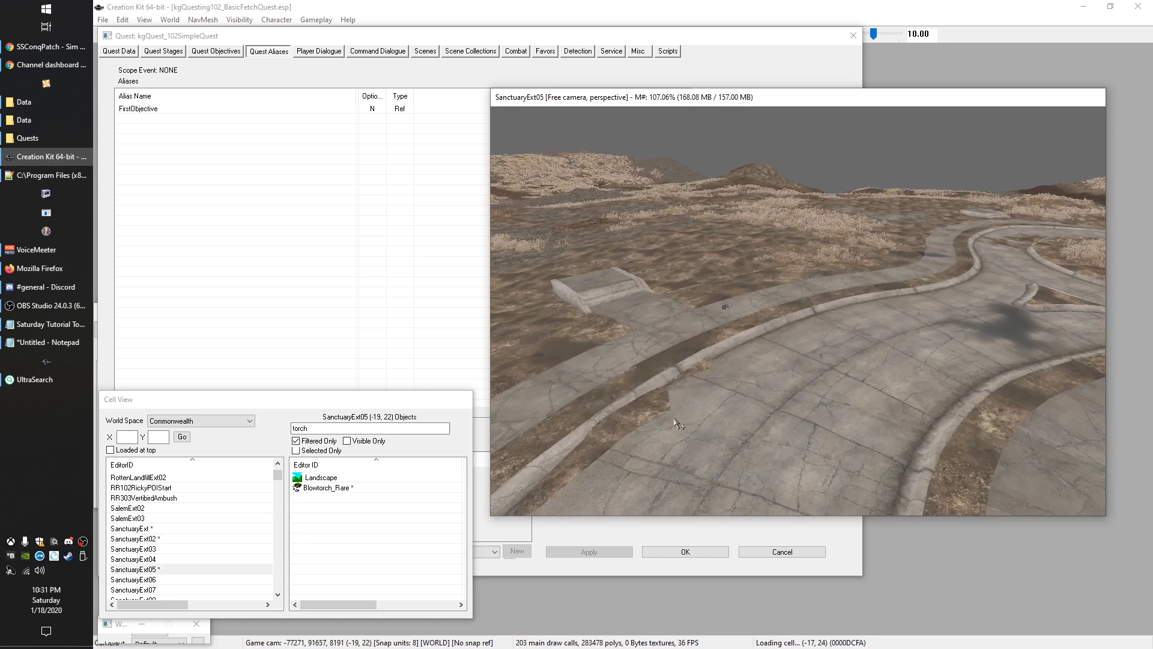
pyautogui.doubleClick(330, 488)
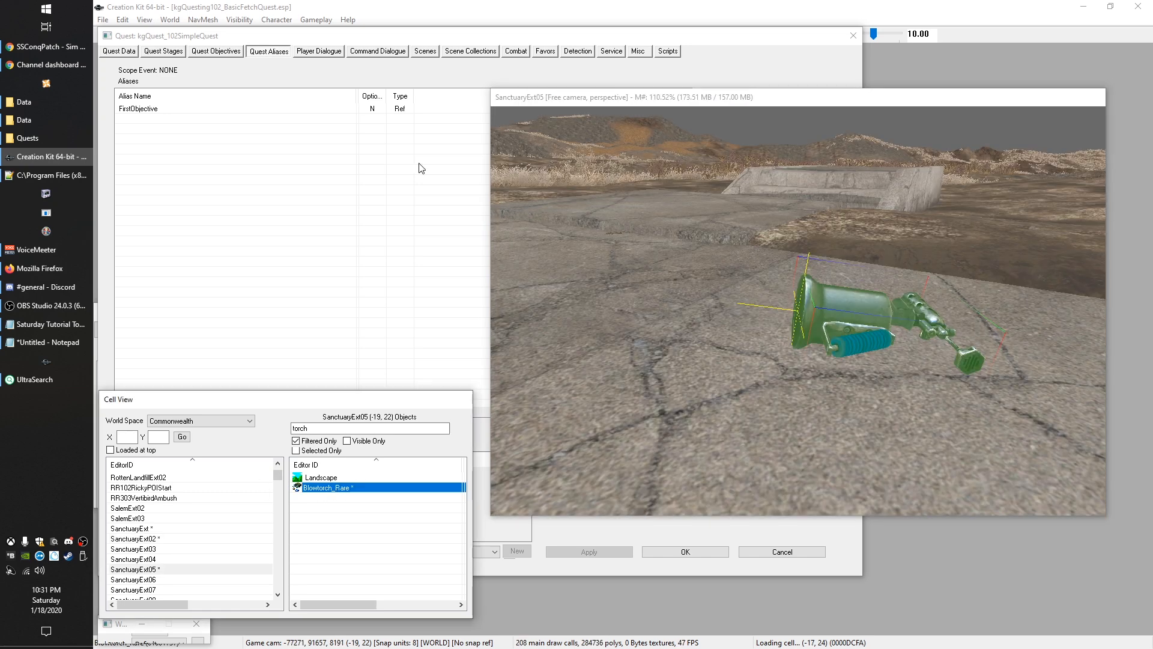
# Step: Fill the FirstObjective alias with the Blowtorch_Rare reference from the render view, keep the specific reference fill type, and flag it as Quest Object
pyautogui.doubleClick(138, 110)
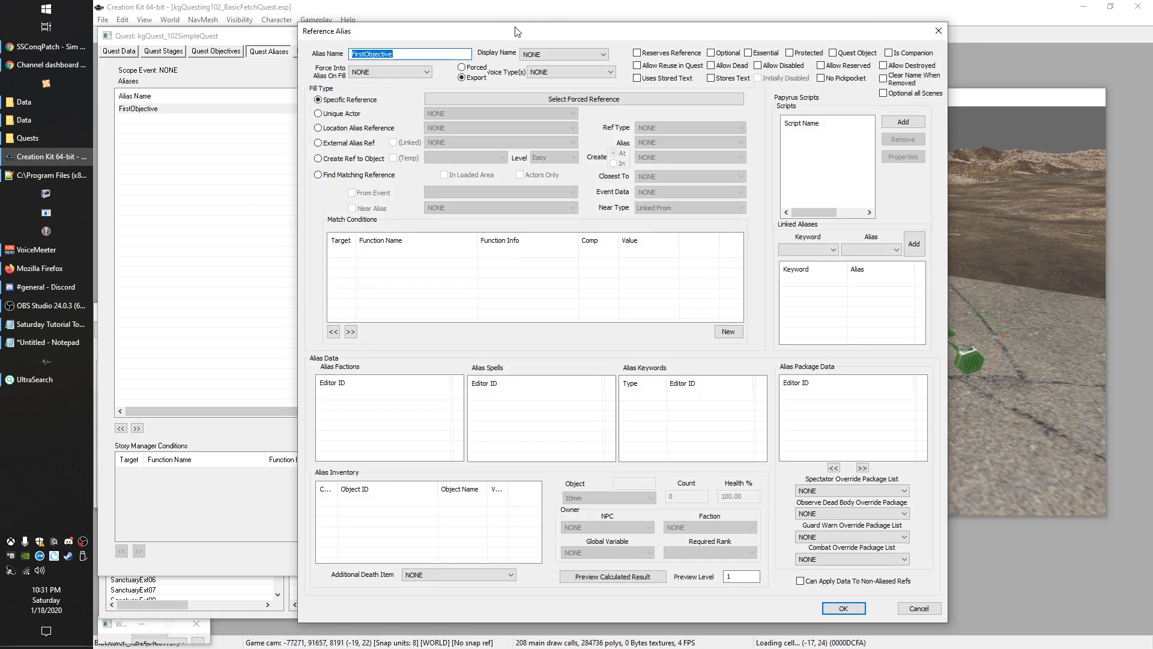
pyautogui.moveTo(517, 32); pyautogui.dragTo(353, 32)
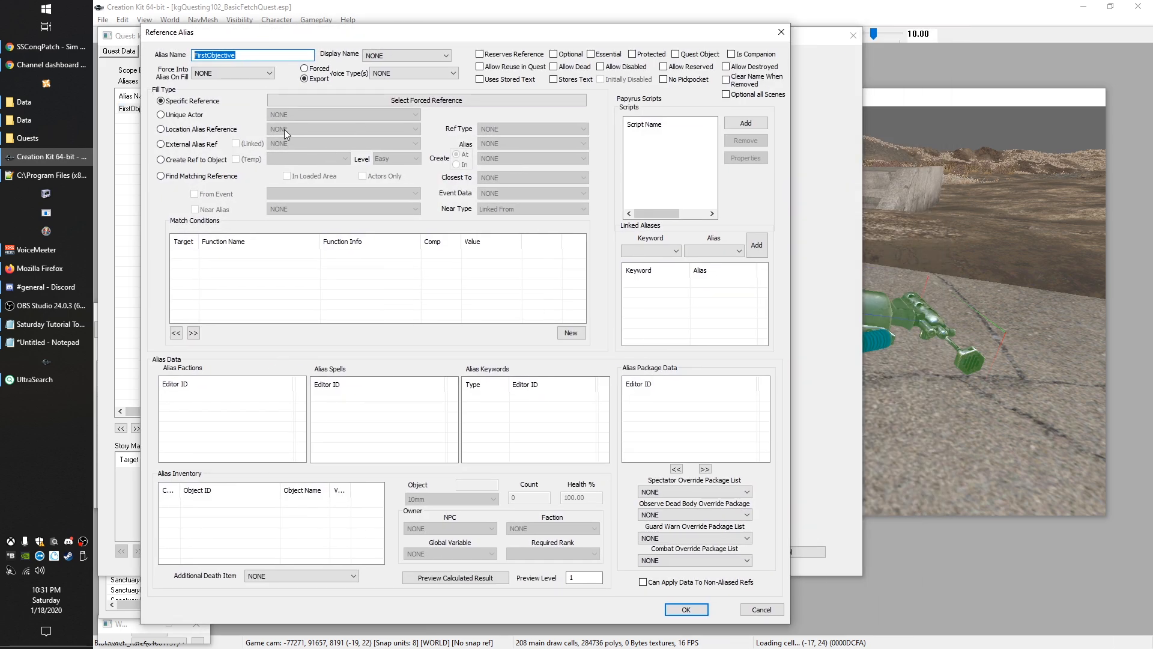
pyautogui.click(300, 100)
pyautogui.click(214, 79)
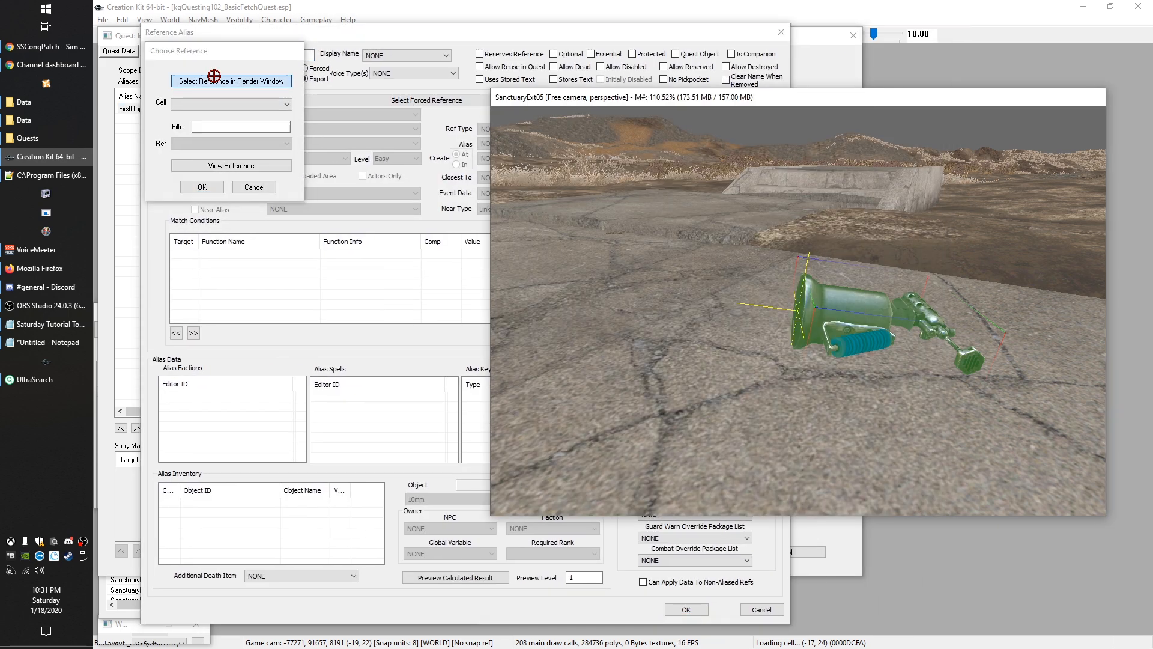
pyautogui.click(822, 305)
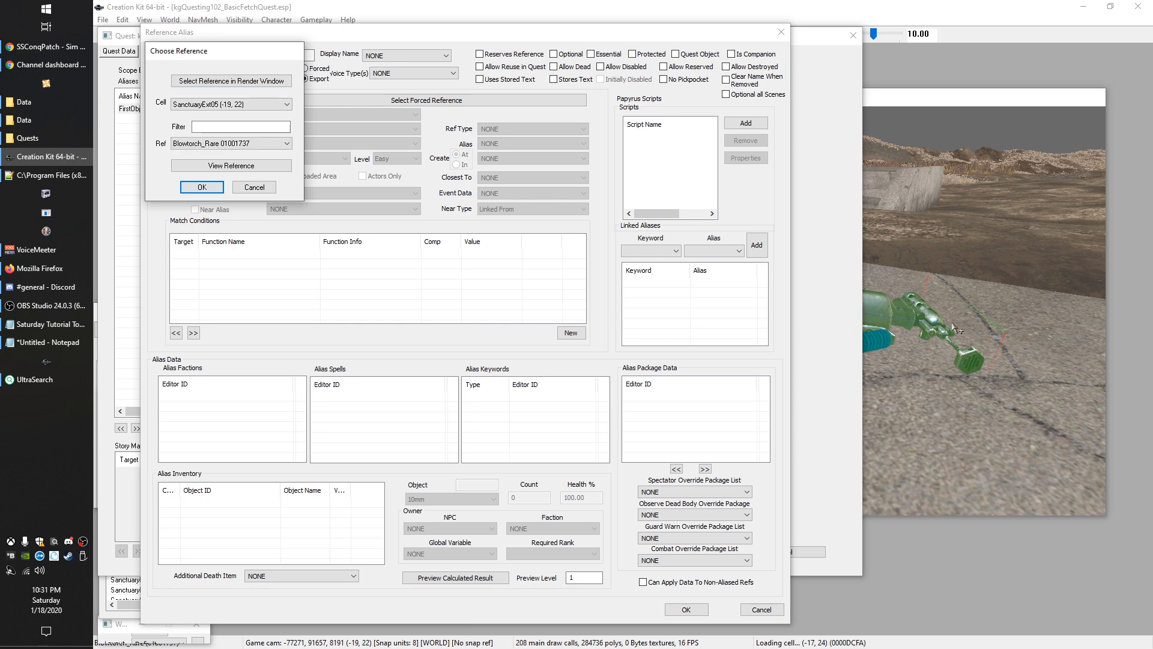
pyautogui.click(199, 187)
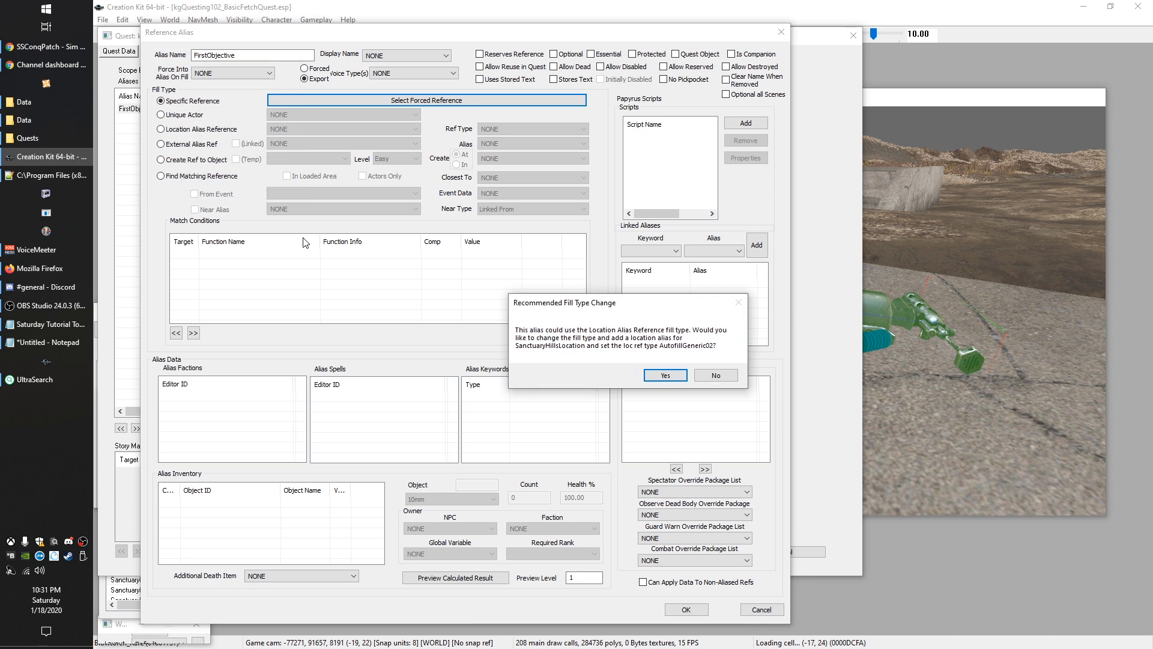
pyautogui.click(726, 377)
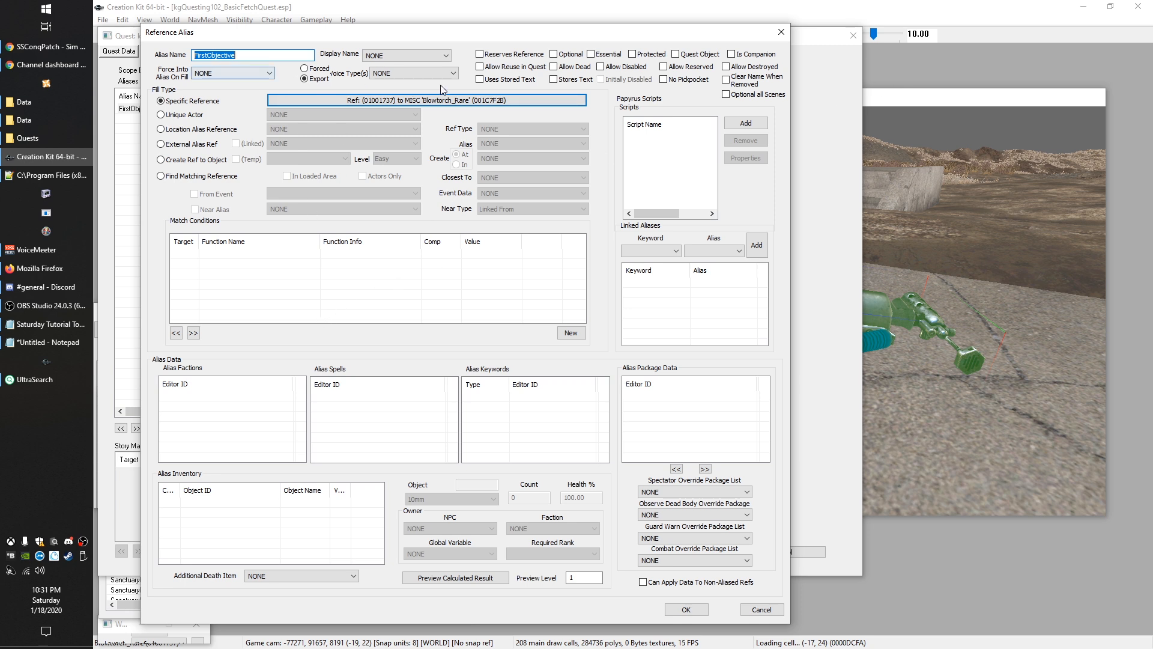
pyautogui.click(696, 54)
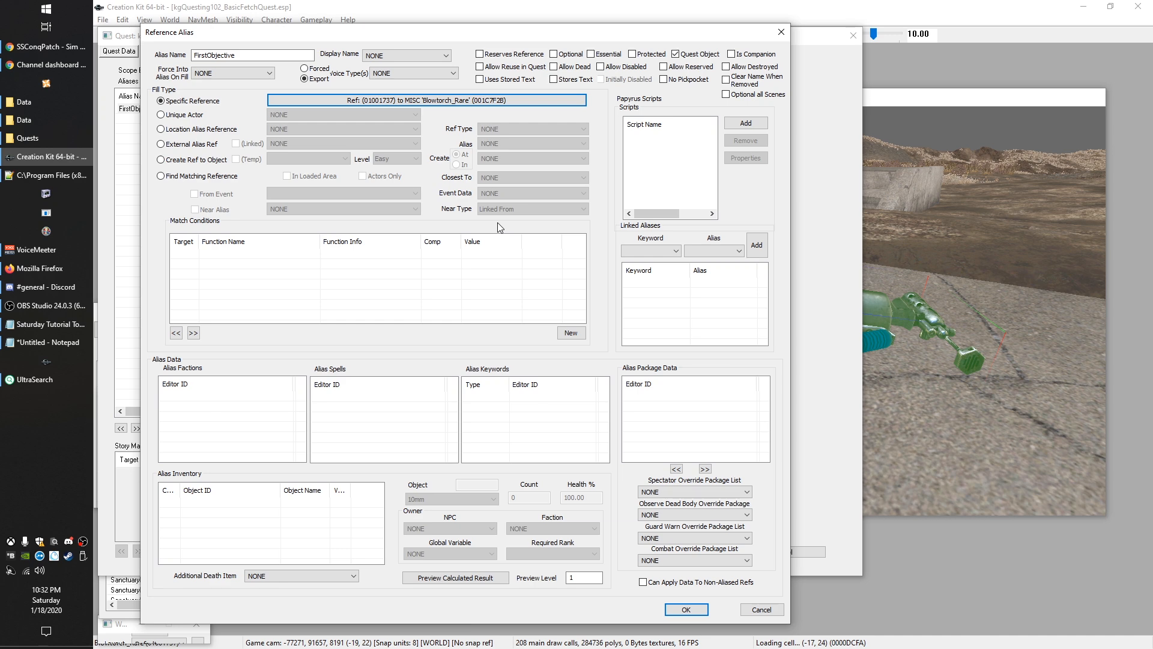
# Step: Open the blowtorch's reference from the render view and bring up its base object for editing
pyautogui.click(925, 90)
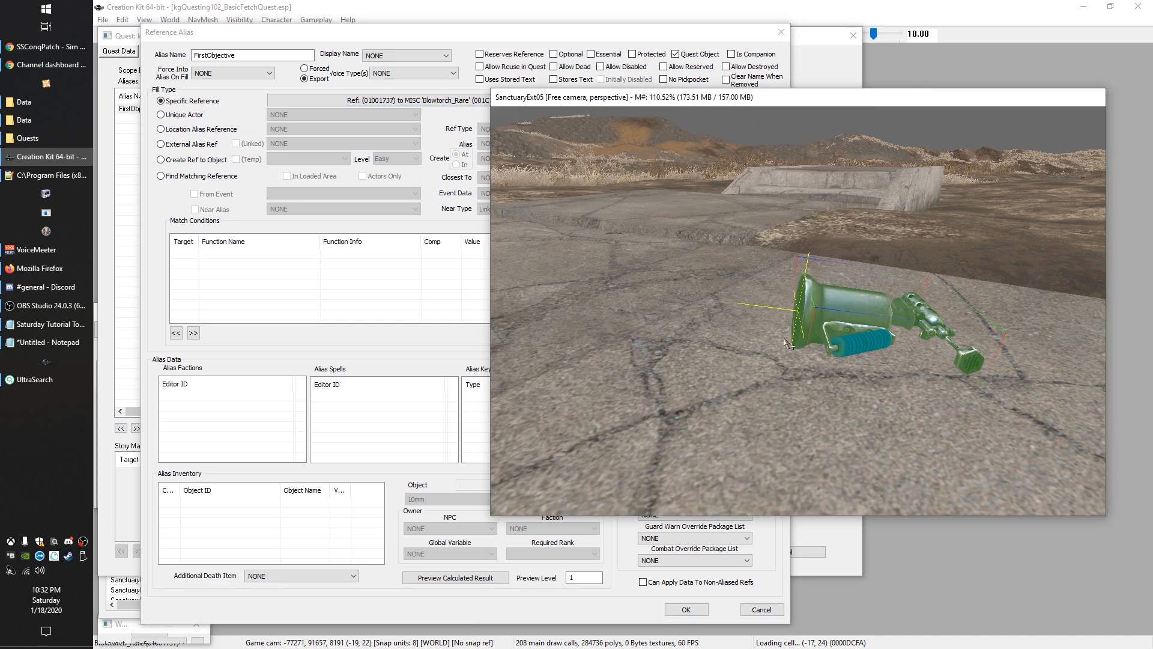
pyautogui.doubleClick(817, 314)
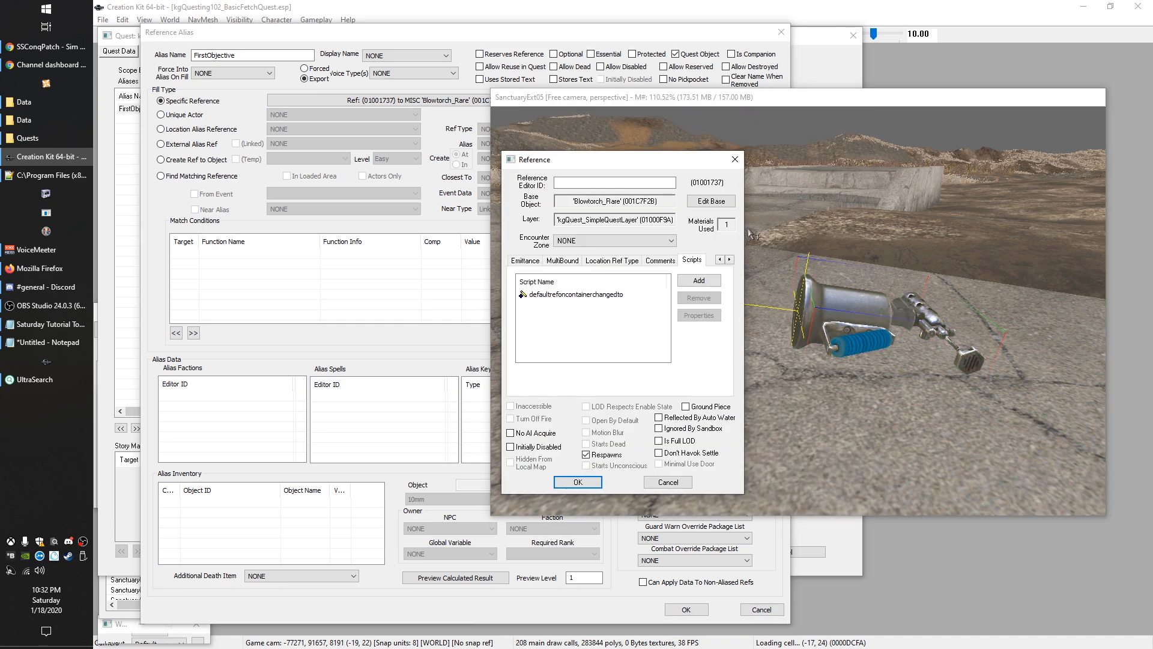
pyautogui.click(712, 201)
pyautogui.moveTo(542, 174); pyautogui.dragTo(597, 160)
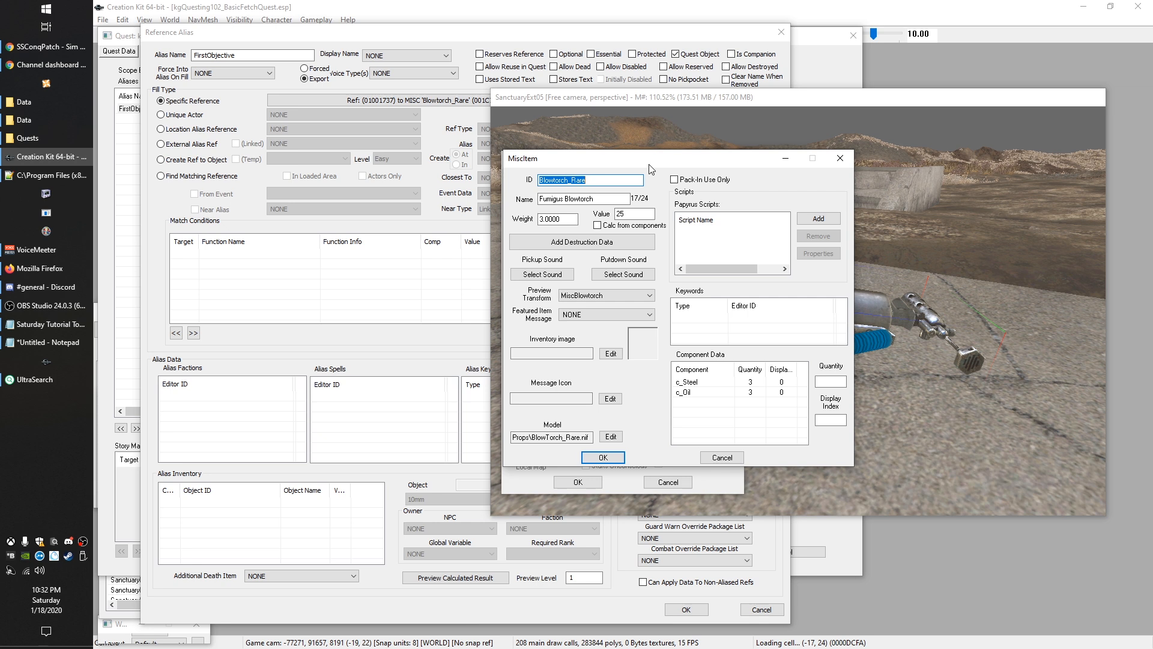
pyautogui.click(706, 334)
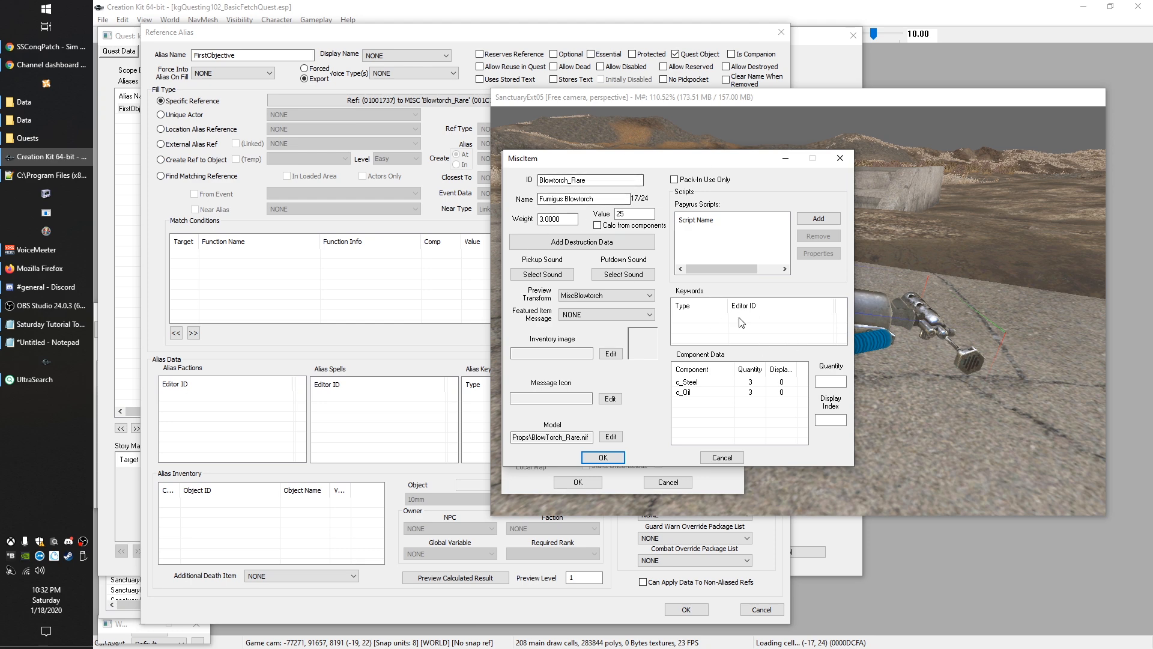
pyautogui.rightClick(699, 338)
pyautogui.click(730, 339)
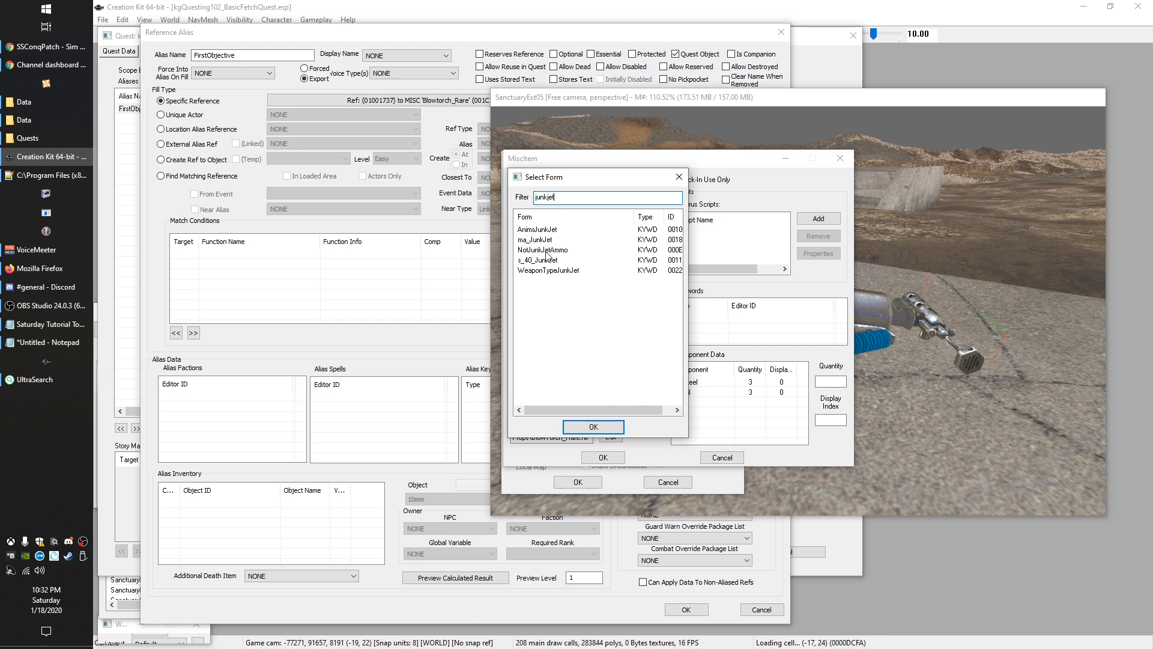
pyautogui.click(680, 177)
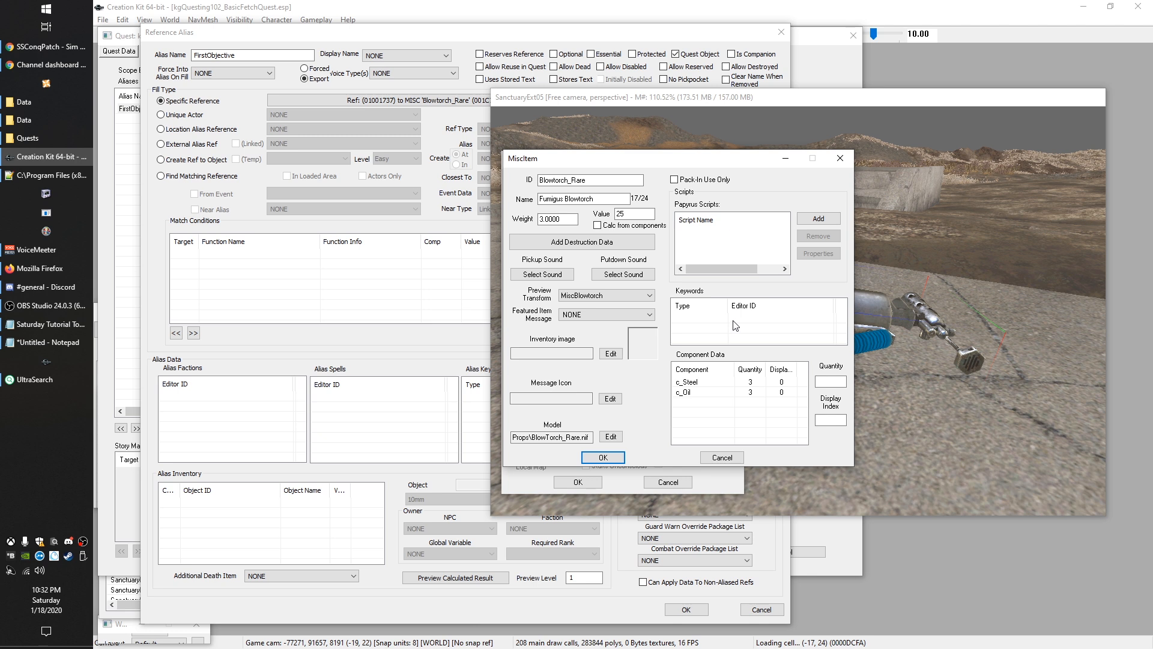
# Step: Change the base item's name to Rare Blowtorch, leaving its ID as Blowtorch_Rare
pyautogui.doubleClick(558, 200)
pyautogui.click(564, 199)
pyautogui.moveTo(566, 198); pyautogui.dragTo(538, 199)
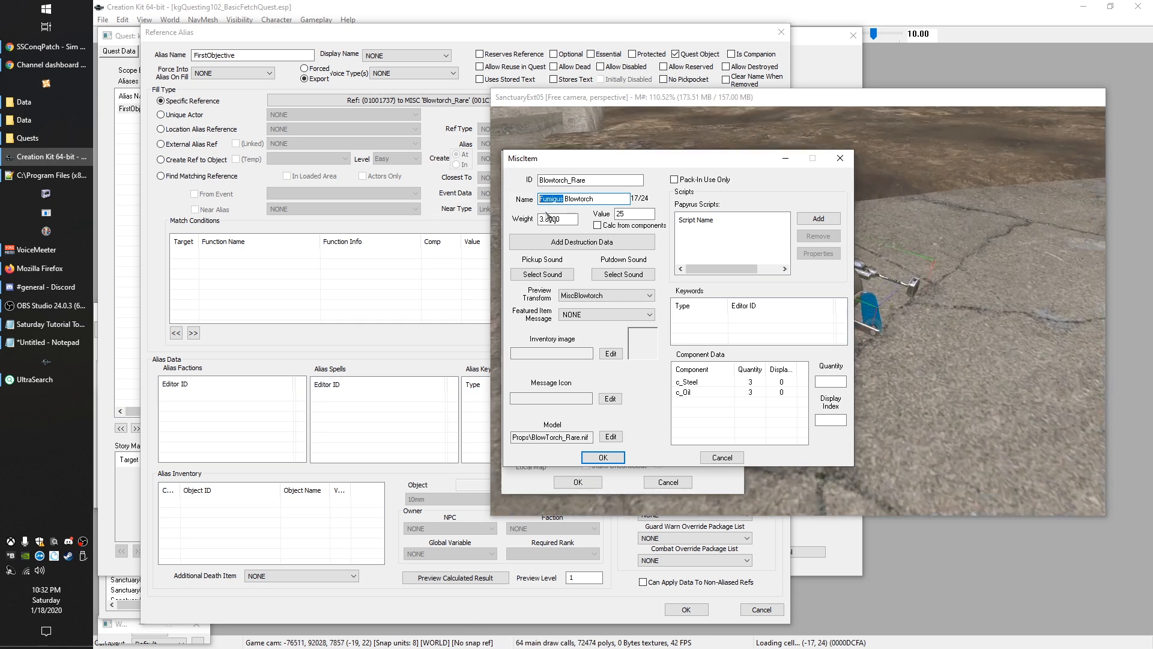
pyautogui.write('Rare')
pyautogui.click(572, 179)
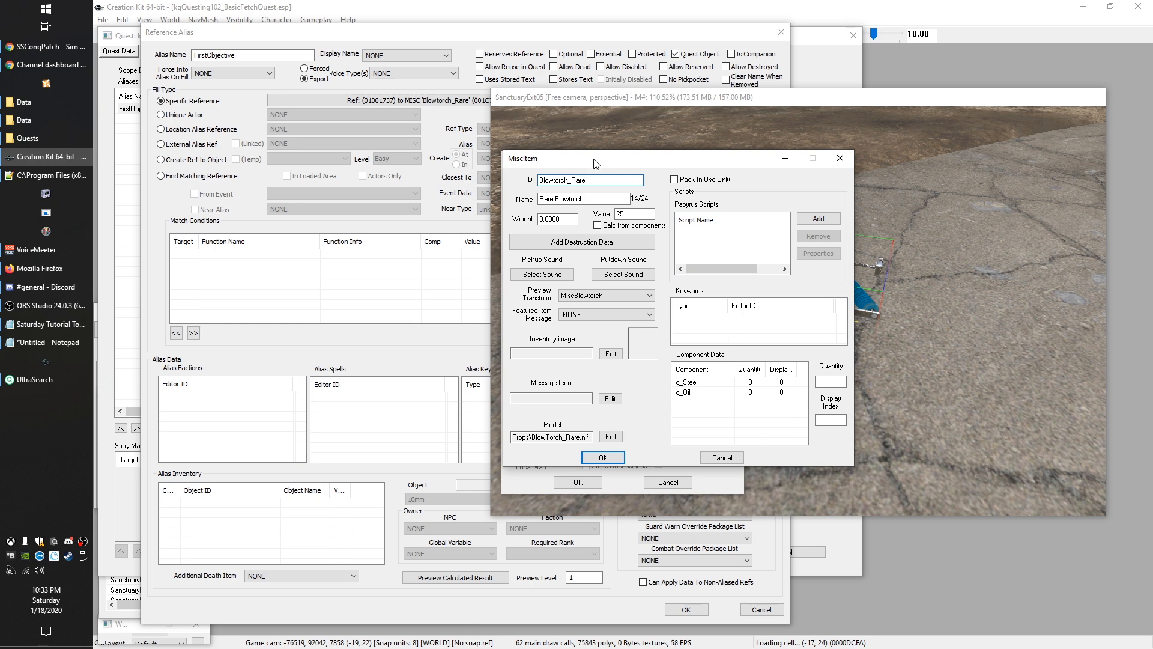
# Step: Accept the FirstObjective alias settings and the changes to kgQuest_102SimpleQuest
pyautogui.moveTo(597, 162); pyautogui.dragTo(815, 107)
pyautogui.click(451, 36)
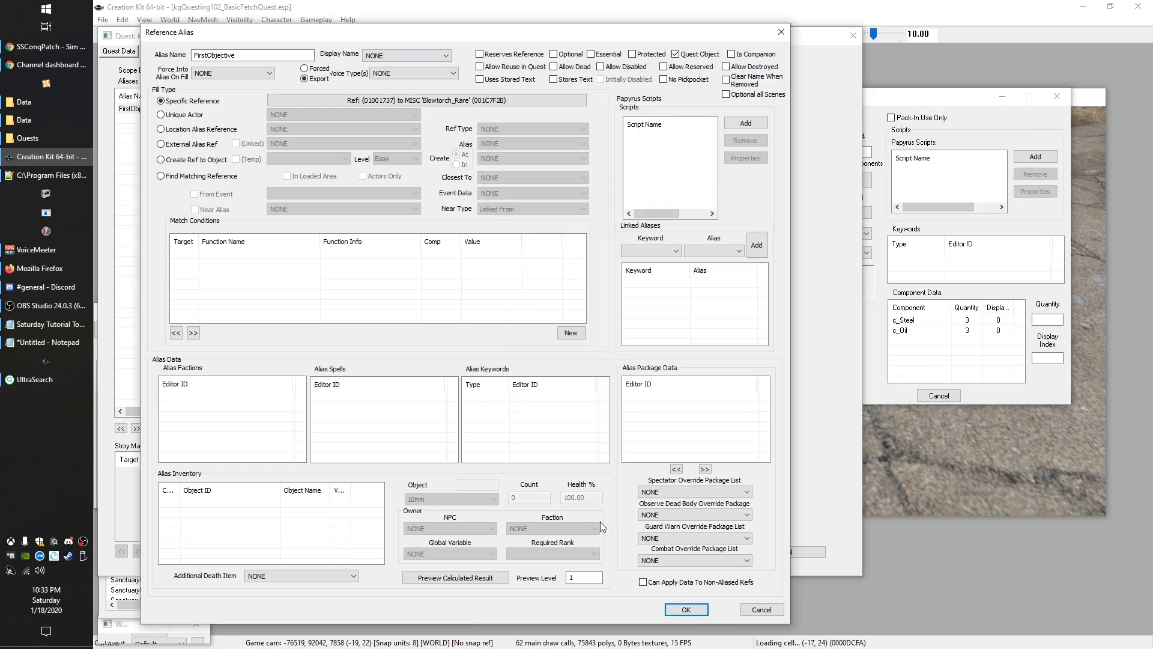
pyautogui.click(697, 609)
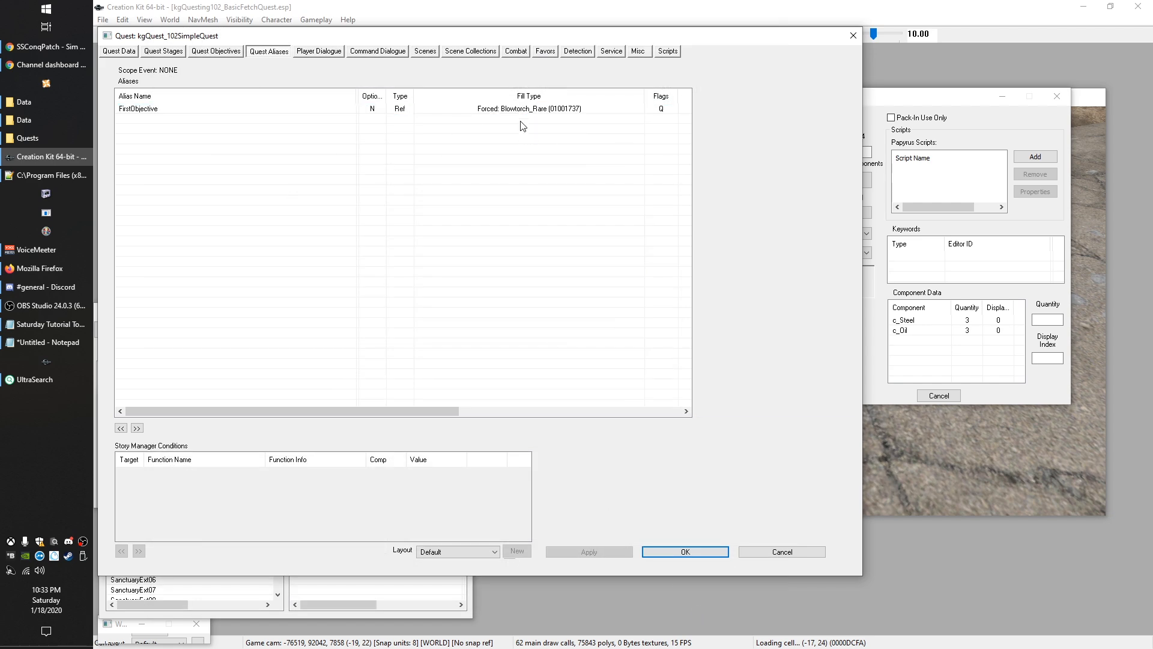
pyautogui.click(667, 551)
# Step: Discard the open item edits, and set the blowtorch base object's ID to kgQuest_Blowtorch_Rare and its name to Rare Blowtorch
pyautogui.moveTo(825, 96); pyautogui.dragTo(736, 60)
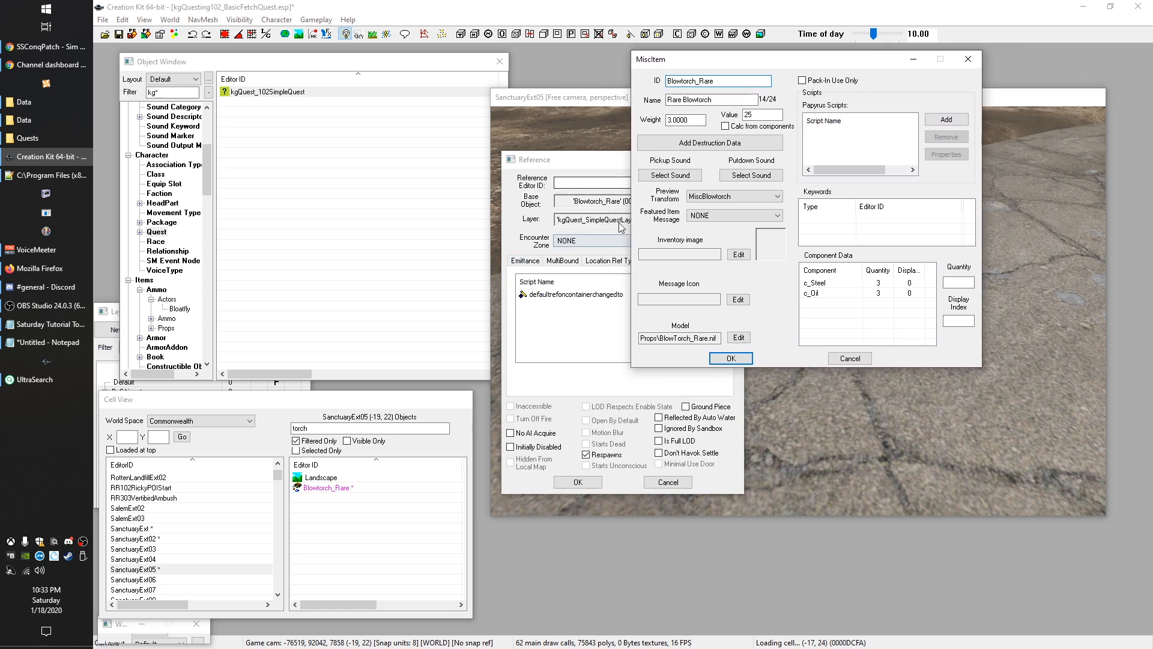
pyautogui.click(969, 64)
pyautogui.moveTo(690, 159); pyautogui.dragTo(625, 145)
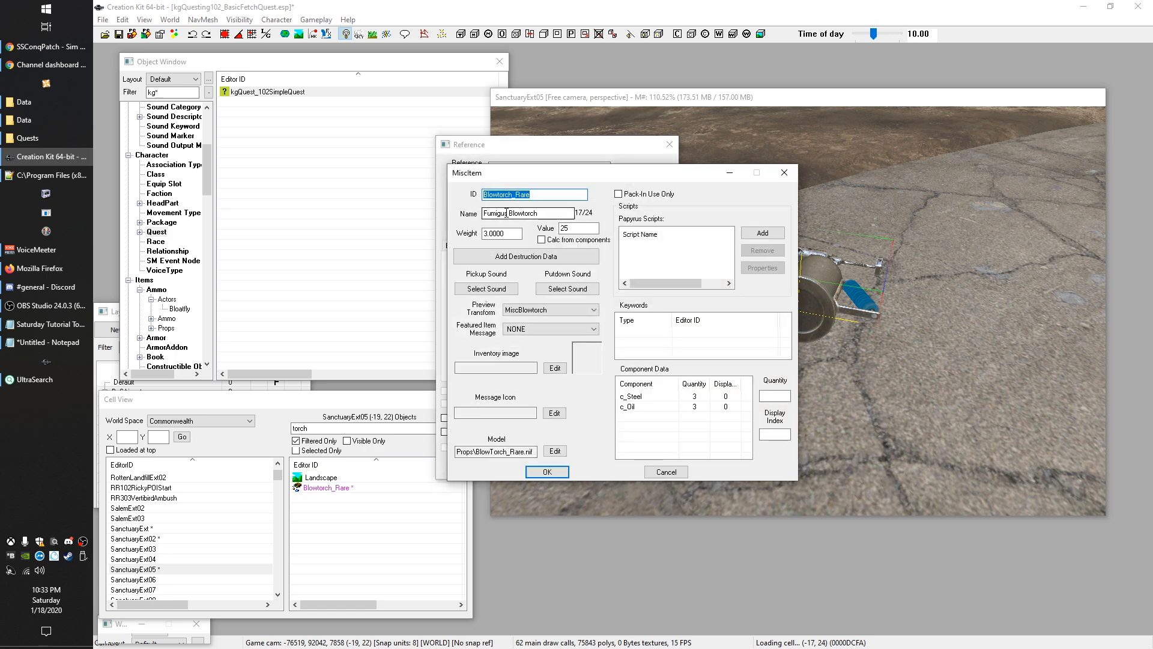
pyautogui.click(487, 194)
pyautogui.write('kgQuest_')
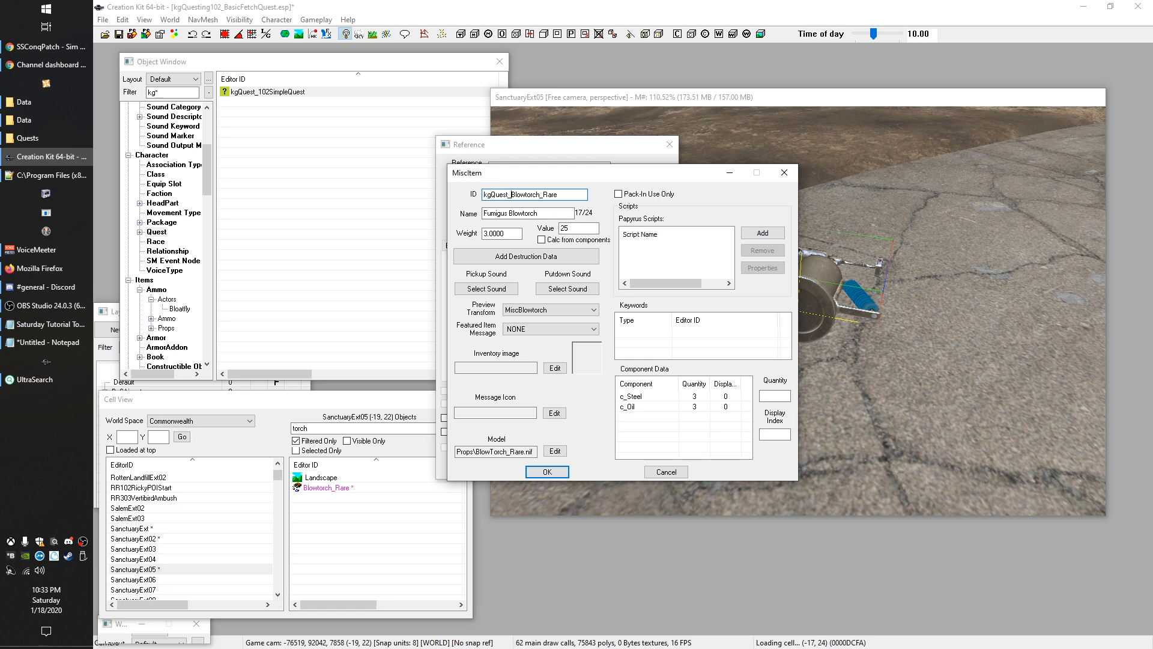
pyautogui.doubleClick(506, 214)
pyautogui.write('Rare')
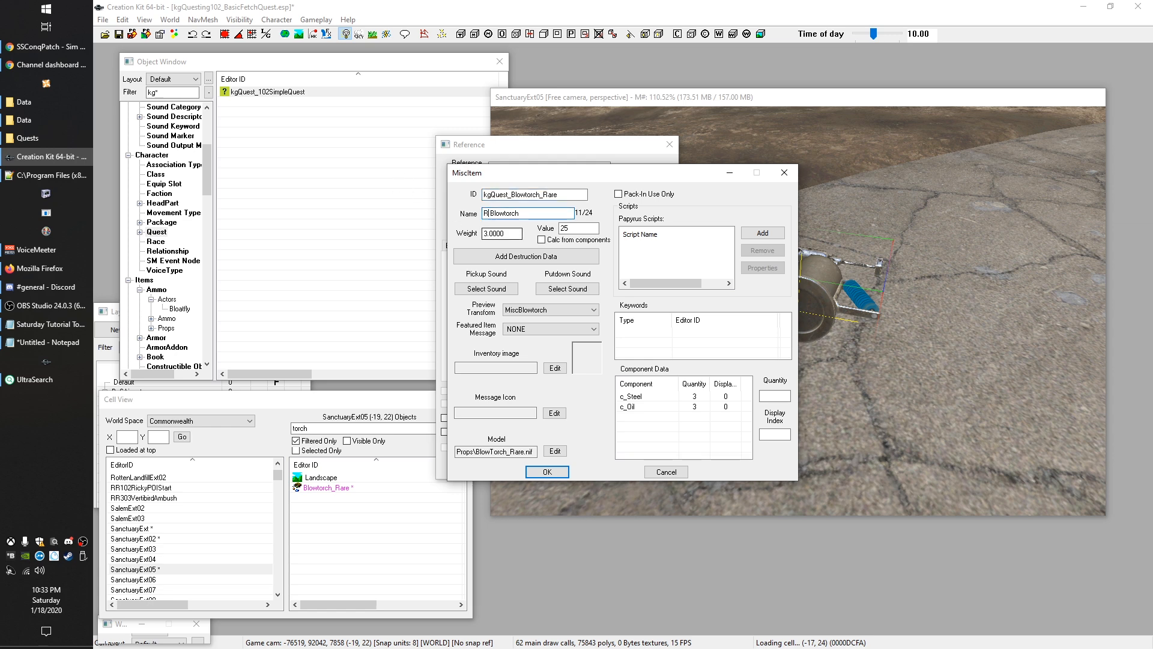
# Step: Add the NotJunkJetAmmo keyword to the Rare Blowtorch item
pyautogui.rightClick(660, 341)
pyautogui.click(686, 357)
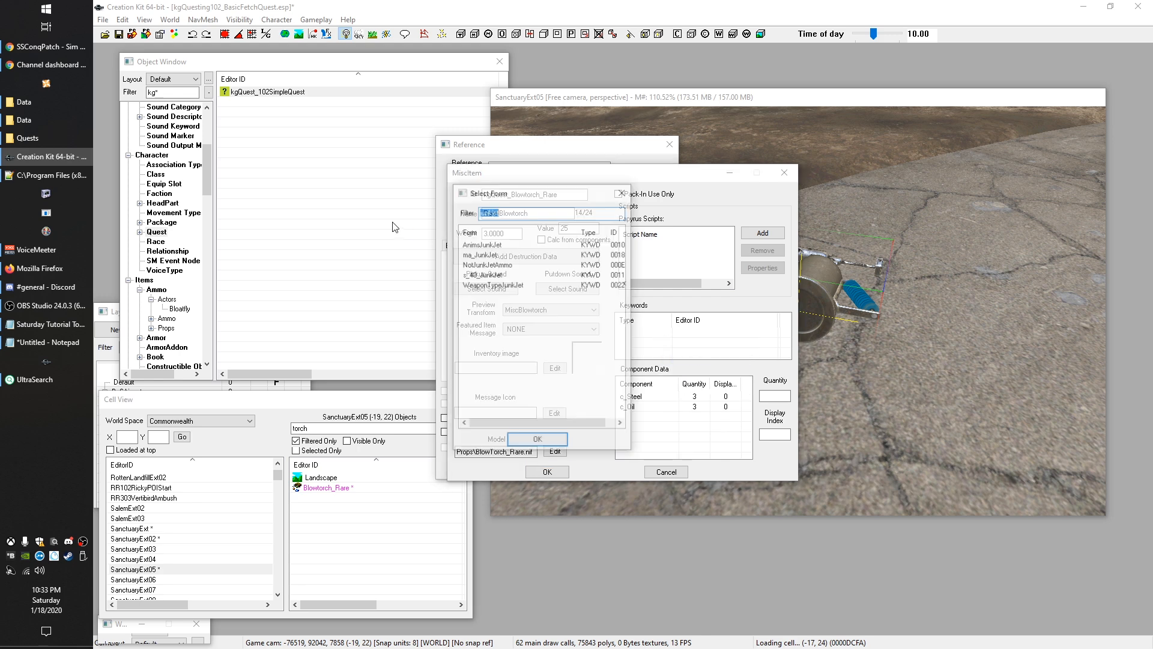
pyautogui.doubleClick(504, 264)
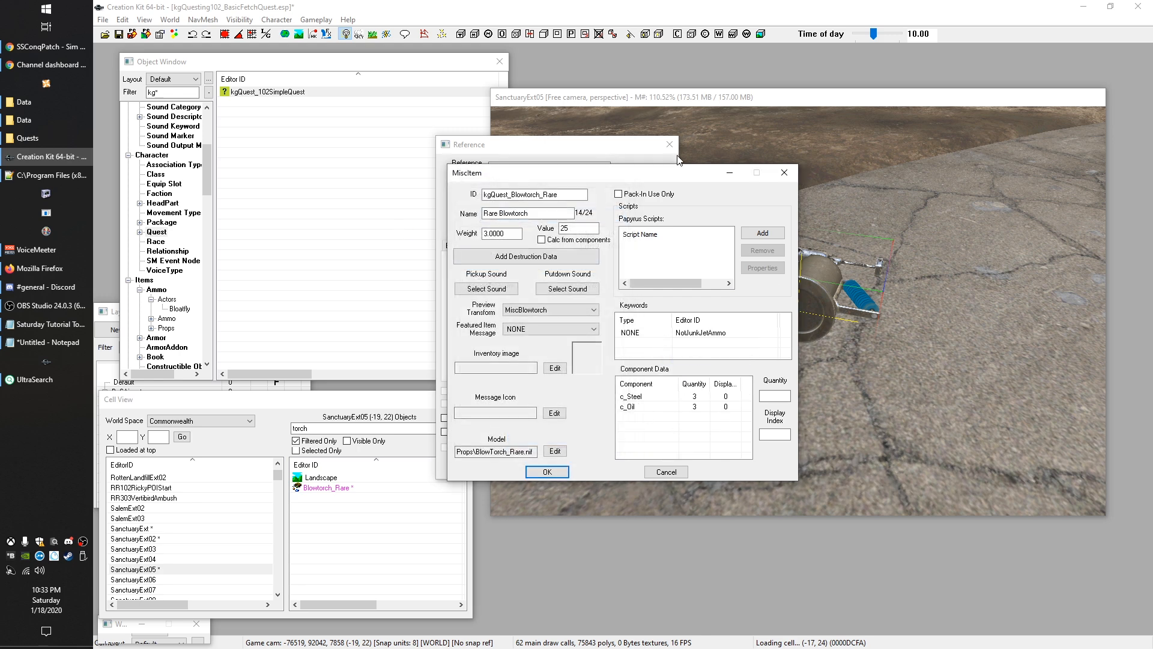
# Step: Save the renamed blowtorch as a new form and accept the changes to its placed reference
pyautogui.click(560, 475)
pyautogui.click(662, 380)
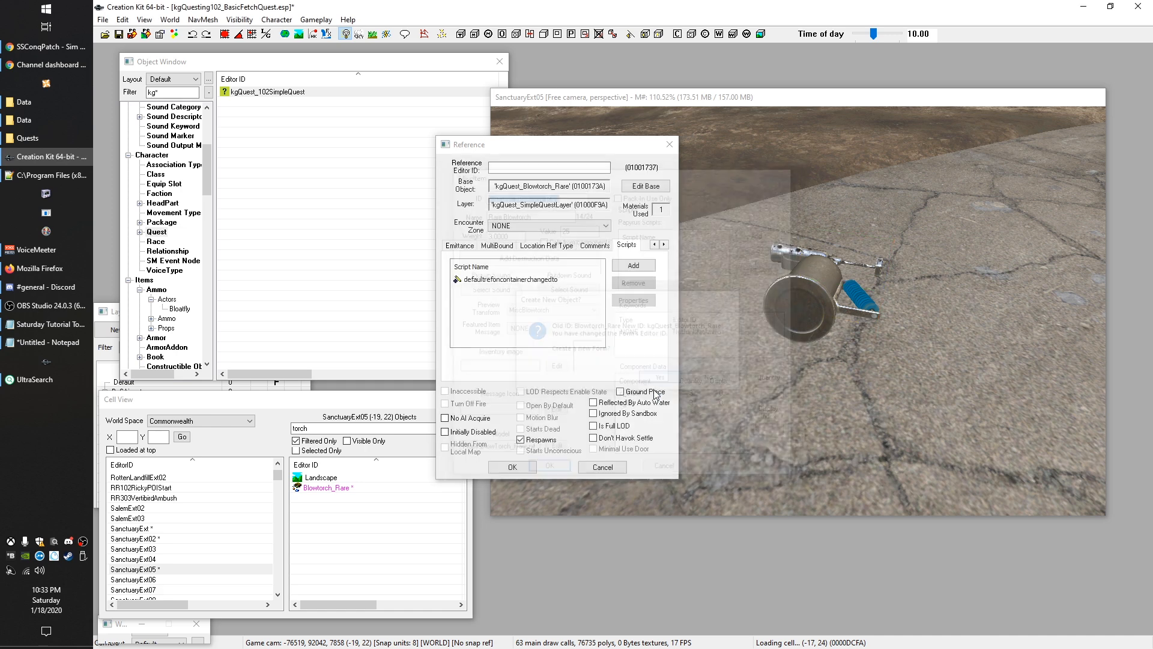
pyautogui.moveTo(483, 144); pyautogui.dragTo(495, 100)
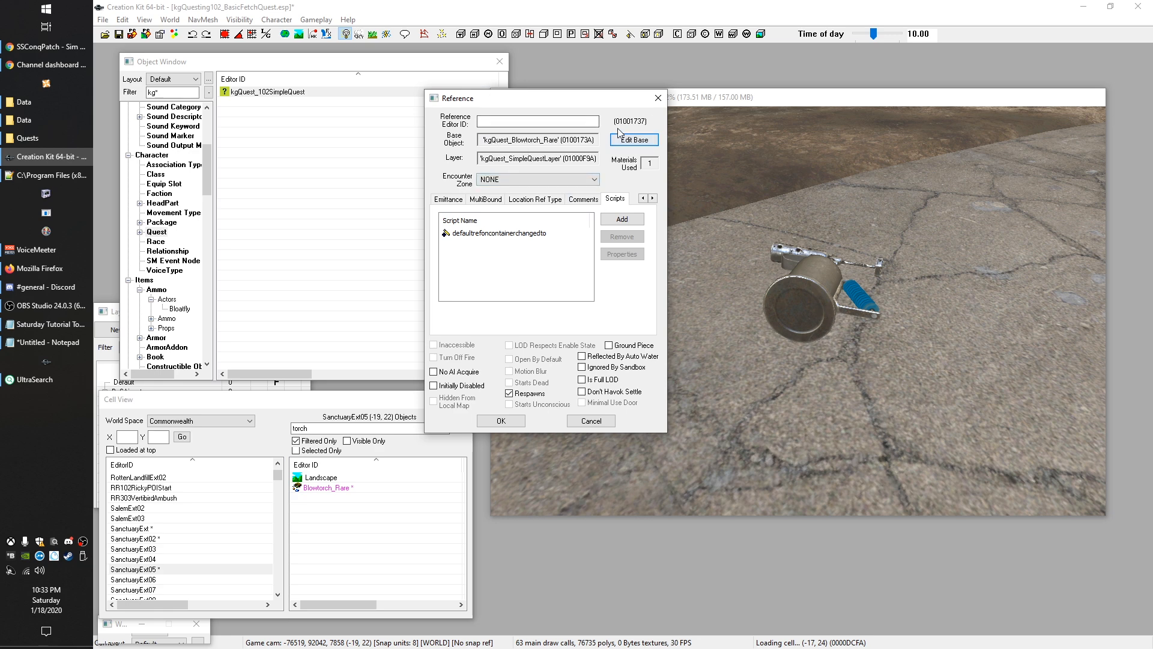
pyautogui.moveTo(514, 101); pyautogui.dragTo(561, 90)
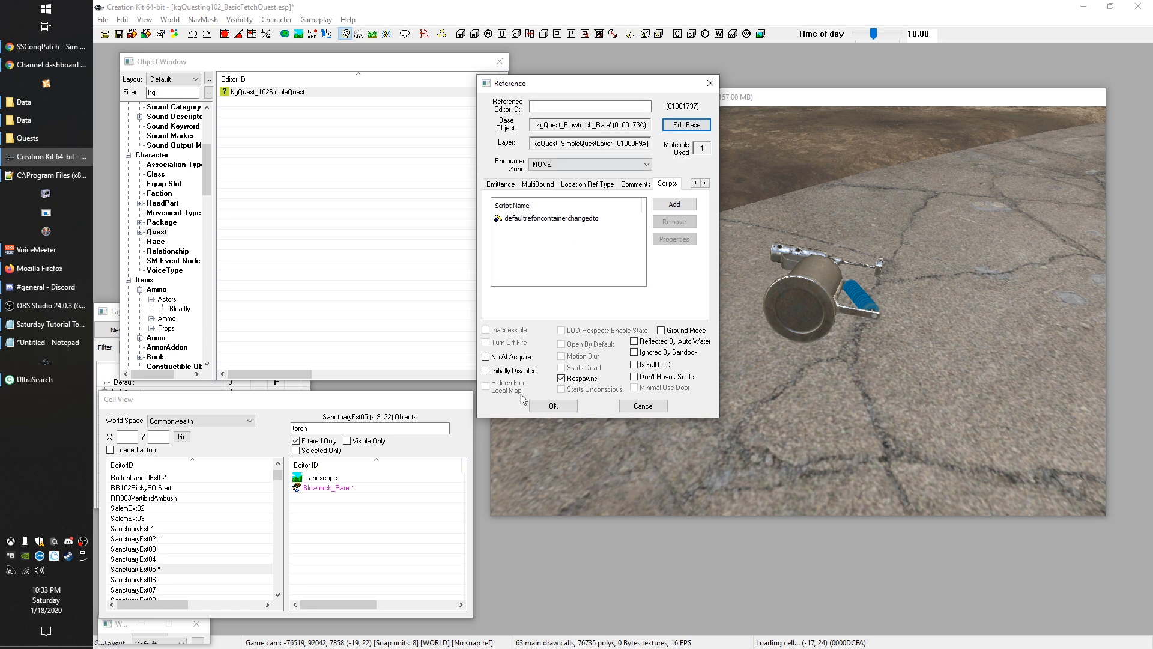
pyautogui.click(553, 406)
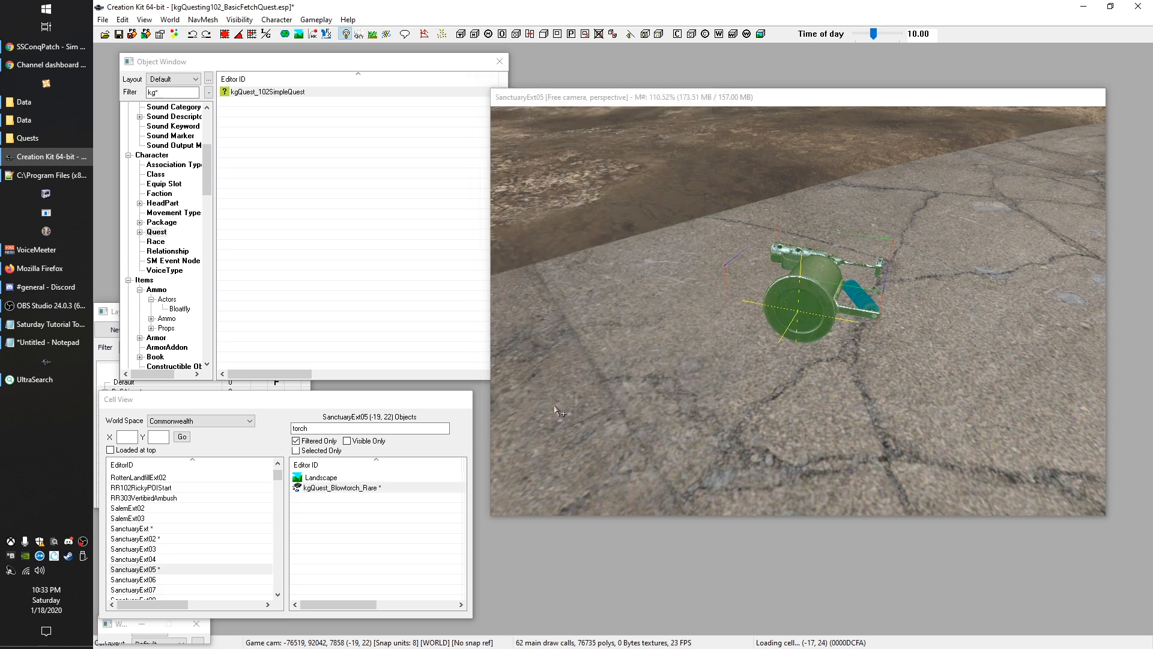
# Step: Reopen kgQuest_102SimpleQuest and compare the FirstObjective alias's forced reference with the blowtorch's reference and base object in the render view
pyautogui.doubleClick(259, 94)
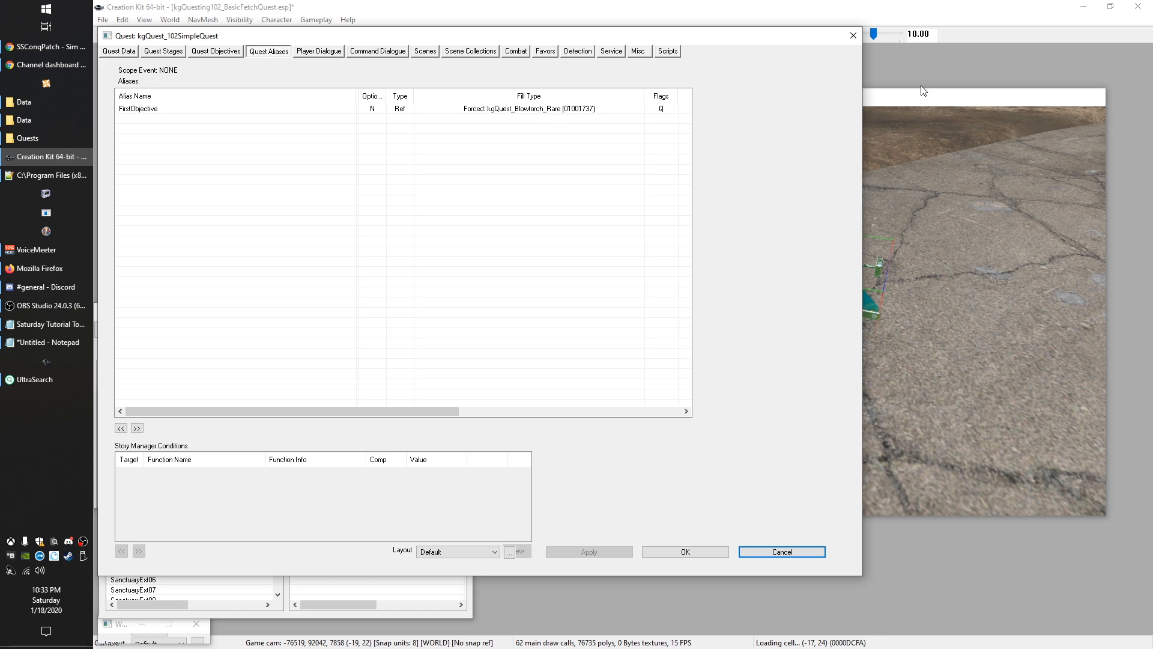
pyautogui.click(915, 124)
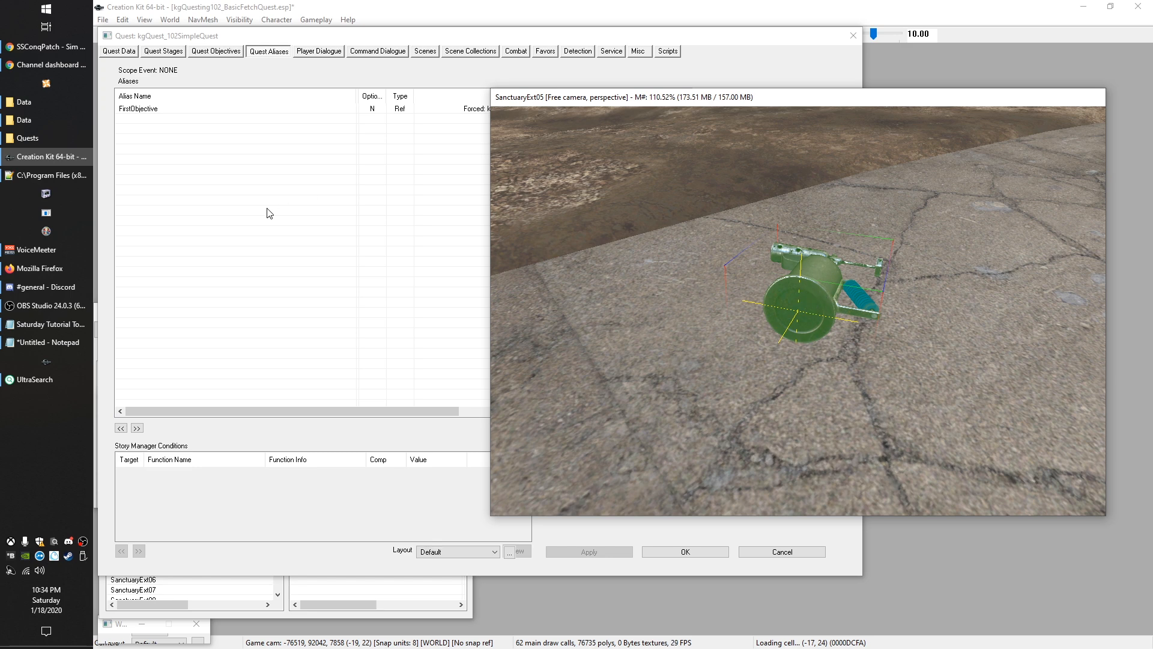
pyautogui.click(280, 216)
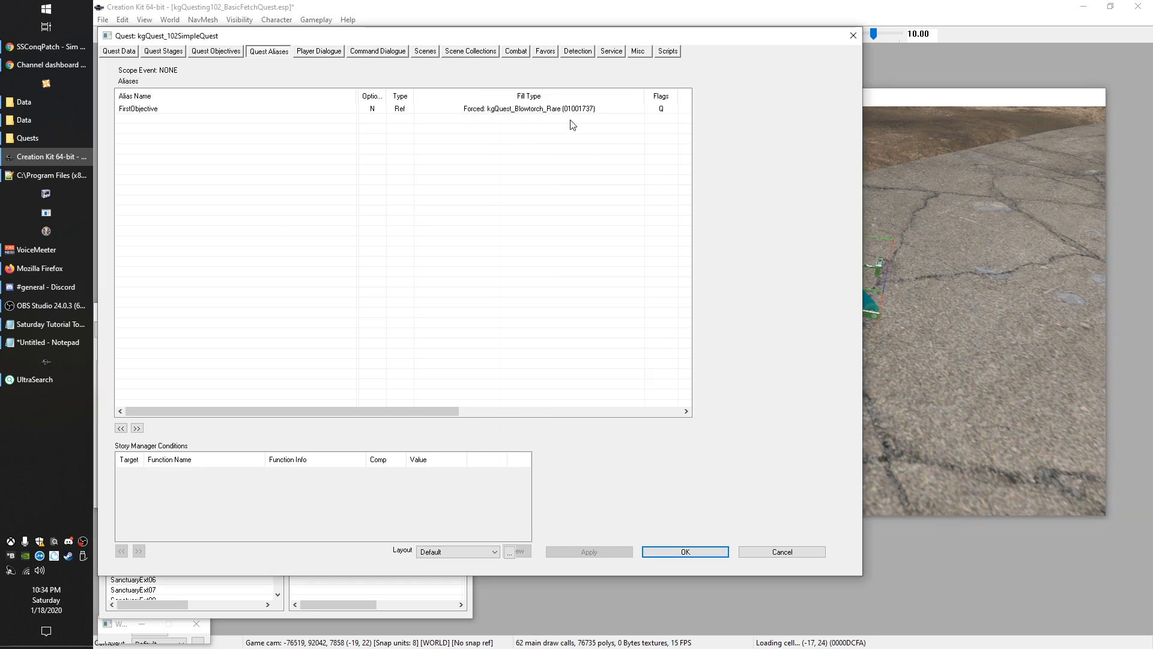
pyautogui.click(907, 95)
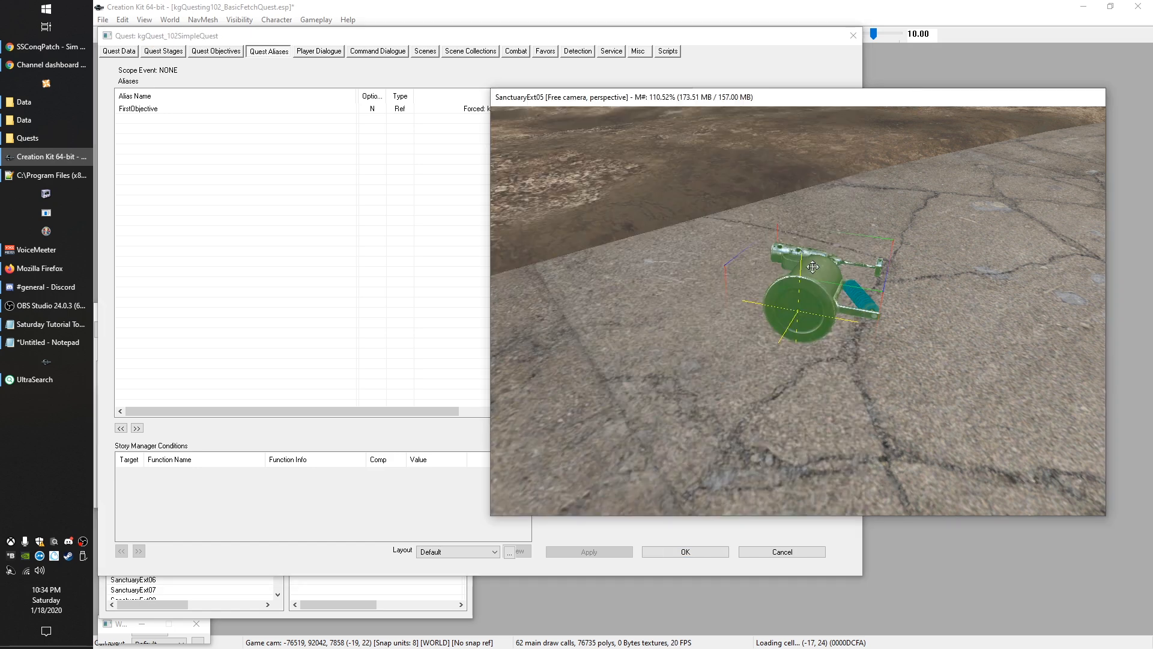
pyautogui.doubleClick(806, 298)
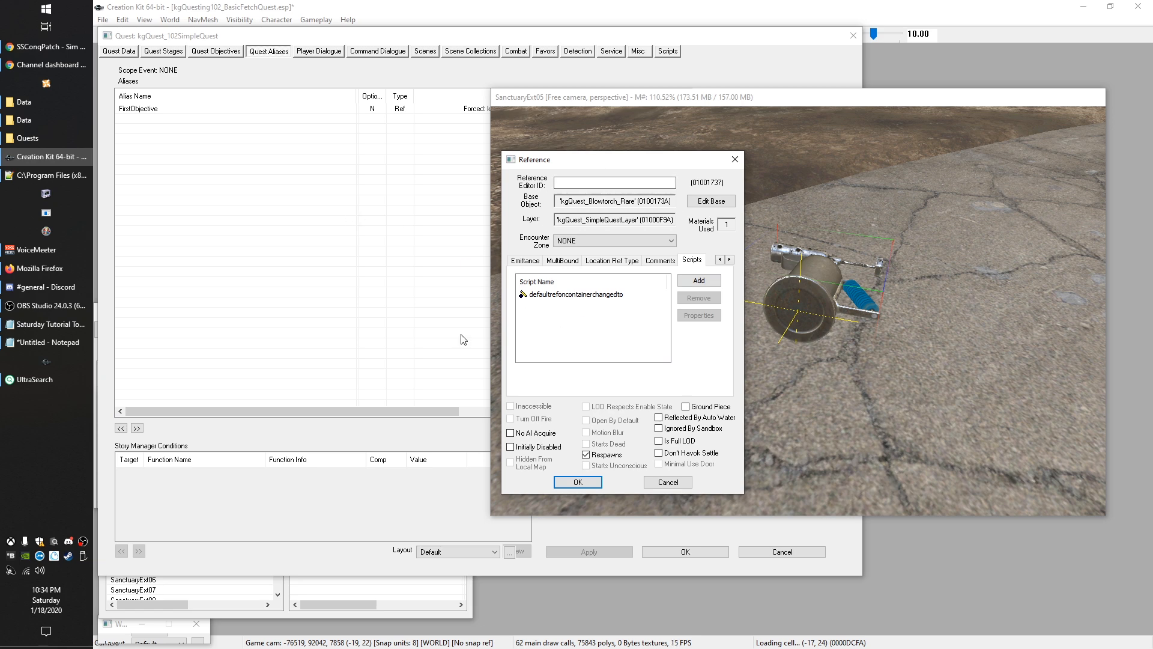
pyautogui.click(576, 482)
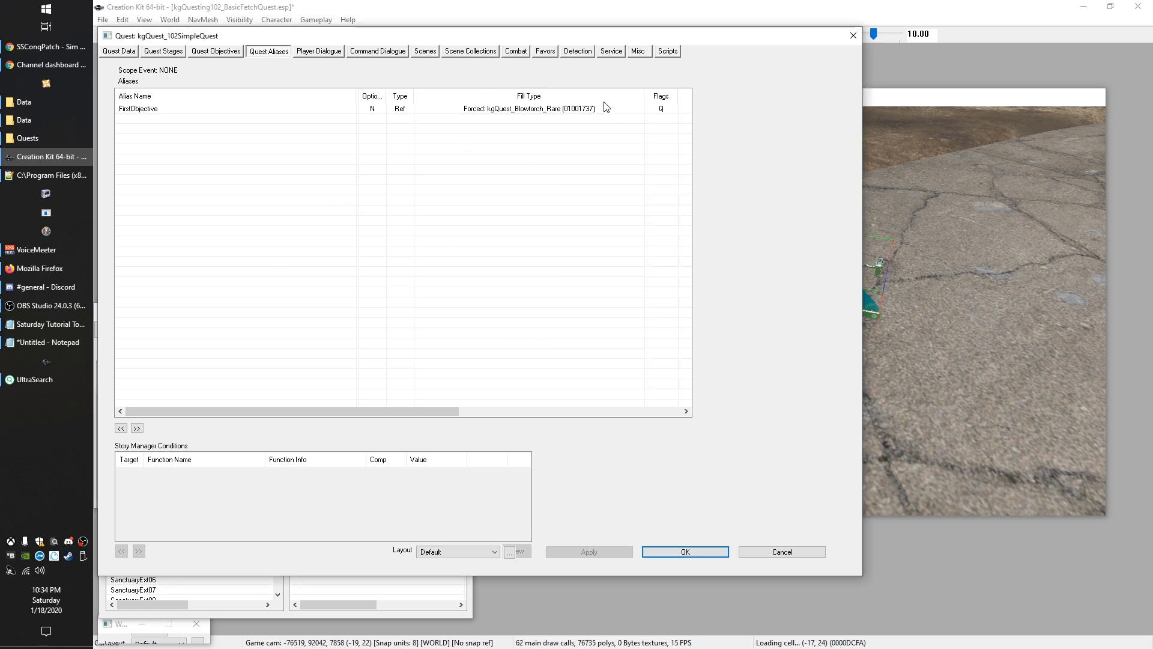
pyautogui.click(904, 99)
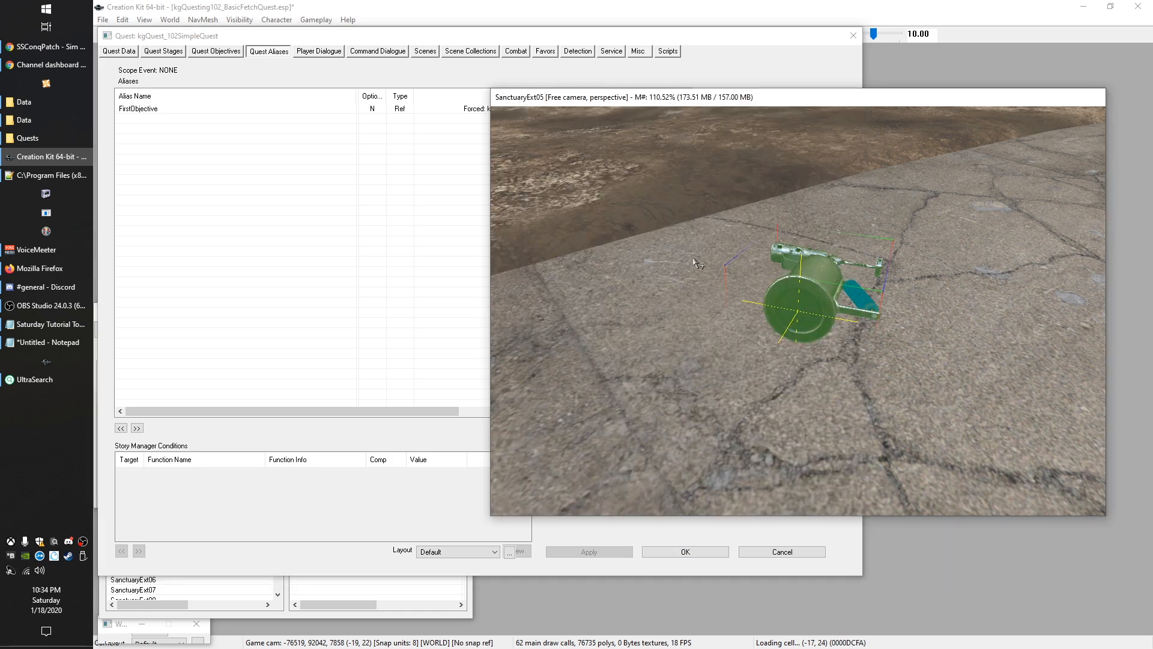
pyautogui.click(317, 266)
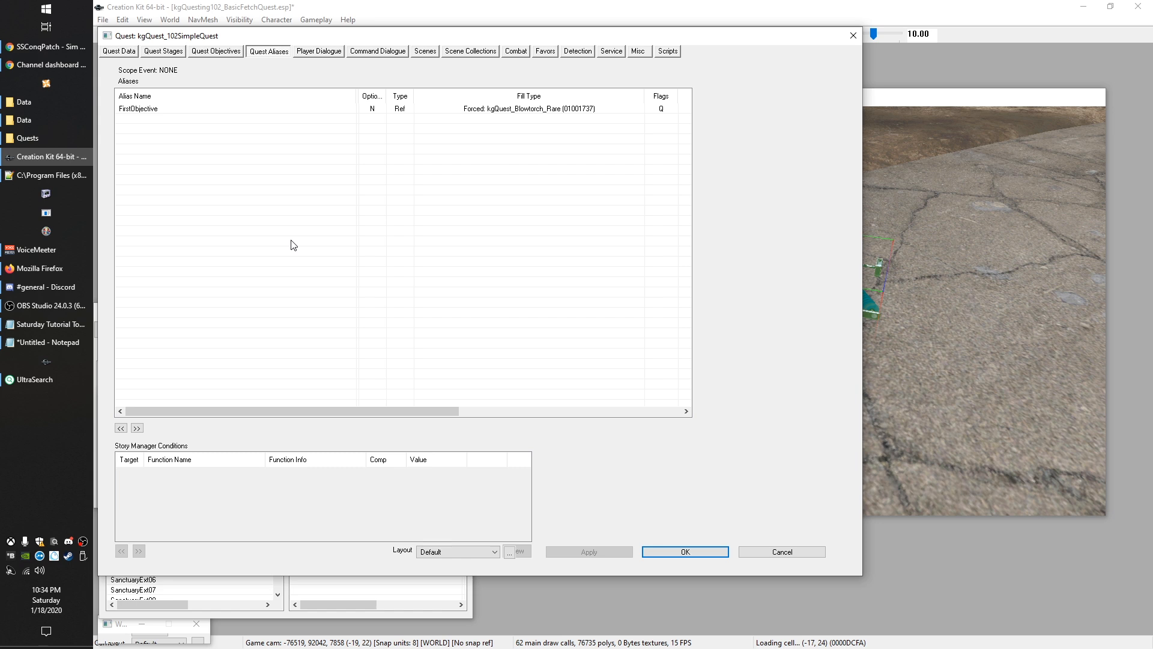
# Step: Accept the changes to kgQuest_102SimpleQuest with its FirstObjective alias and save the plugin
pyautogui.click(136, 109)
pyautogui.click(227, 153)
pyautogui.click(672, 550)
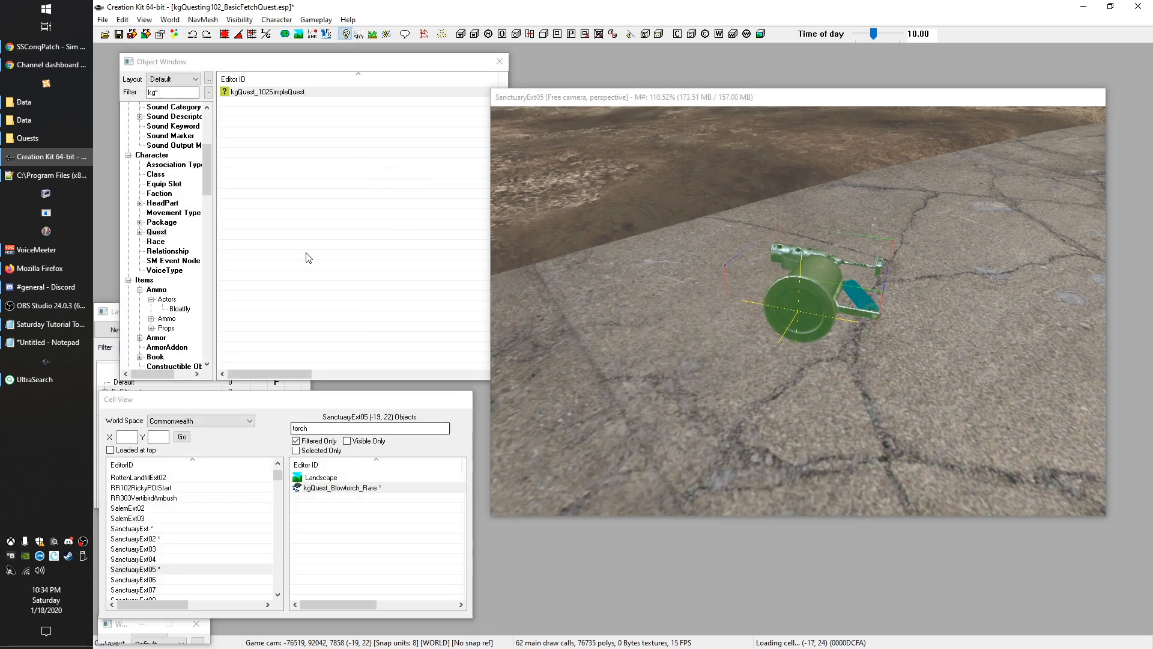
pyautogui.click(131, 35)
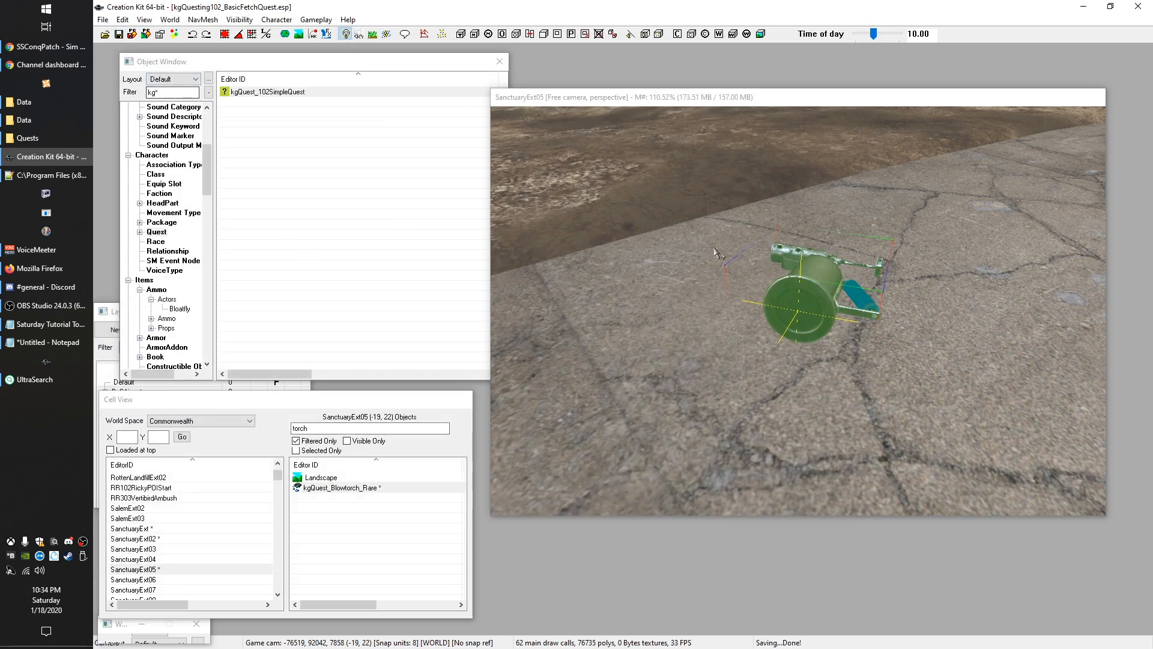
# Step: Filter the cell objects for bell and bring the kgQuest_TurnInBell reference in SanctuaryExt into the render view
pyautogui.scroll(-3, 880, 282)
pyautogui.scroll(-2, 881, 283)
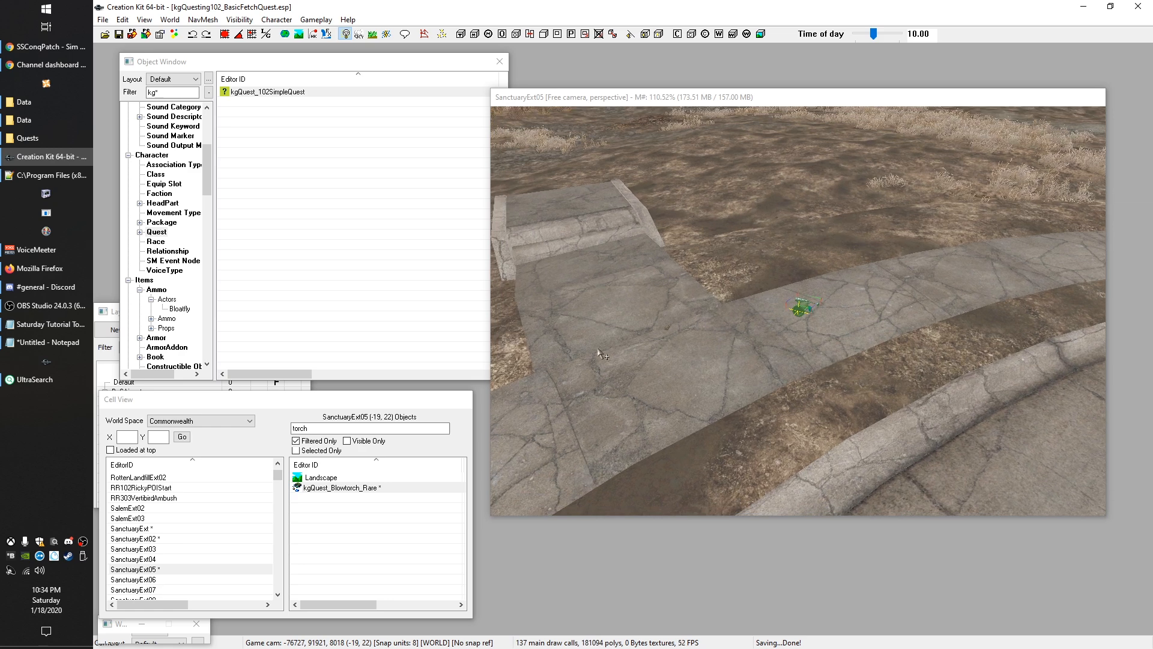
pyautogui.doubleClick(335, 427)
pyautogui.write('bel')
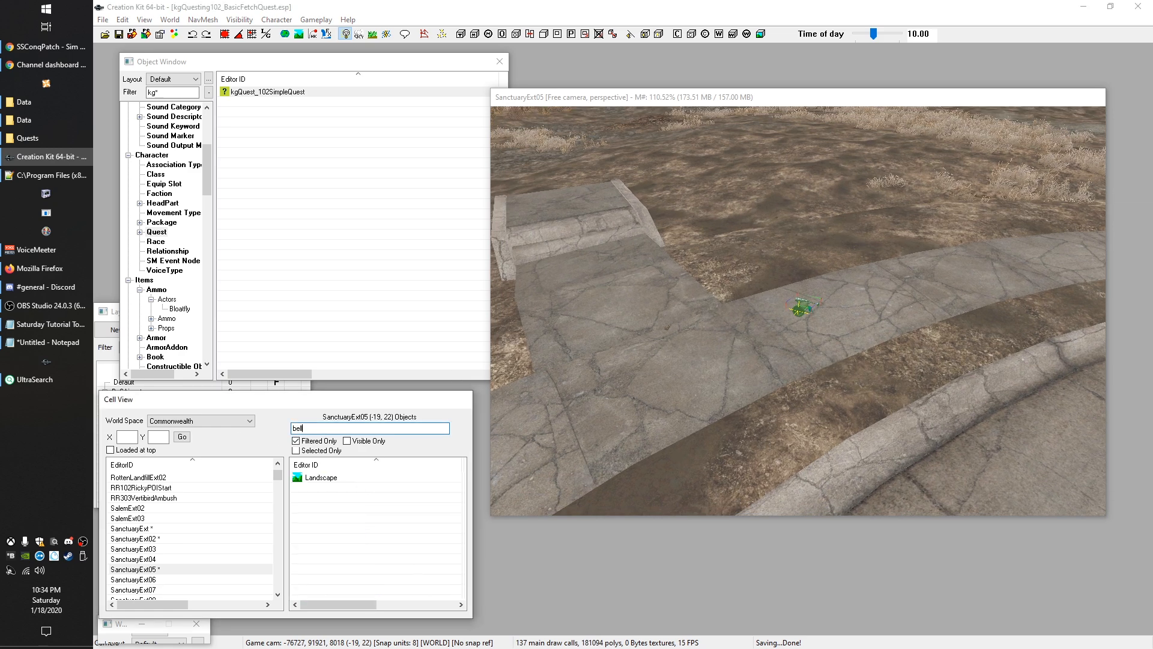
pyautogui.write('l')
pyautogui.click(142, 529)
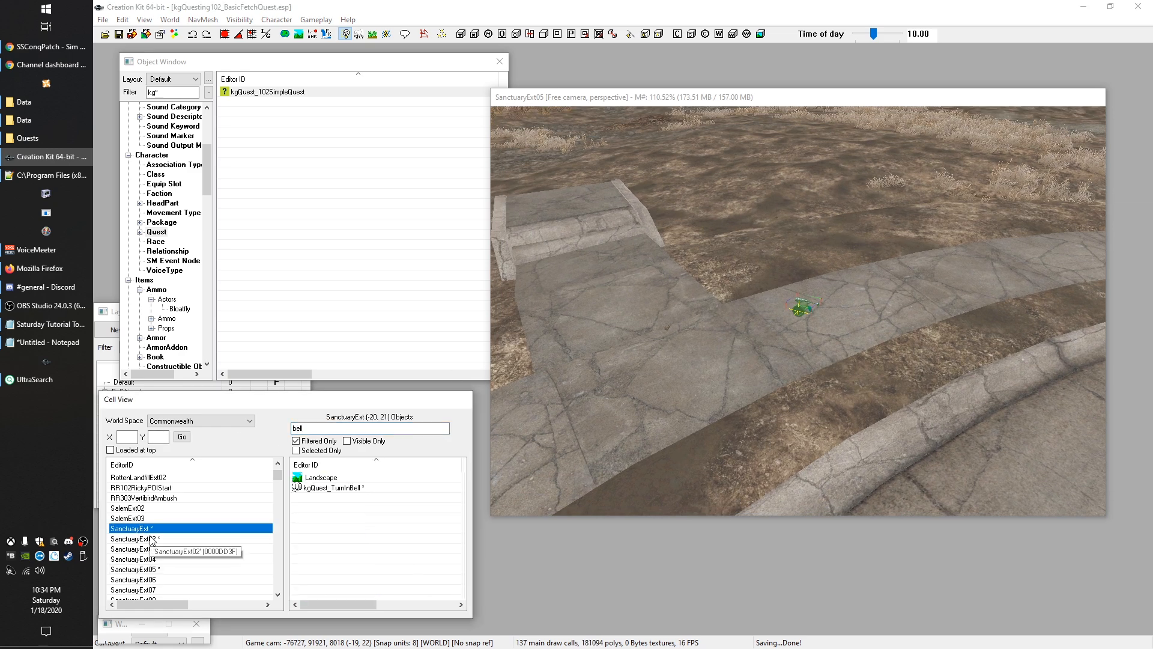
pyautogui.click(314, 488)
pyautogui.doubleClick(313, 488)
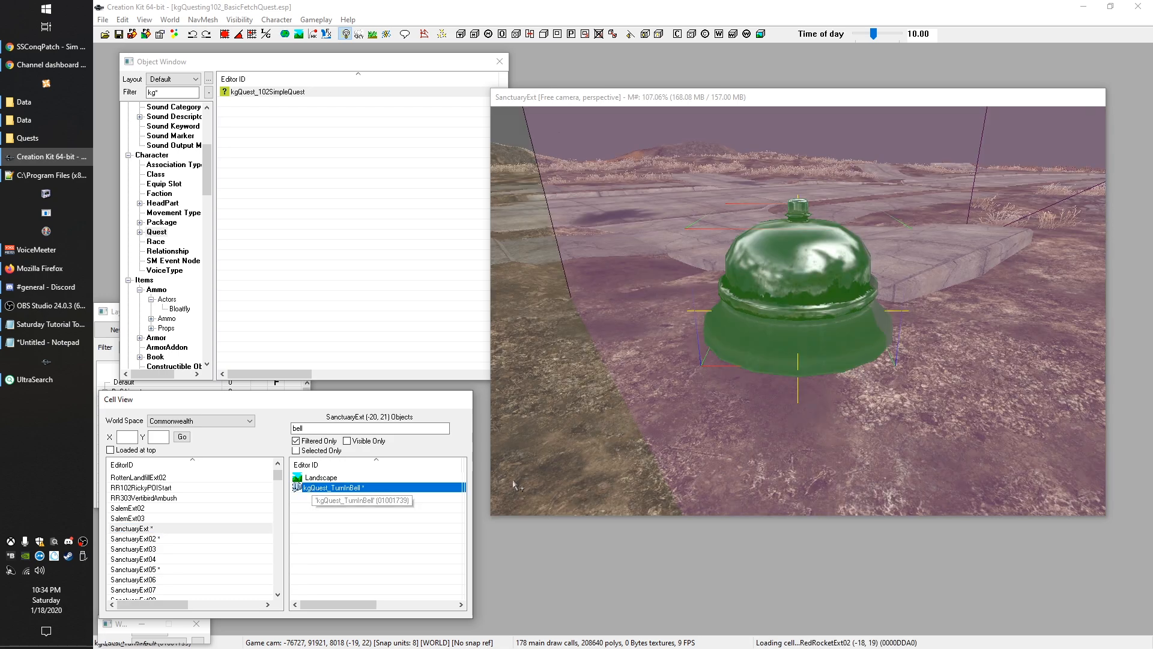
# Step: Reopen kgQuest_102SimpleQuest and create a new reference alias named TurnInBell
pyautogui.click(268, 96)
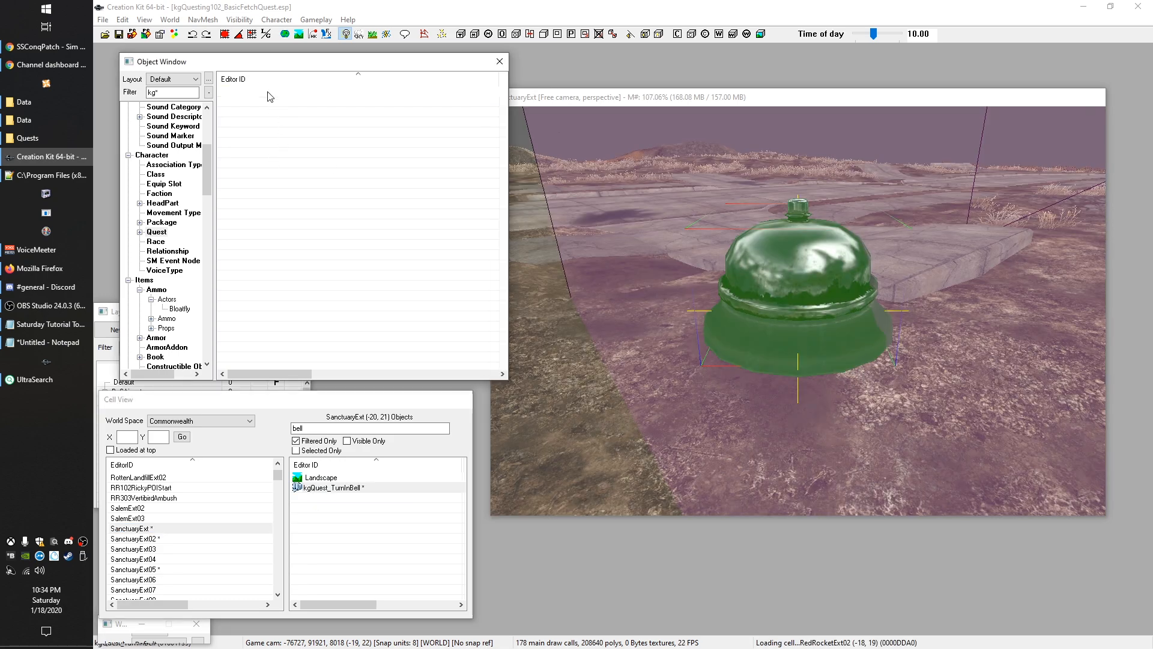
pyautogui.doubleClick(268, 95)
pyautogui.rightClick(138, 125)
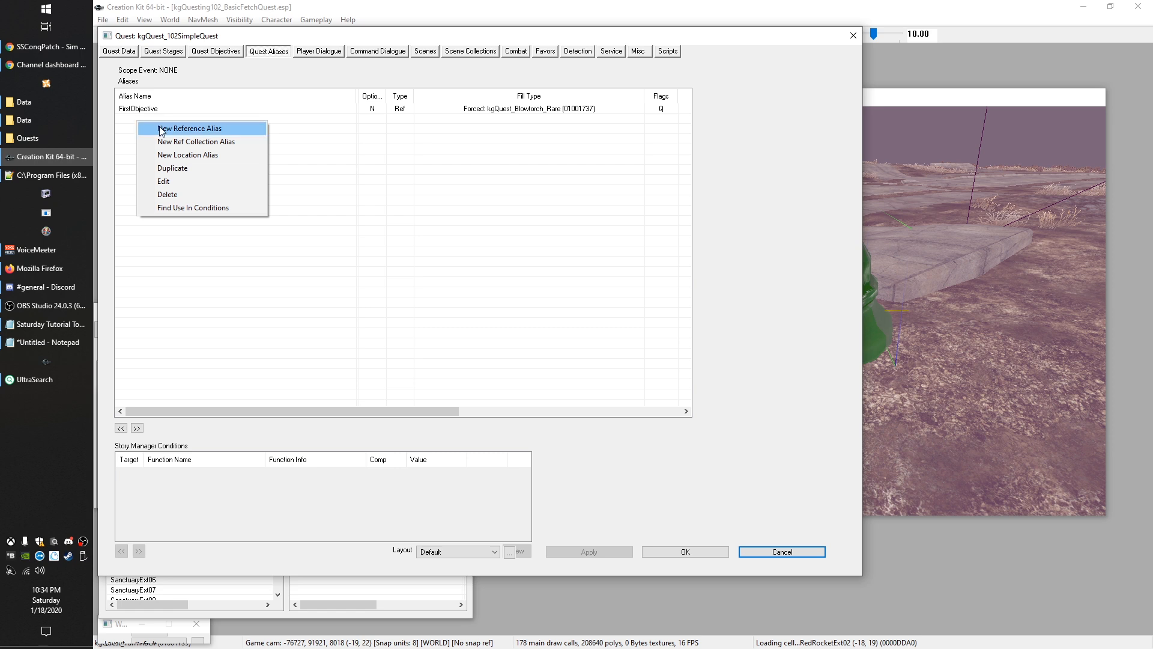
pyautogui.click(168, 131)
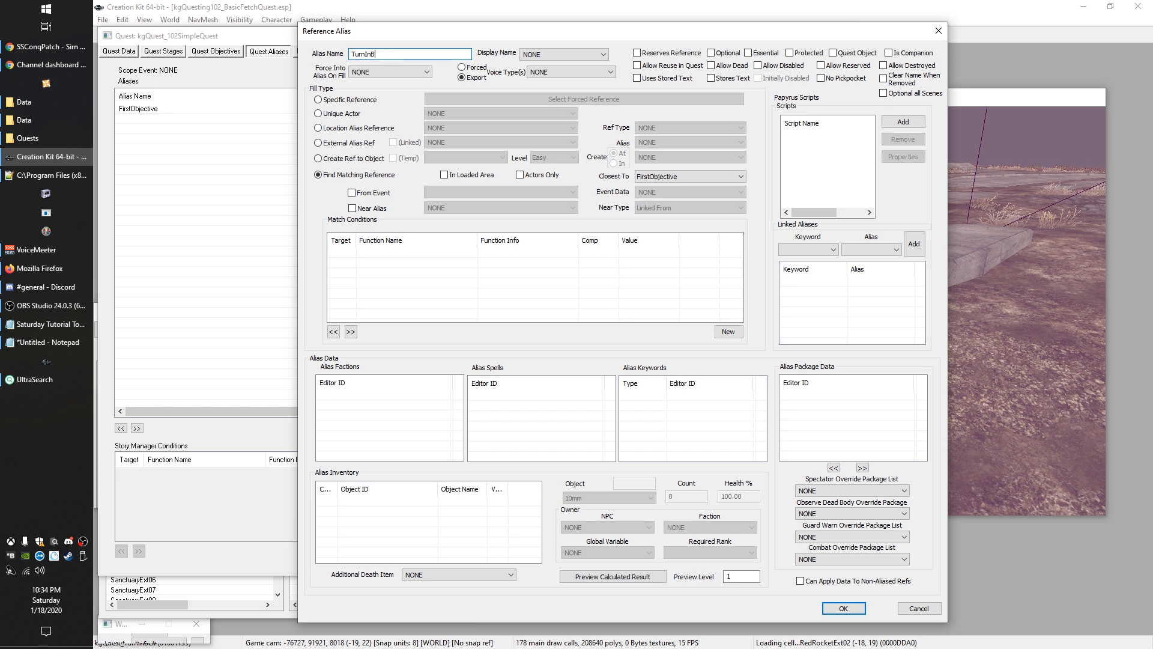
# Step: Fill the TurnInBell alias with the placed kgQuest_TurnInBell as its specific reference, declining the recommended fill type change
pyautogui.click(354, 99)
pyautogui.click(559, 100)
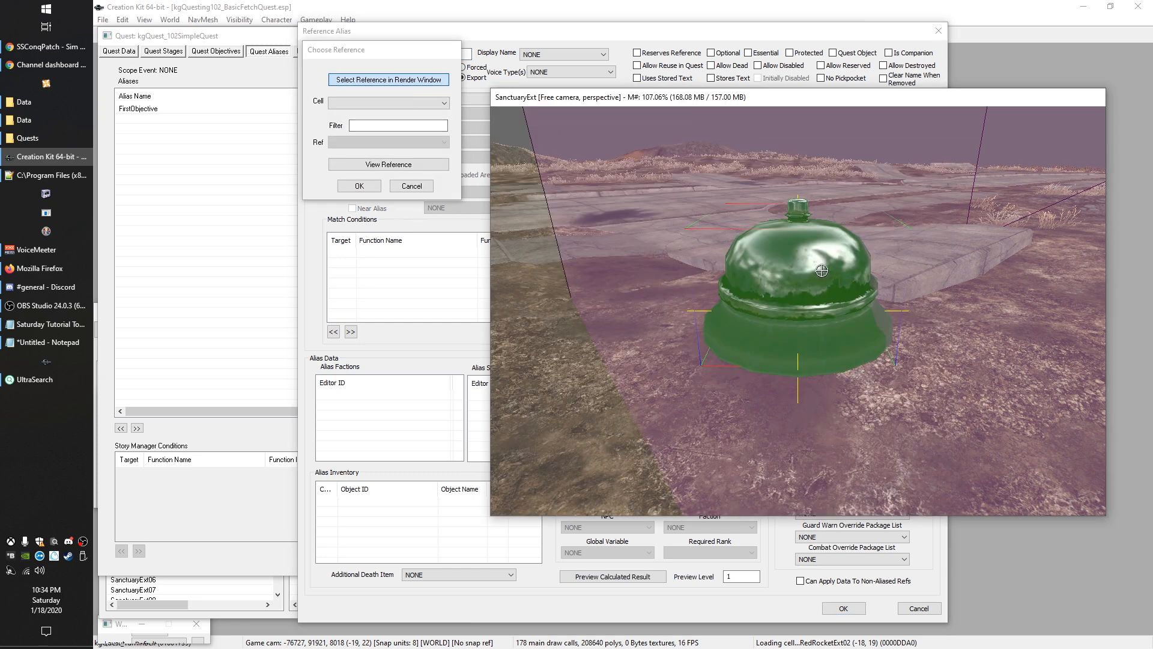
pyautogui.click(359, 186)
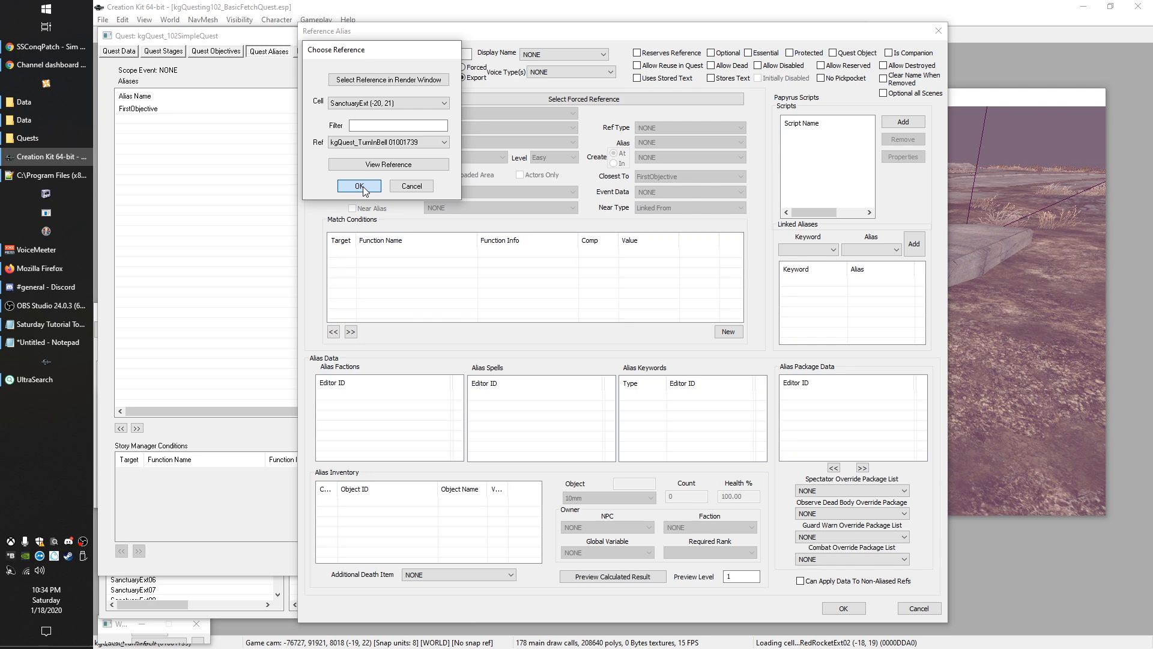
pyautogui.click(716, 375)
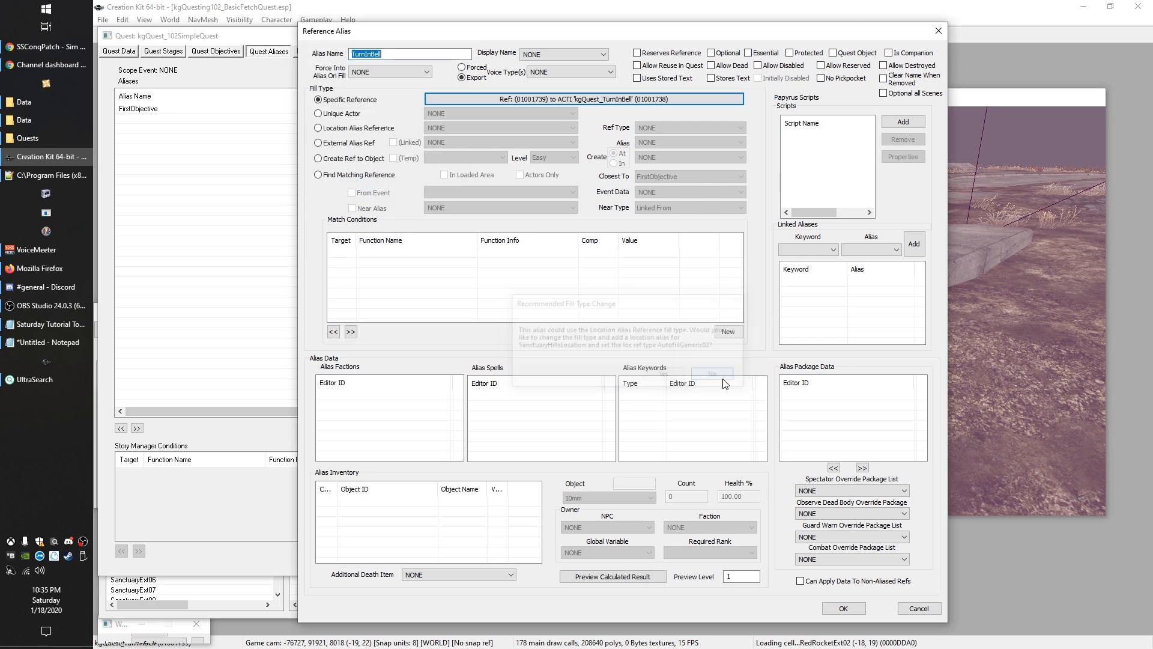
pyautogui.click(842, 609)
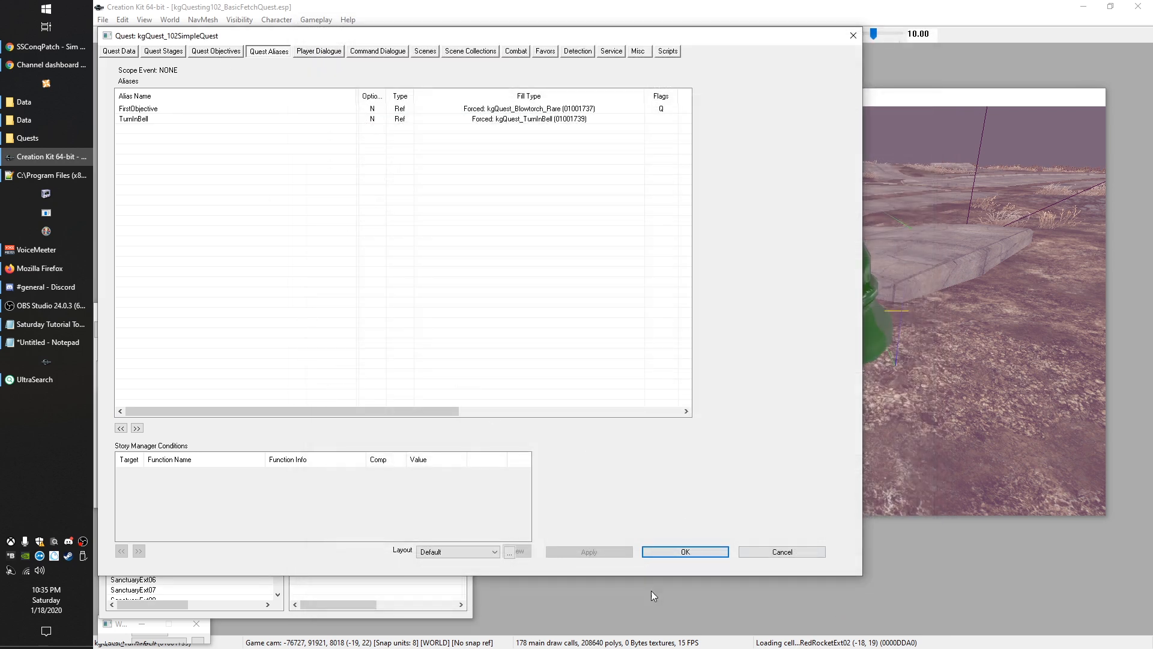
# Step: Accept the quest's new bell alias, save the plugin, and reopen the quest at its objectives
pyautogui.click(684, 551)
pyautogui.click(118, 34)
pyautogui.doubleClick(240, 93)
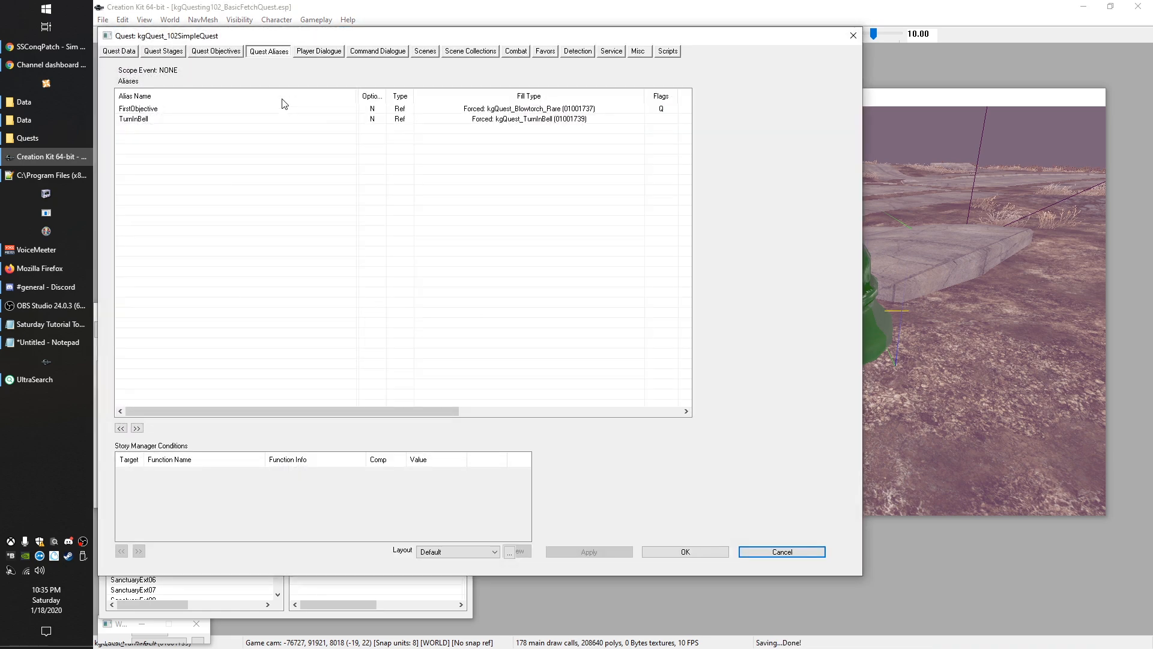
pyautogui.click(229, 54)
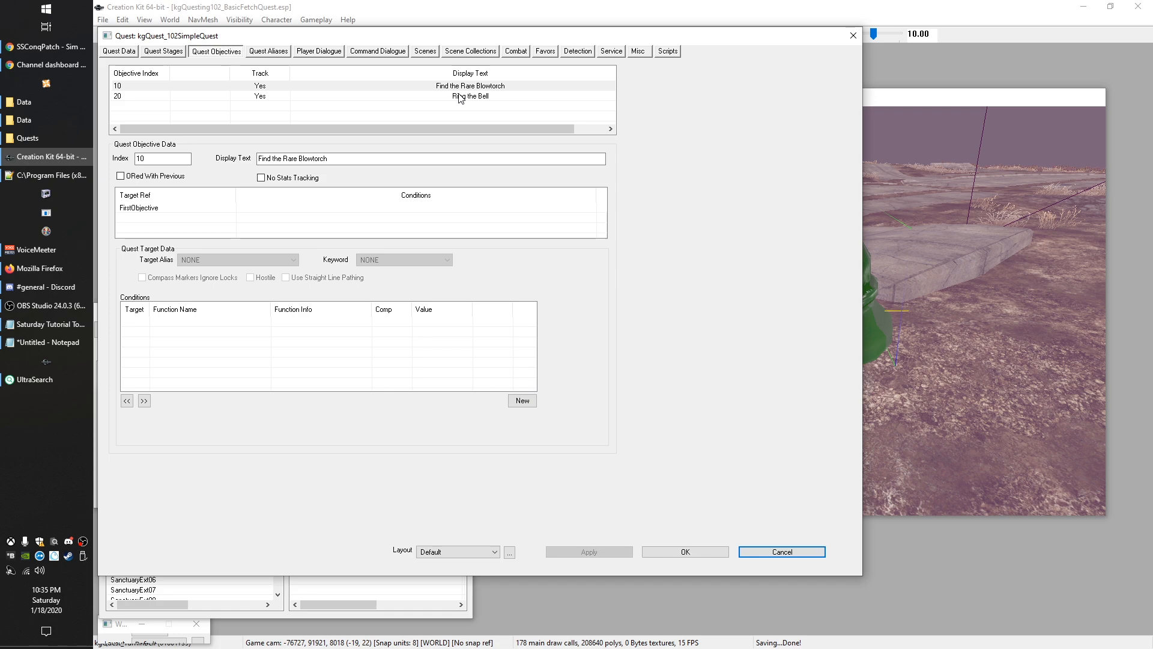
pyautogui.hotkey('alt', 'Tab')
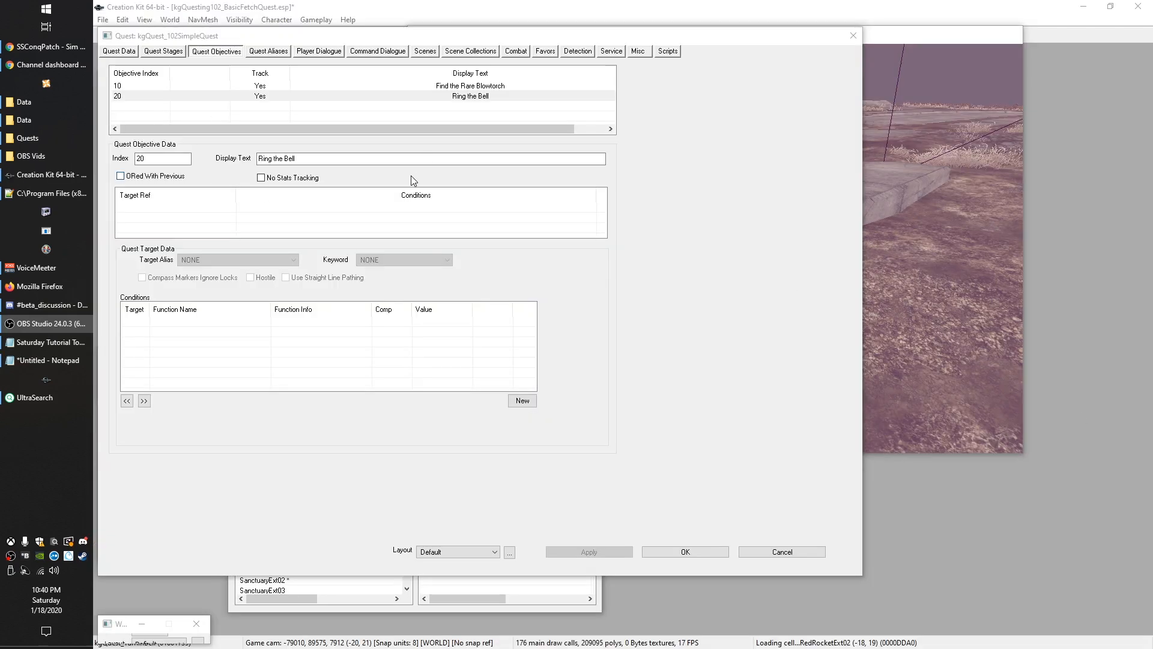
# Step: Add a target to the Ring the Bell objective and set its target alias to TurnInBell
pyautogui.click(473, 98)
pyautogui.rightClick(158, 212)
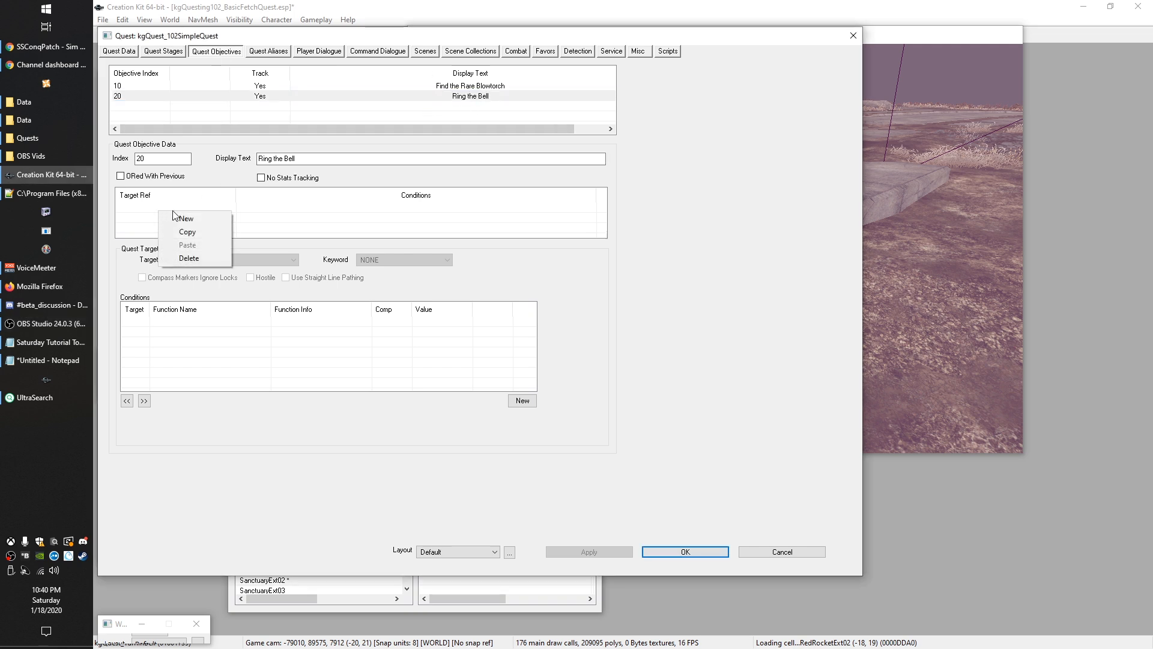
pyautogui.click(186, 220)
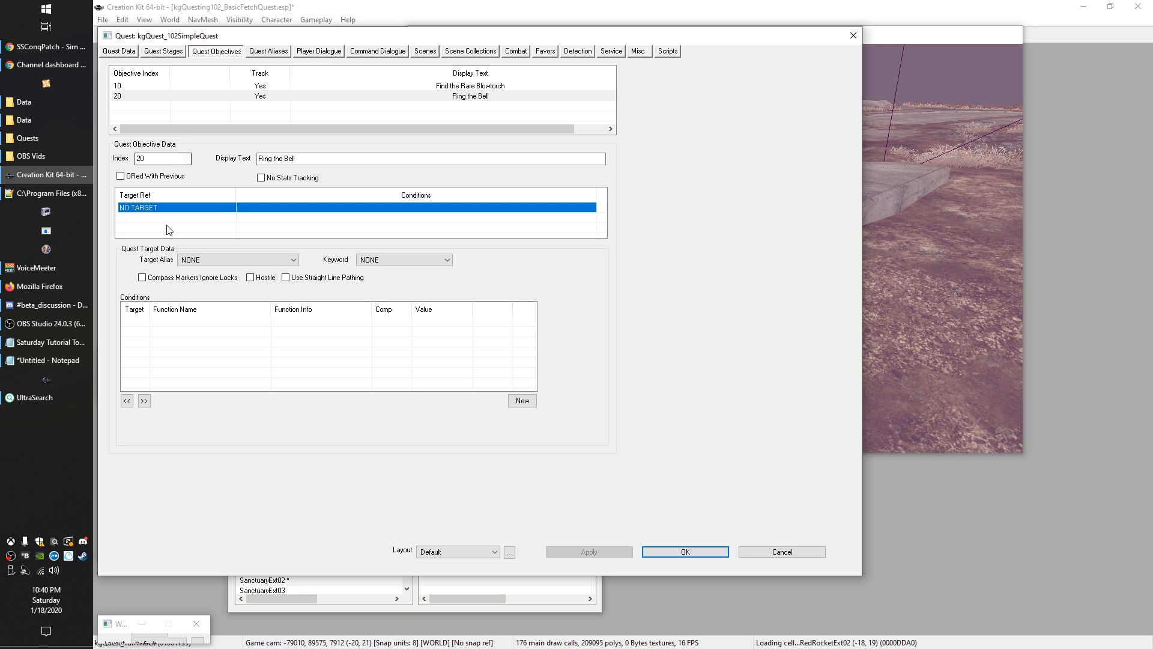
pyautogui.click(227, 262)
pyautogui.click(222, 285)
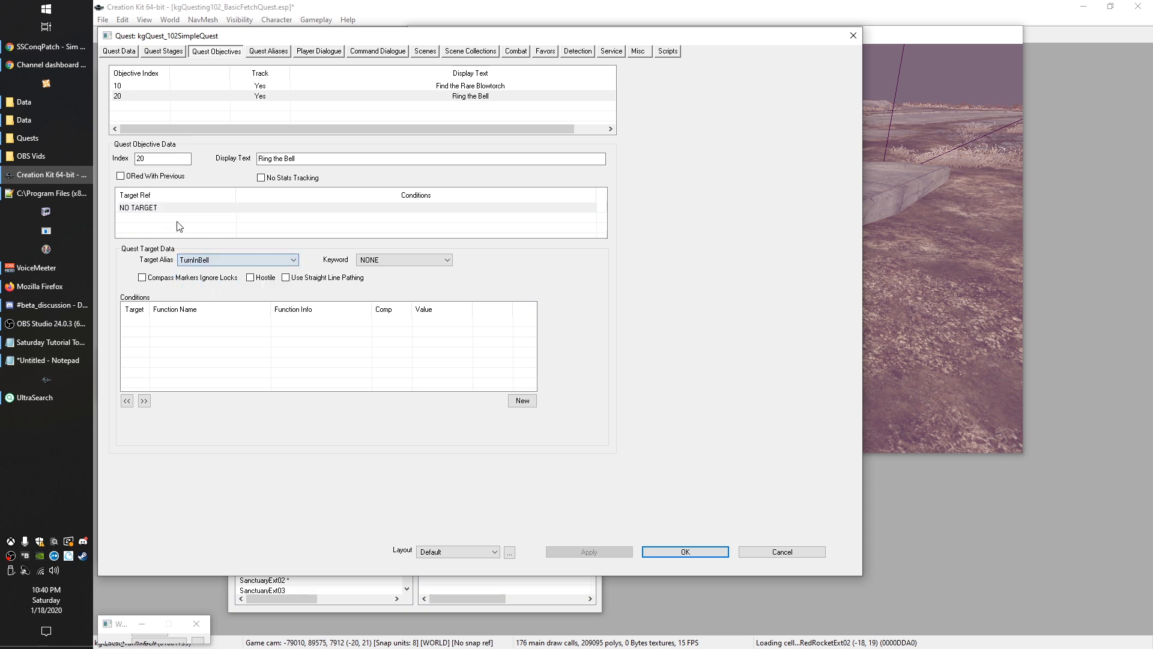
pyautogui.click(148, 209)
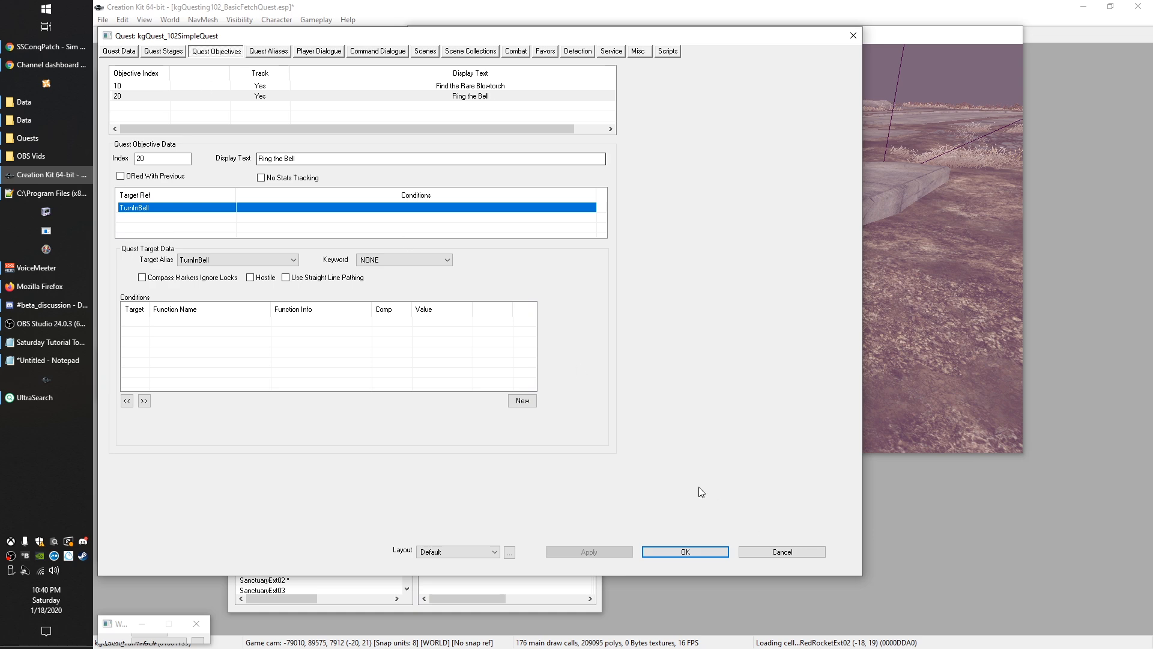
# Step: Accept the objective changes, save the plugin, and reopen kgQuest_102SimpleQuest
pyautogui.click(678, 551)
pyautogui.hotkey('ctrl', 's')
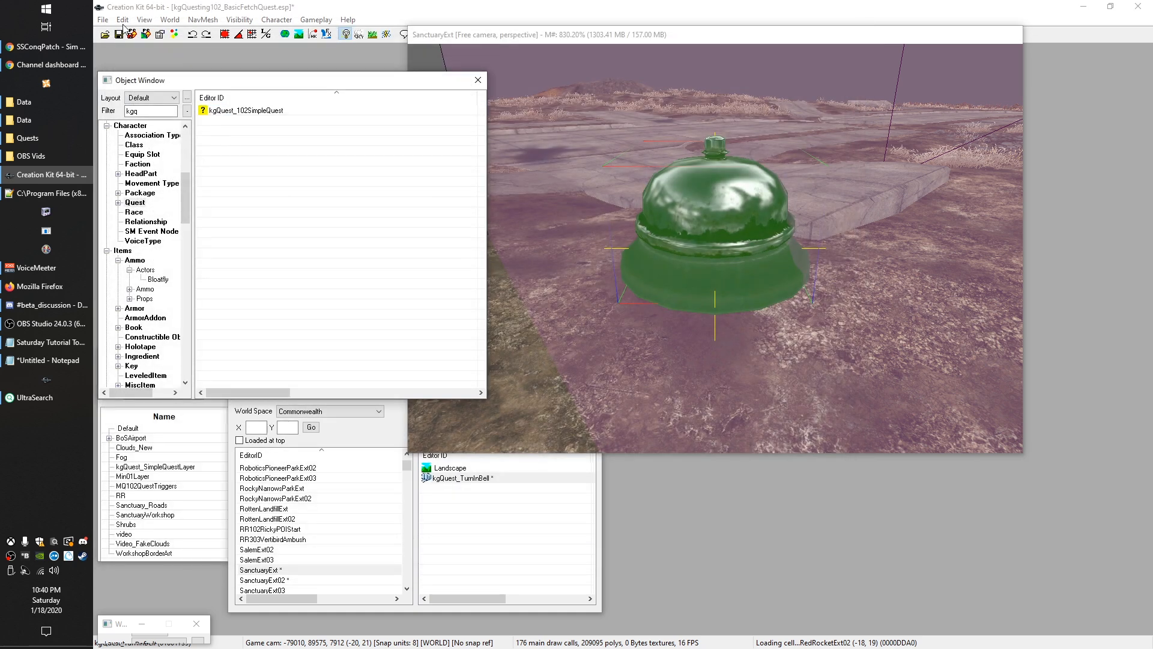
pyautogui.doubleClick(225, 112)
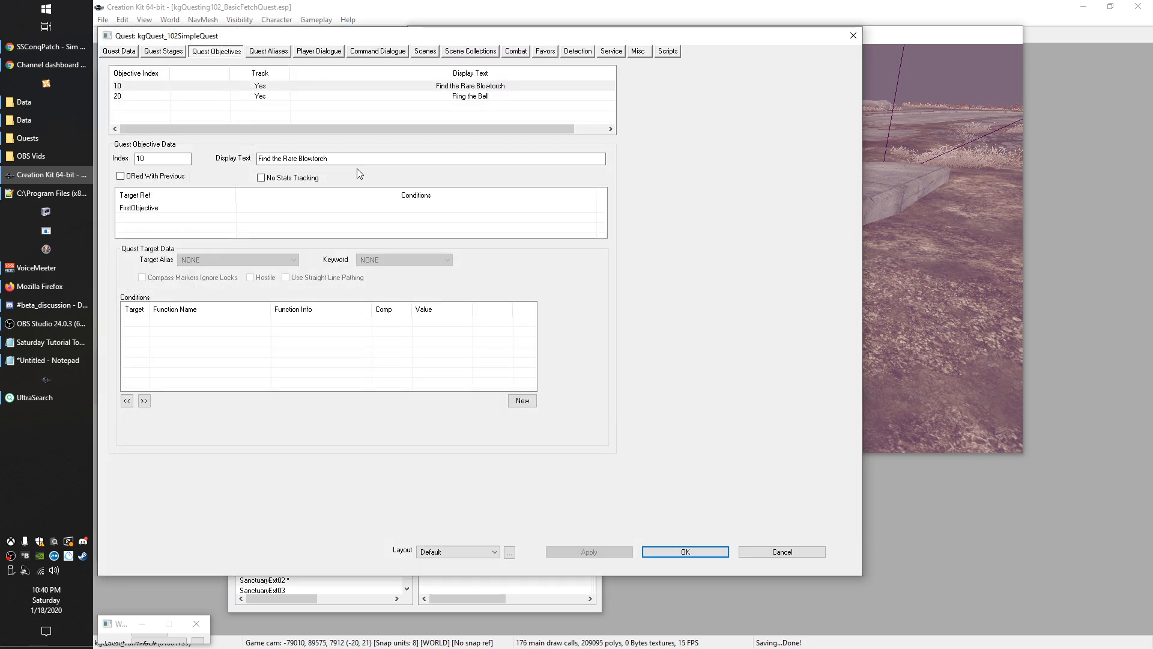
# Step: Copy the SetObjectiveDisplayed(10) line from quest stage 10's Papyrus fragment
pyautogui.click(168, 53)
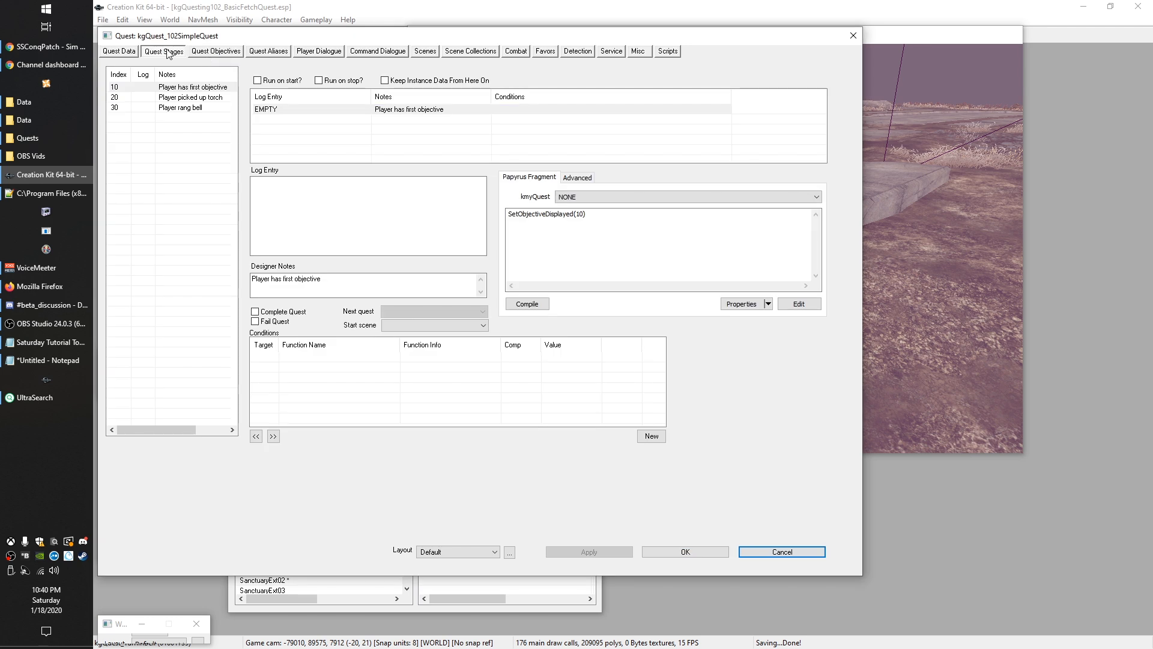
pyautogui.click(676, 235)
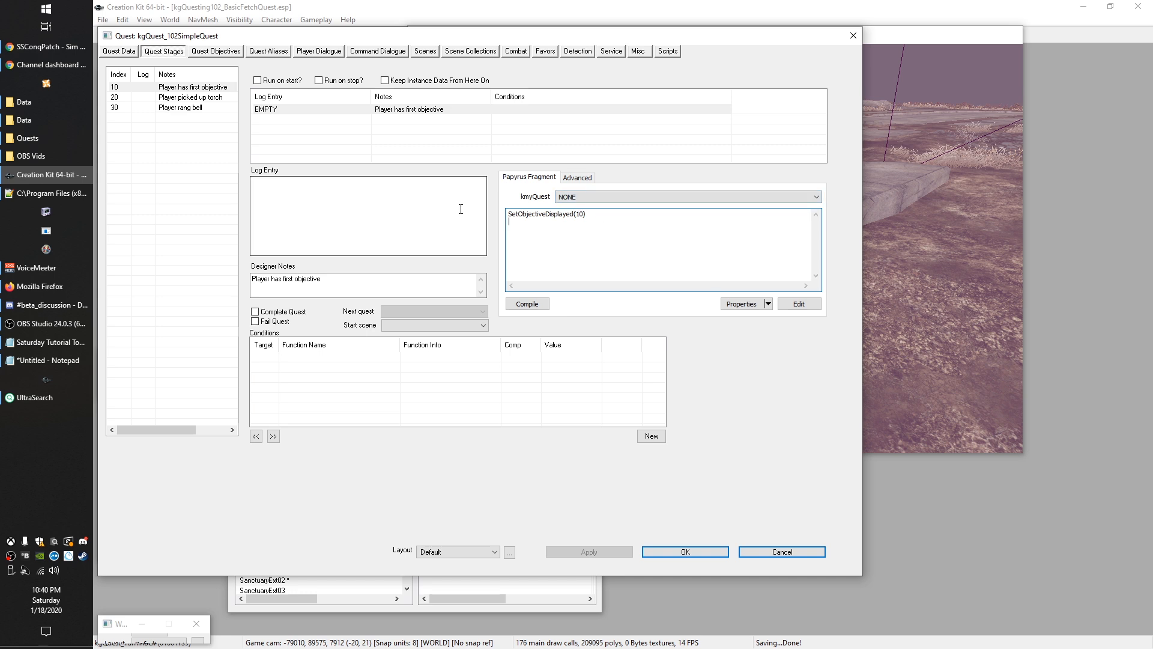
pyautogui.click(614, 216)
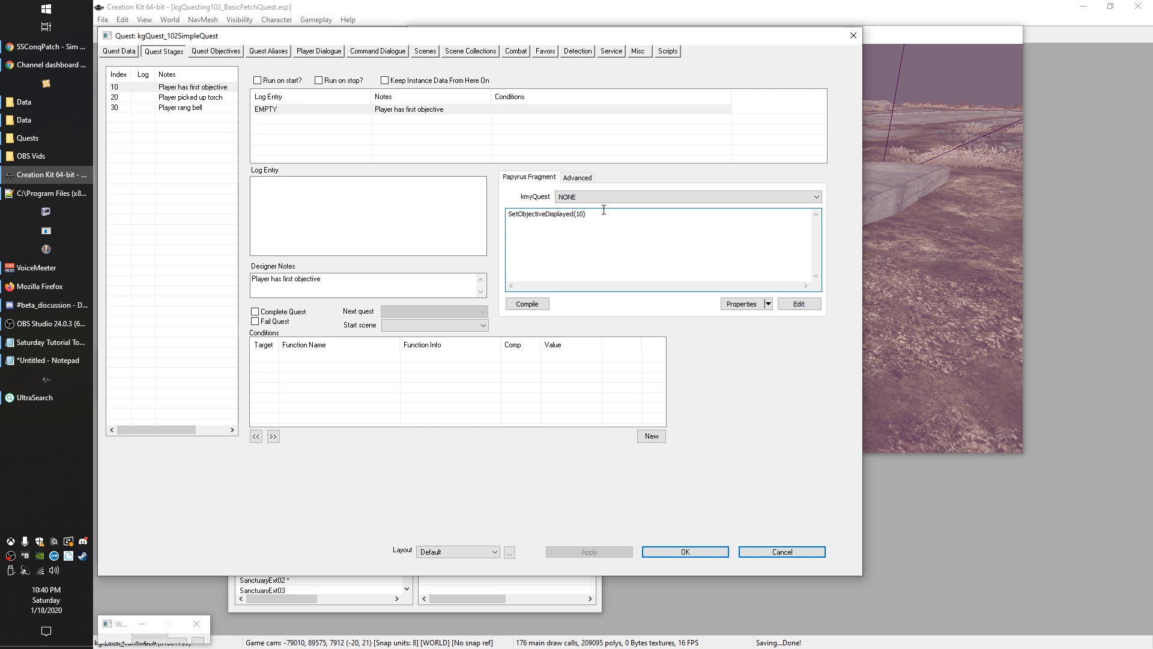
pyautogui.moveTo(597, 210); pyautogui.dragTo(508, 214)
# Step: Set stage 20's Papyrus fragment to SetObjectiveCompleted(10) followed by SetObjectiveDisplayed(20), and compile it
pyautogui.click(204, 98)
pyautogui.moveTo(548, 214); pyautogui.dragTo(582, 213)
pyautogui.write('C')
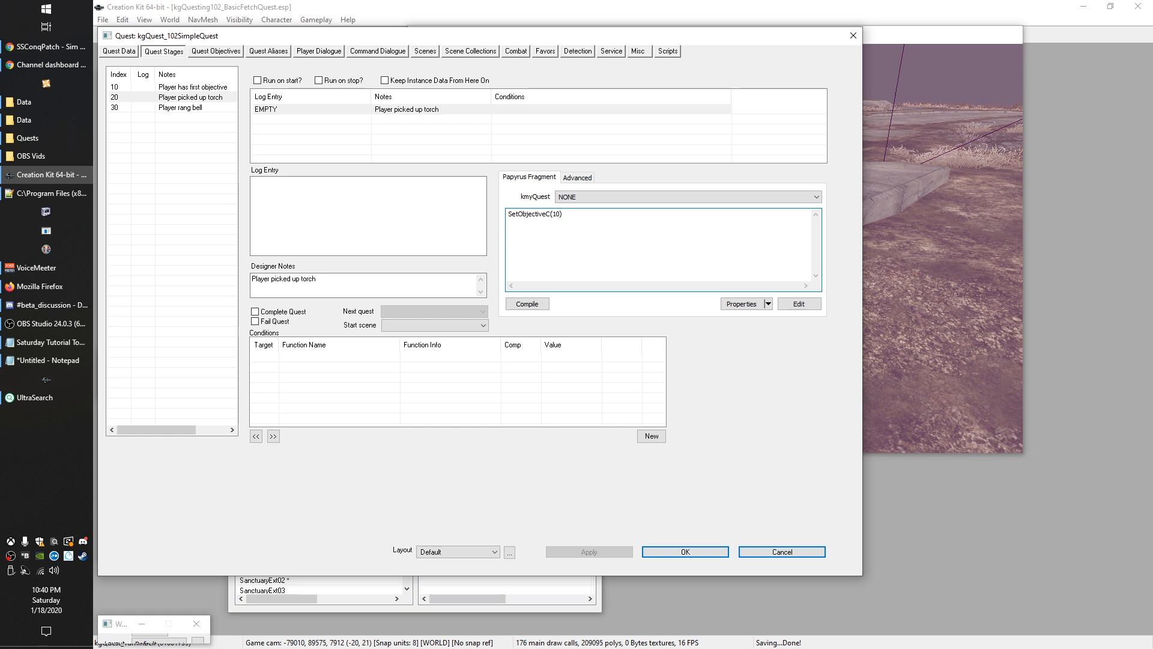
pyautogui.write('omplket')
pyautogui.press('BackSpace')
pyautogui.press('BackSpace')
pyautogui.write('eted')
pyautogui.press('End')
pyautogui.click(527, 303)
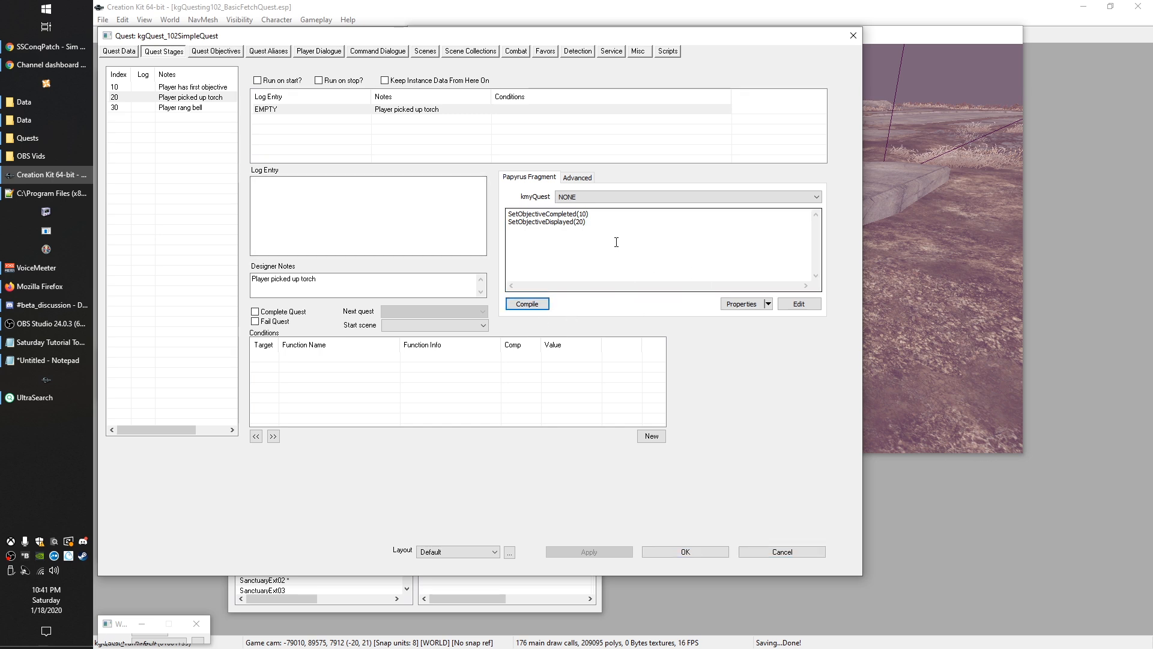
pyautogui.click(597, 222)
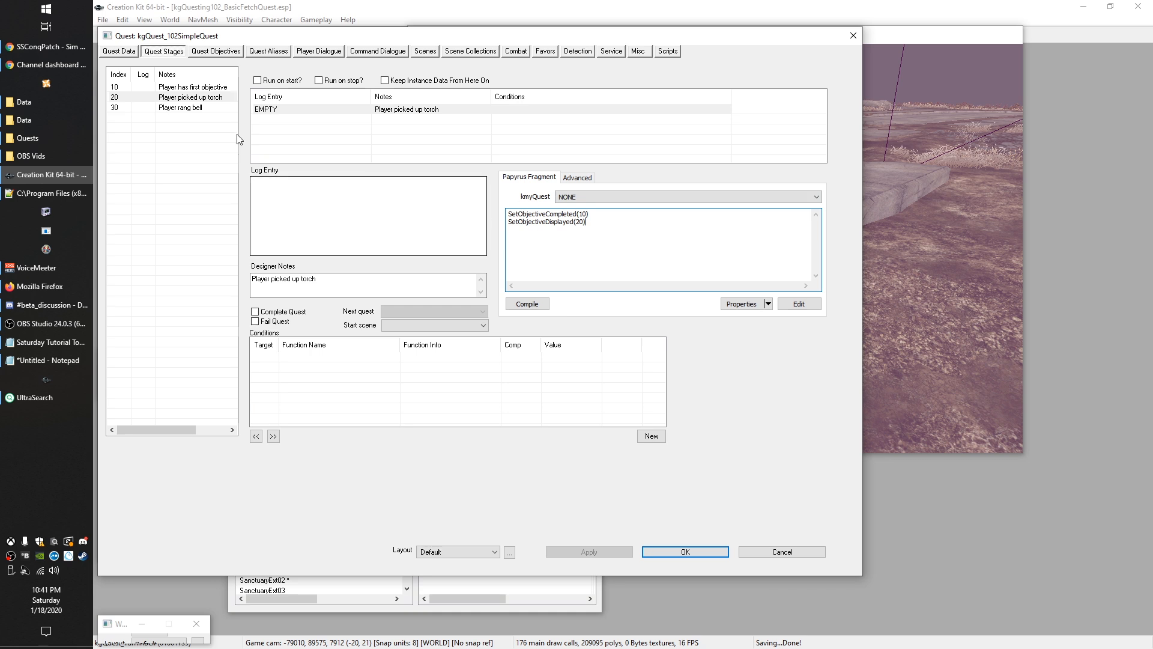
# Step: Flag stage 30 to complete the quest, set its Papyrus fragment to CompleteAllObjectives(), and compile it
pyautogui.click(180, 107)
pyautogui.click(255, 311)
pyautogui.click(554, 244)
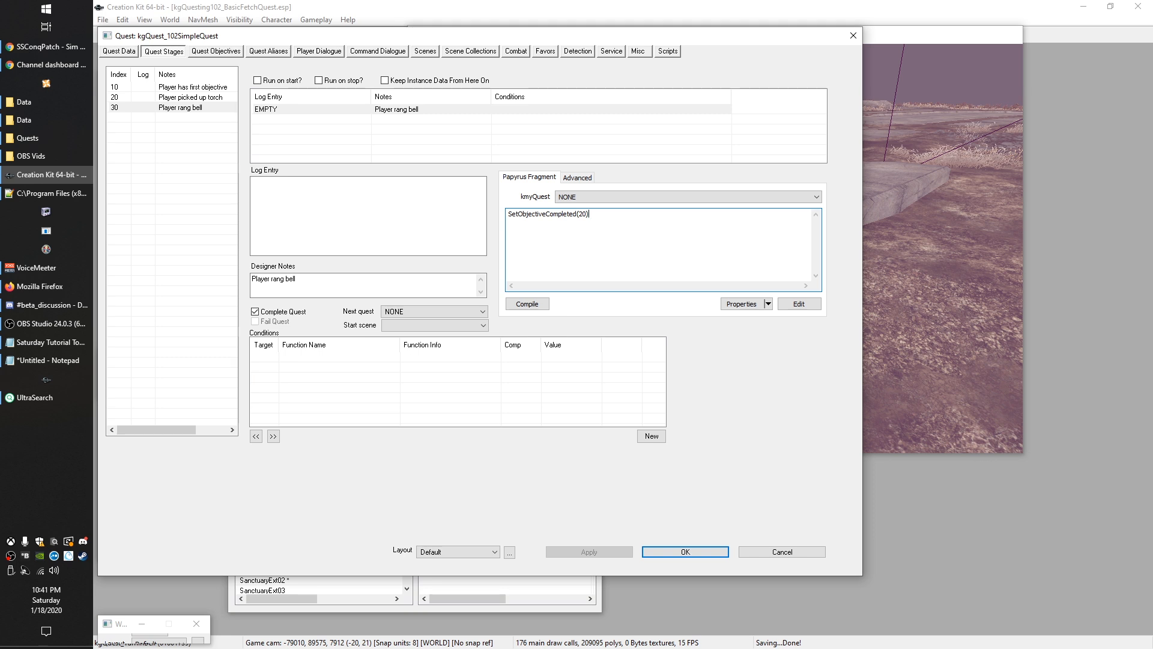
pyautogui.hotkey('ctrl', 'a')
pyautogui.write('C')
pyautogui.click(527, 304)
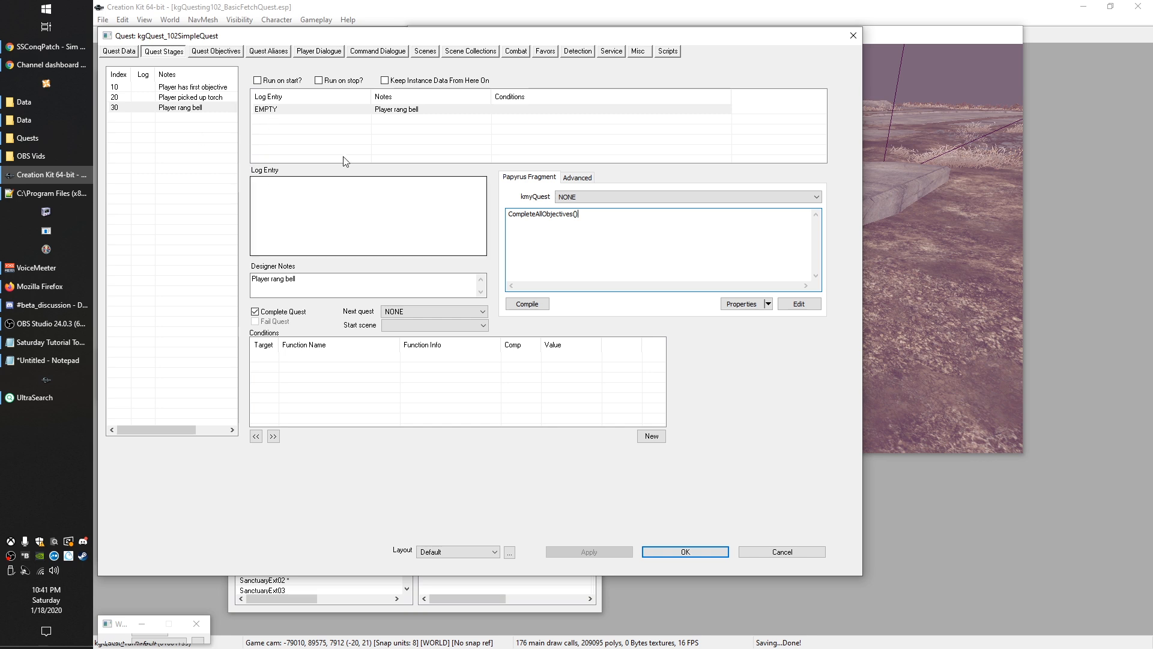
pyautogui.hotkey('ctrl', 'a')
pyautogui.click(636, 216)
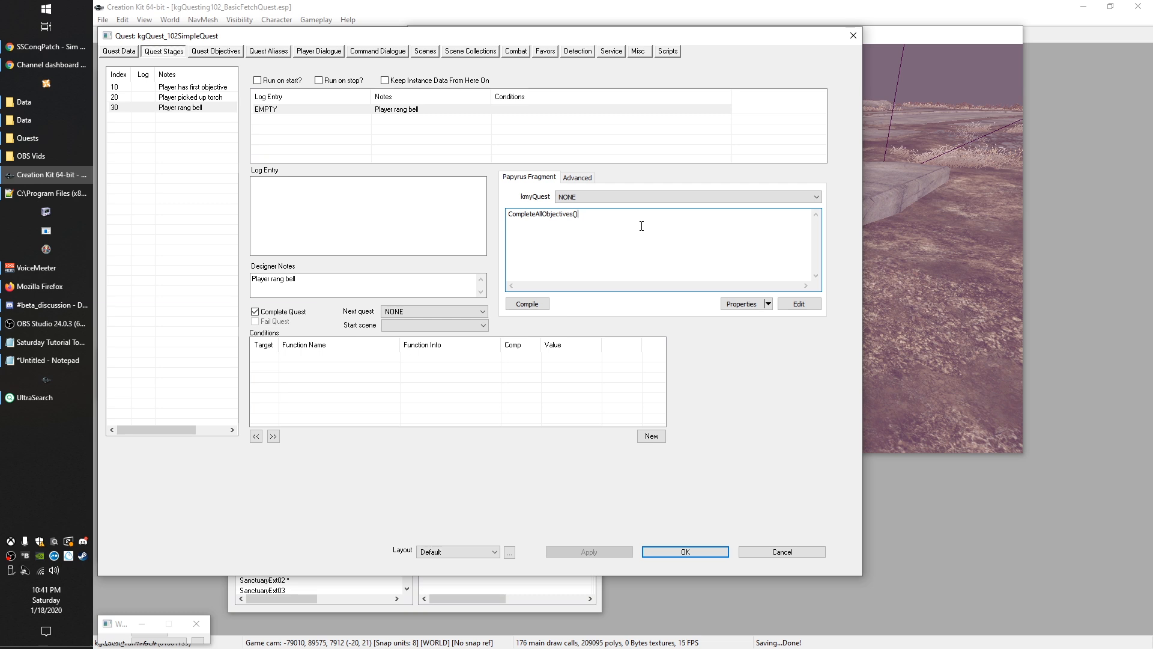
pyautogui.hotkey('ctrl', 'a')
pyautogui.click(625, 244)
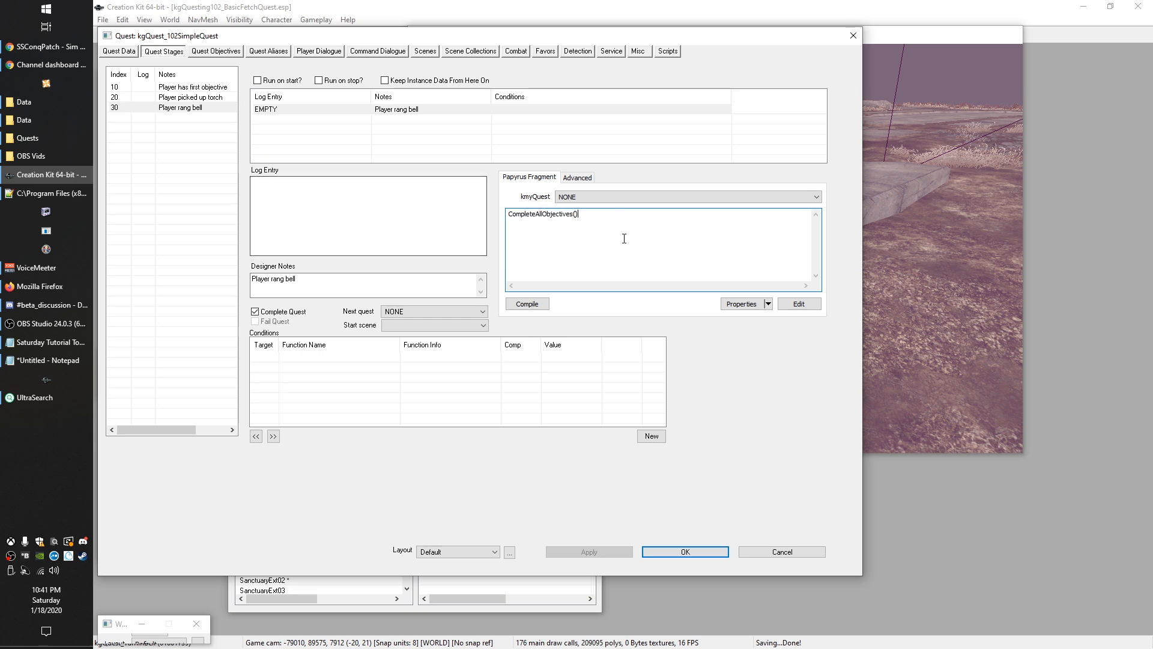
pyautogui.moveTo(602, 226); pyautogui.dragTo(445, 224)
pyautogui.click(658, 226)
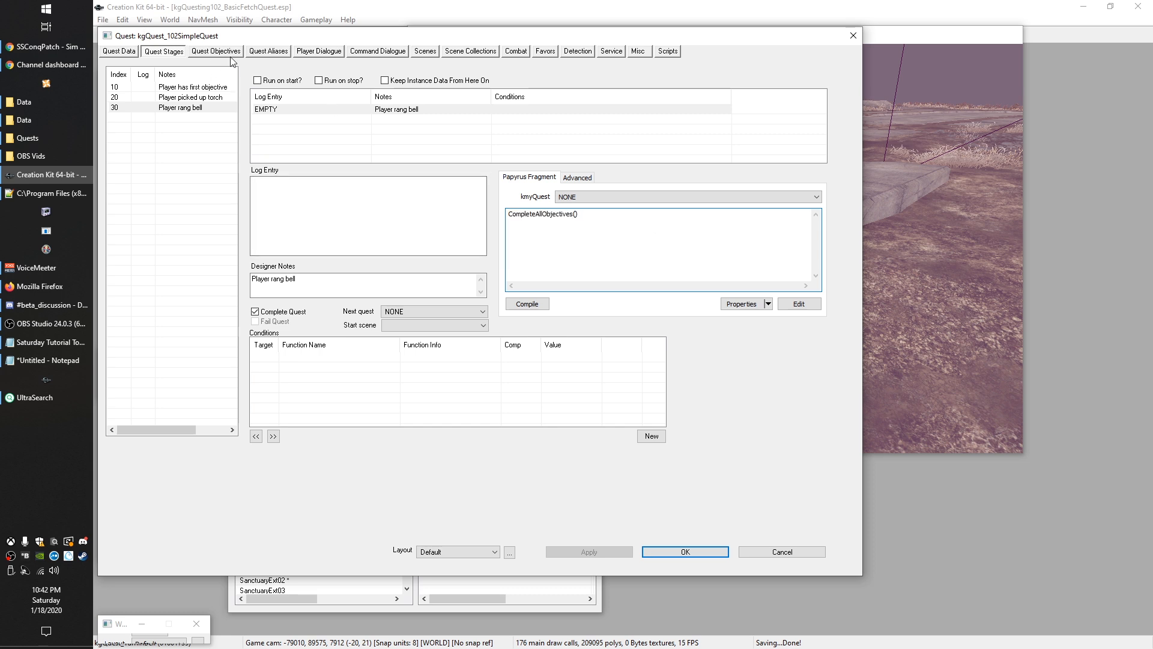
pyautogui.moveTo(604, 226); pyautogui.dragTo(386, 219)
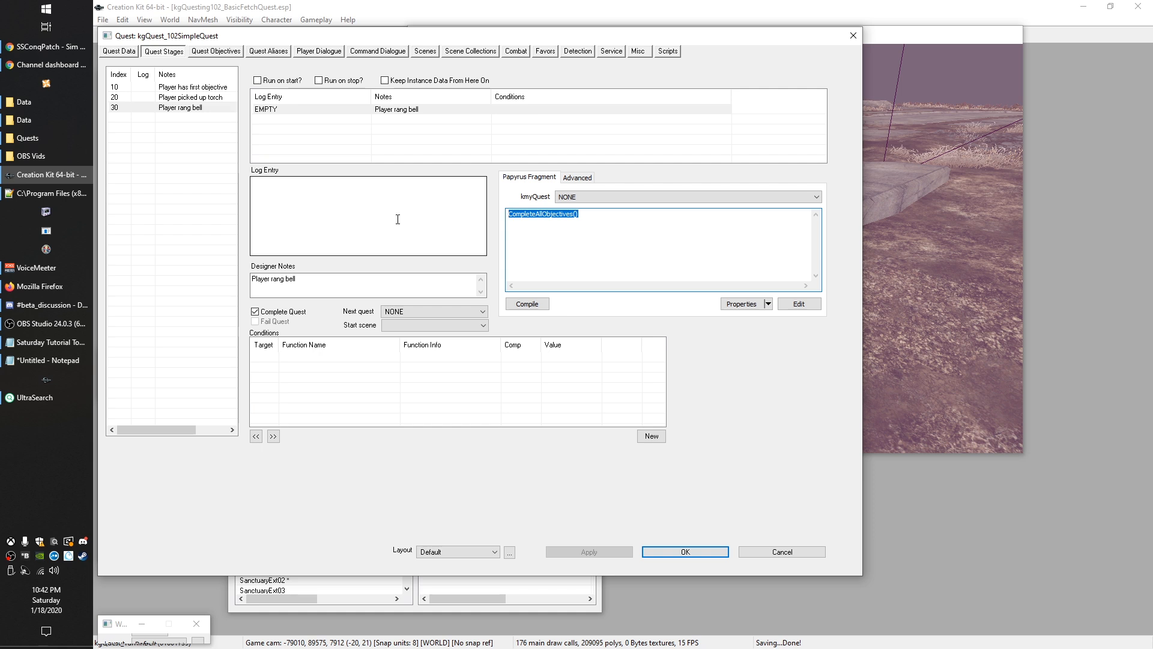
pyautogui.click(655, 249)
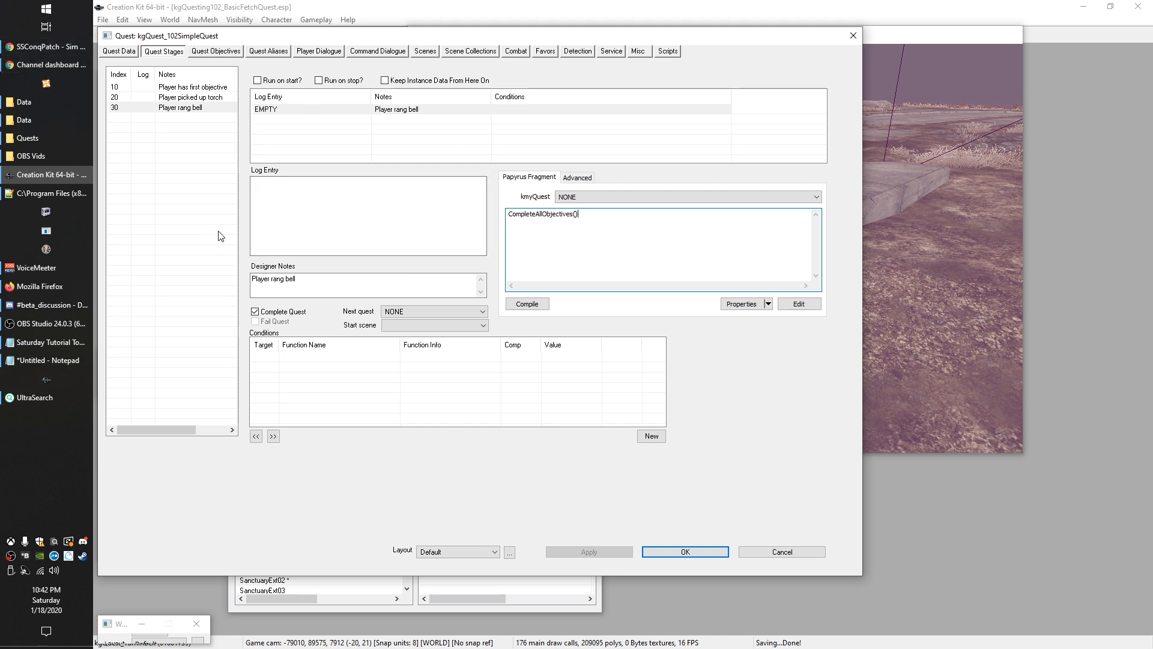
# Step: Accept the stage script changes and close the kgQuest_102SimpleQuest window
pyautogui.click(929, 41)
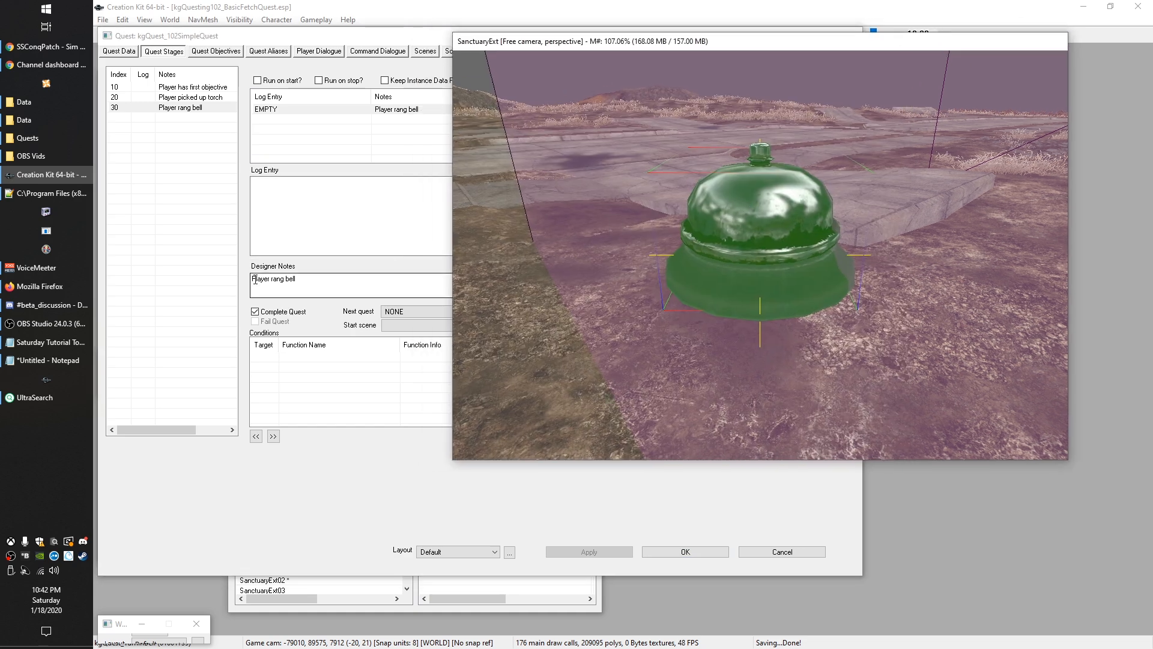
pyautogui.click(428, 300)
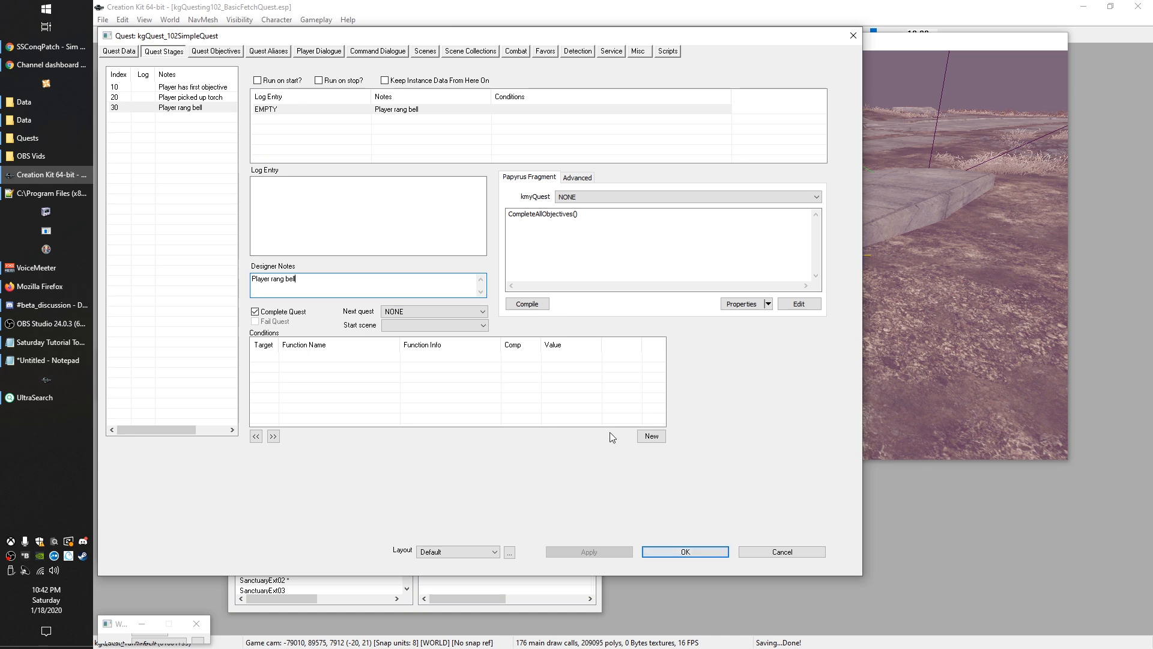
pyautogui.click(690, 224)
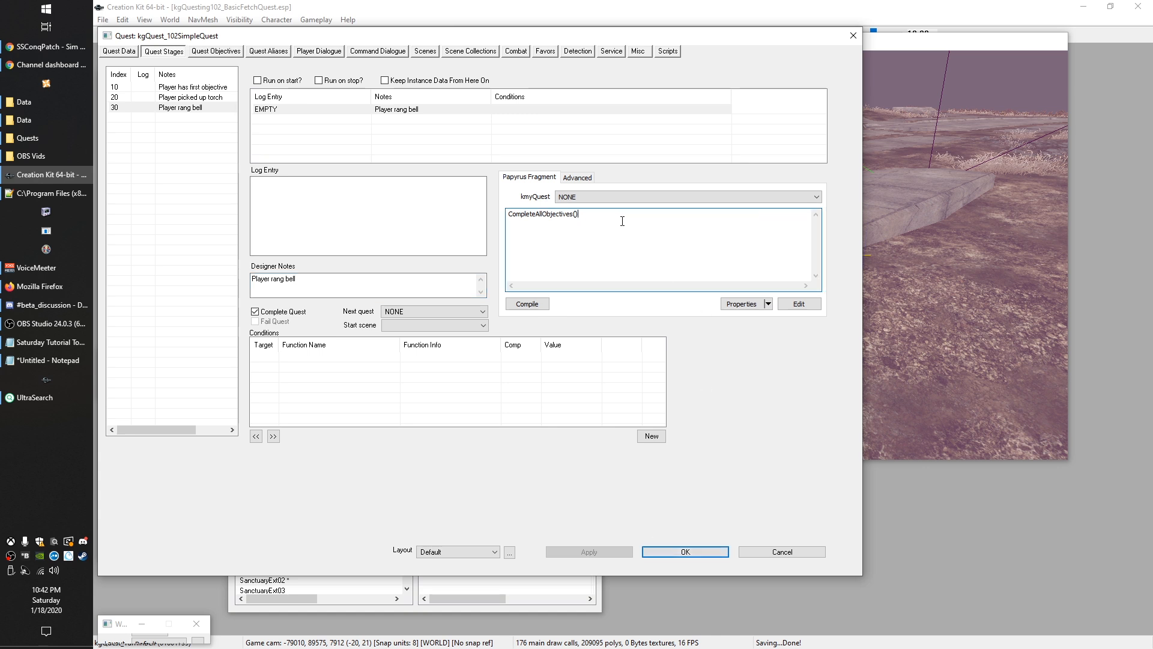
pyautogui.click(673, 553)
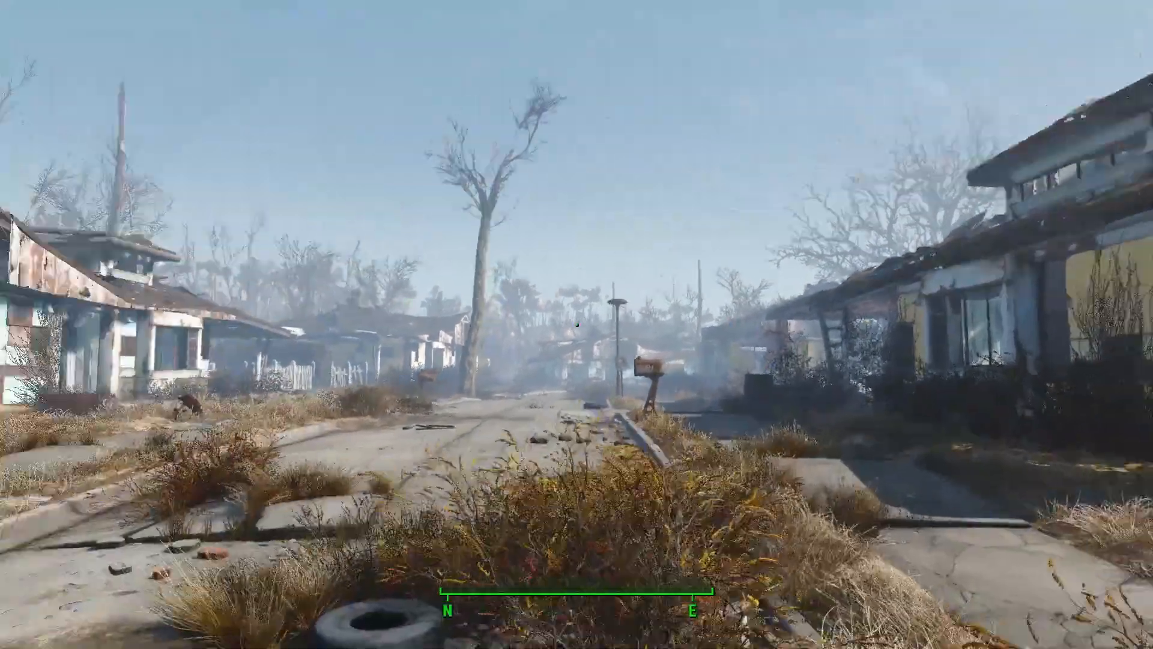
pyautogui.press('w')
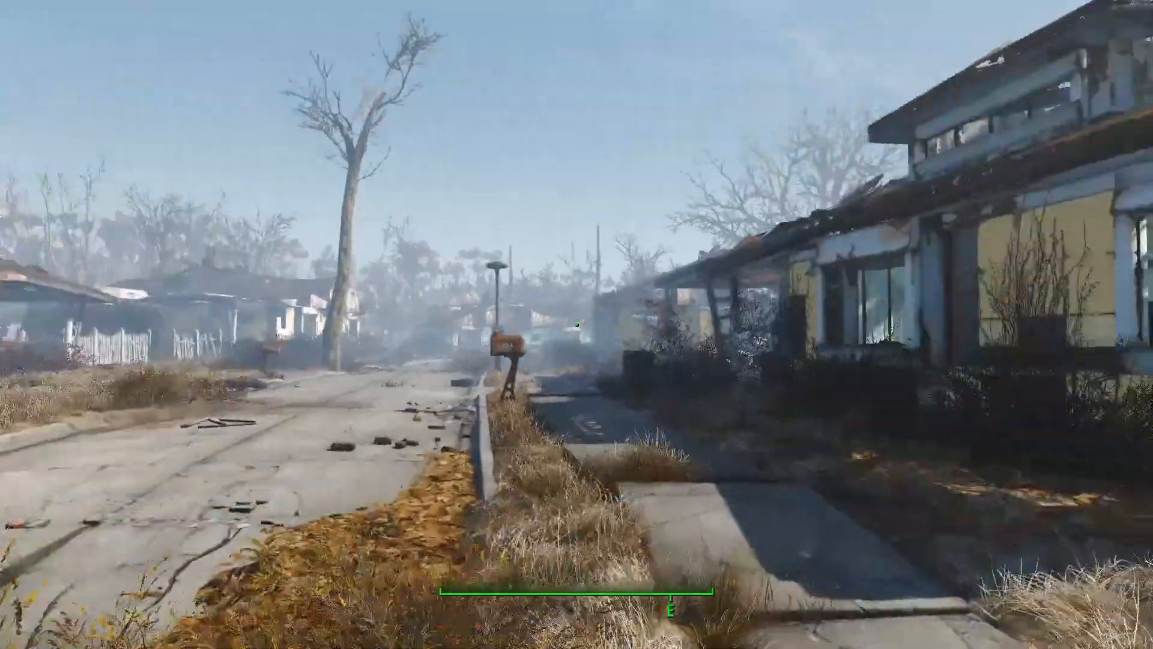
pyautogui.press('w')
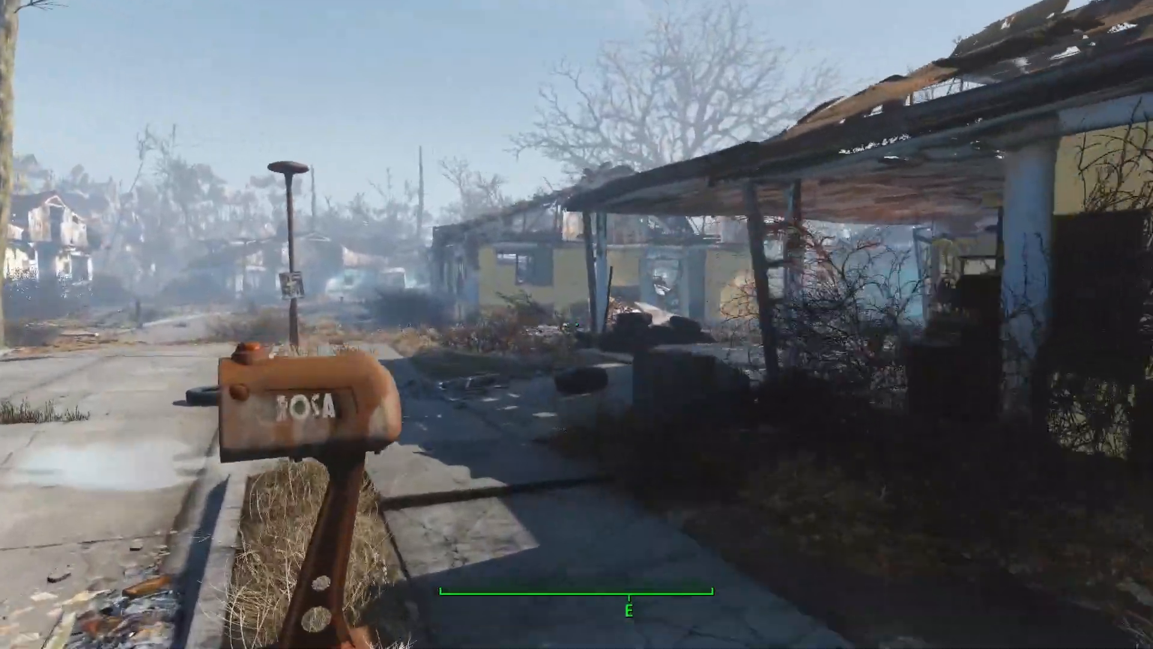
pyautogui.press('w')
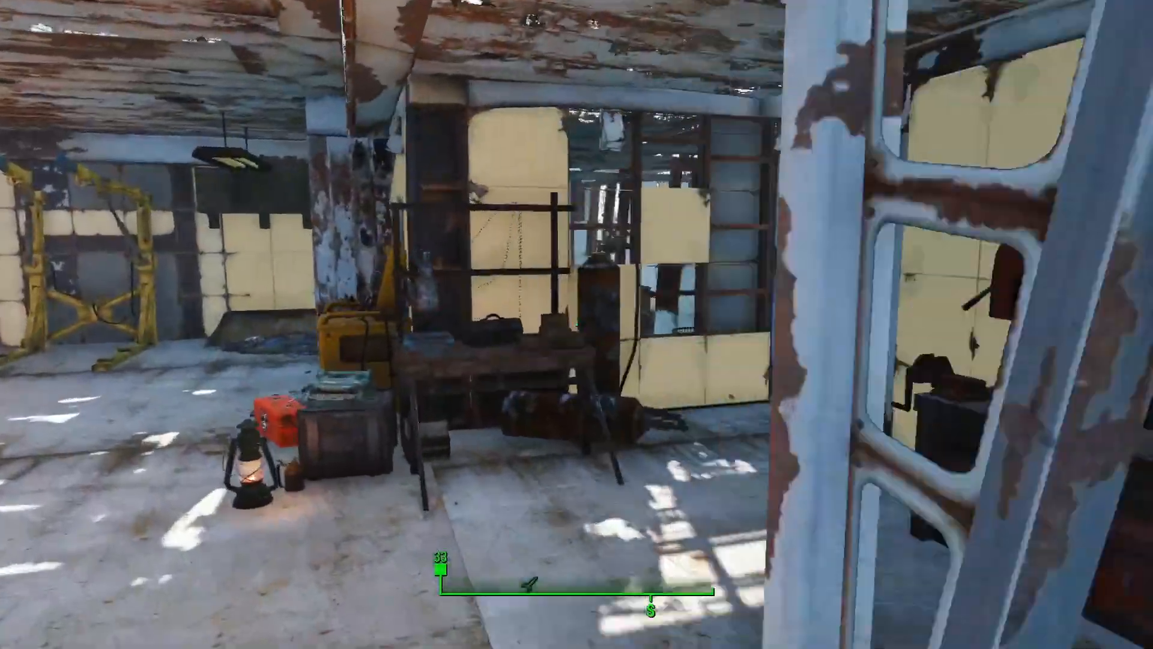
pyautogui.press('w')
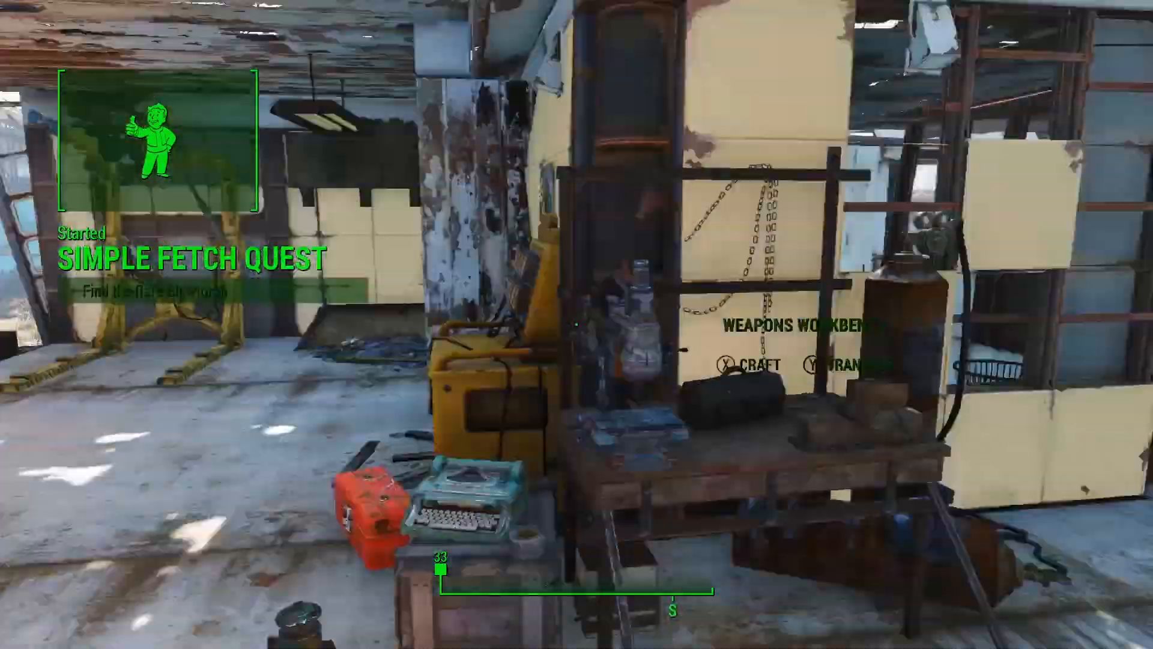
pyautogui.press('w')
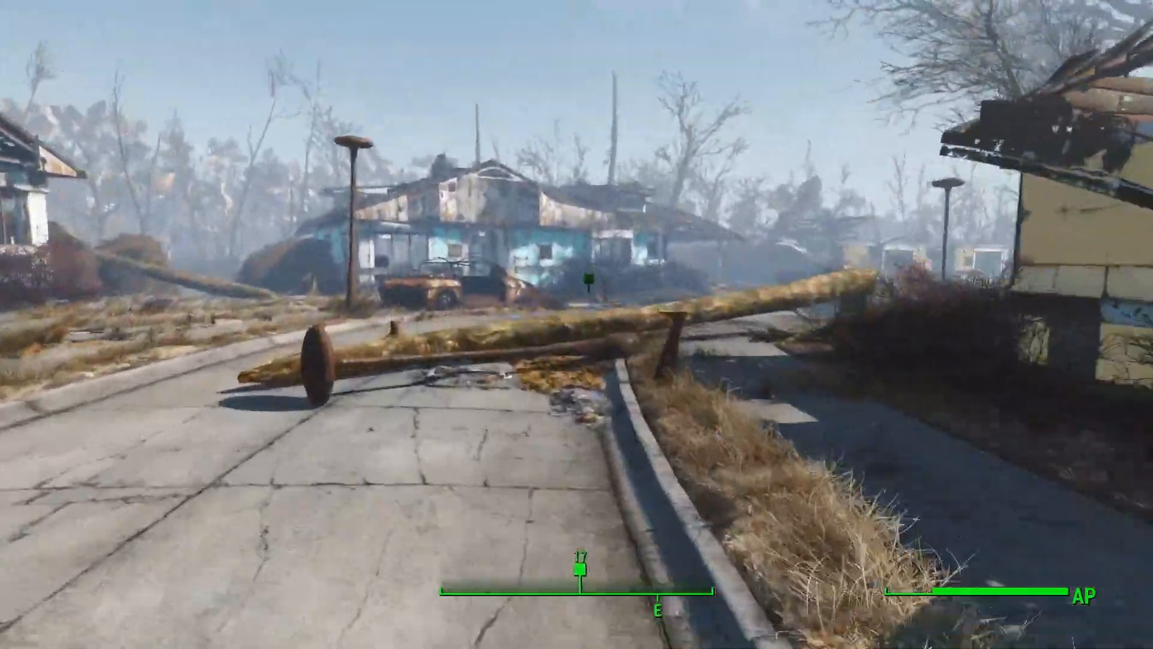
pyautogui.press('w')
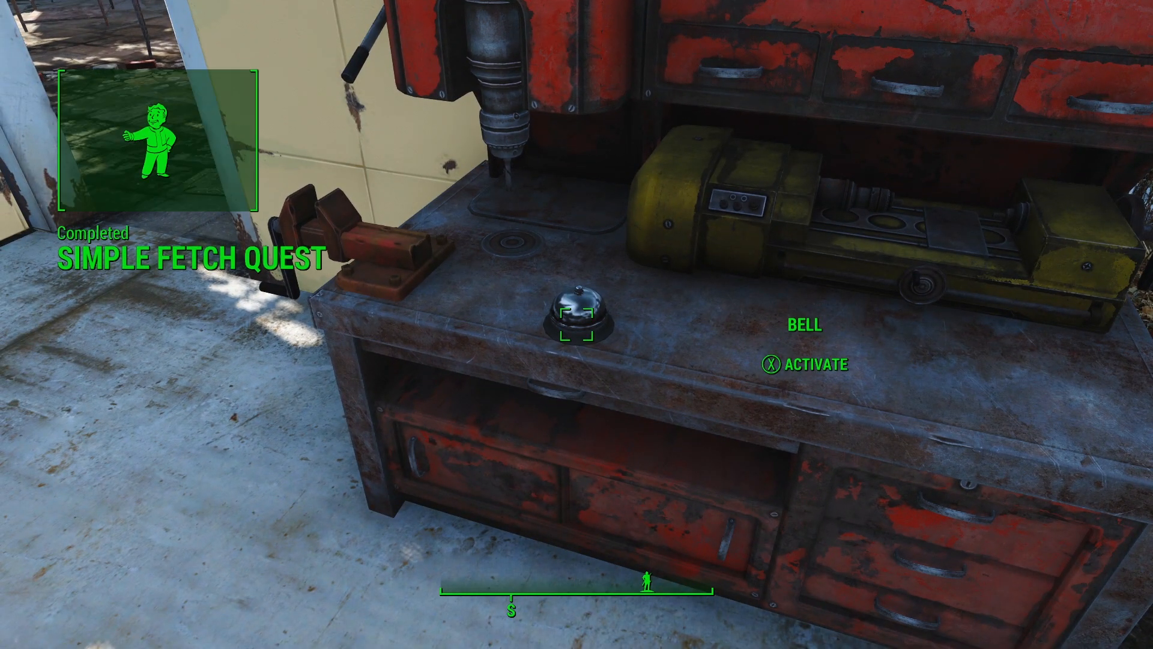
pyautogui.press('s')
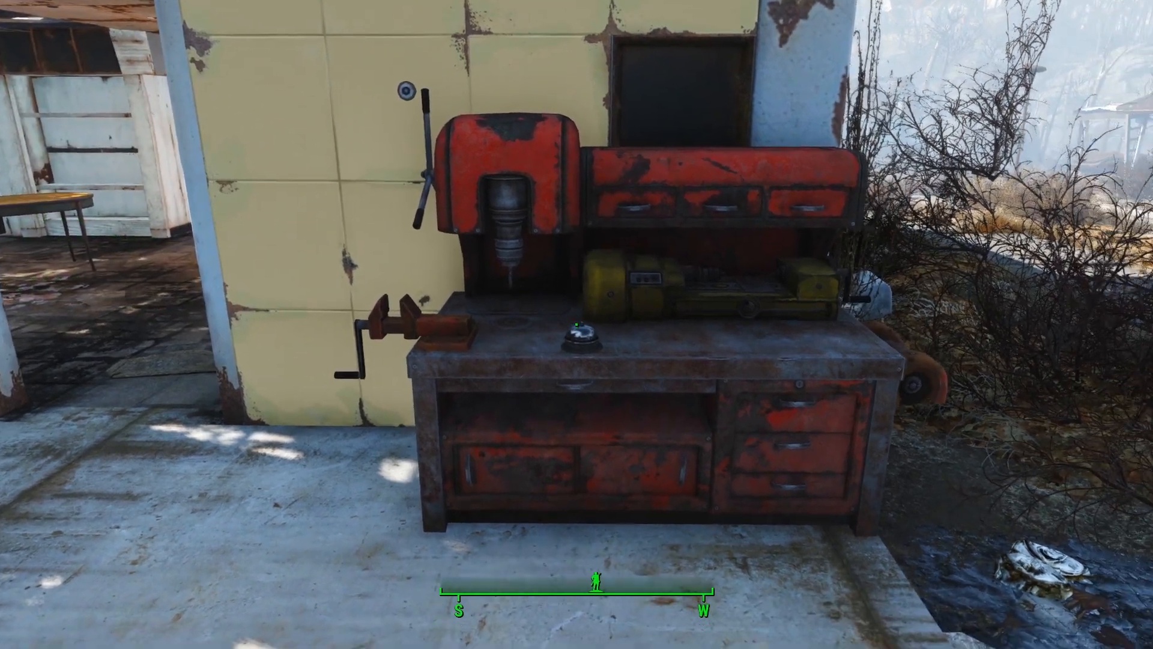
pyautogui.press('s')
pyautogui.press('Tab')
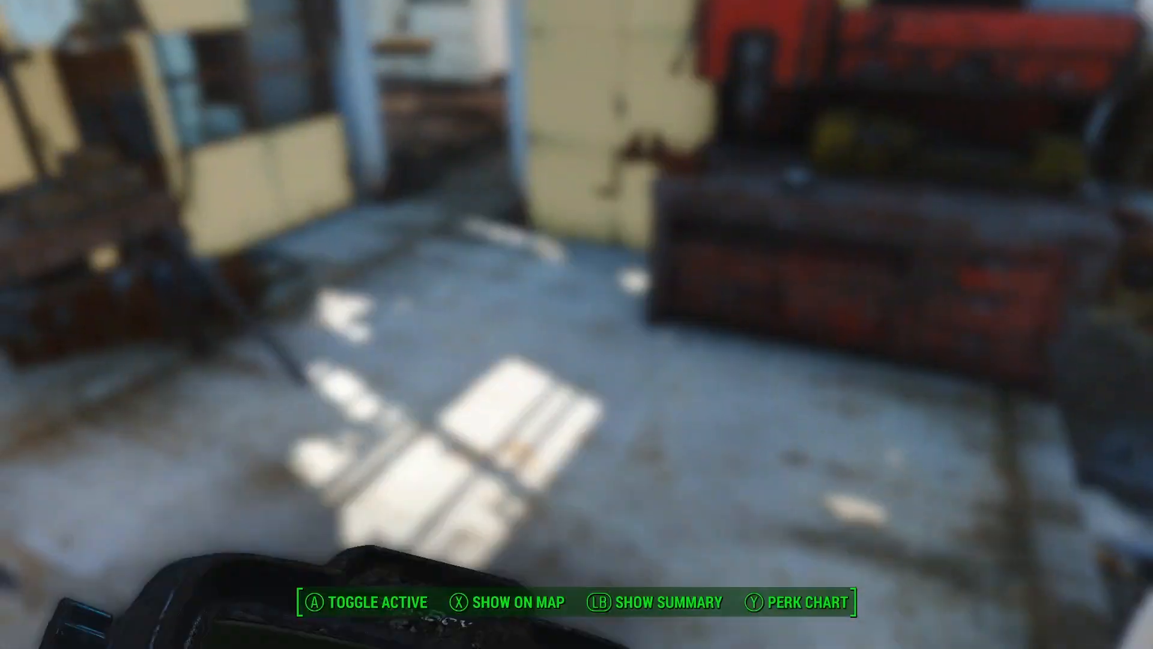
pyautogui.press('q')
pyautogui.press('d')
pyautogui.press('d')
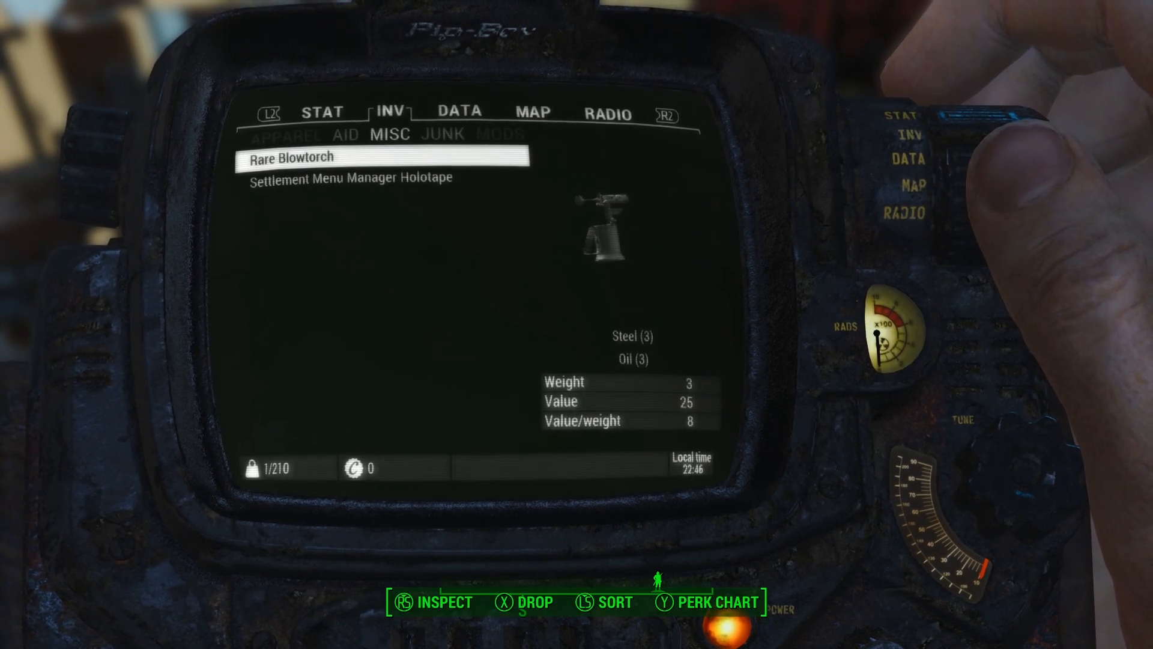
pyautogui.press('r')
pyautogui.press('s')
pyautogui.press('Tab')
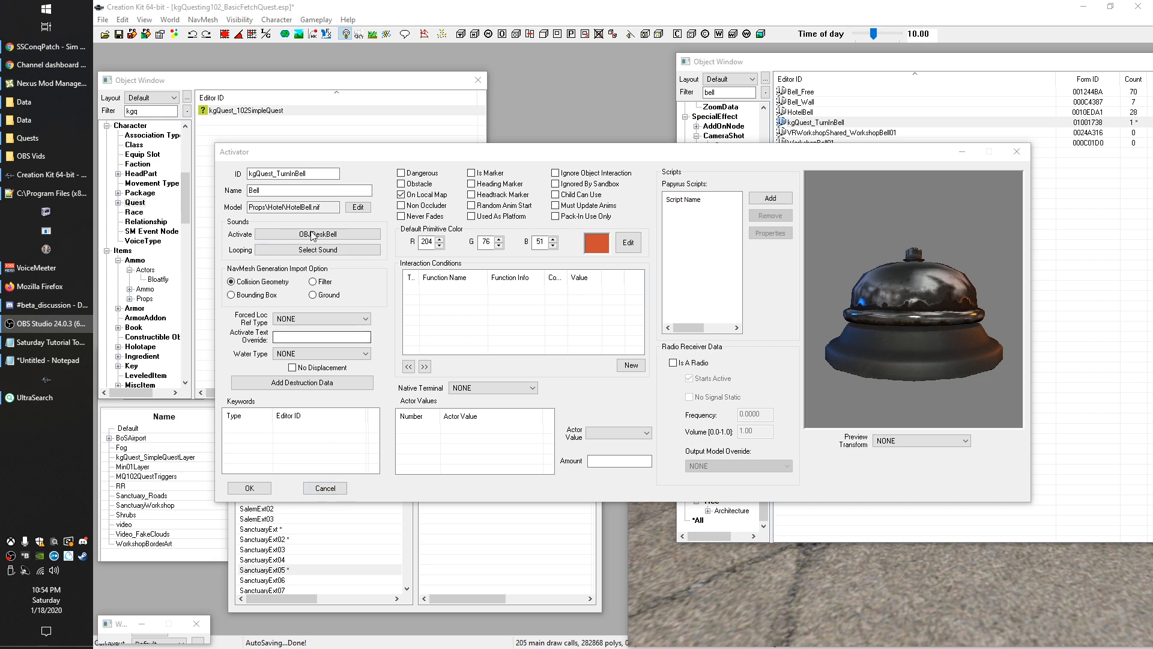
# Step: Close the kgQuest_TurnInBell activator without changes and bring the render view of the blowtorch forward
pyautogui.click(330, 488)
pyautogui.click(900, 315)
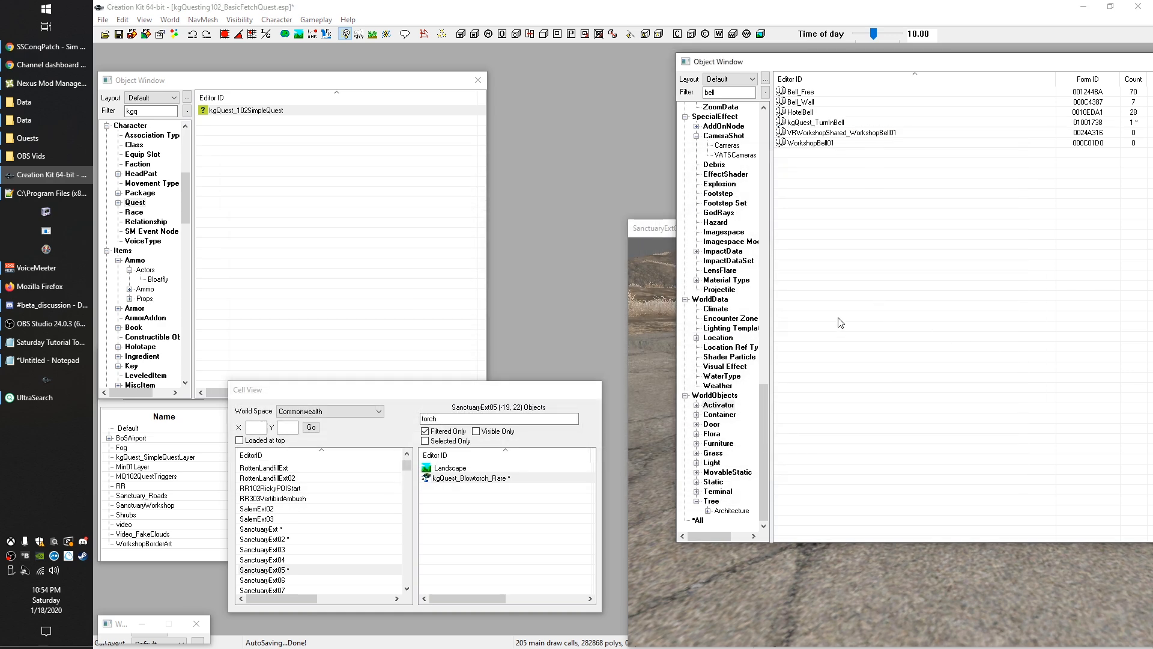
pyautogui.hotkey('alt', 'Tab')
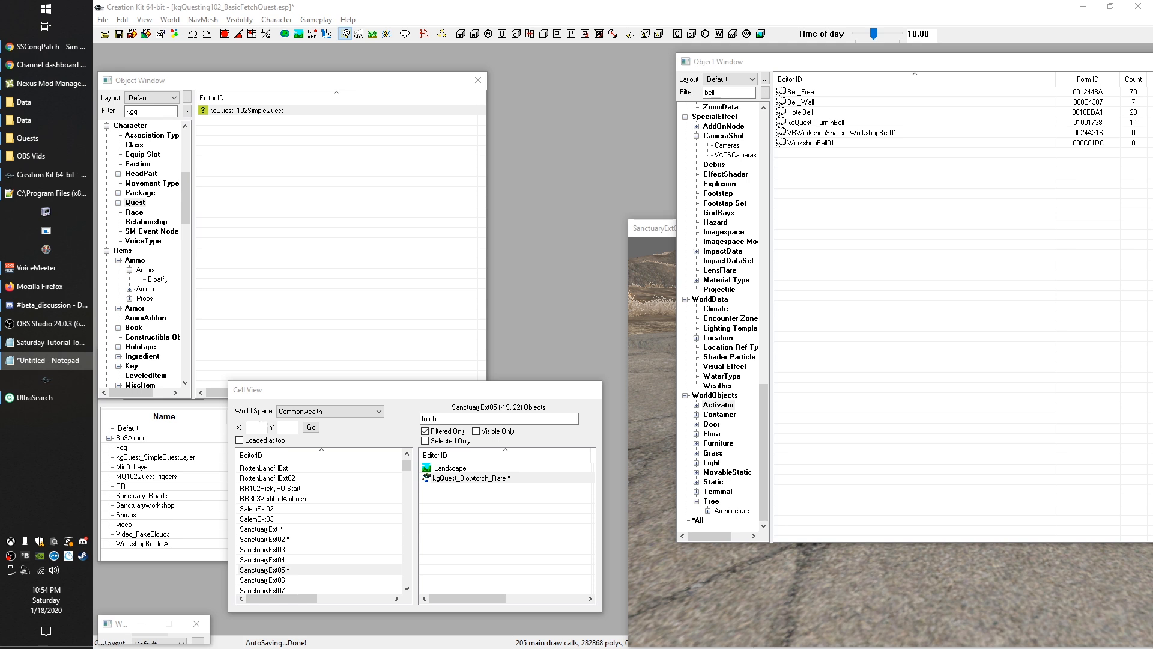
pyautogui.click(378, 198)
pyautogui.click(654, 228)
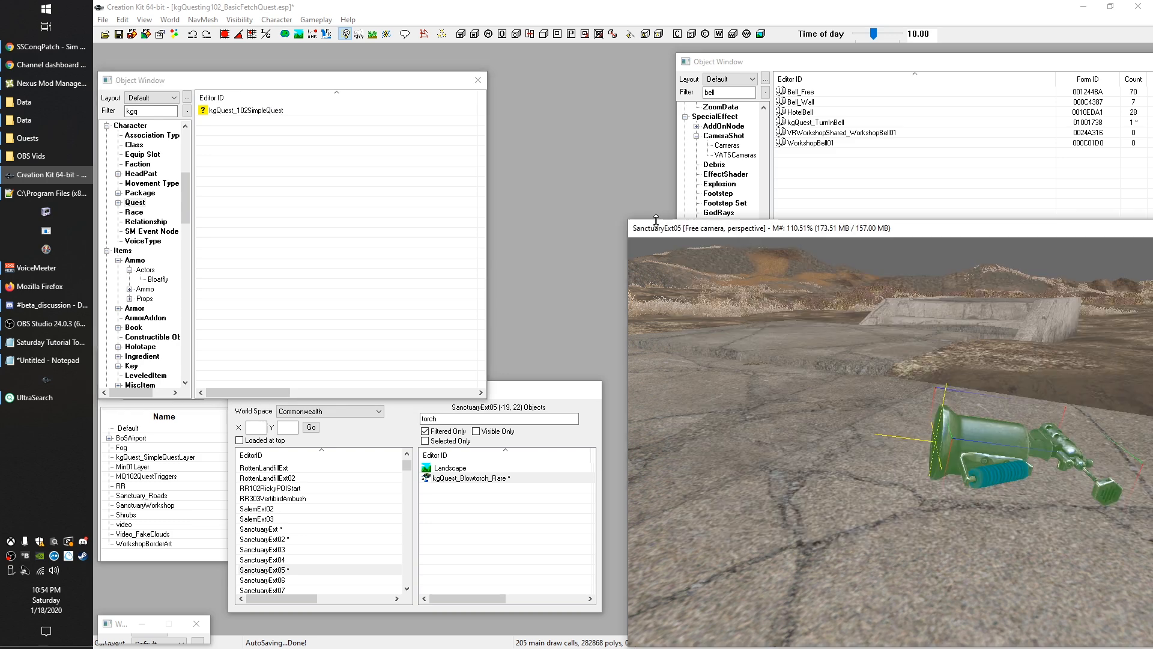
# Step: Reopen kgQuest_102SimpleQuest and show the Papyrus fragment of stage 30
pyautogui.doubleClick(237, 111)
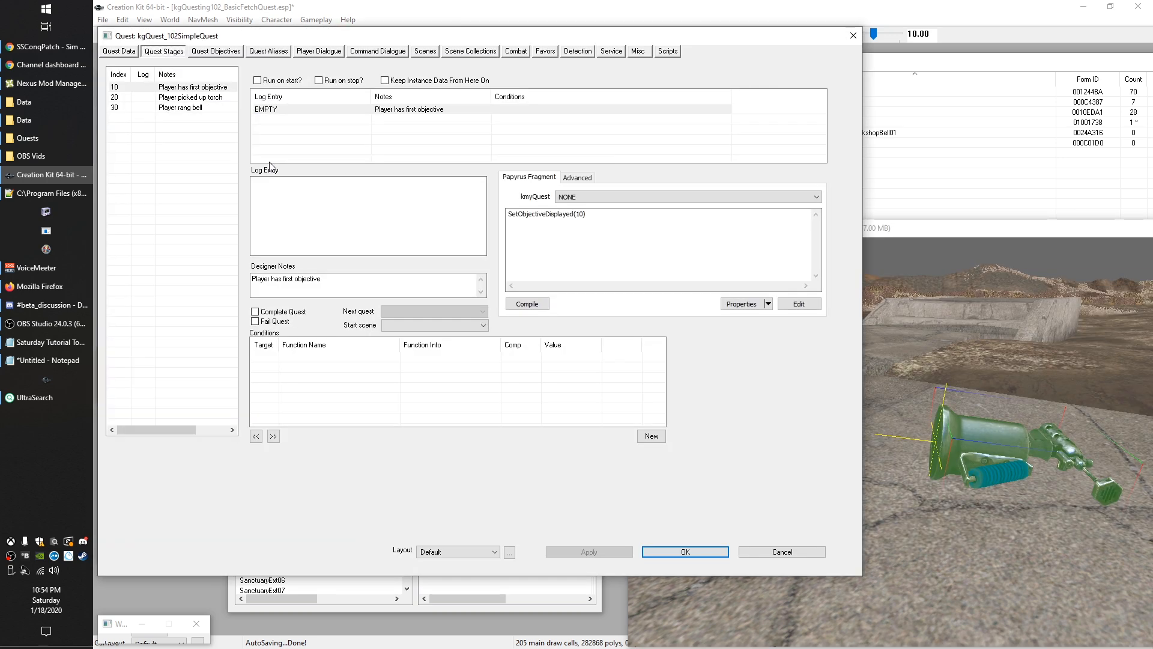
pyautogui.click(182, 108)
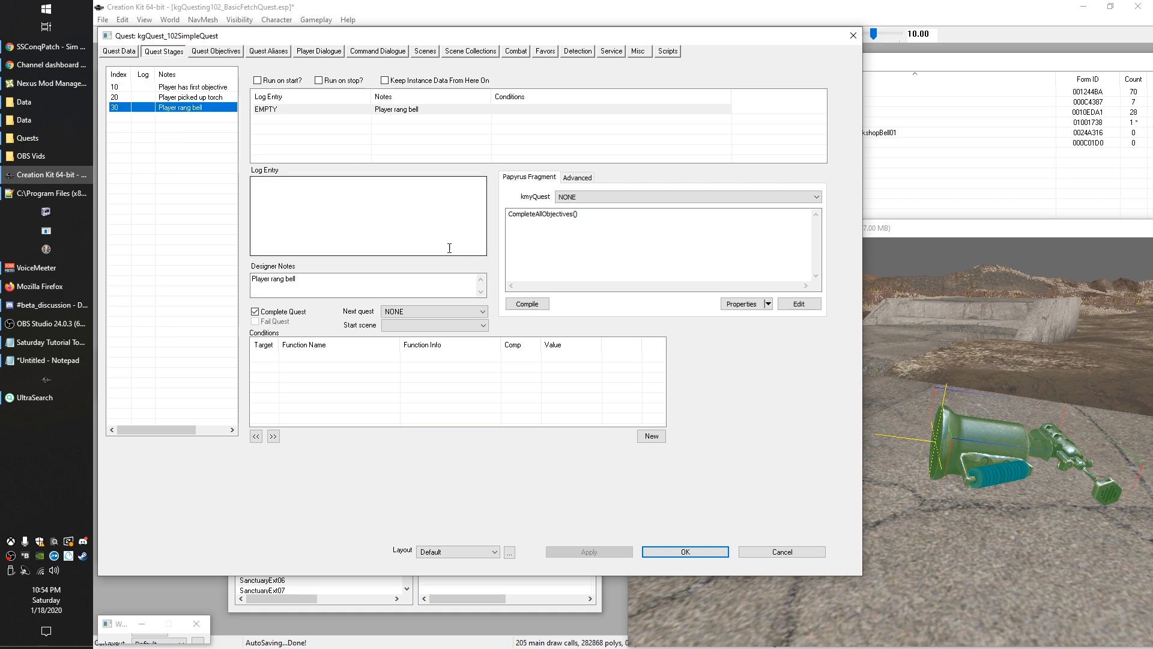
pyautogui.click(576, 221)
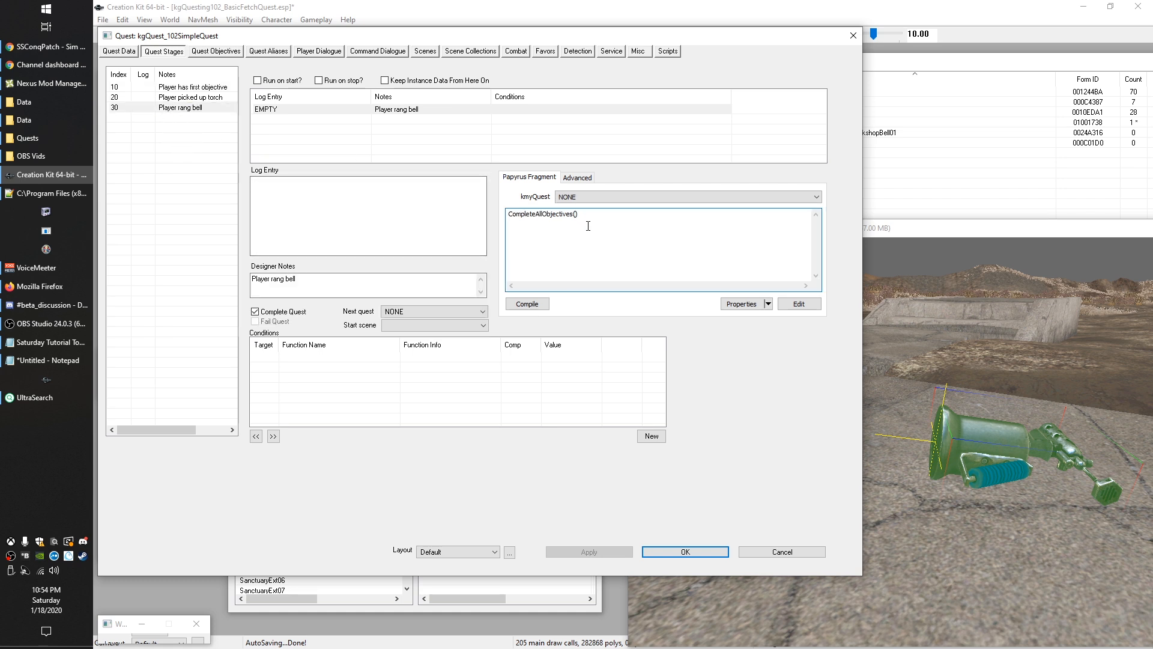
# Step: Examine the script attached to the placed kgQuest_Blowtorch_Rare reference, and close its properties without changes
pyautogui.click(924, 227)
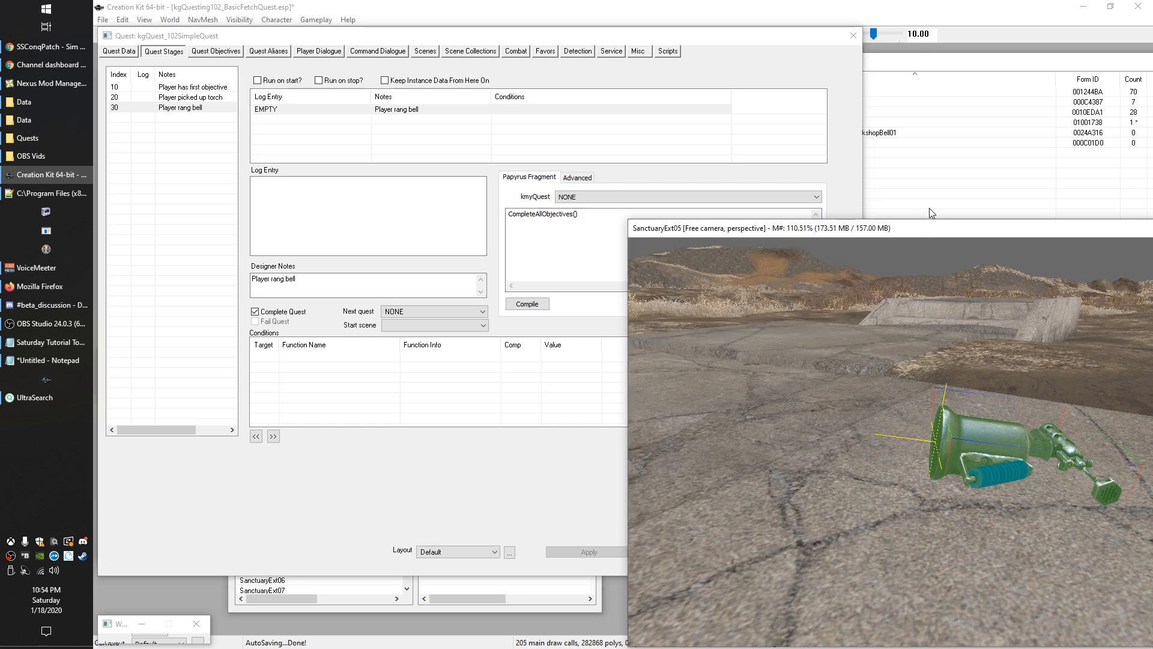
pyautogui.doubleClick(974, 454)
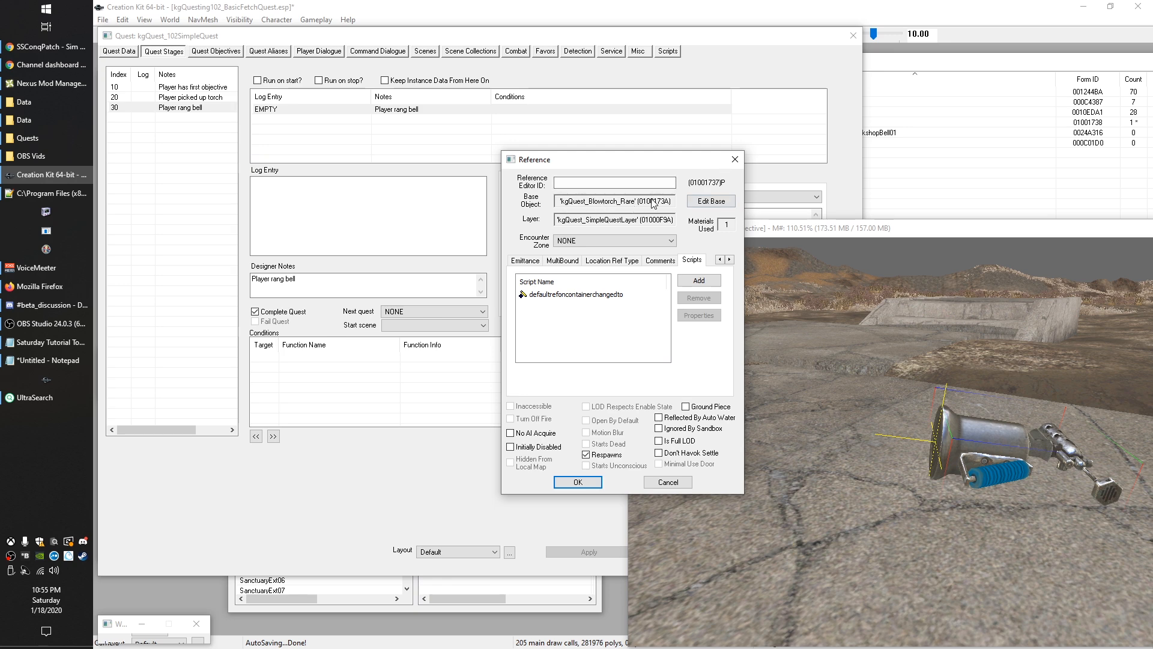
pyautogui.click(733, 159)
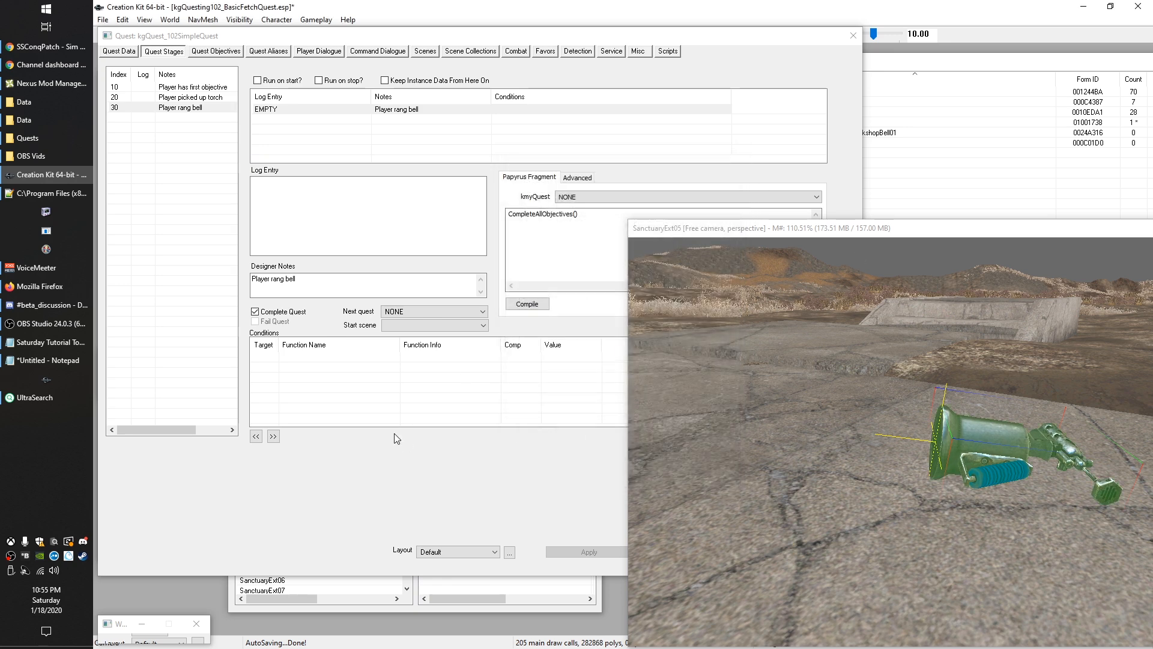
# Step: Review the CompleteAllObjectives() line in stage 30's Papyrus fragment
pyautogui.click(623, 222)
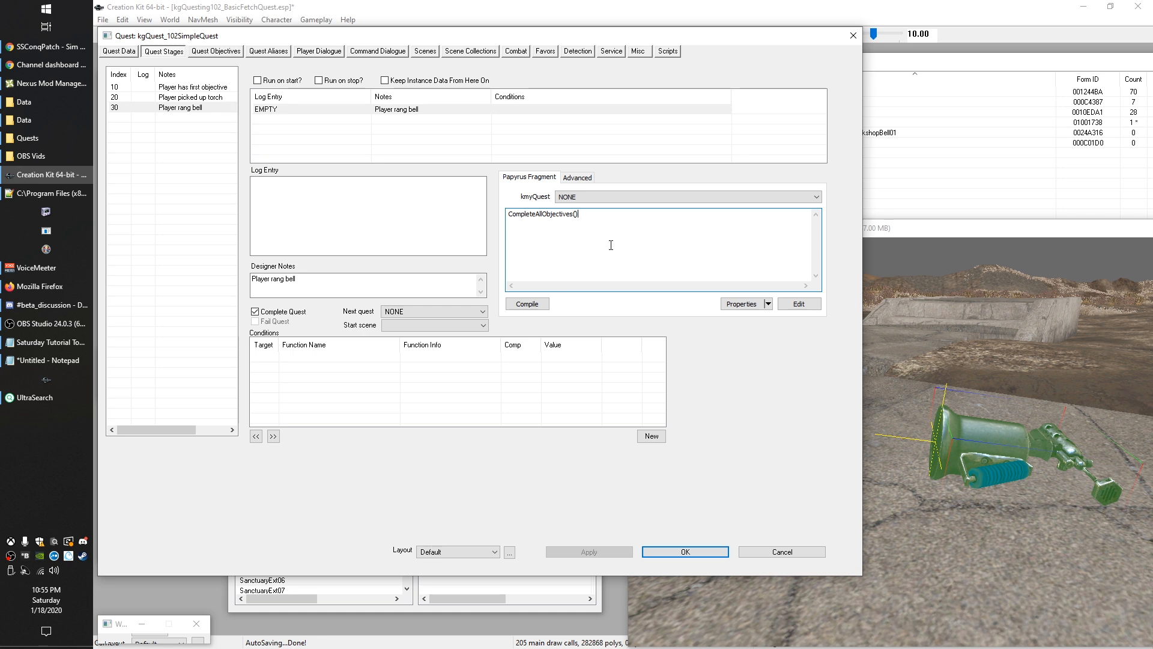
pyautogui.hotkey('ctrl', 'a')
pyautogui.click(655, 226)
pyautogui.moveTo(622, 227); pyautogui.dragTo(492, 200)
pyautogui.click(633, 240)
# Step: Change the namespace of the quest's fragment script to Fragments:Quests:kgQuesting, keeping the script name
pyautogui.click(582, 179)
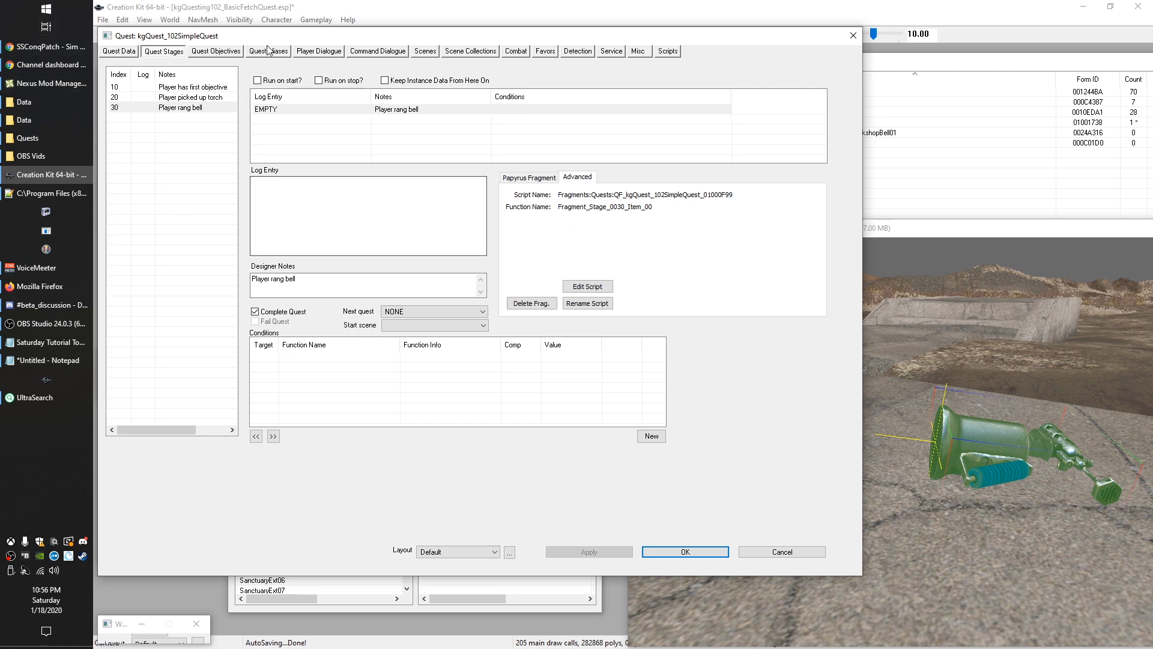
pyautogui.moveTo(200, 37); pyautogui.dragTo(216, 56)
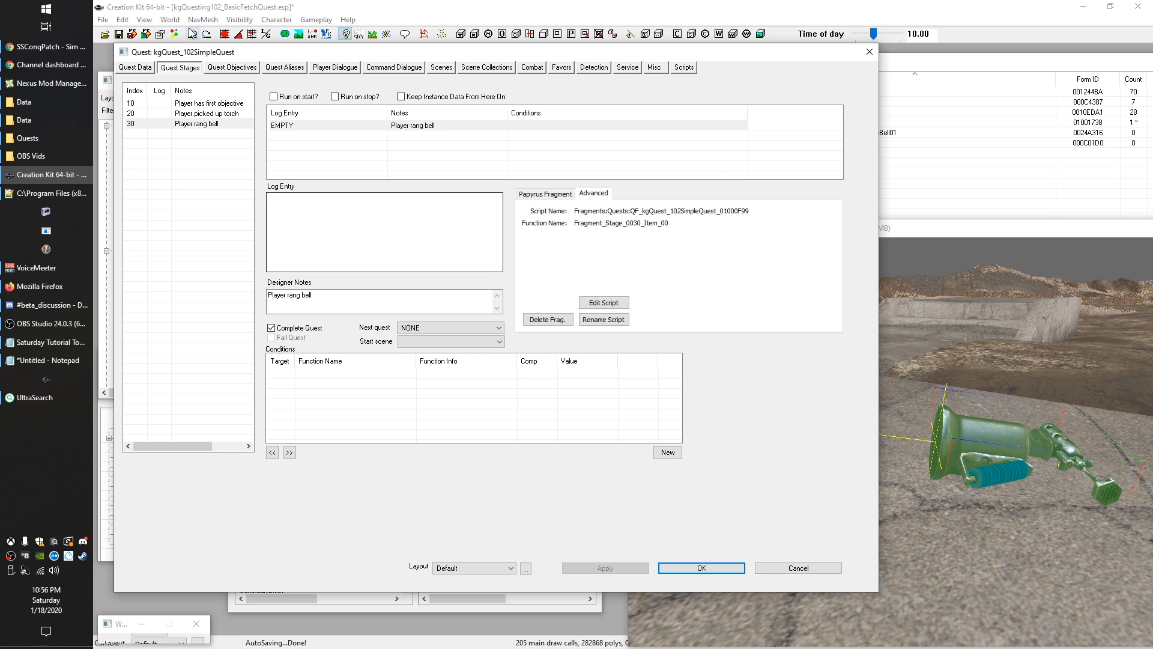
pyautogui.moveTo(203, 57); pyautogui.dragTo(198, 60)
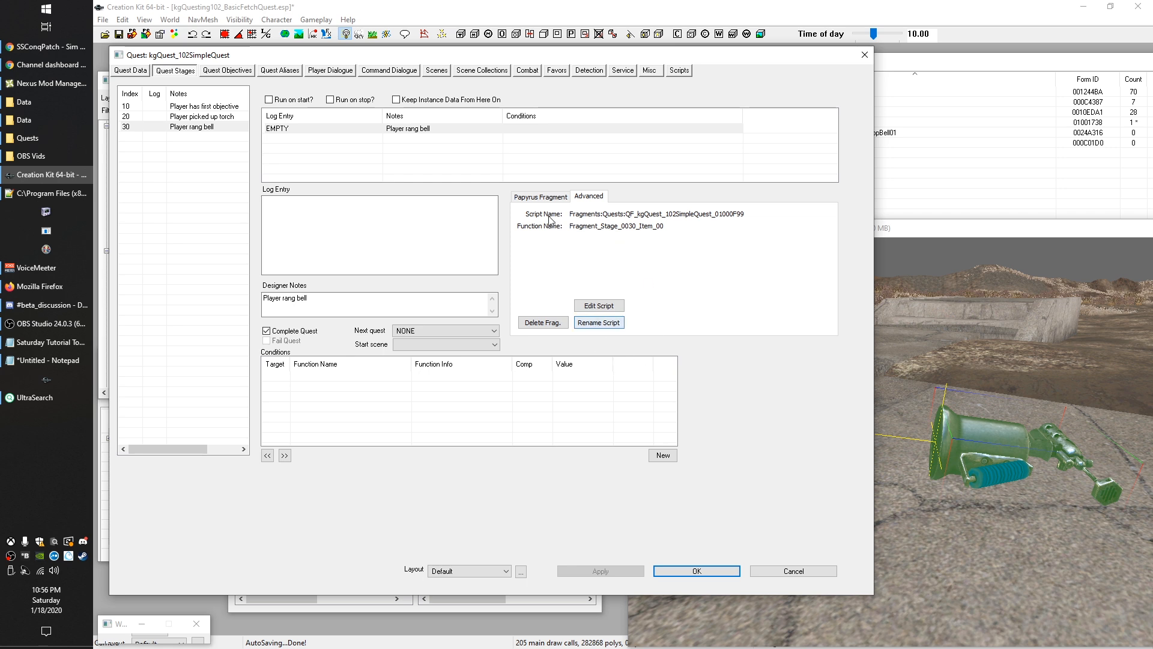
pyautogui.click(613, 325)
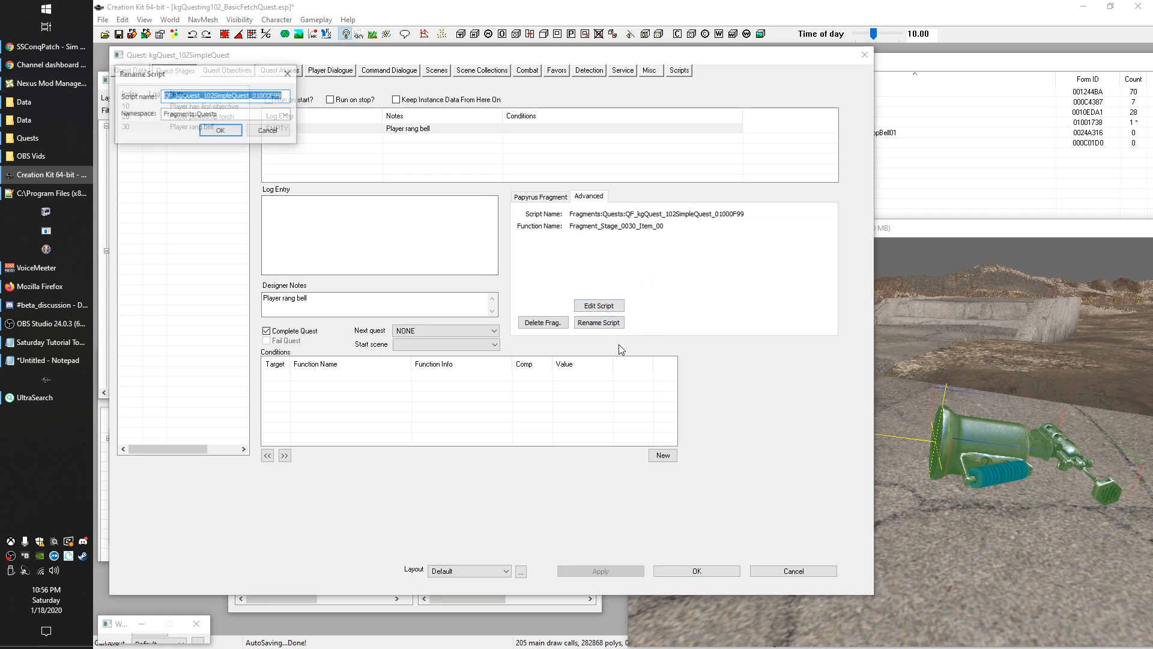
pyautogui.click(229, 114)
pyautogui.click(230, 114)
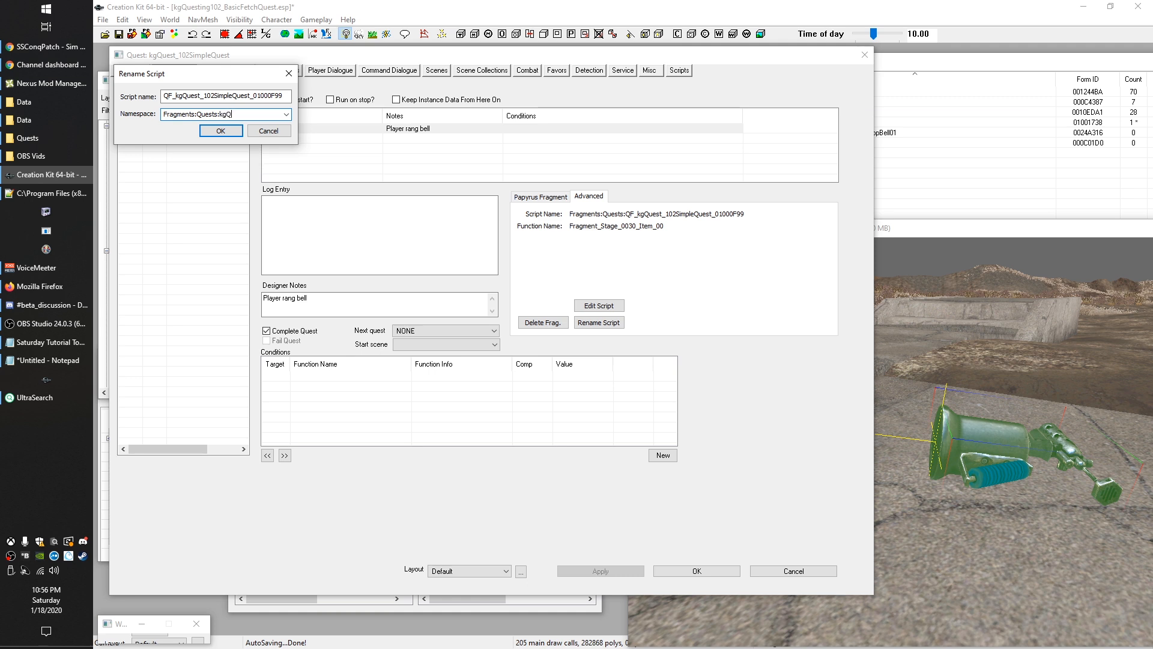
pyautogui.write(':kgQuesting')
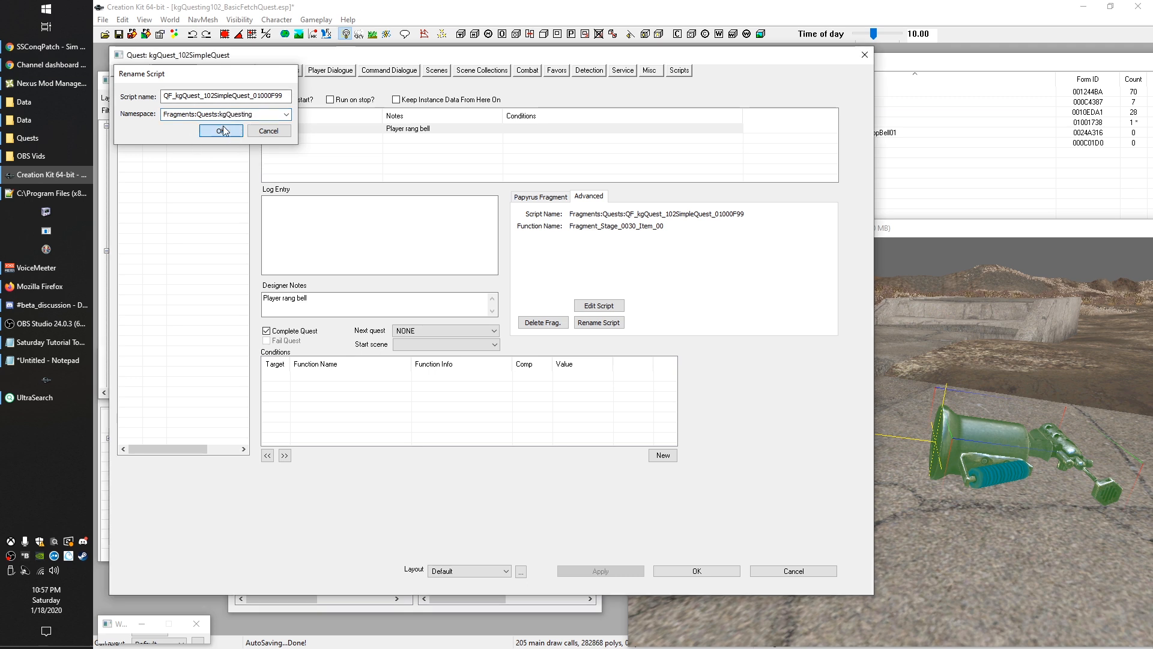
pyautogui.click(221, 130)
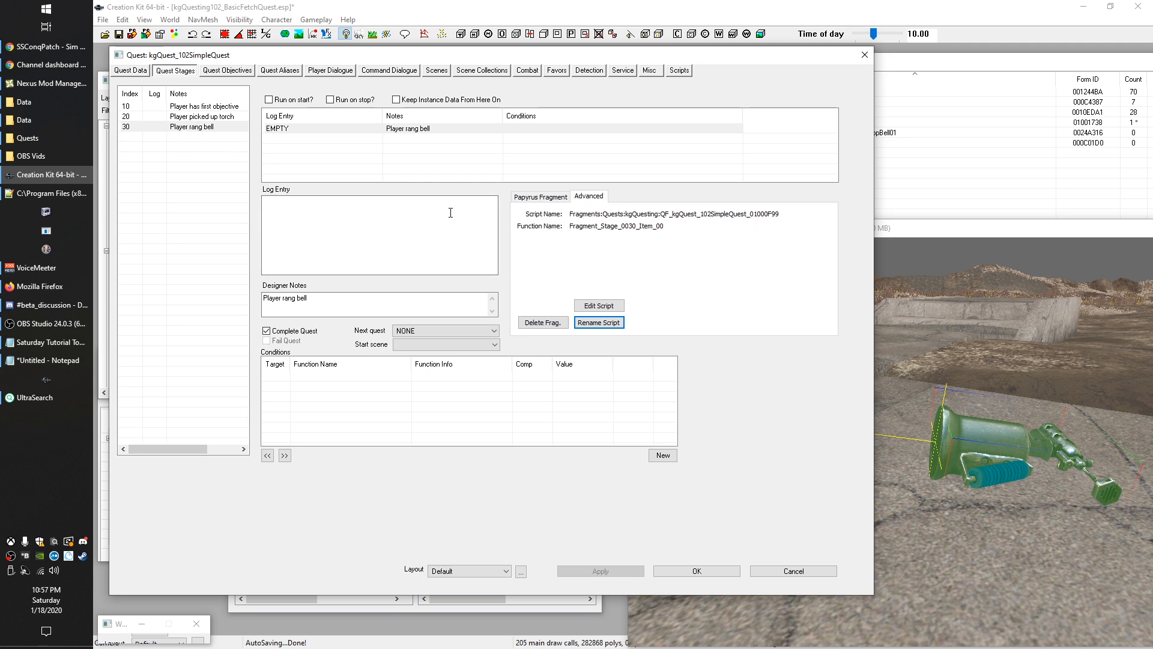
# Step: Check the script names for stages 20 and 10, and review both stages' Papyrus fragments
pyautogui.click(197, 118)
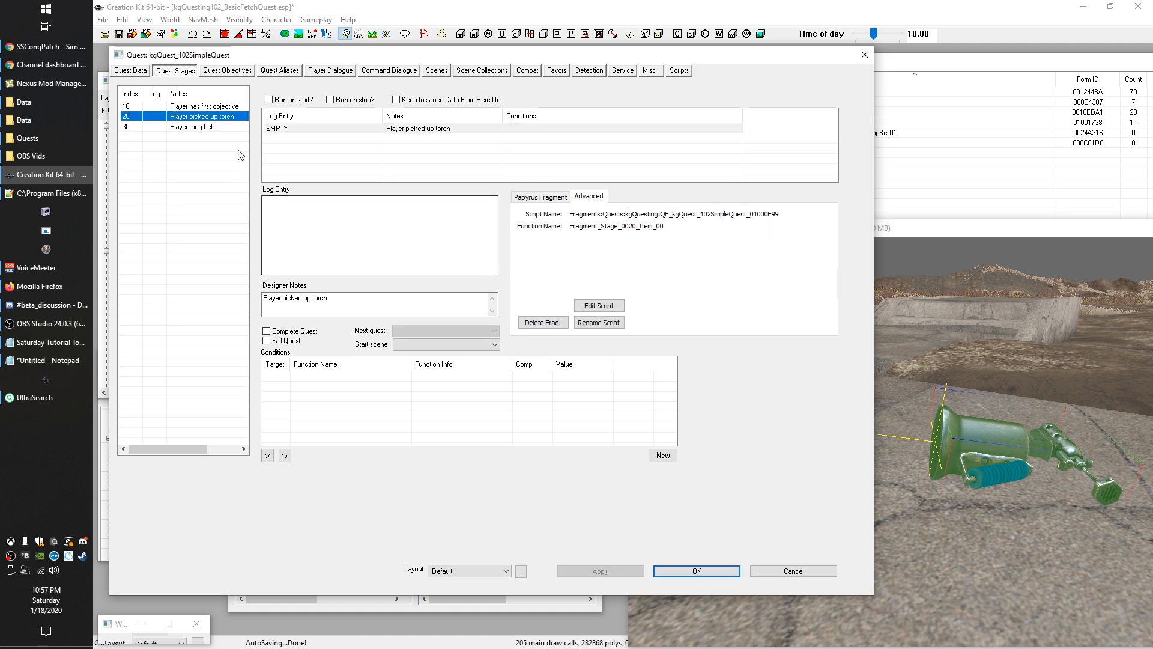
pyautogui.click(209, 106)
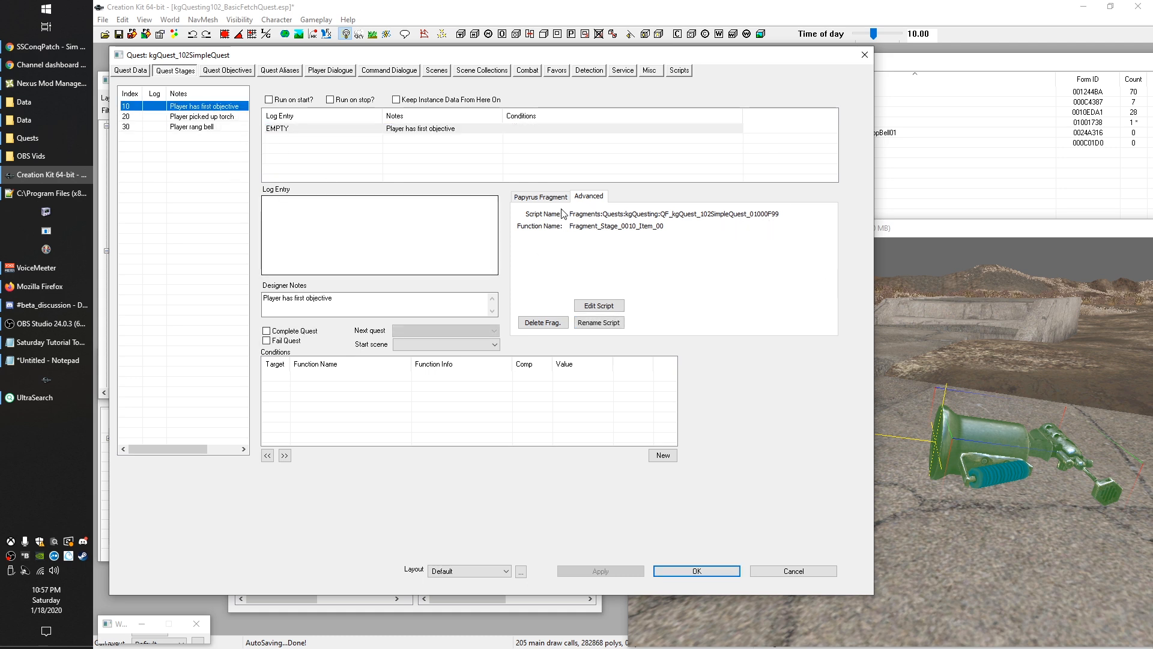
pyautogui.click(541, 197)
pyautogui.click(643, 258)
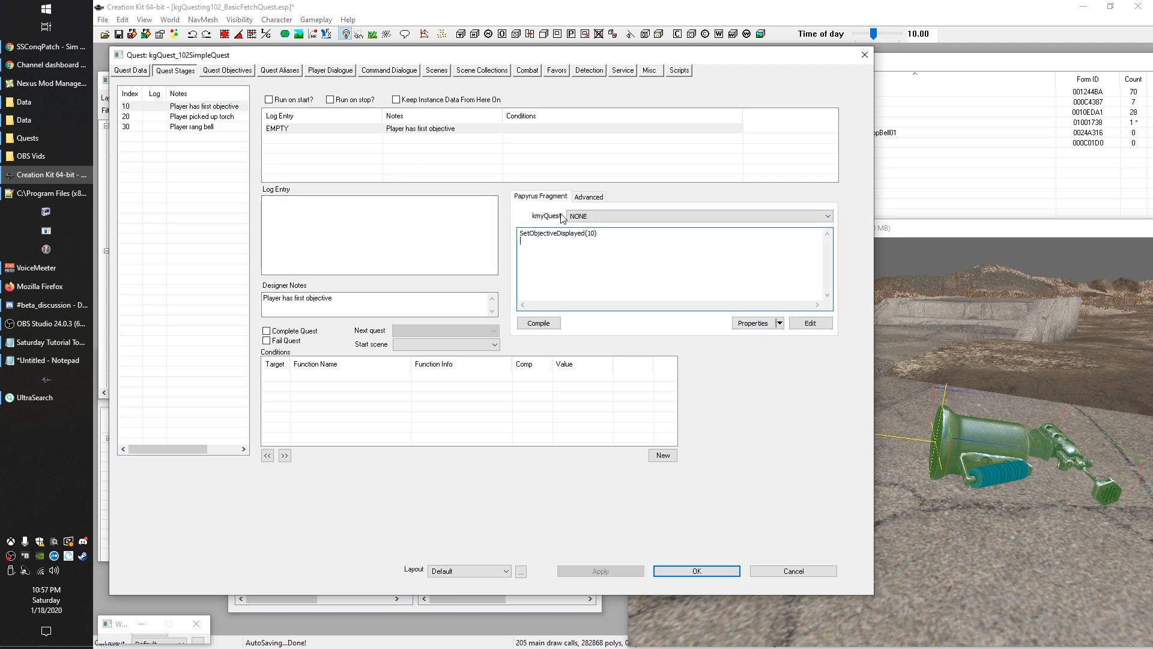
pyautogui.click(194, 116)
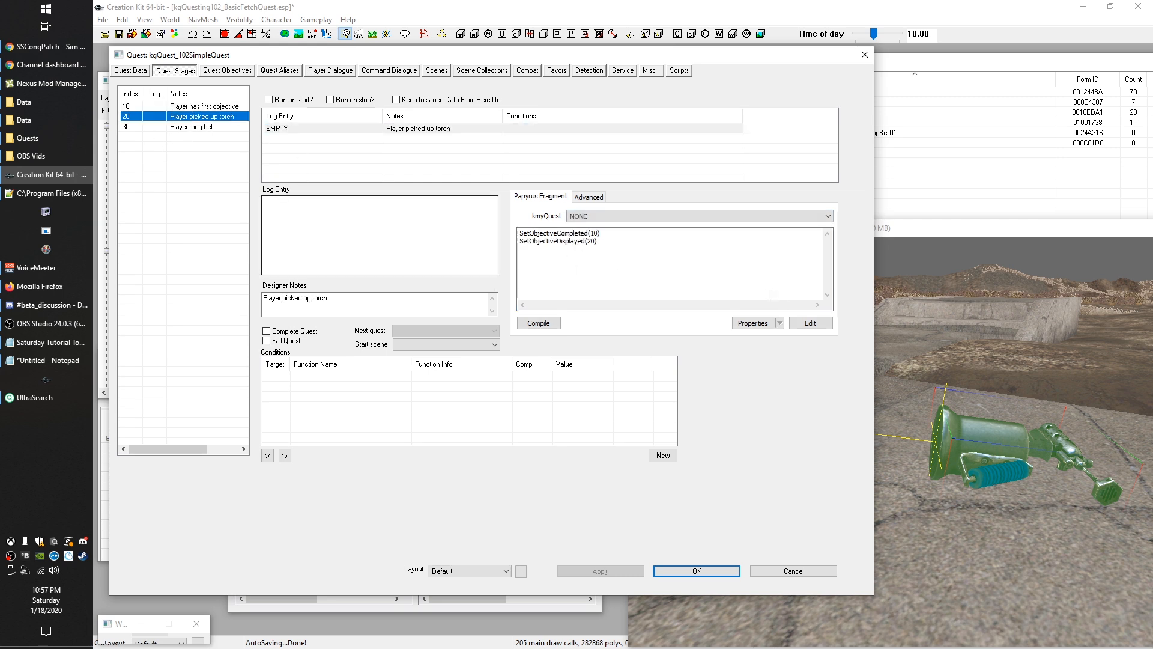
# Step: Check the script name and namespace of stage 30's fragment script, and close the rename dialog without changing either
pyautogui.click(192, 126)
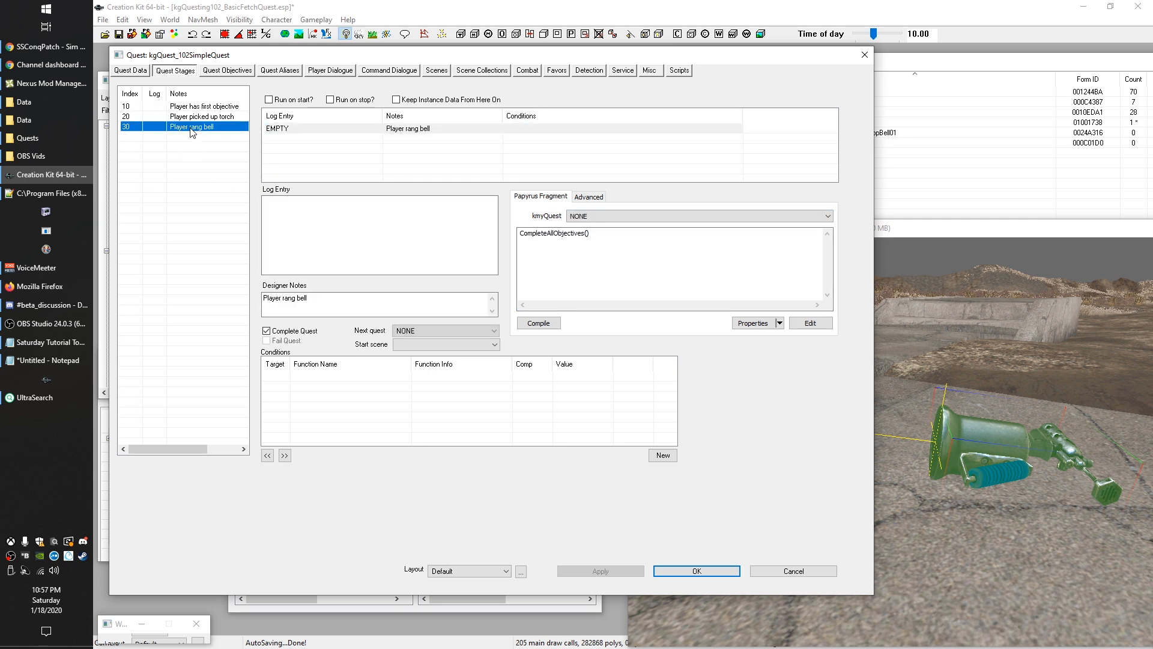
pyautogui.click(643, 270)
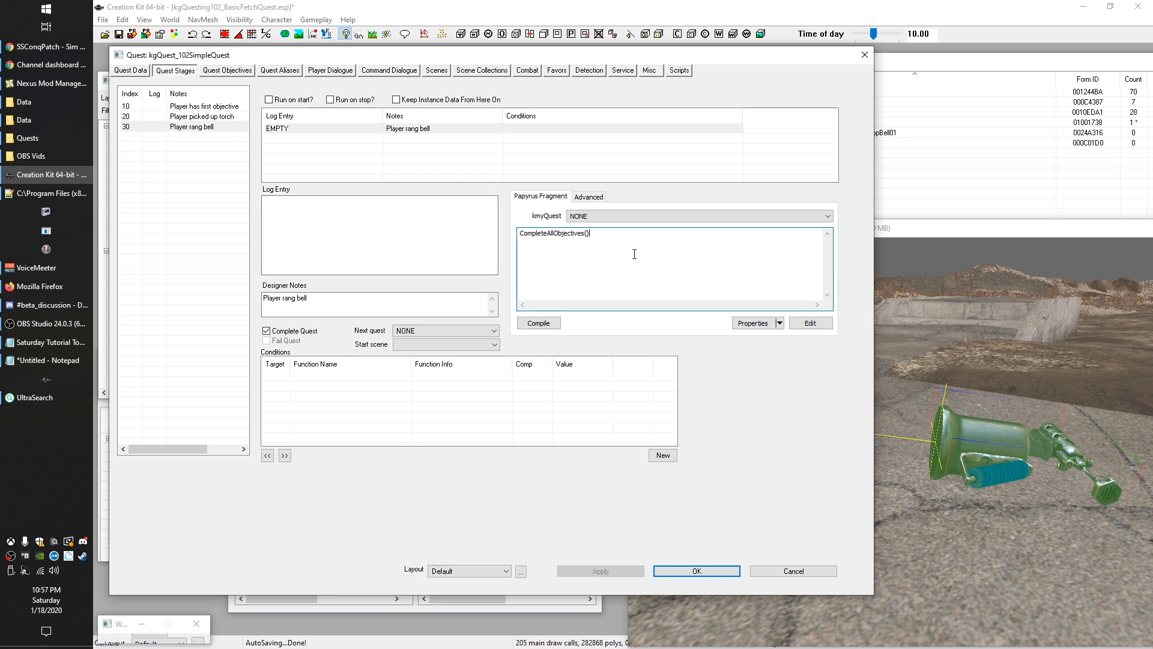
pyautogui.click(588, 196)
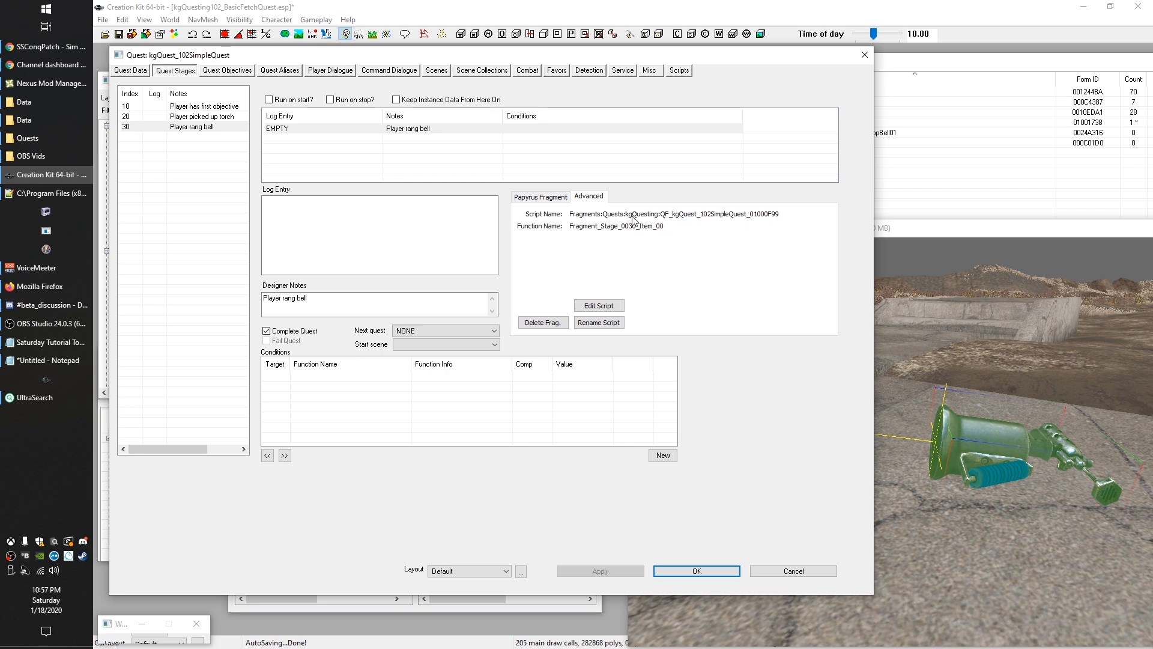
pyautogui.click(593, 307)
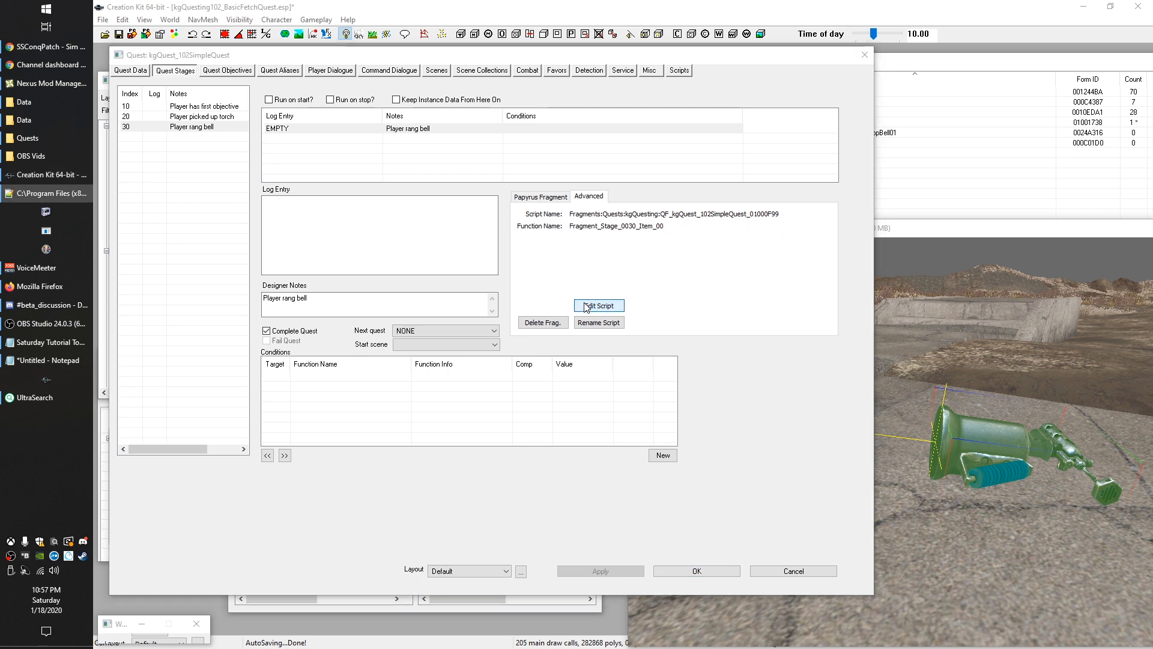
pyautogui.click(599, 322)
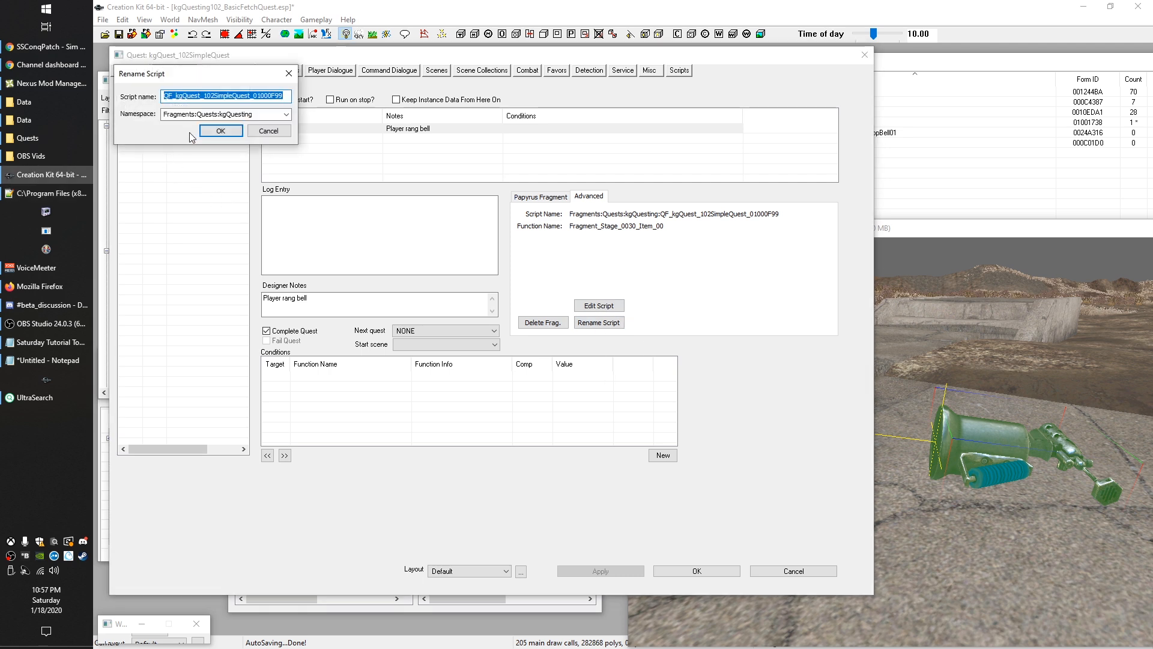
pyautogui.click(221, 114)
pyautogui.click(218, 115)
pyautogui.moveTo(263, 114); pyautogui.dragTo(222, 112)
pyautogui.click(220, 131)
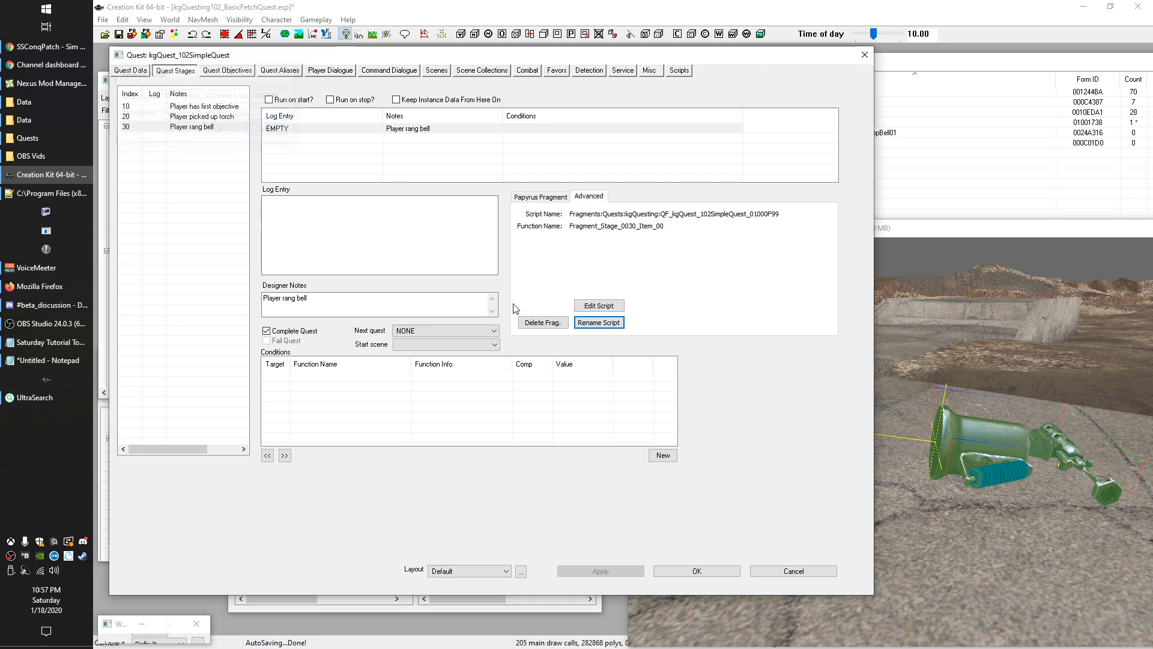
# Step: Open the properties of stage 30's fragment script and start adding a new script property
pyautogui.click(541, 196)
pyautogui.click(645, 281)
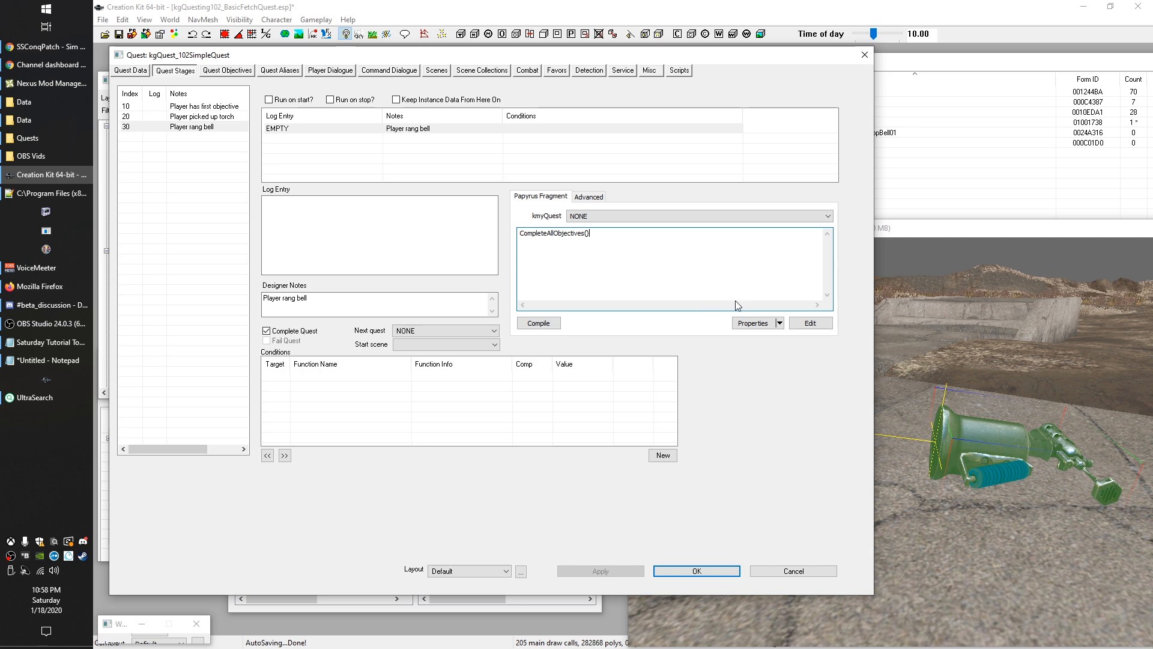
pyautogui.click(751, 324)
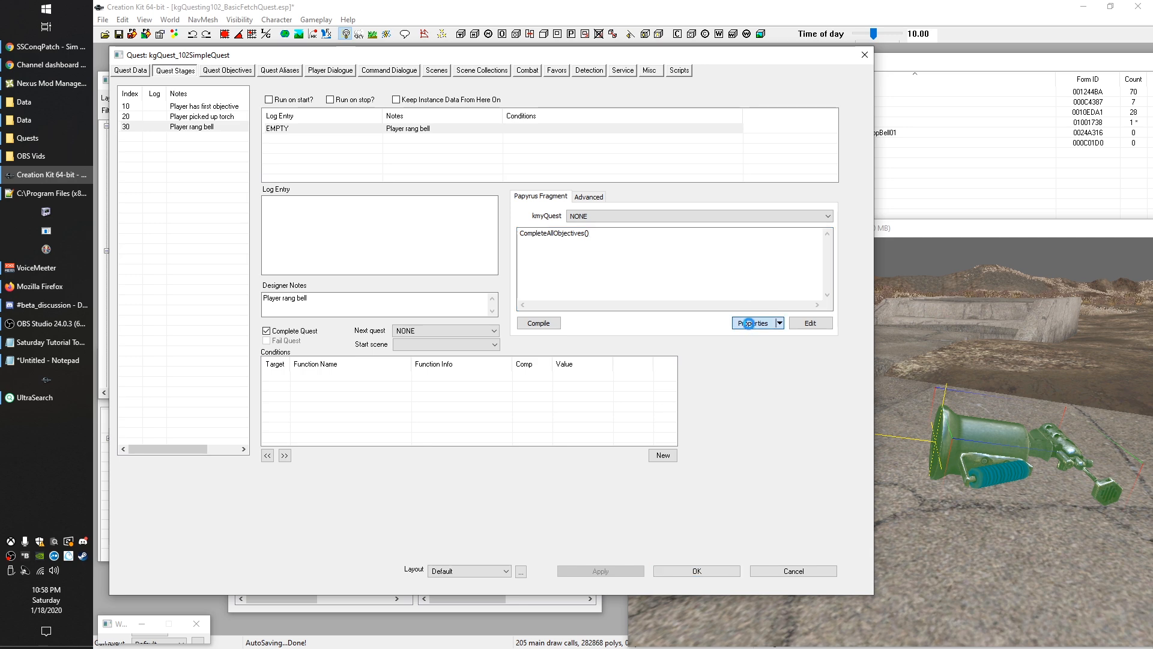
pyautogui.click(195, 510)
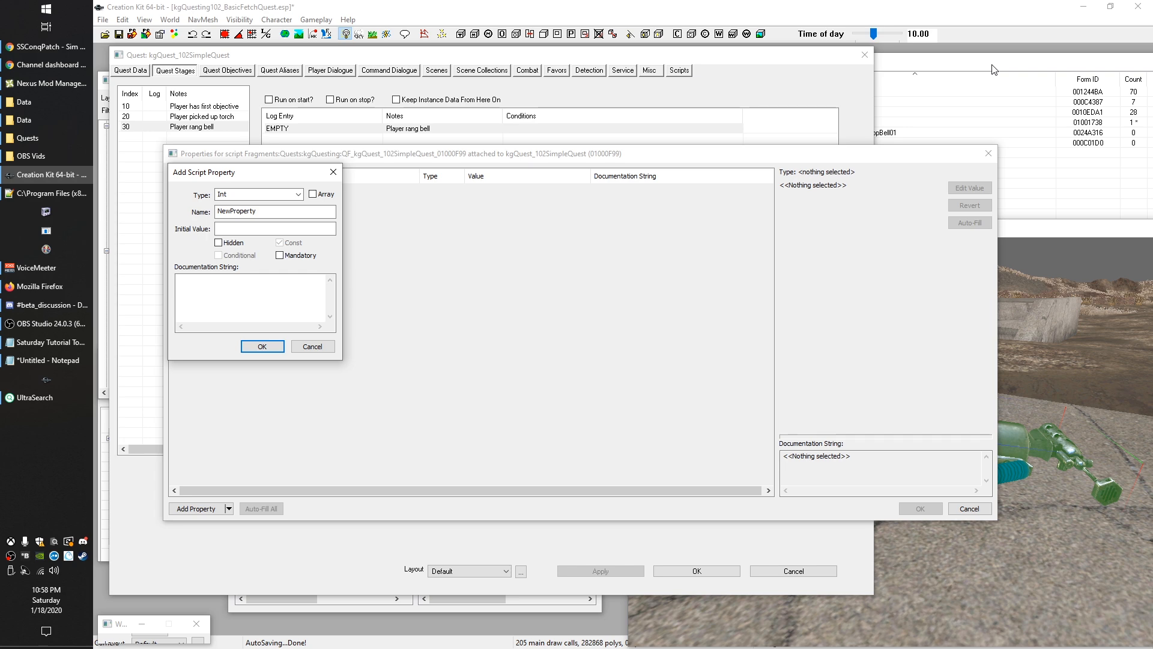
# Step: Browse the object categories to find which item type the blowtorch belongs to, collapsing Ammo and listing MiscItem
pyautogui.moveTo(992, 65); pyautogui.dragTo(1011, 66)
pyautogui.scroll(-10, 787, 406)
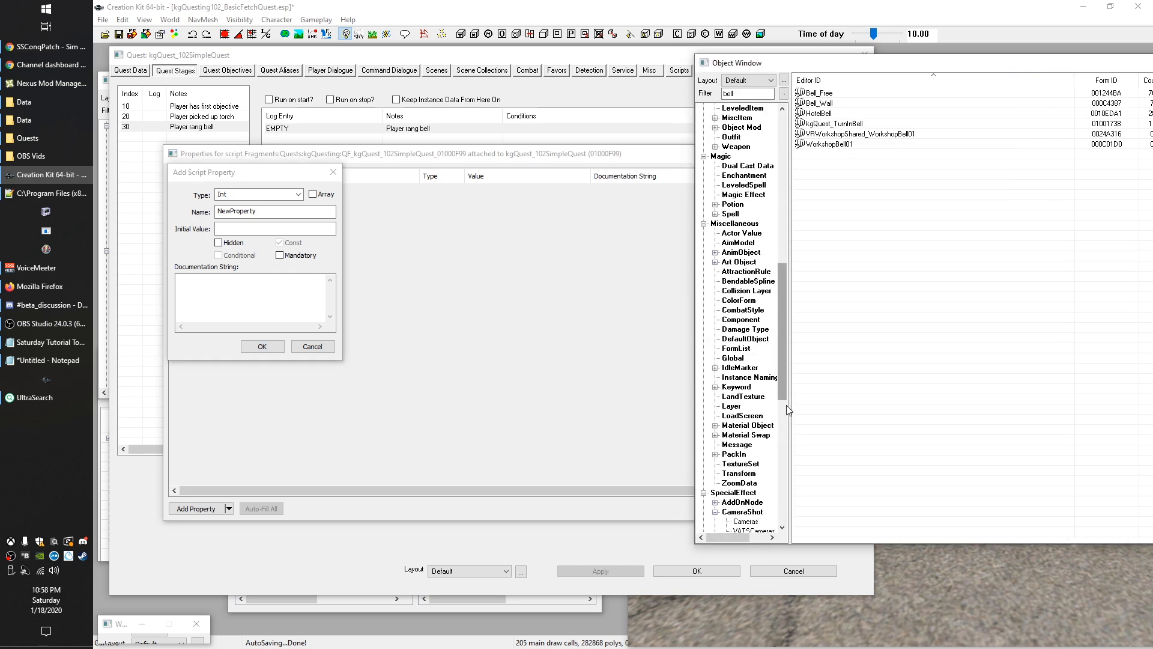
pyautogui.scroll(9, 787, 408)
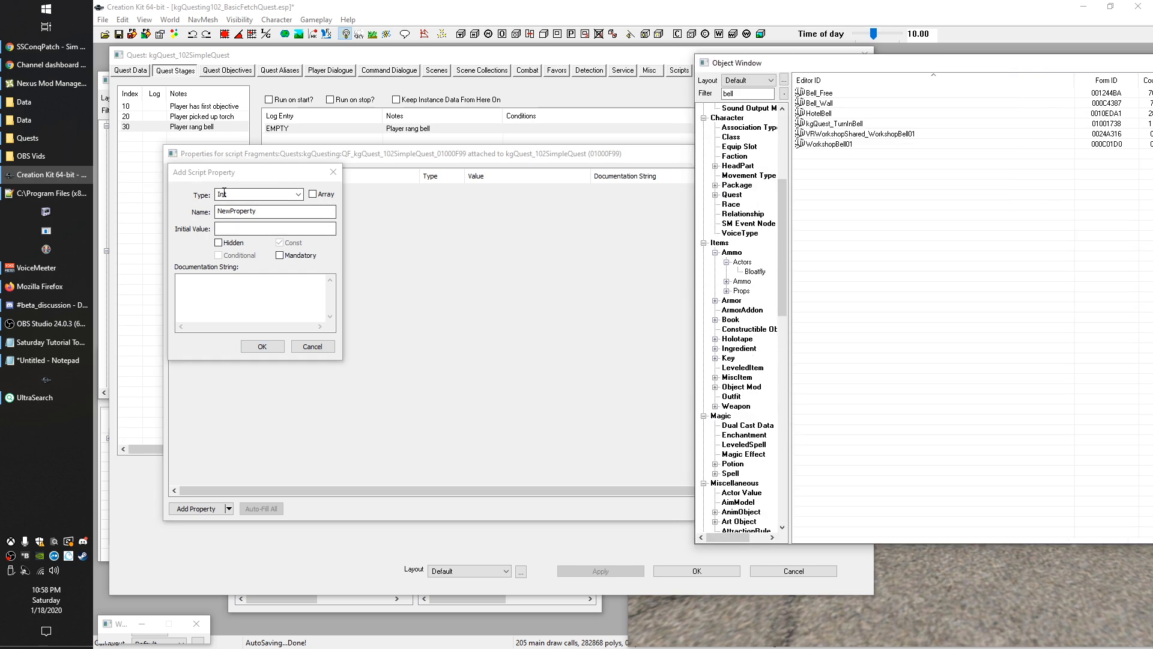
pyautogui.scroll(-2, 752, 345)
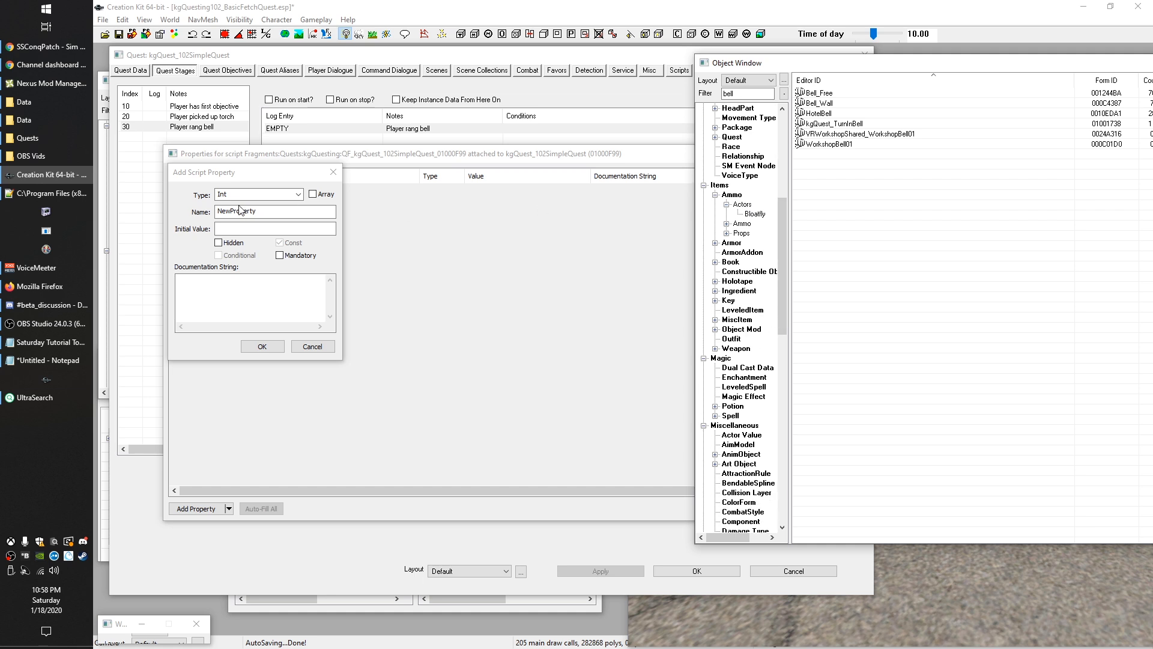
pyautogui.click(718, 197)
pyautogui.click(719, 197)
pyautogui.click(718, 197)
pyautogui.click(718, 196)
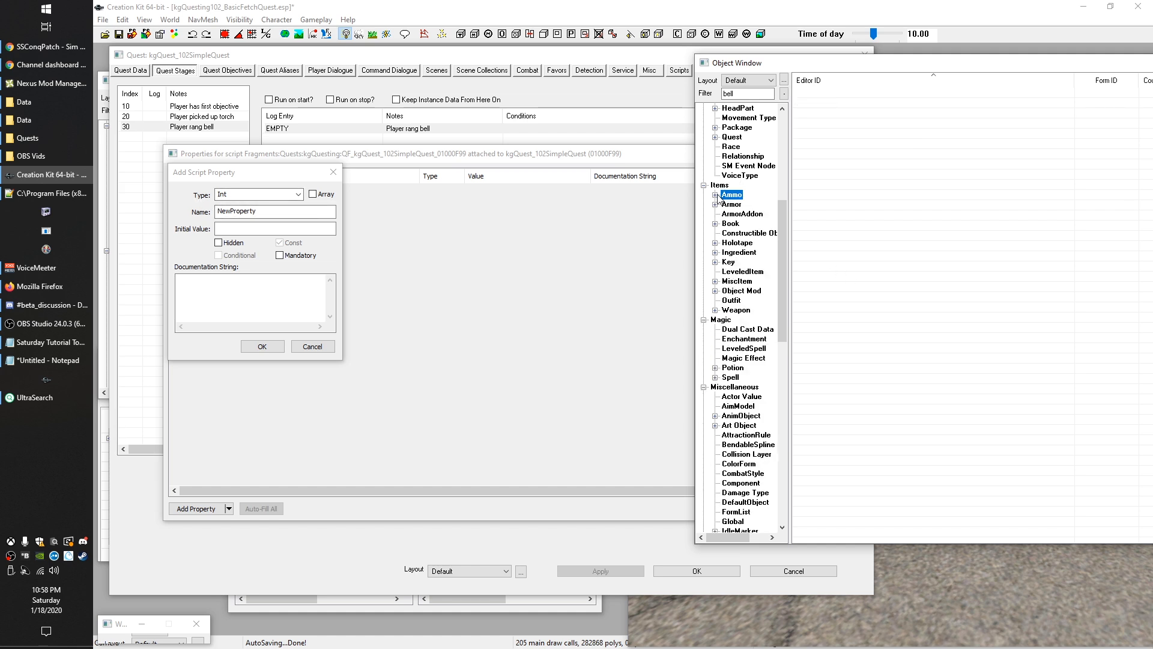
pyautogui.press('Down')
pyautogui.press('Down')
pyautogui.press('Down')
pyautogui.click(743, 282)
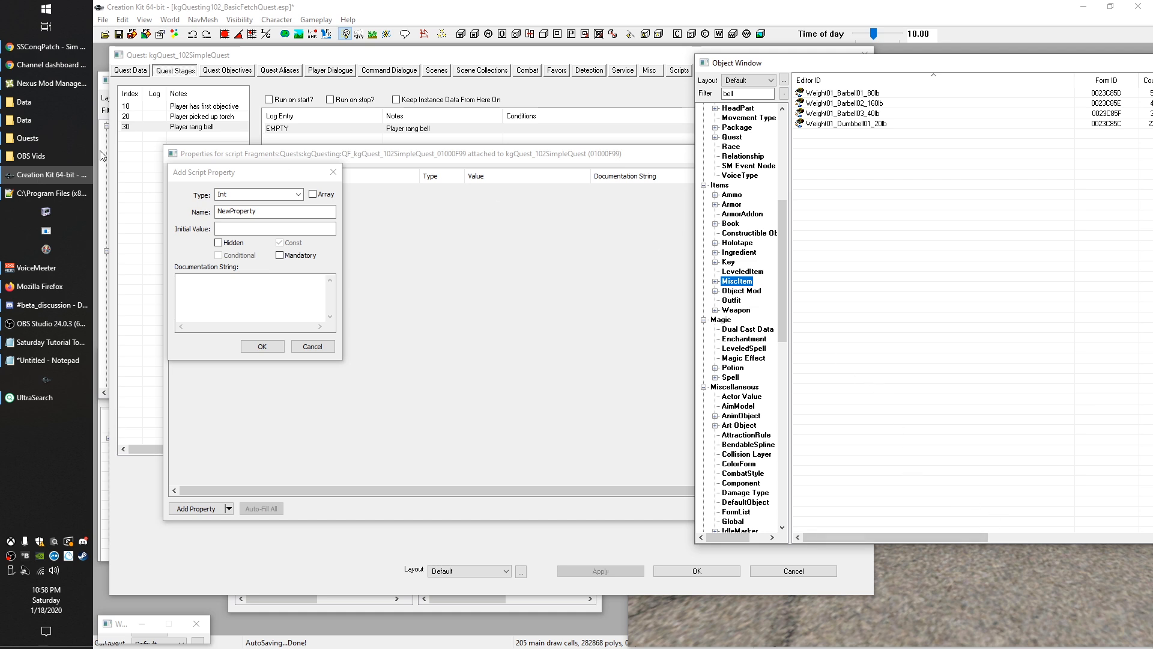
# Step: Set the new script property's type to MiscObject and name it BlowTorch
pyautogui.click(298, 194)
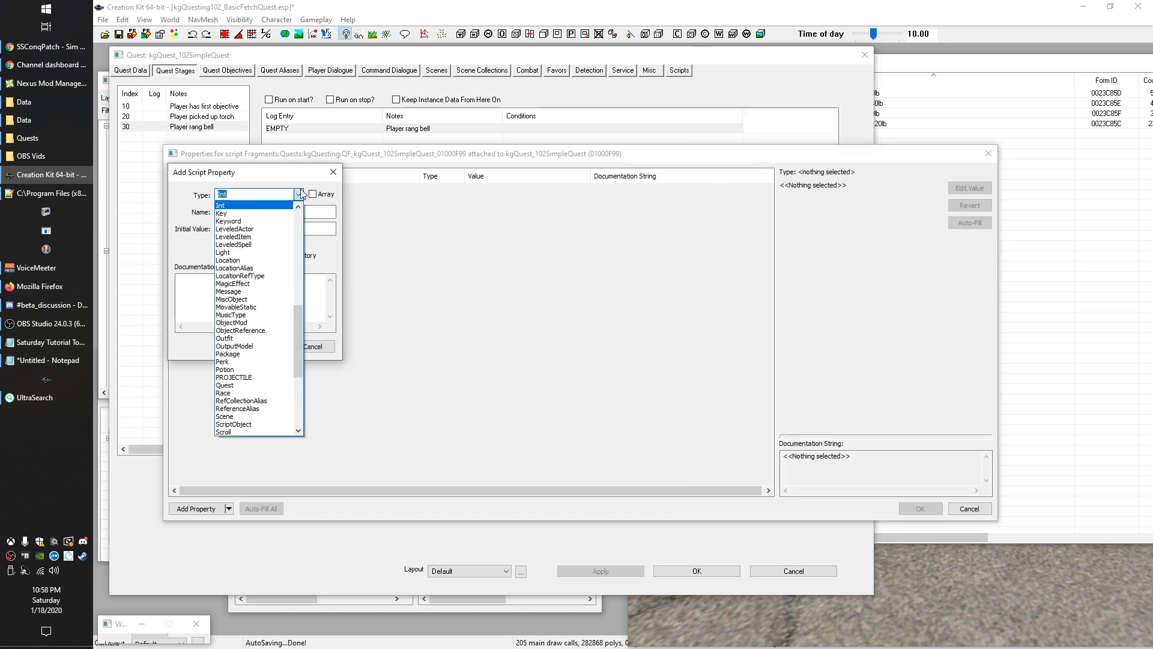
pyautogui.click(257, 299)
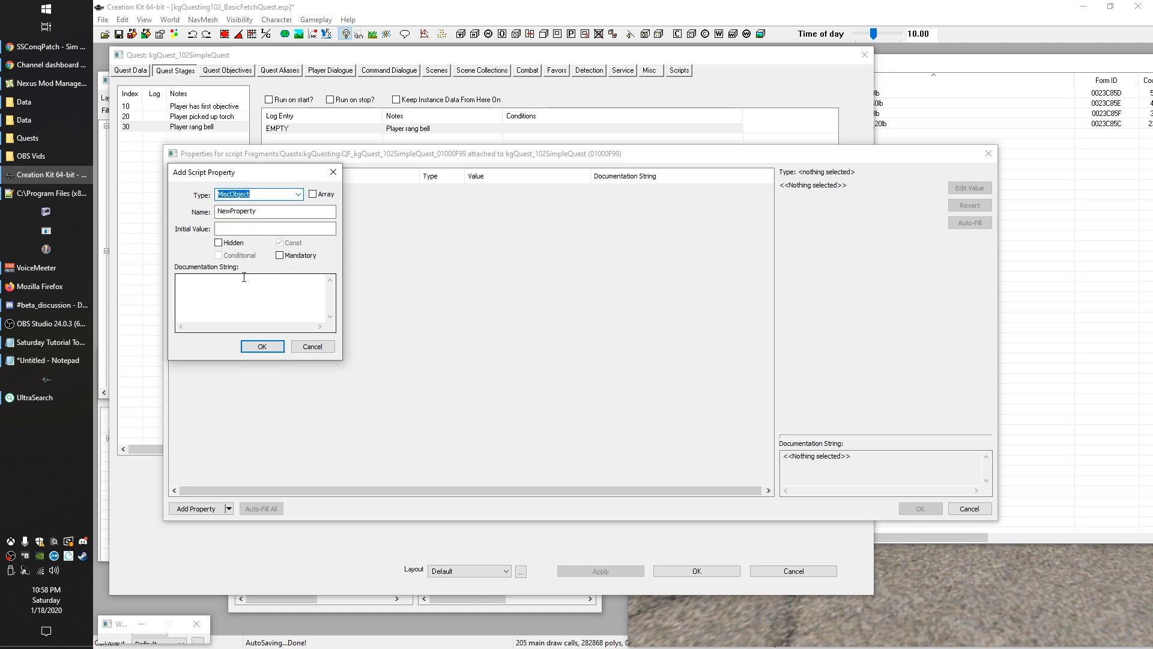
pyautogui.click(269, 212)
pyautogui.doubleClick(284, 208)
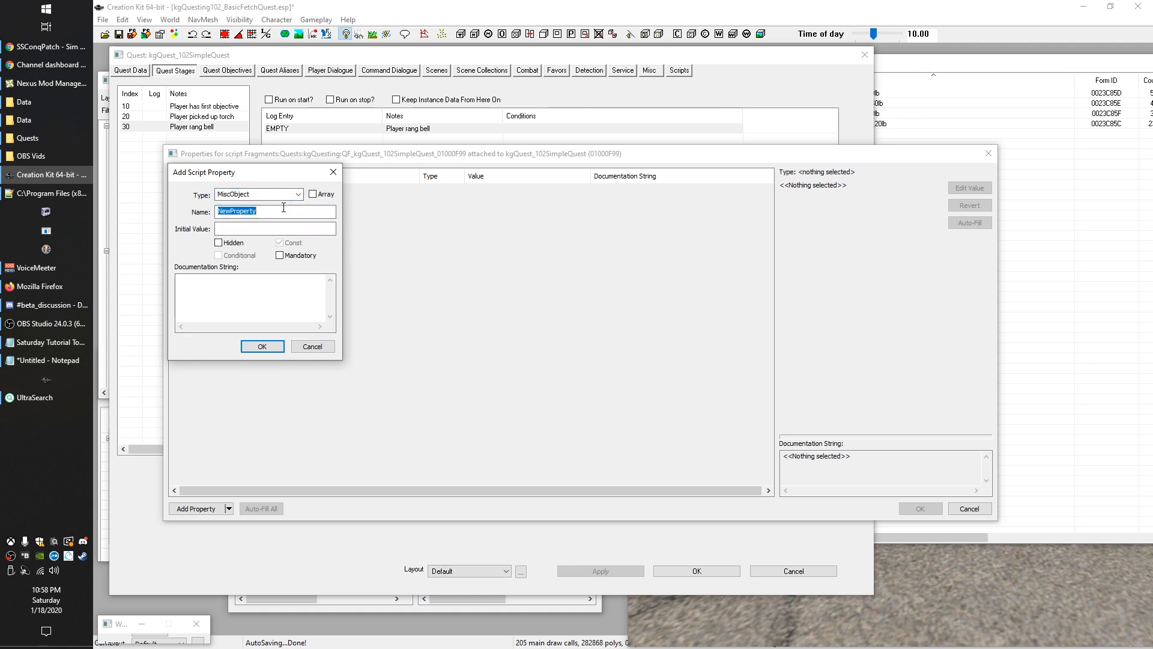
pyautogui.write('BlowTorch')
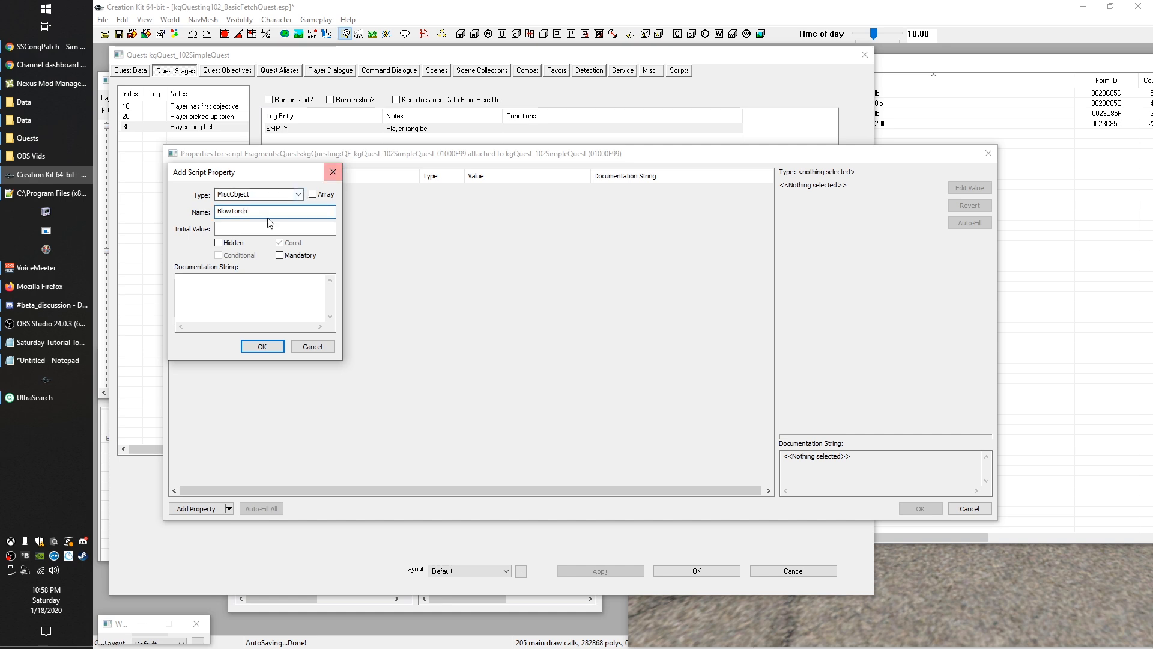
# Step: Filter the MiscItem list by torch and rename the property kgQuest_Blowtorch_Rare to match the custom blowtorch's editor ID
pyautogui.click(900, 54)
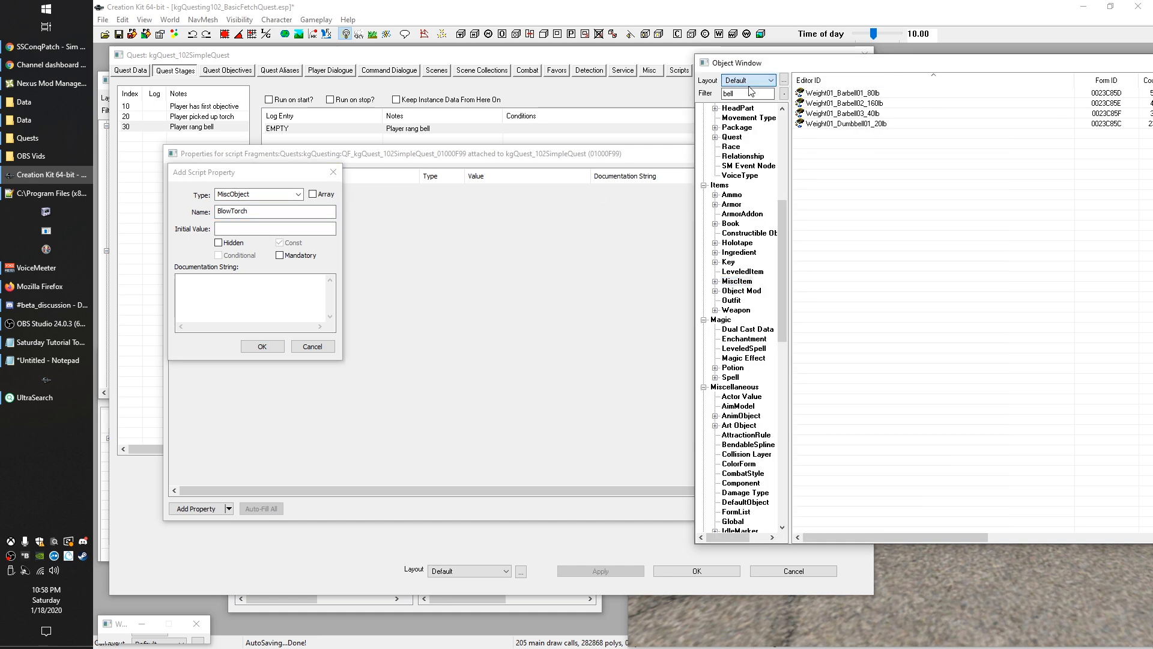
pyautogui.doubleClick(743, 94)
pyautogui.write('torch')
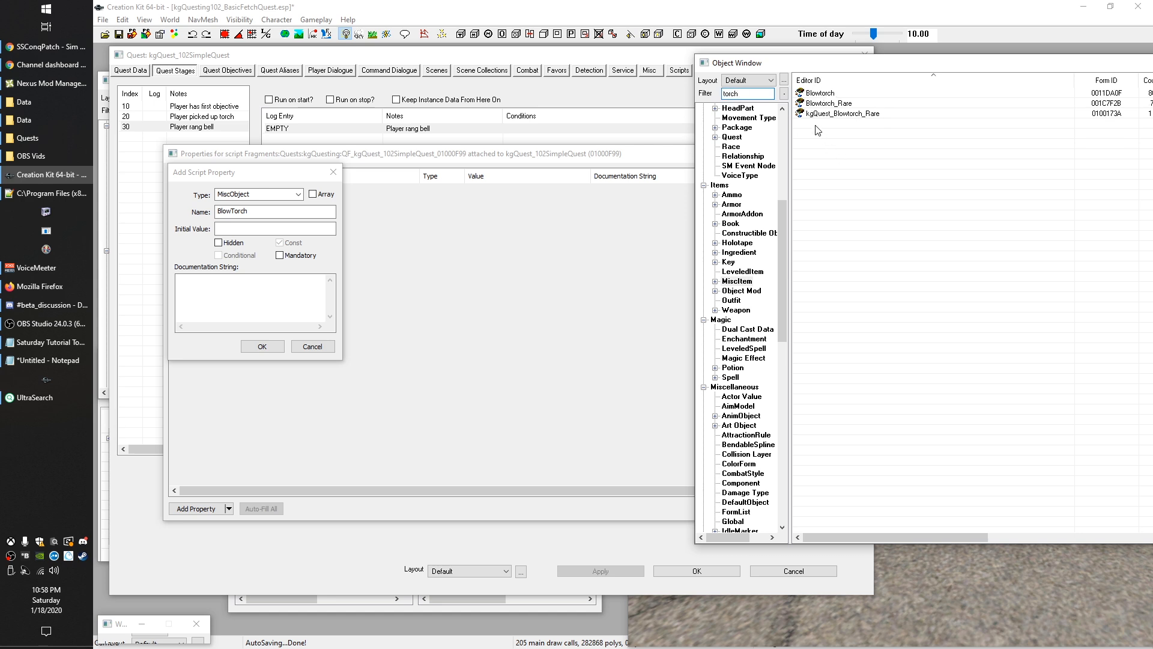
pyautogui.click(837, 114)
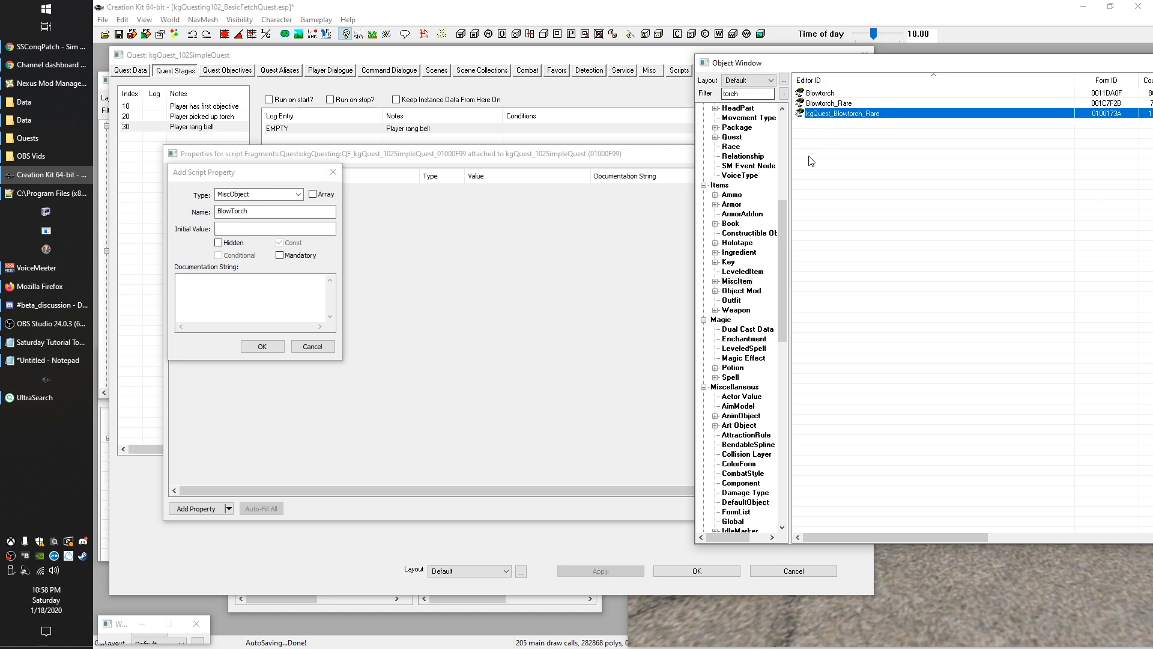
pyautogui.click(849, 133)
pyautogui.click(832, 113)
pyautogui.click(824, 114)
pyautogui.hotkey('ctrl', 'c')
pyautogui.click(861, 144)
pyautogui.doubleClick(283, 210)
pyautogui.hotkey('ctrl', 'v')
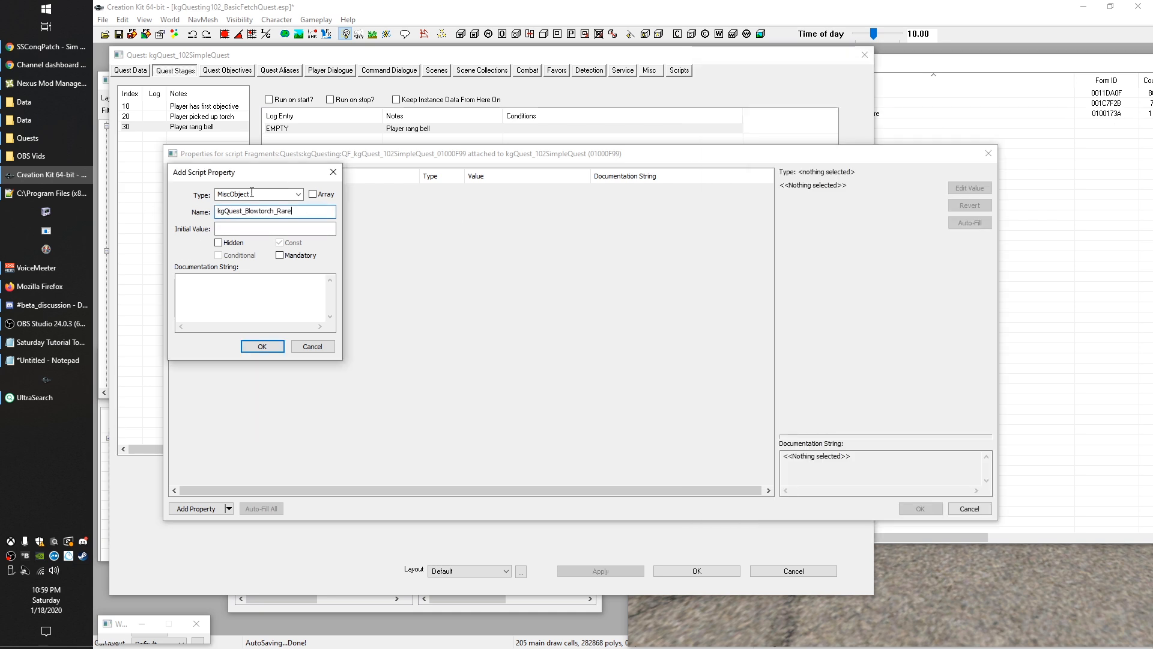
# Step: Create the kgQuest_Blowtorch_Rare property, check the object assigned to it, and accept the script properties
pyautogui.click(888, 59)
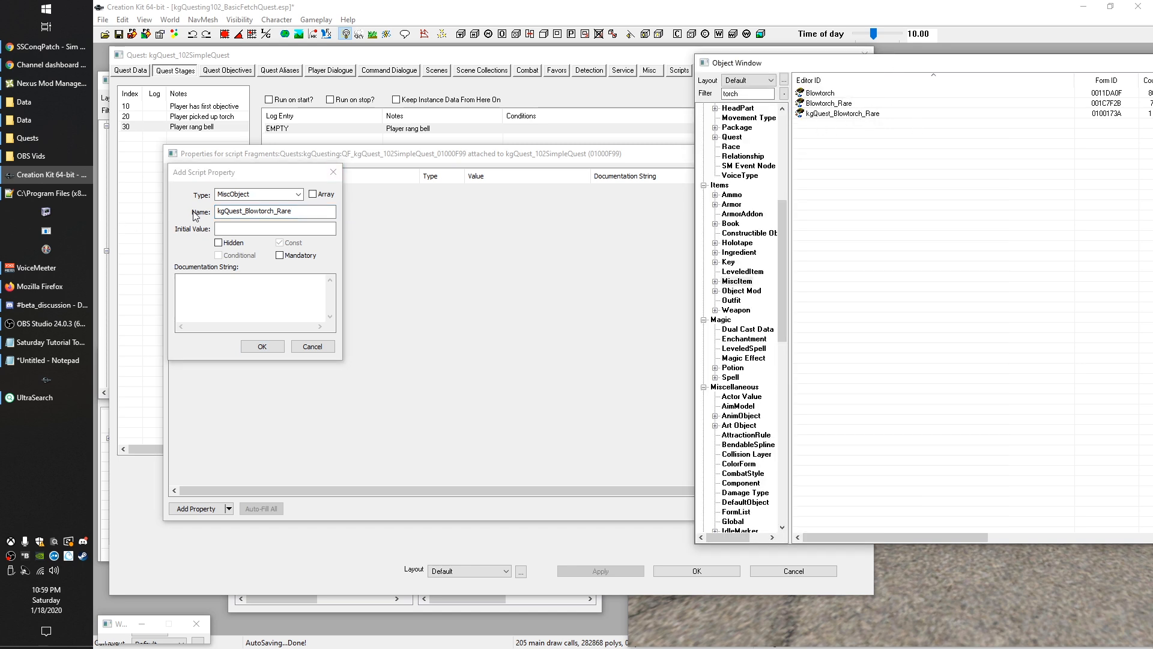
pyautogui.click(173, 217)
pyautogui.hotkey('ctrl', 'c')
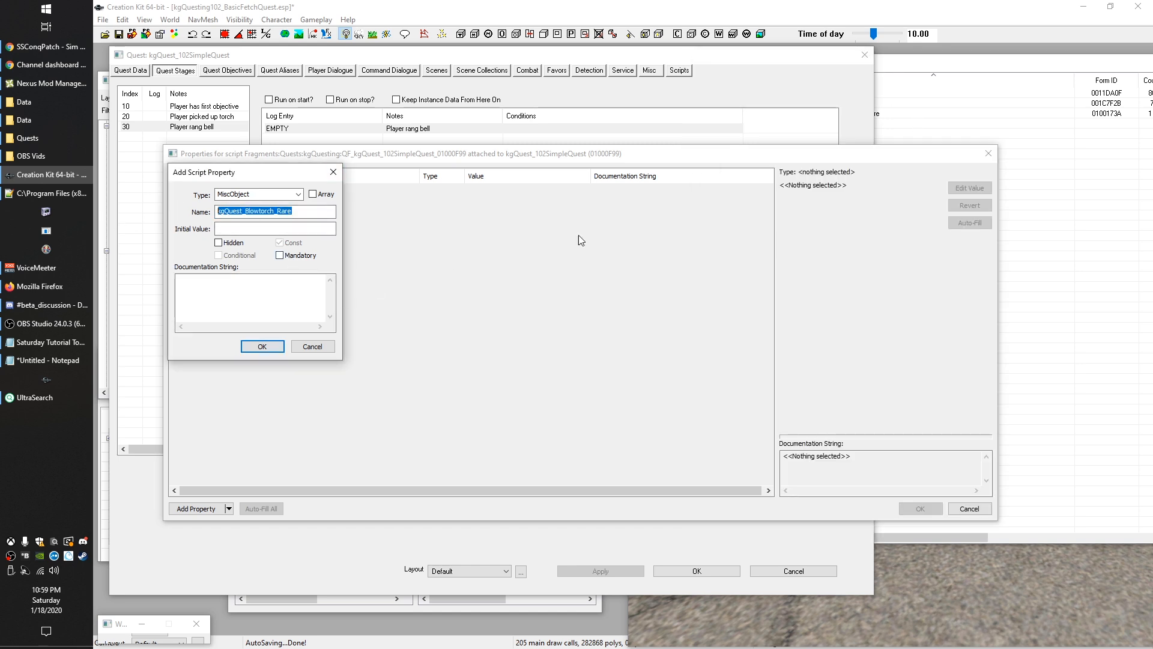
pyautogui.click(260, 347)
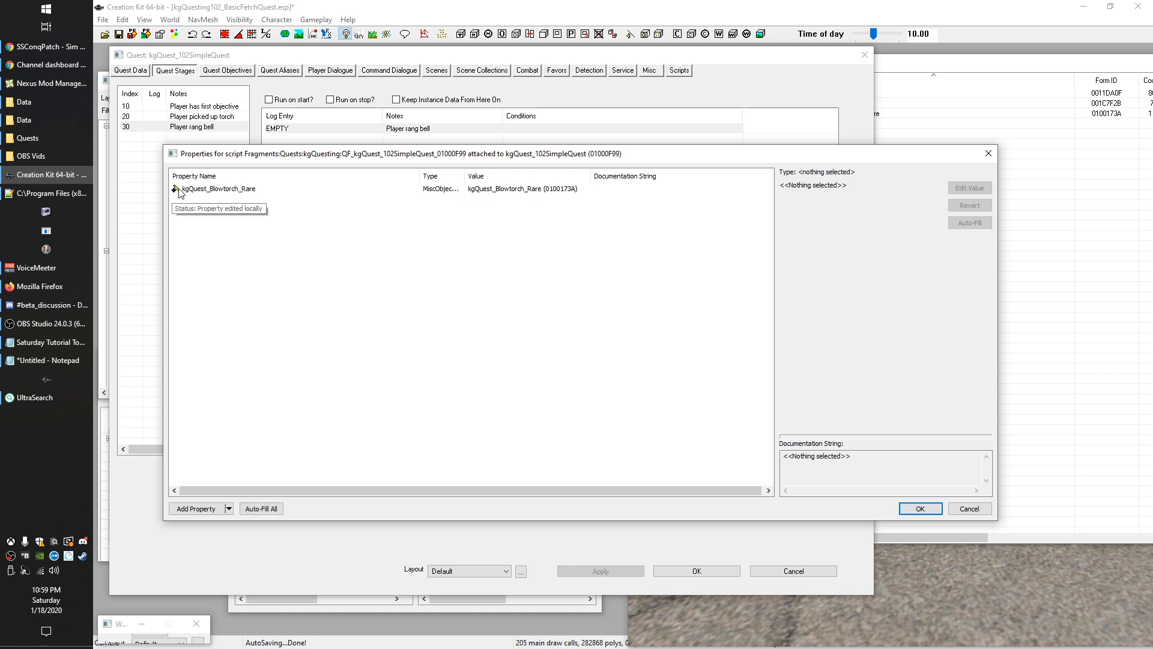
pyautogui.click(210, 191)
pyautogui.click(211, 191)
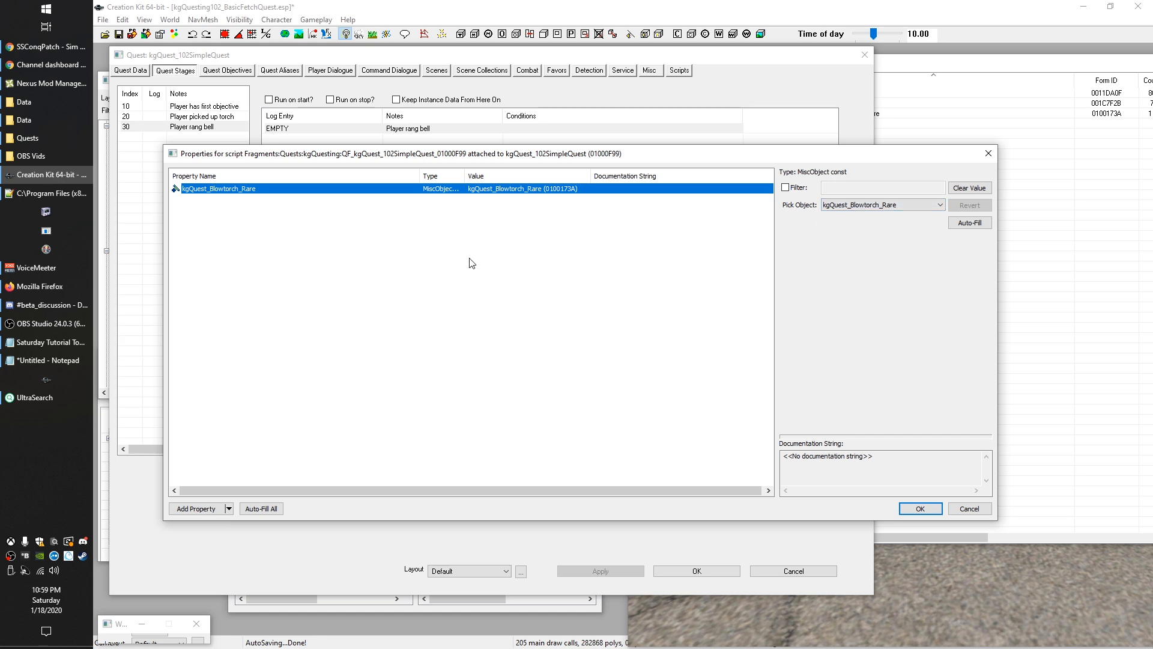
pyautogui.click(919, 508)
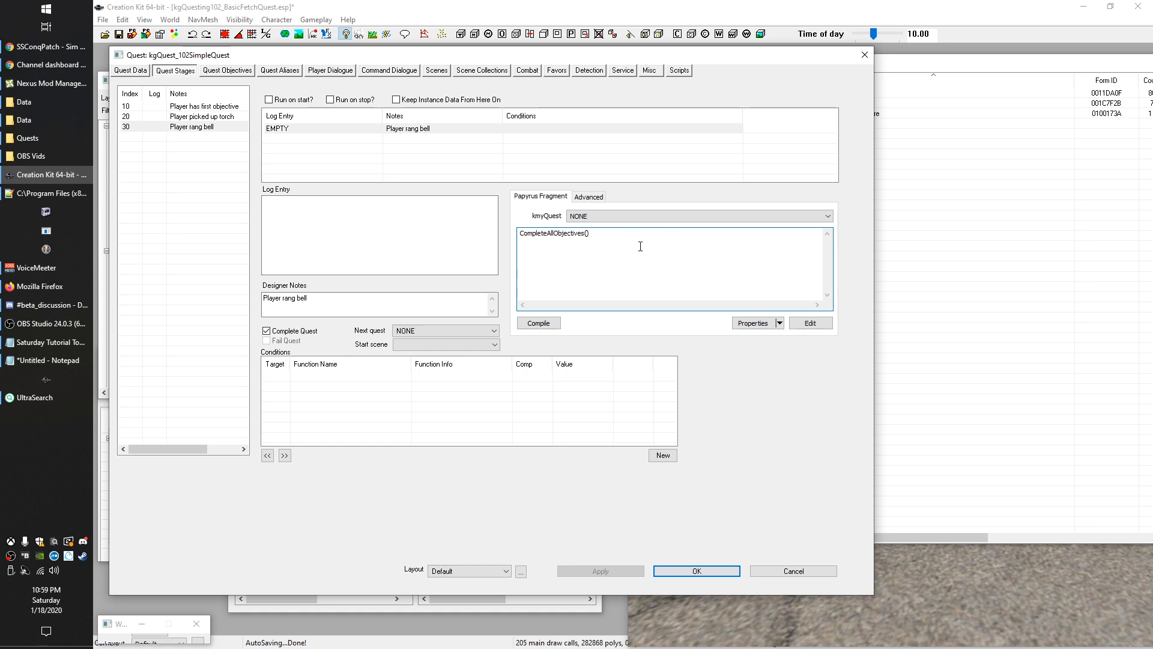
# Step: Below CompleteAllObjectives() in stage 30's fragment, enter the partial call Game.GetPlayer().RemoveItem(kgQuest_Blowtorch_Rare
pyautogui.click(1056, 233)
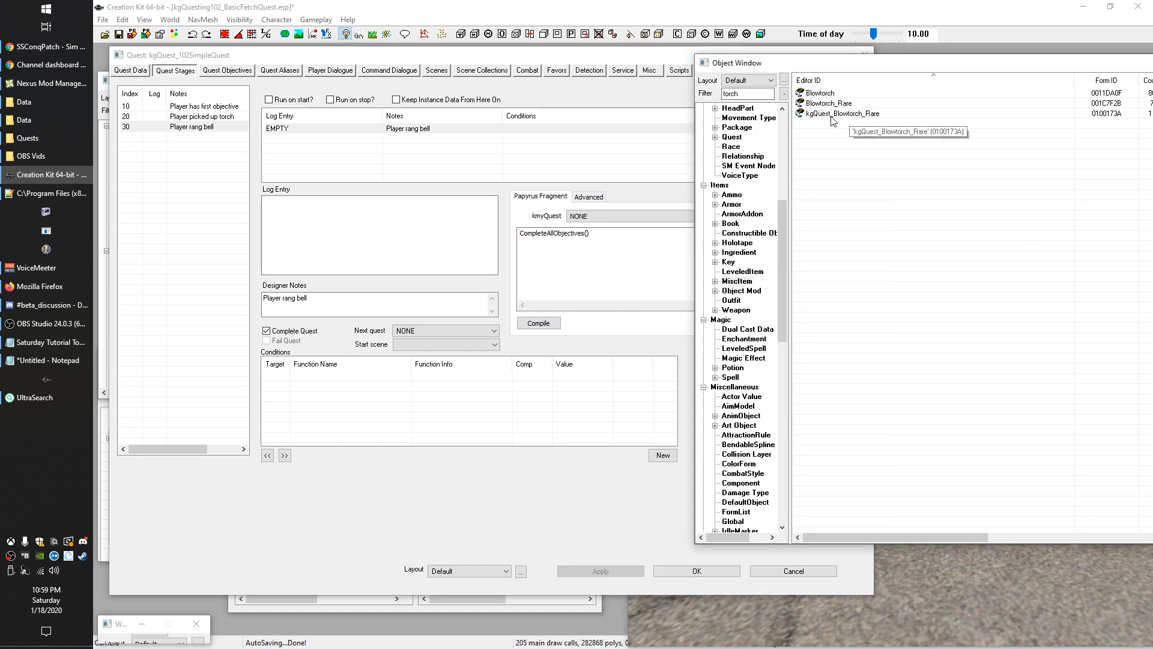
pyautogui.click(629, 259)
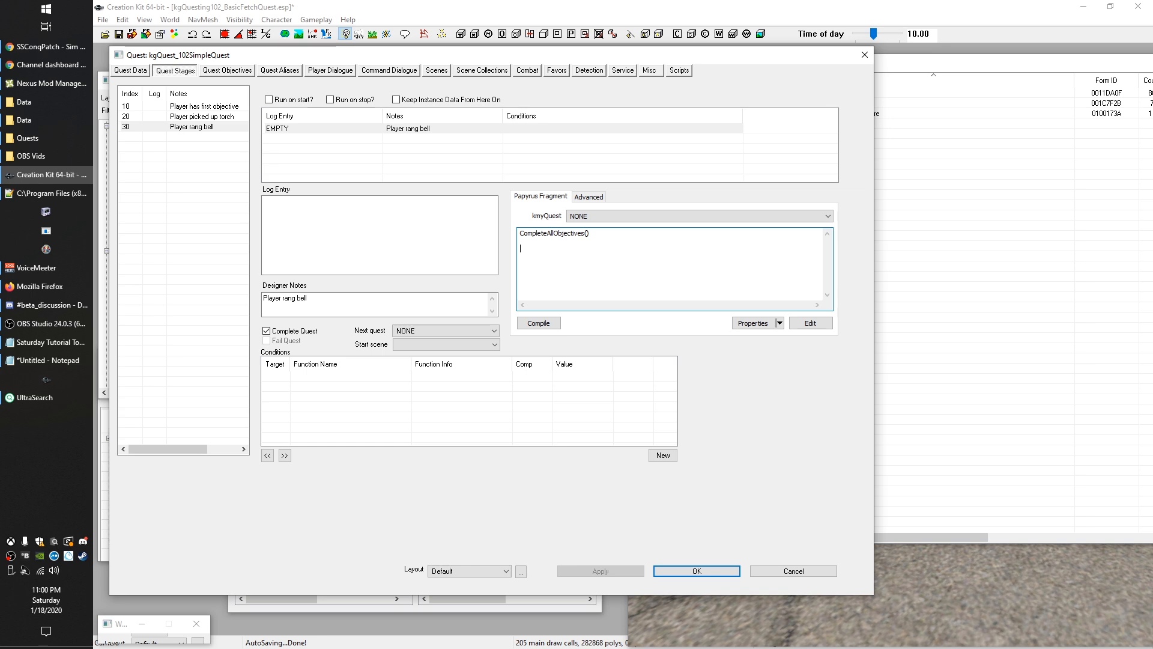
pyautogui.write('Game.GetPlayer()')
pyautogui.moveTo(572, 252); pyautogui.dragTo(511, 263)
pyautogui.click(591, 255)
pyautogui.write('.RemoveItem(')
pyautogui.hotkey('ctrl', 'v')
pyautogui.moveTo(696, 250); pyautogui.dragTo(613, 248)
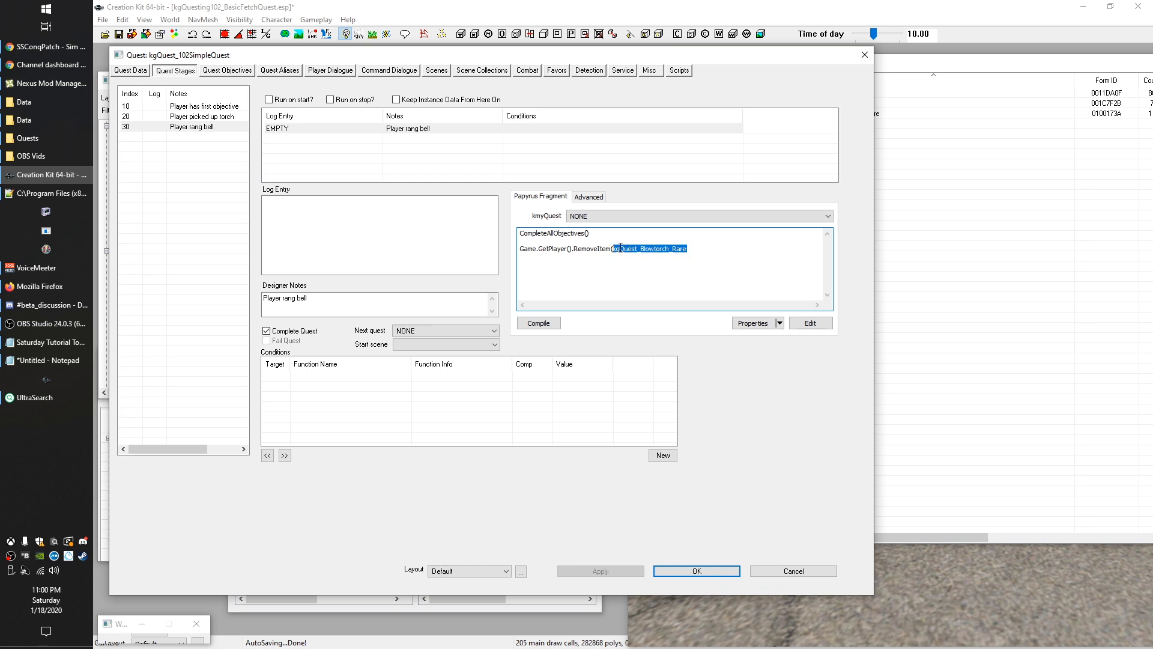
pyautogui.click(707, 255)
# Step: Compare the custom blowtorch's editor ID in the object list with the item name in the RemoveItem call
pyautogui.click(900, 162)
pyautogui.click(846, 116)
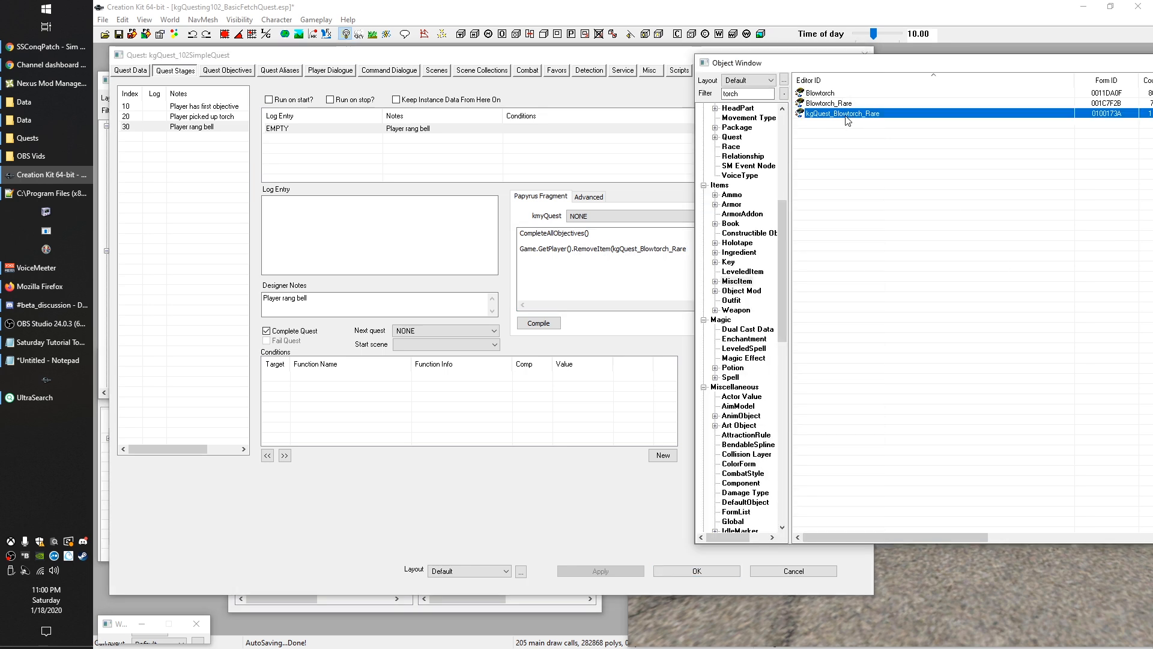
pyautogui.click(870, 185)
pyautogui.click(688, 334)
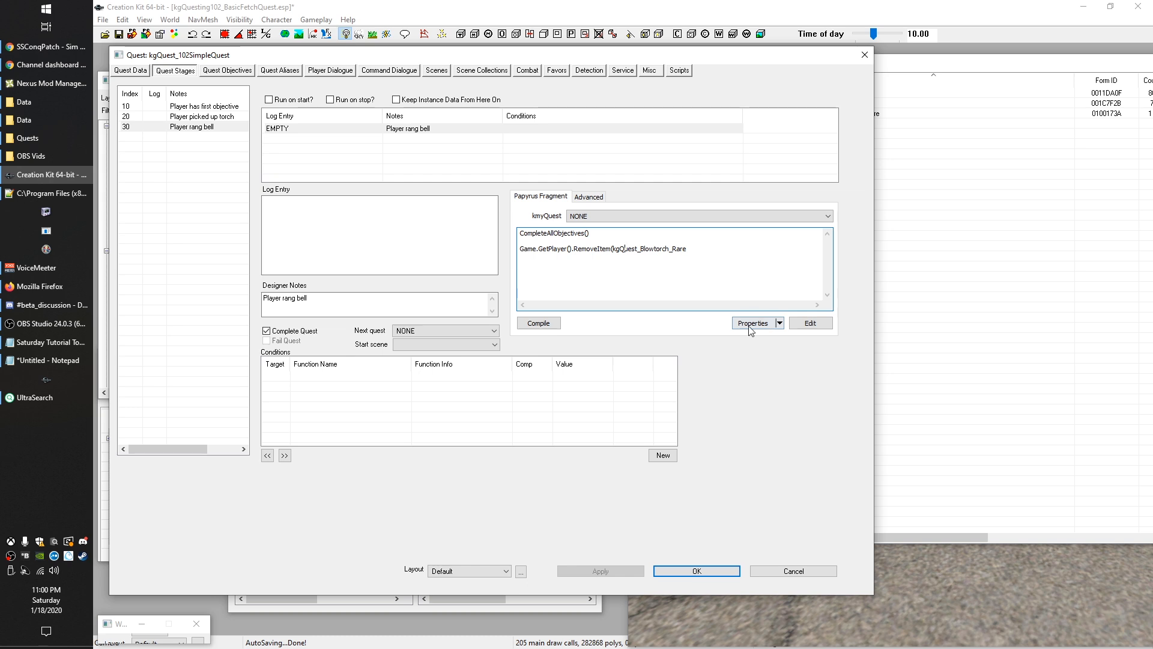
pyautogui.click(988, 191)
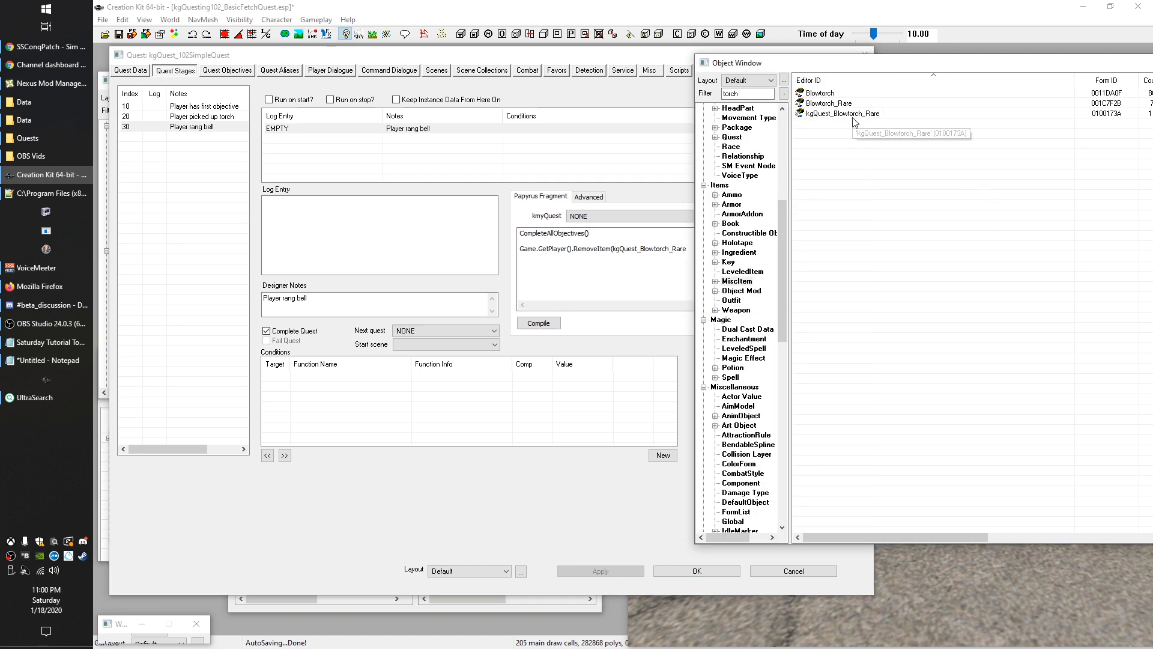
pyautogui.click(691, 351)
pyautogui.click(967, 268)
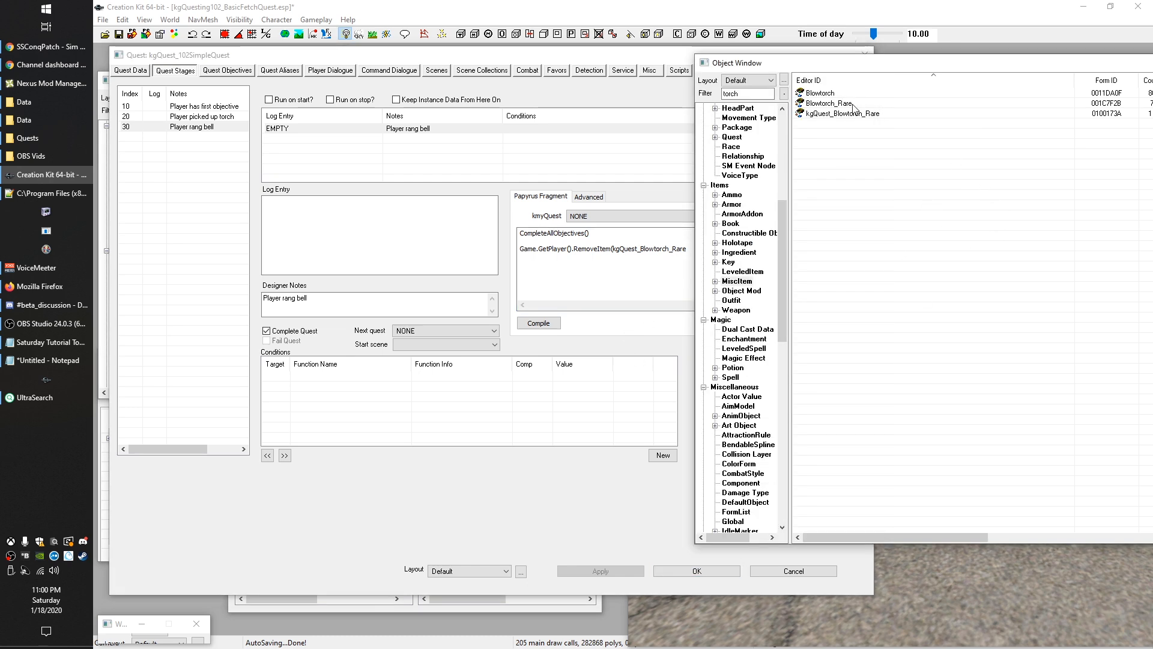
pyautogui.click(687, 249)
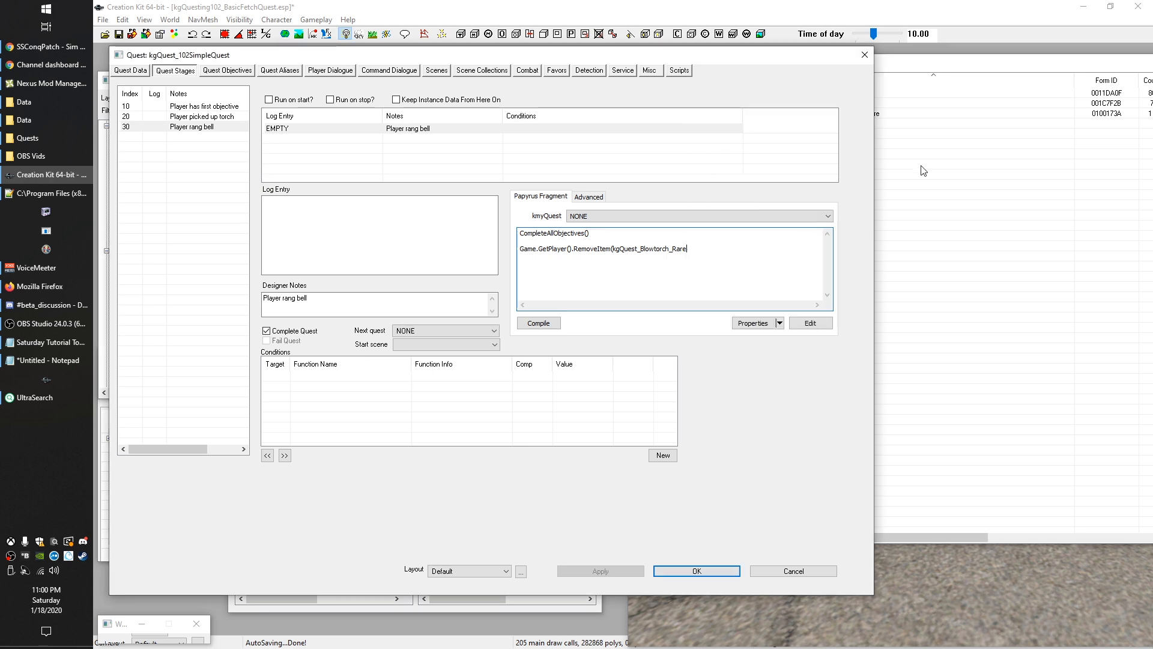
pyautogui.click(934, 161)
pyautogui.click(644, 253)
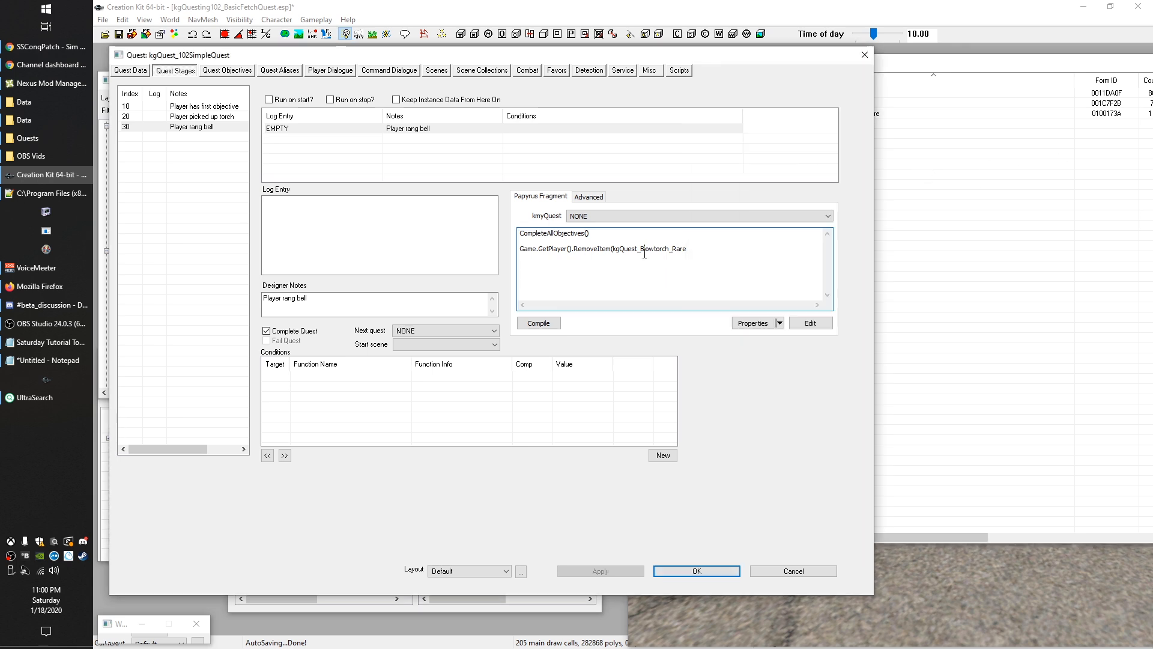
pyautogui.click(688, 249)
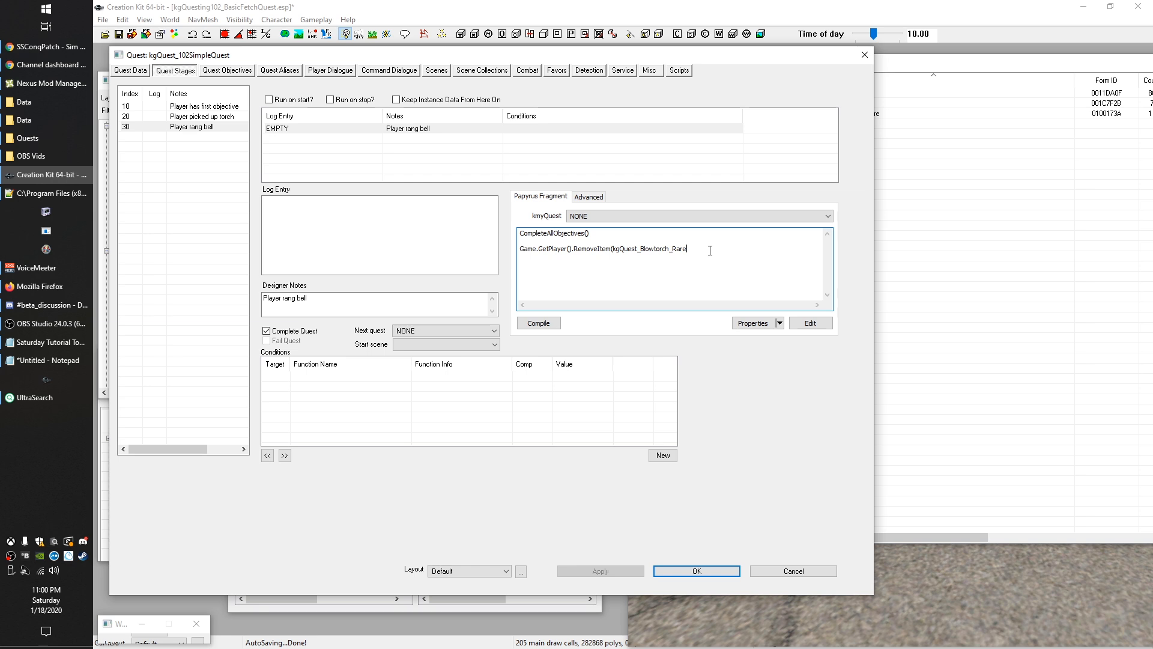
pyautogui.click(978, 218)
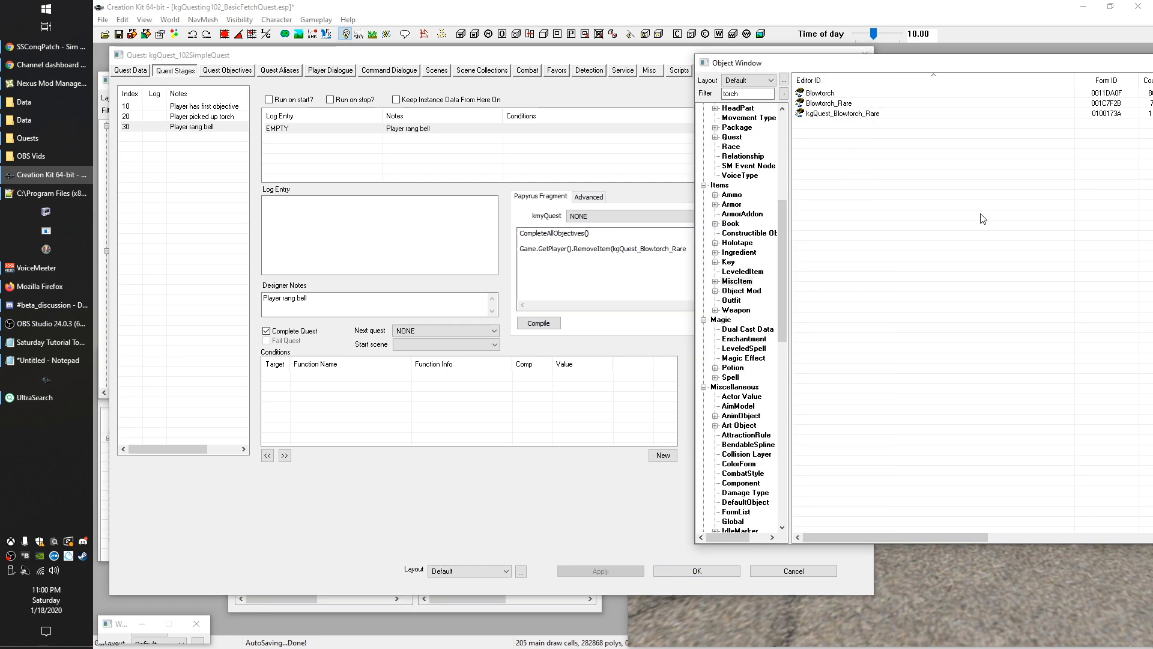
pyautogui.click(678, 242)
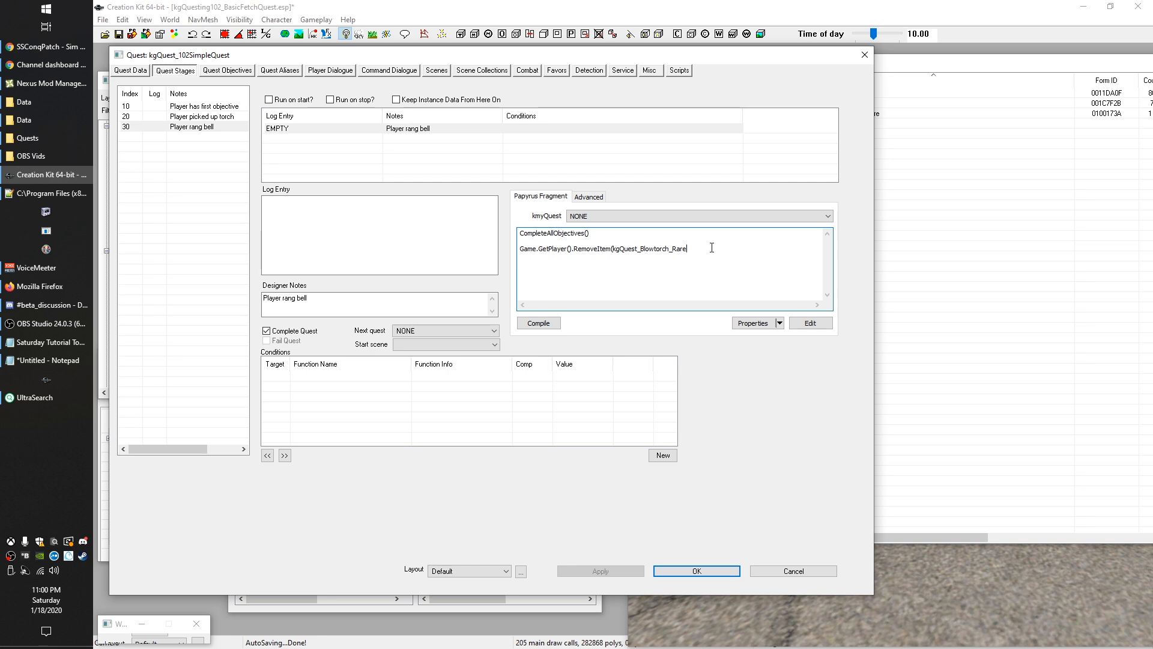
pyautogui.click(706, 260)
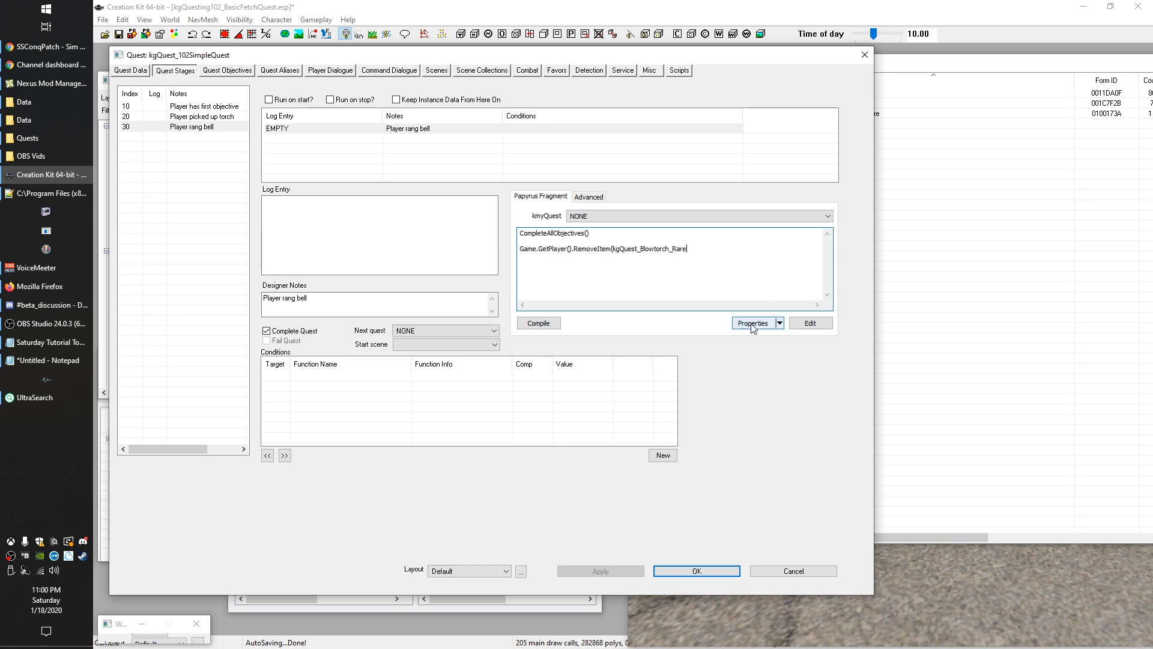
# Step: Replace the item name in stage 30's RemoveItem call with Blowtorch and compare it with the editor IDs in the object list
pyautogui.moveTo(612, 249); pyautogui.dragTo(688, 251)
pyautogui.hotkey('ctrl', 'c')
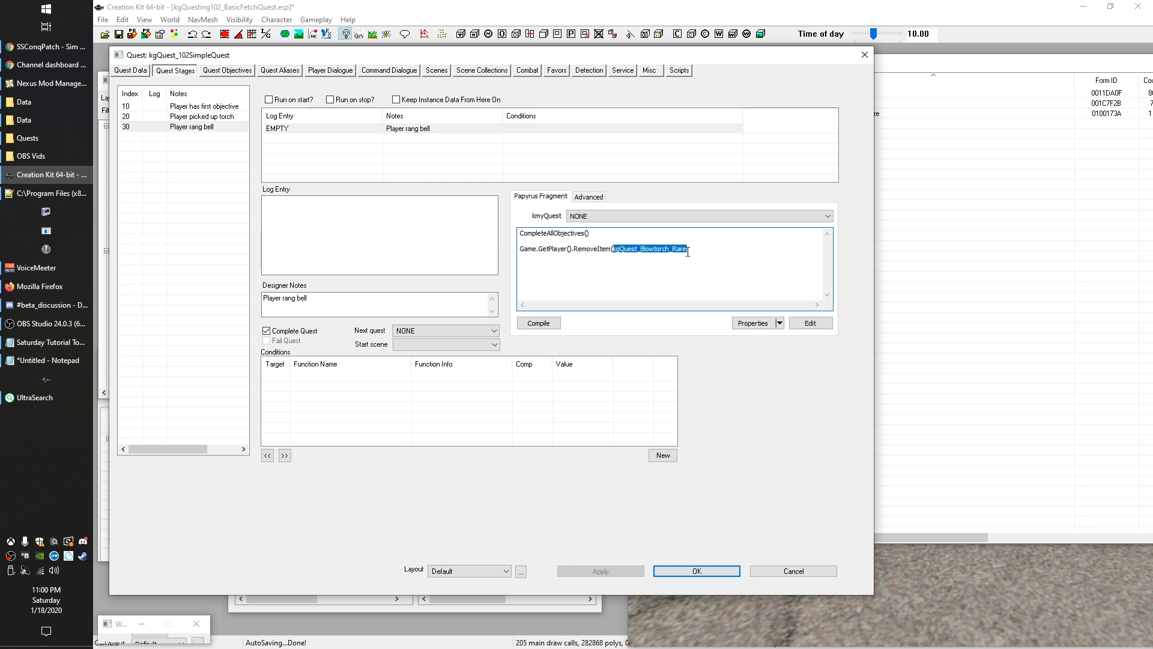
pyautogui.write('Blowtorch')
pyautogui.click(1003, 218)
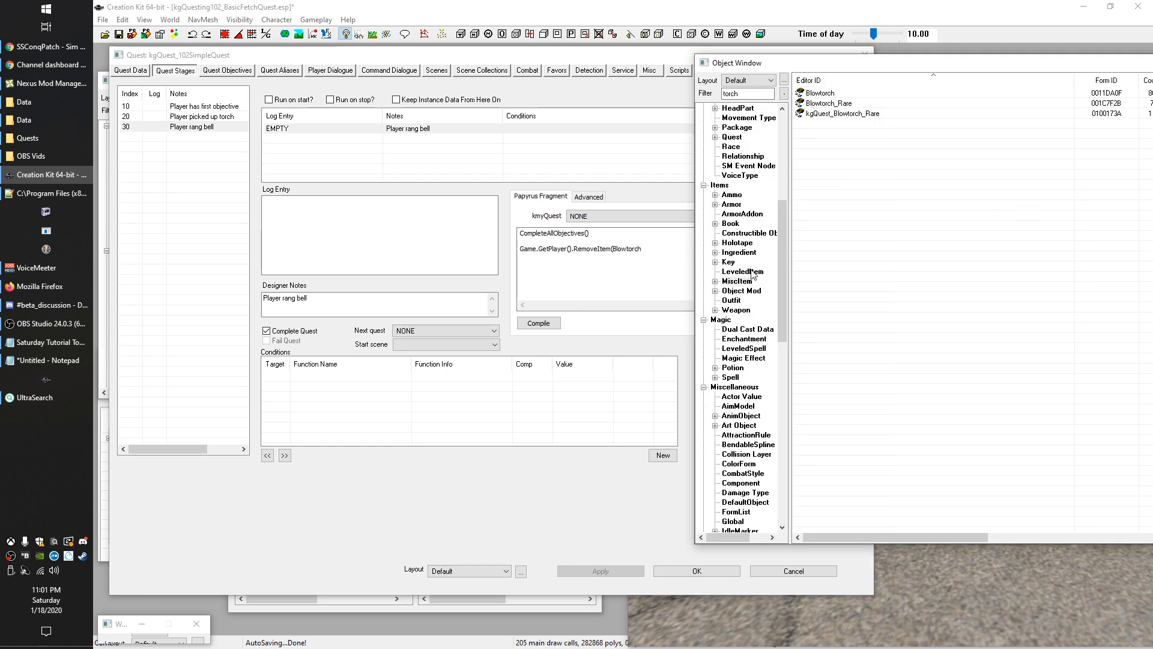
pyautogui.click(833, 115)
pyautogui.click(655, 249)
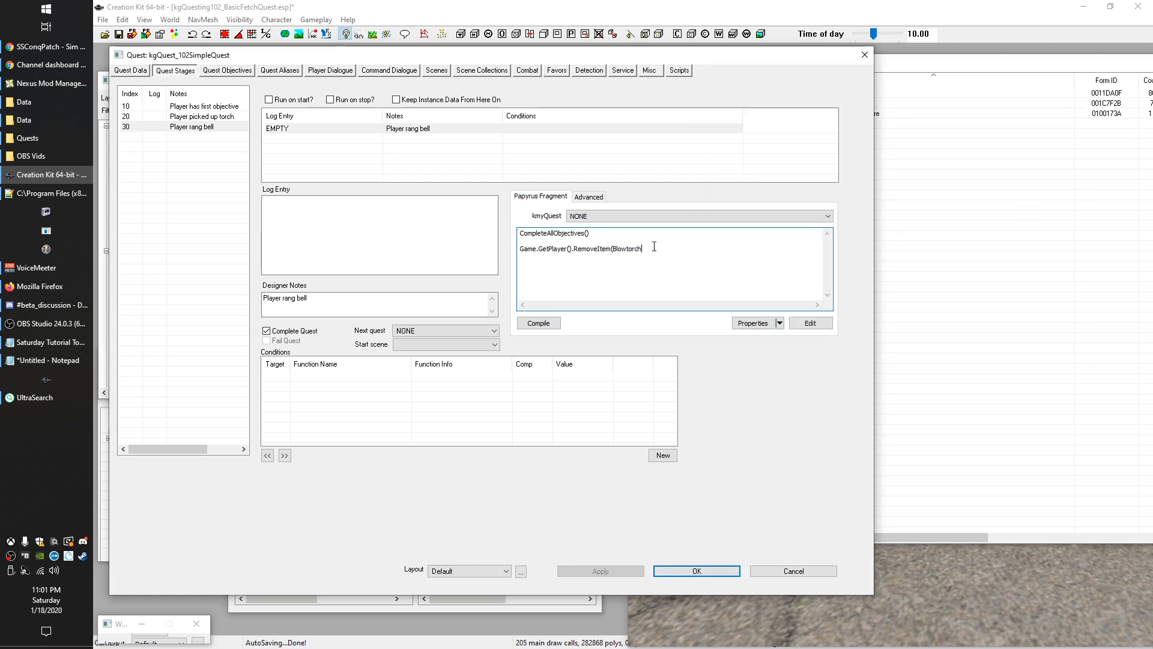
pyautogui.doubleClick(634, 254)
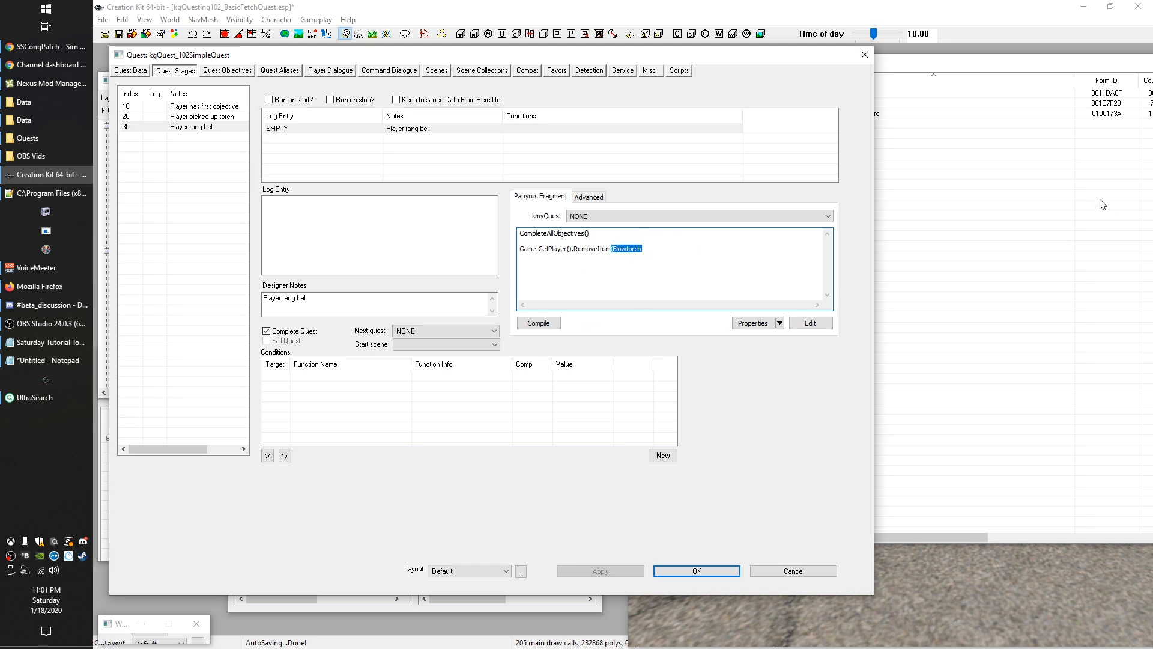
pyautogui.click(1105, 203)
pyautogui.click(640, 265)
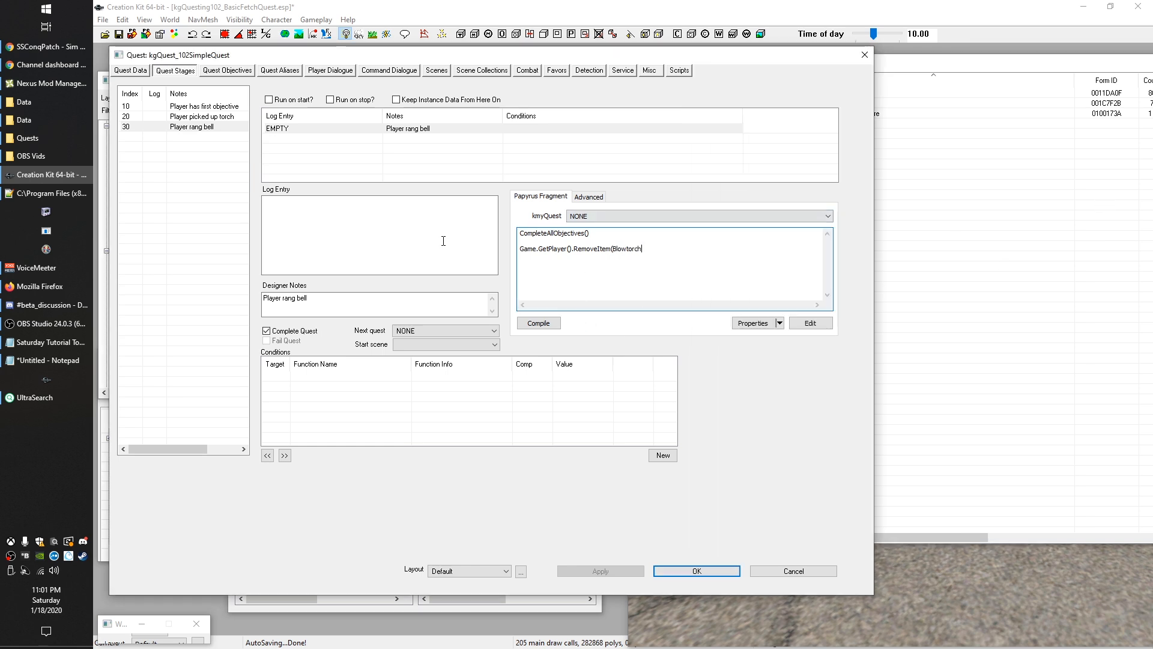
pyautogui.doubleClick(622, 248)
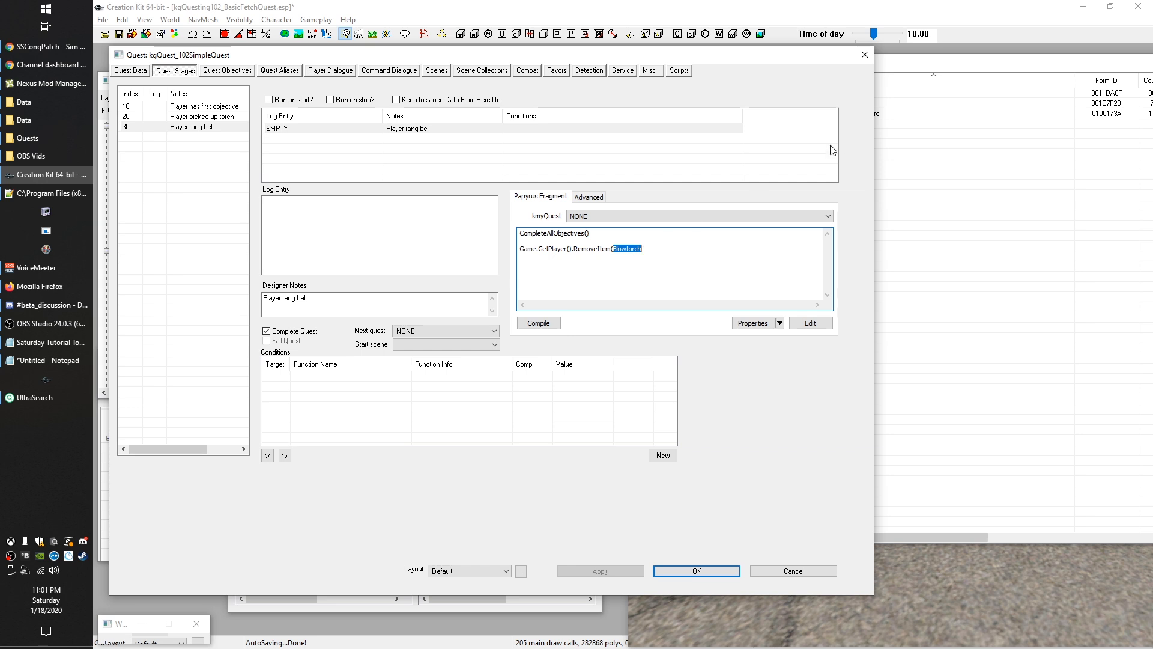
pyautogui.click(981, 272)
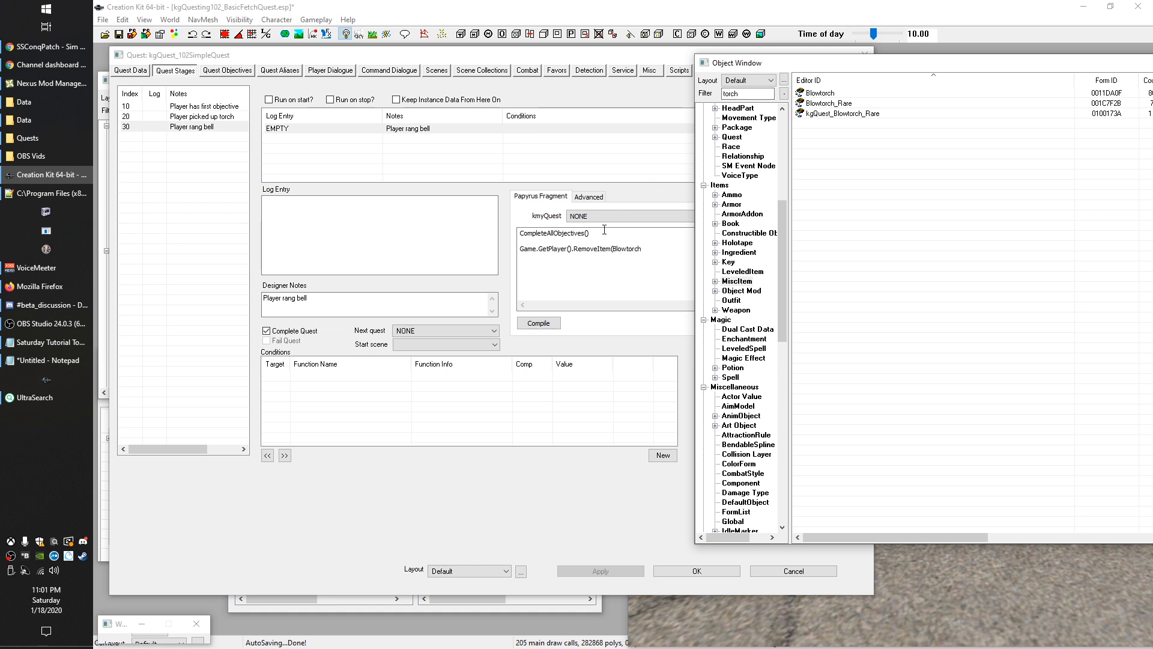
pyautogui.click(616, 246)
pyautogui.doubleClick(627, 248)
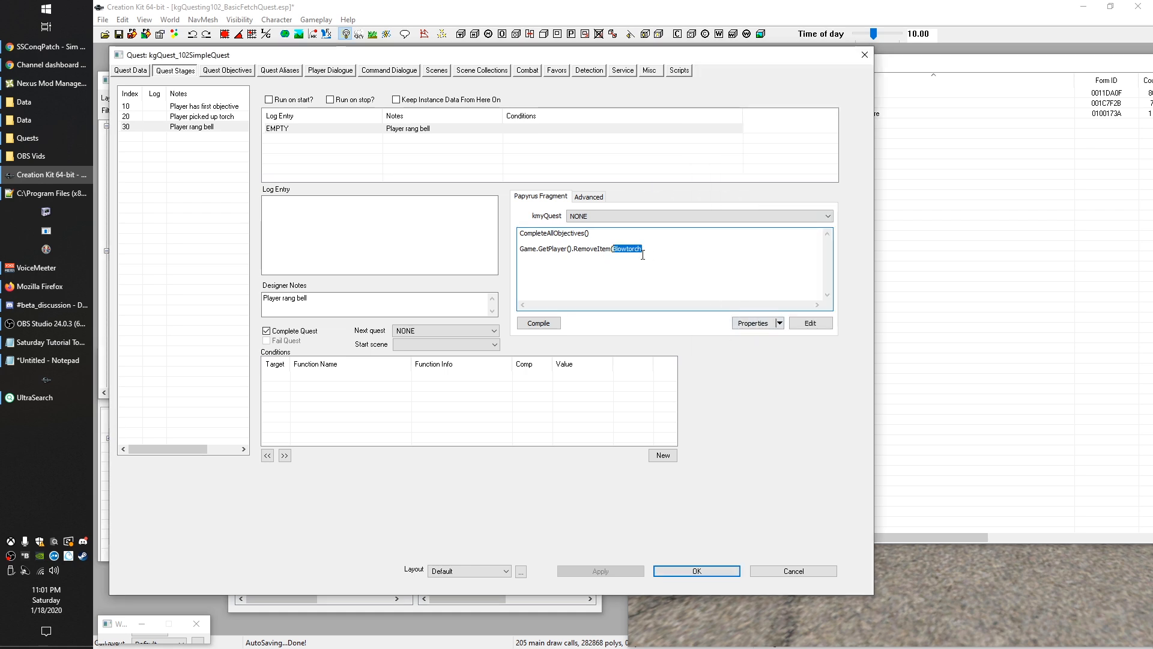
# Step: Restore kgQuest_Blowtorch_Rare as the item in the RemoveItem call and add the closing parenthesis
pyautogui.hotkey('ctrl', 'v')
pyautogui.hotkey('shift', 'Left')
pyautogui.hotkey('shift', 'Left')
pyautogui.hotkey('shift', 'Left')
pyautogui.hotkey('shift', 'Left')
pyautogui.hotkey('shift', 'Left')
pyautogui.hotkey('shift', 'Left')
pyautogui.hotkey('shift', 'Left')
pyautogui.hotkey('shift', 'Left')
pyautogui.hotkey('shift', 'Left')
pyautogui.hotkey('shift', 'Left')
pyautogui.hotkey('shift', 'Left')
pyautogui.hotkey('shift', 'Left')
pyautogui.hotkey('shift', 'Left')
pyautogui.hotkey('shift', 'Left')
pyautogui.hotkey('shift', 'Left')
pyautogui.hotkey('shift', 'Left')
pyautogui.hotkey('shift', 'Left')
pyautogui.hotkey('shift', 'Left')
pyautogui.hotkey('shift', 'Left')
pyautogui.hotkey('shift', 'Left')
pyautogui.press('Right')
pyautogui.moveTo(688, 249); pyautogui.dragTo(611, 249)
pyautogui.click(707, 253)
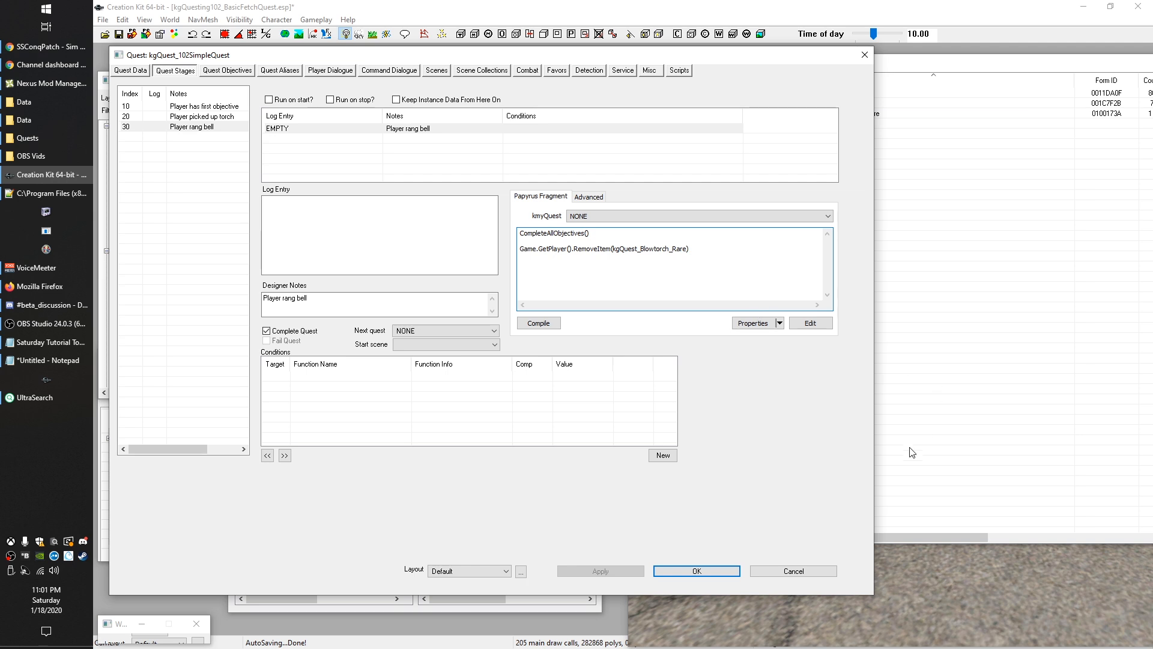
# Step: Add -1 as the count after the item, so the call reads Game.GetPlayer().RemoveItem(kgQuest_Blowtorch_Rare, -1)
pyautogui.click(775, 606)
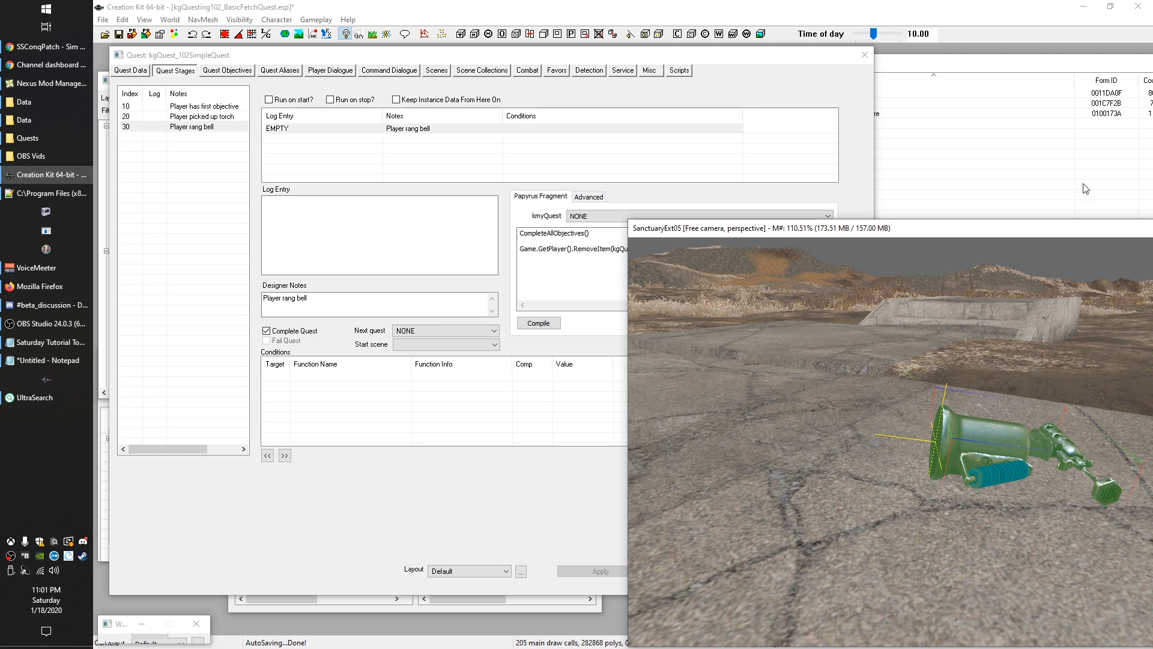
pyautogui.click(598, 287)
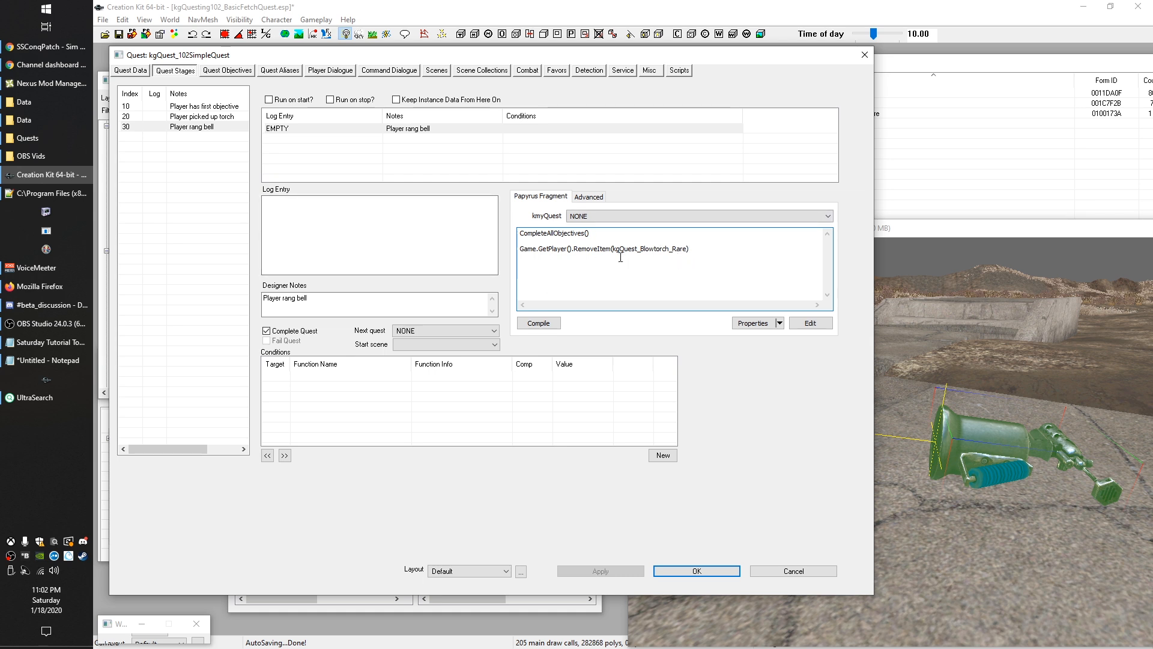
pyautogui.moveTo(574, 248); pyautogui.dragTo(611, 248)
pyautogui.click(737, 254)
pyautogui.write(')')
pyautogui.moveTo(700, 249); pyautogui.dragTo(519, 249)
pyautogui.click(741, 256)
pyautogui.moveTo(691, 249); pyautogui.dragTo(697, 249)
# Step: Filter the object list by caps001
pyautogui.click(968, 175)
pyautogui.write('caps001')
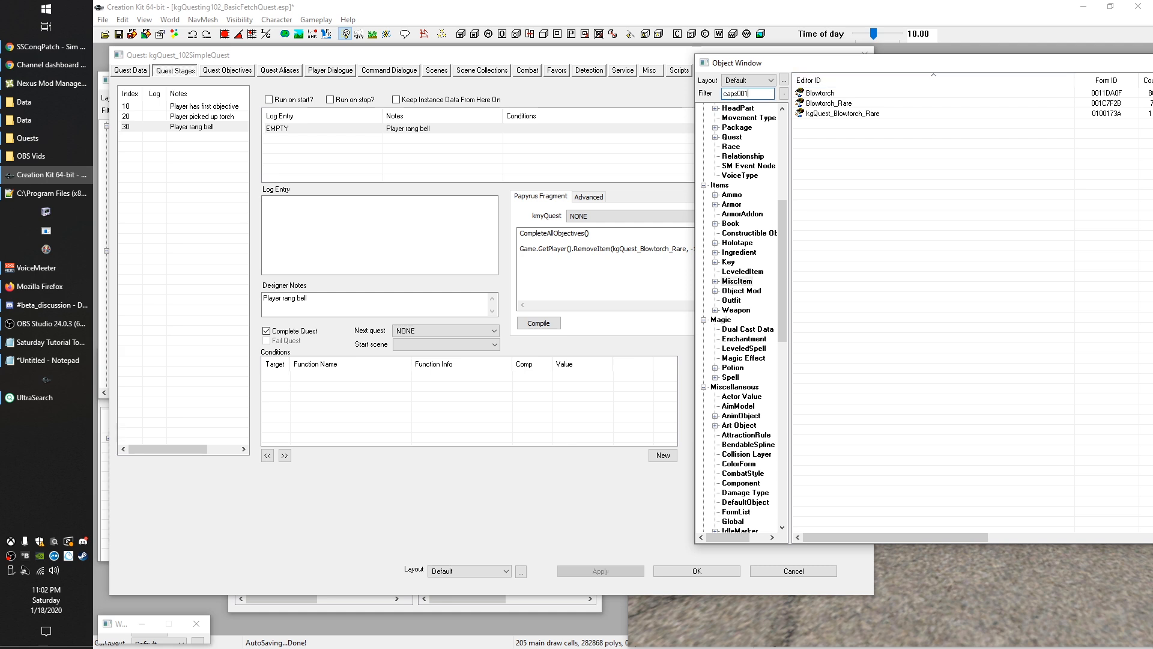
# Step: Comment out the RemoveItem line in stage 30's fragment with a leading semicolon
pyautogui.click(694, 251)
pyautogui.press('End')
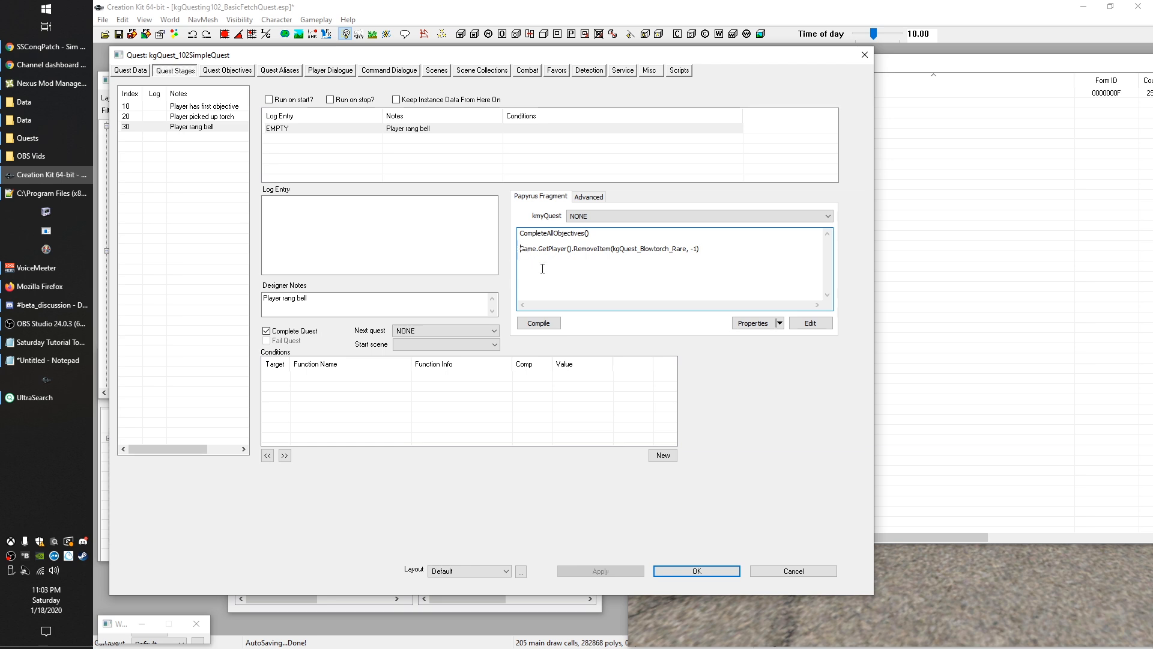
pyautogui.write(';')
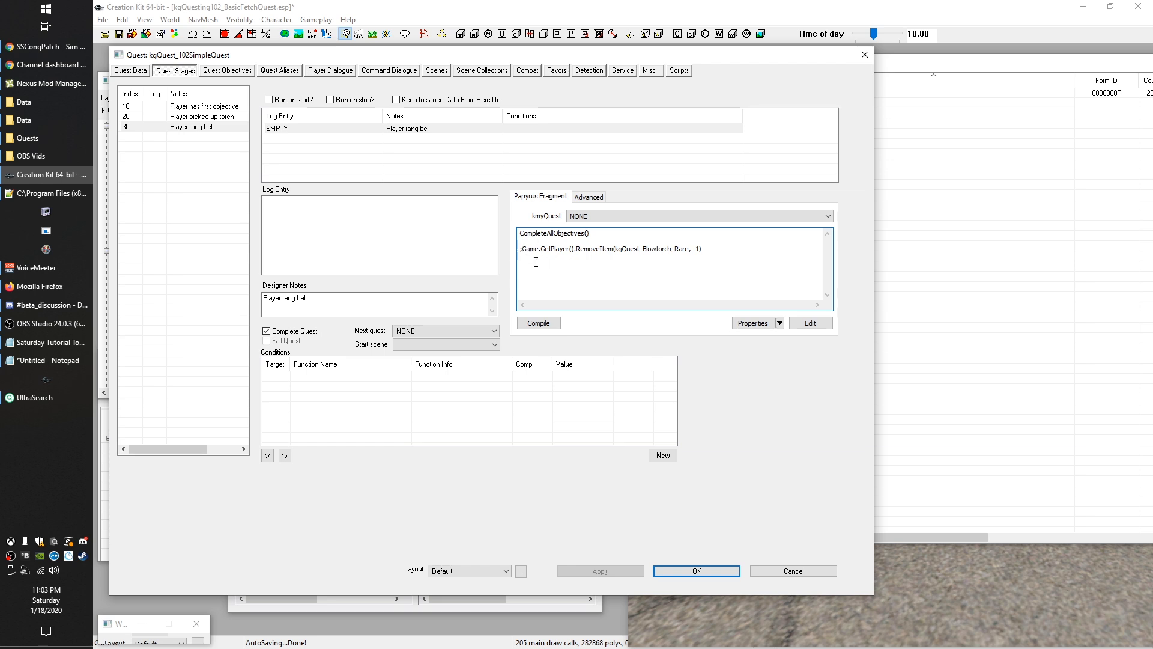
pyautogui.moveTo(522, 248)
pyautogui.mouseDown()
pyautogui.moveTo(728, 248)
pyautogui.moveTo(516, 247)
pyautogui.mouseUp()
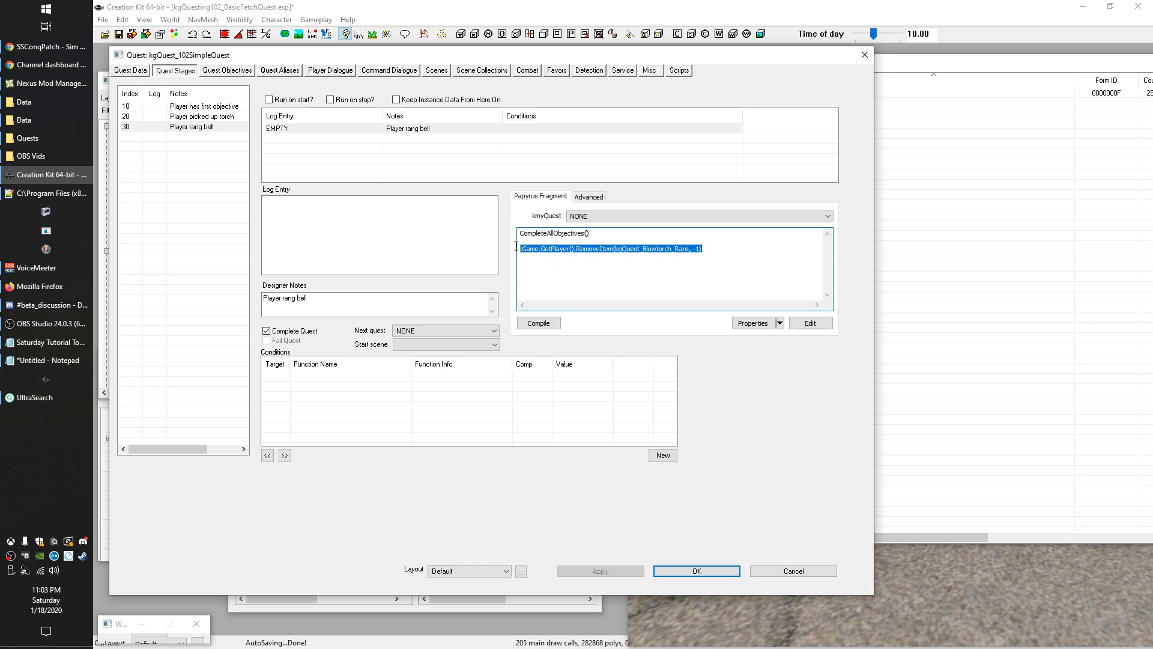
pyautogui.click(576, 247)
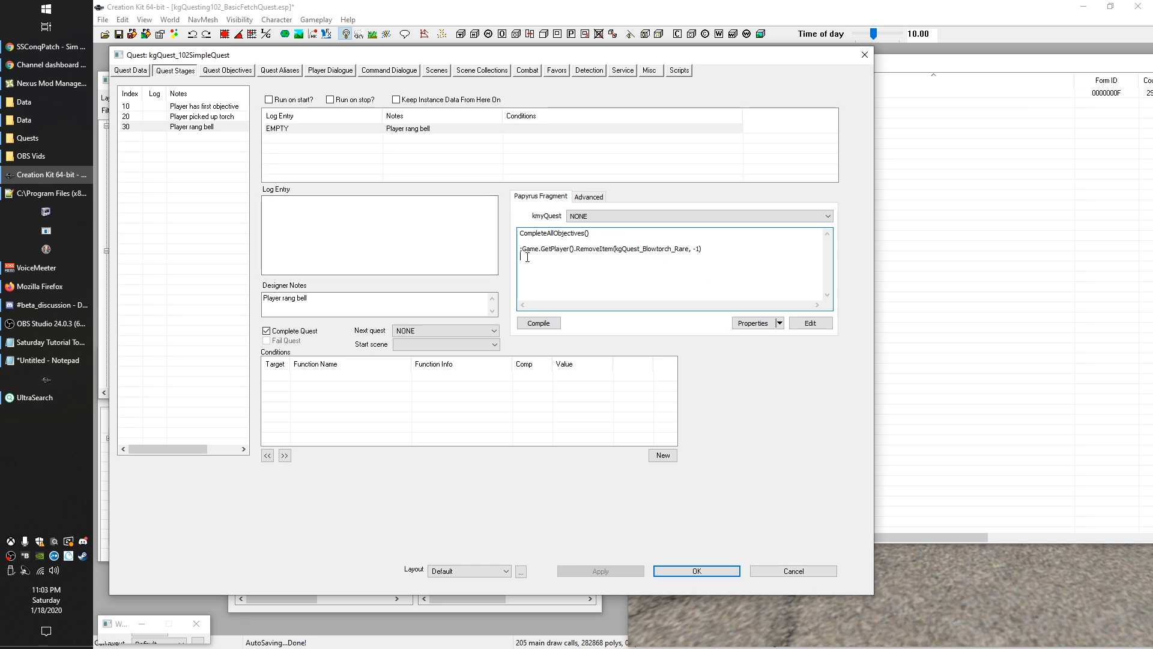
pyautogui.click(744, 290)
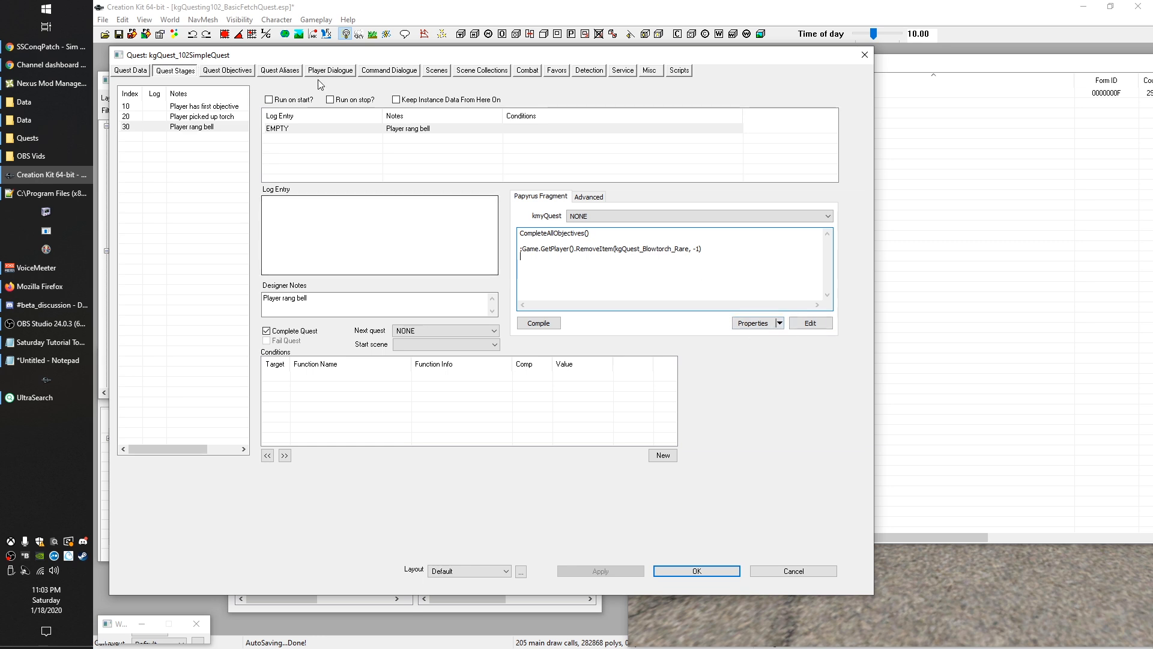
# Step: Rename the quest's FirstObjective reference alias to Blowtorch and accept the alias
pyautogui.click(280, 71)
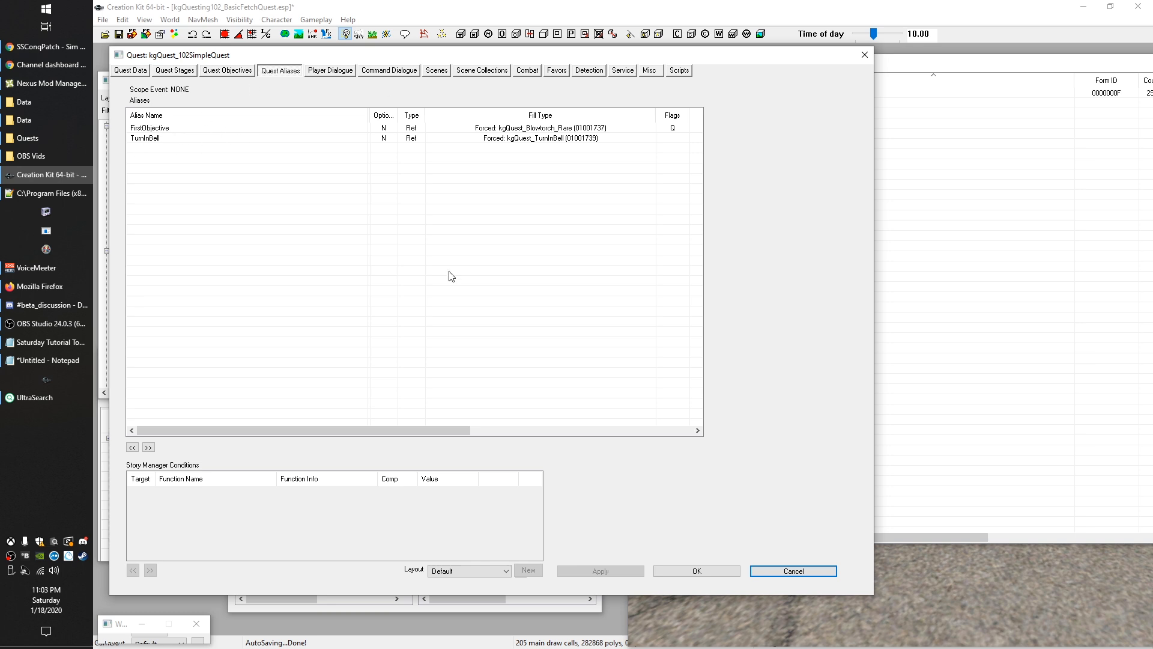
pyautogui.click(146, 128)
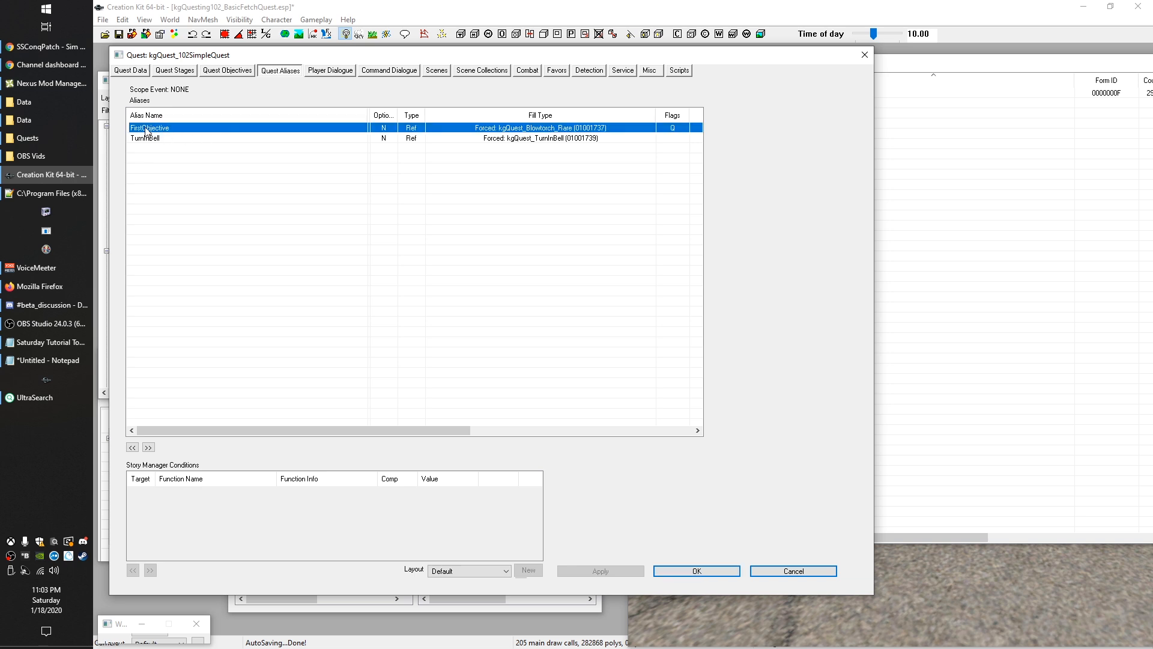
pyautogui.doubleClick(227, 127)
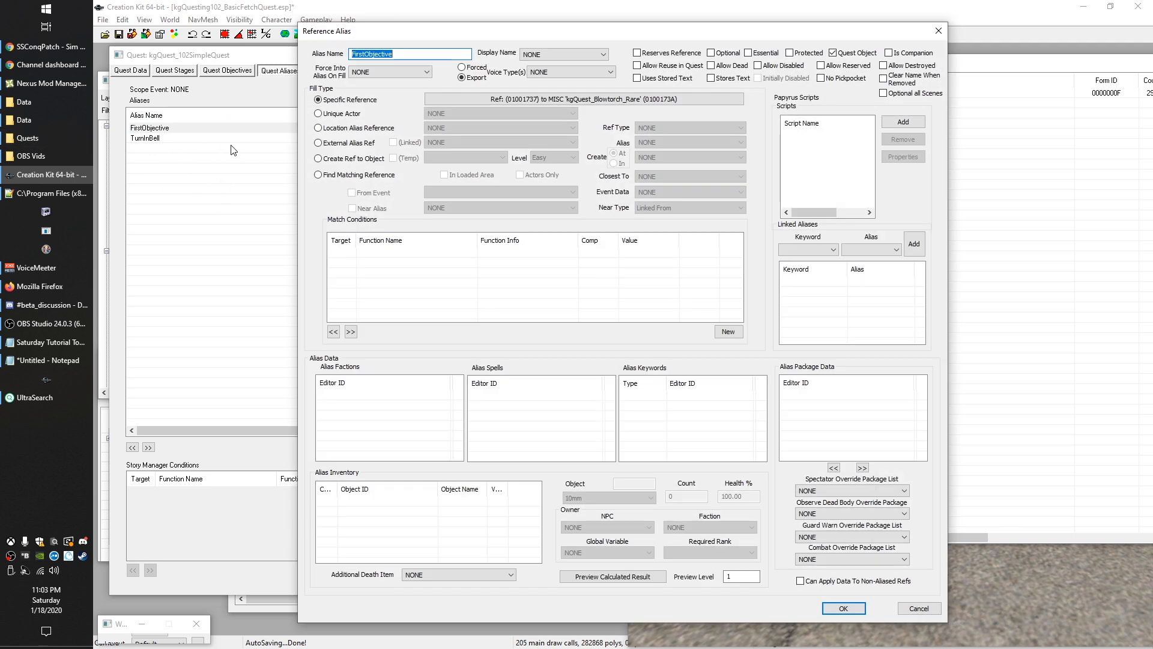
pyautogui.write('Blow')
pyautogui.click(841, 607)
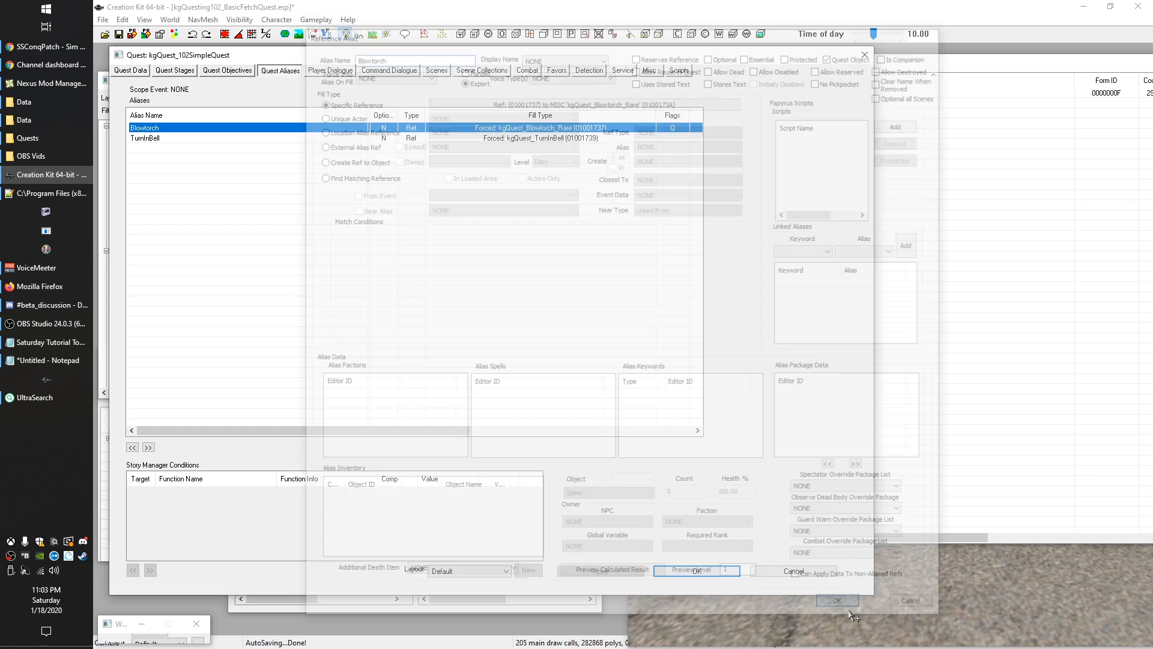
pyautogui.click(176, 71)
pyautogui.click(204, 127)
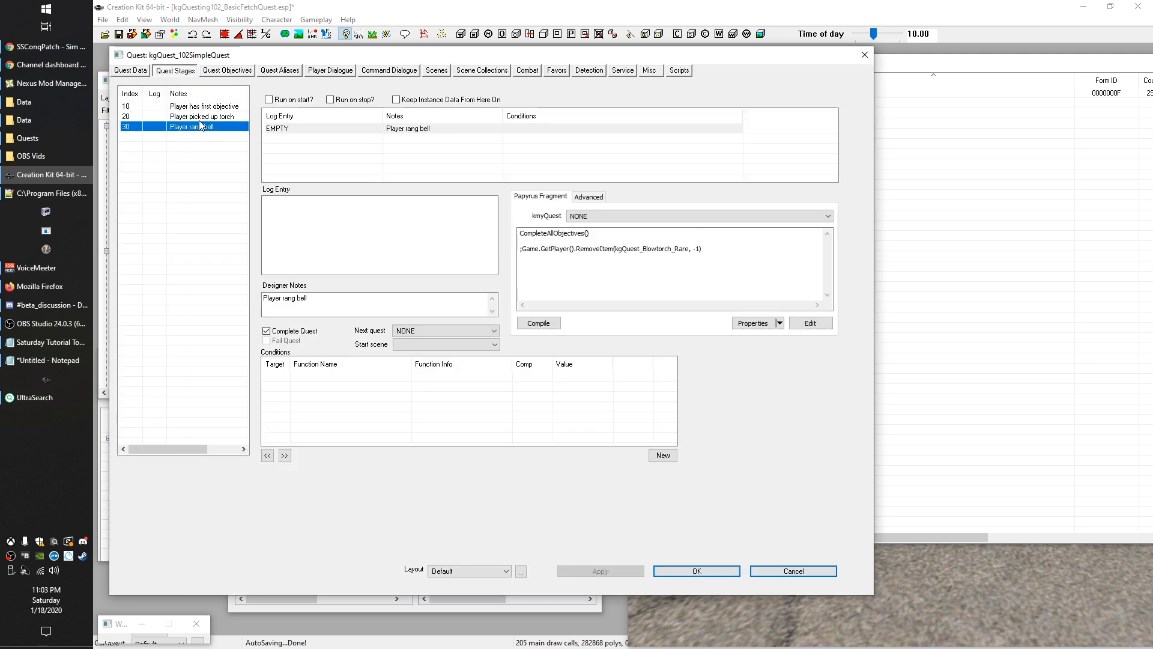
pyautogui.click(751, 323)
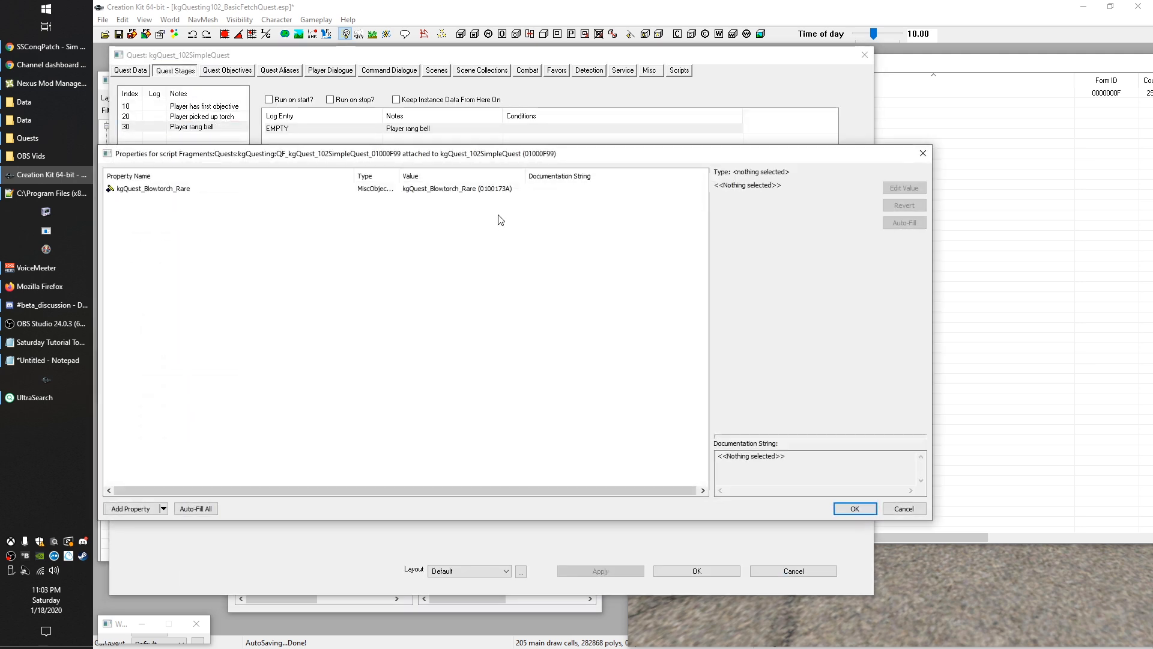
pyautogui.click(128, 511)
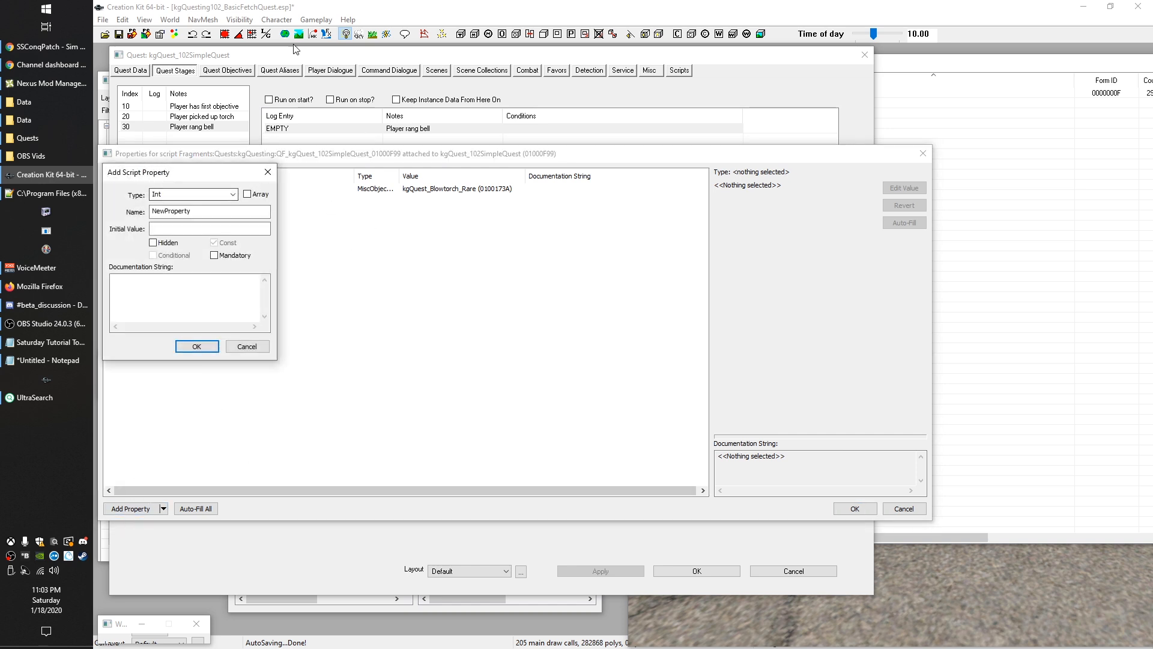
pyautogui.click(247, 347)
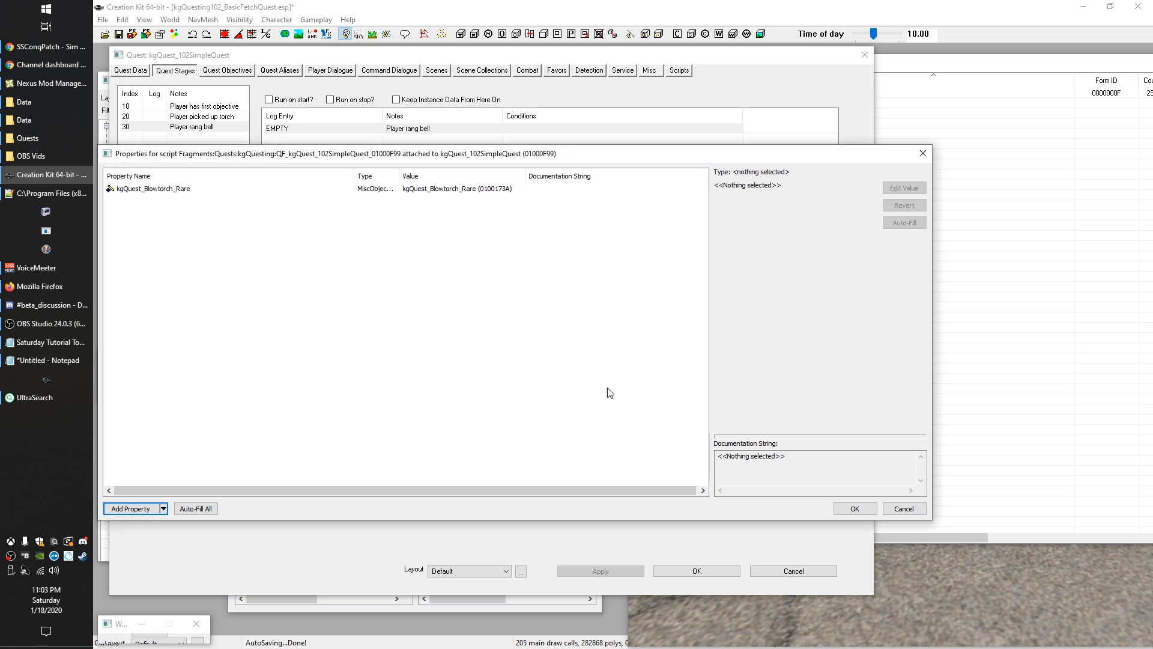
pyautogui.click(850, 508)
pyautogui.click(280, 70)
pyautogui.rightClick(180, 160)
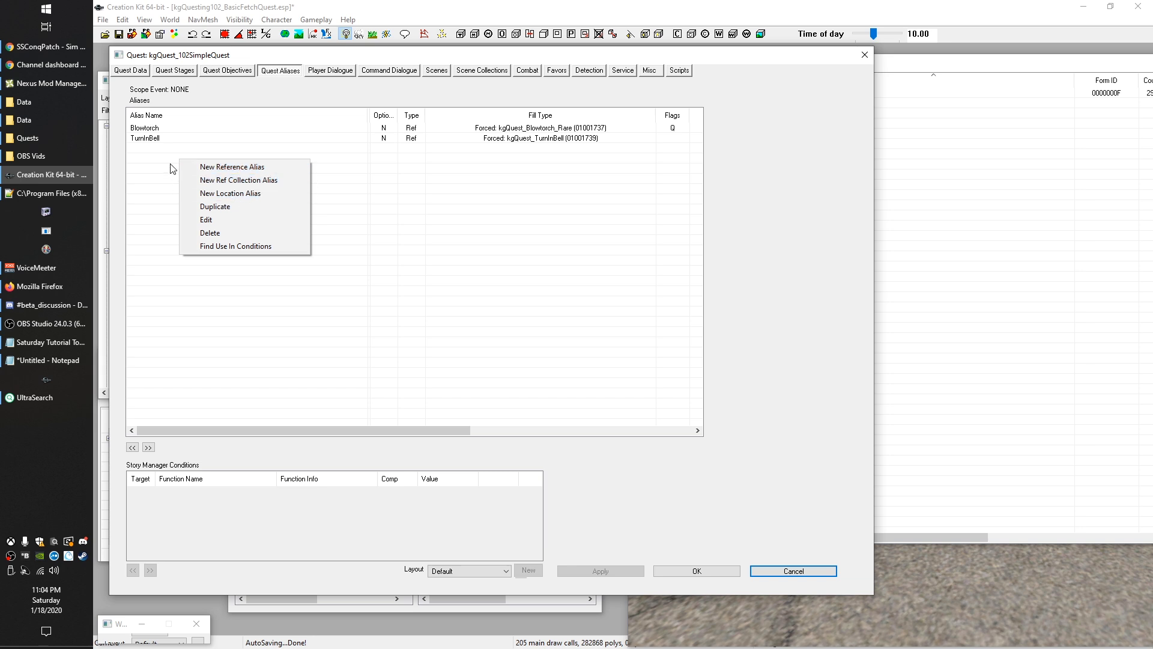
pyautogui.click(276, 97)
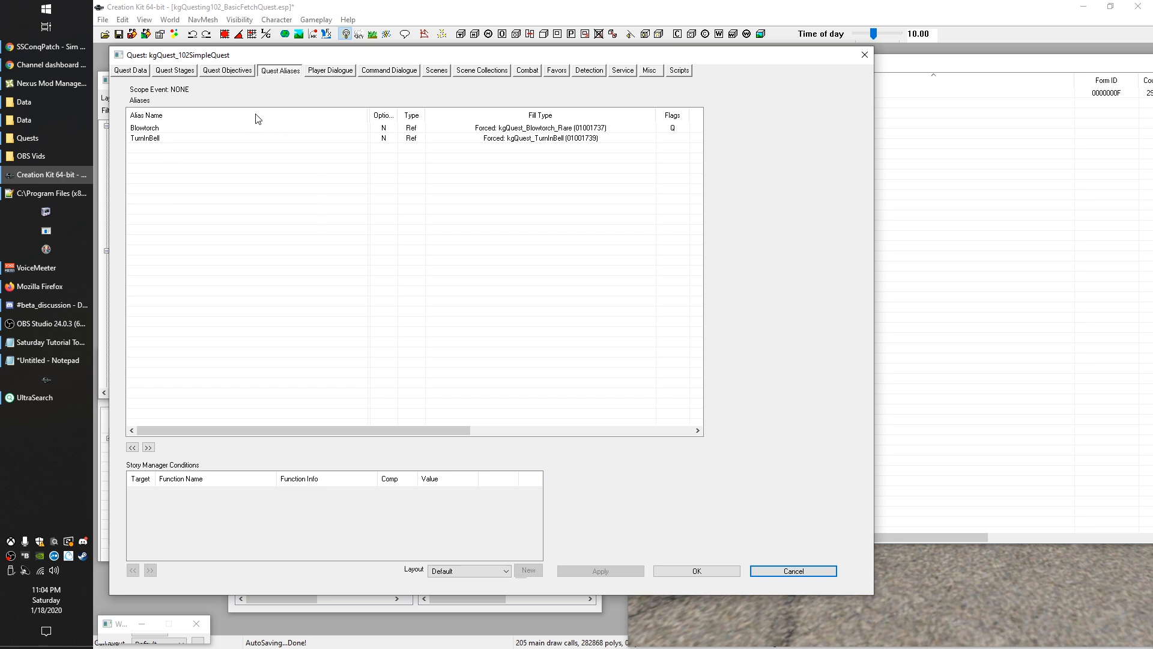
# Step: Start a new script property of type ReferenceAlias for the fragment of stage 30, Player rang bell
pyautogui.click(175, 71)
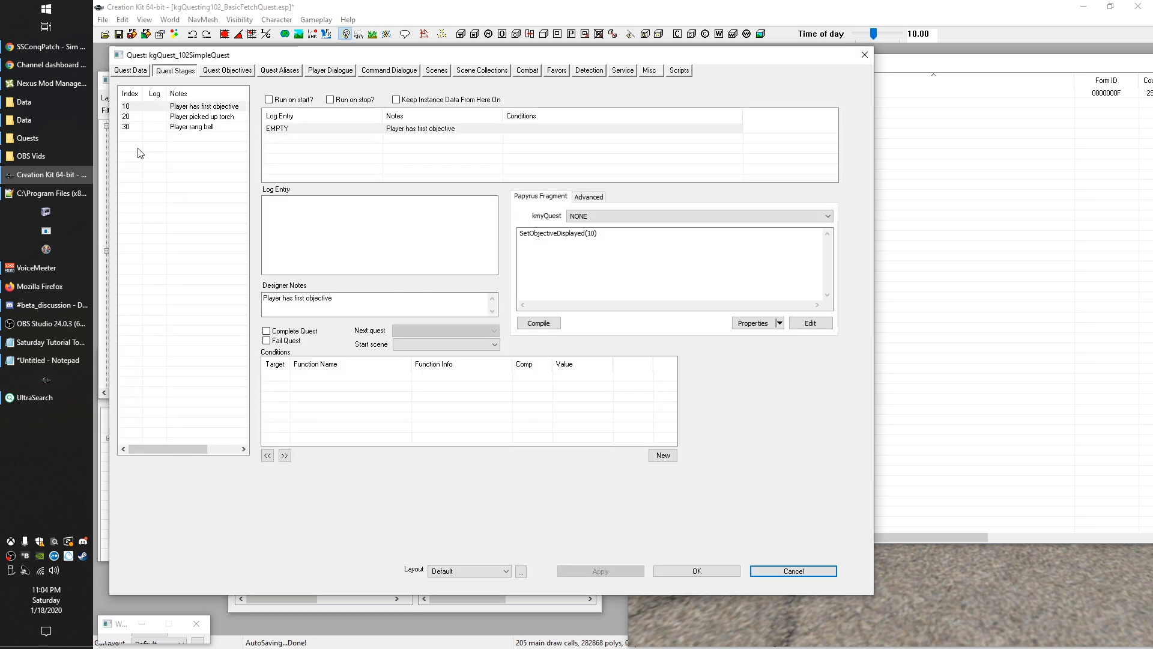
pyautogui.click(188, 127)
pyautogui.click(747, 323)
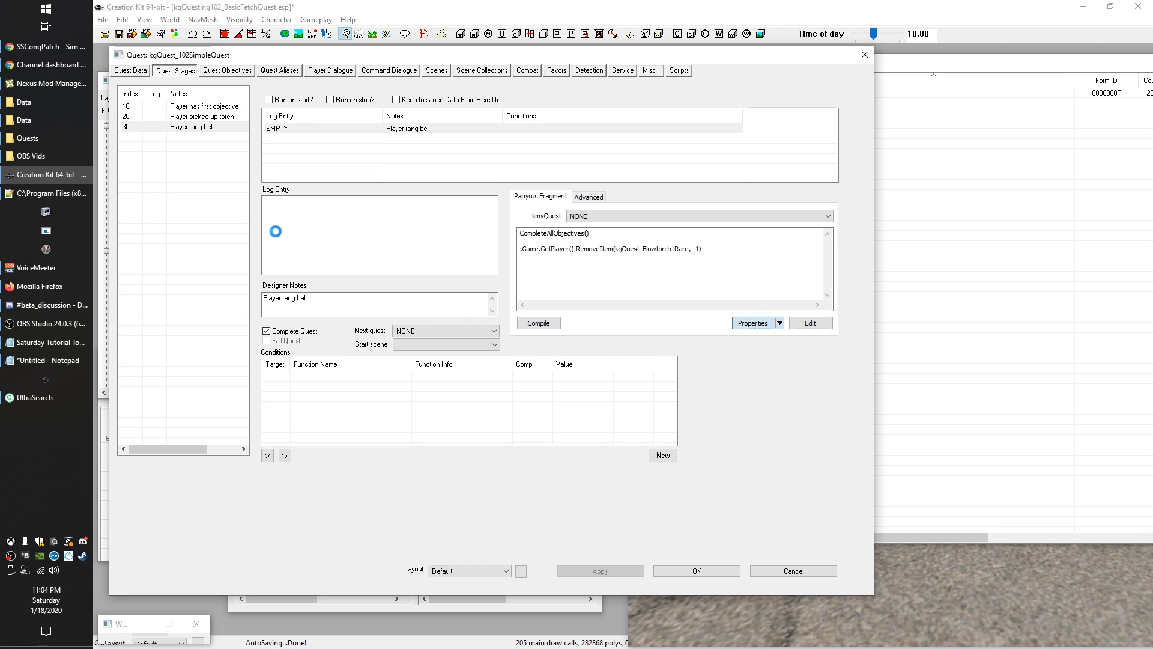
pyautogui.click(126, 509)
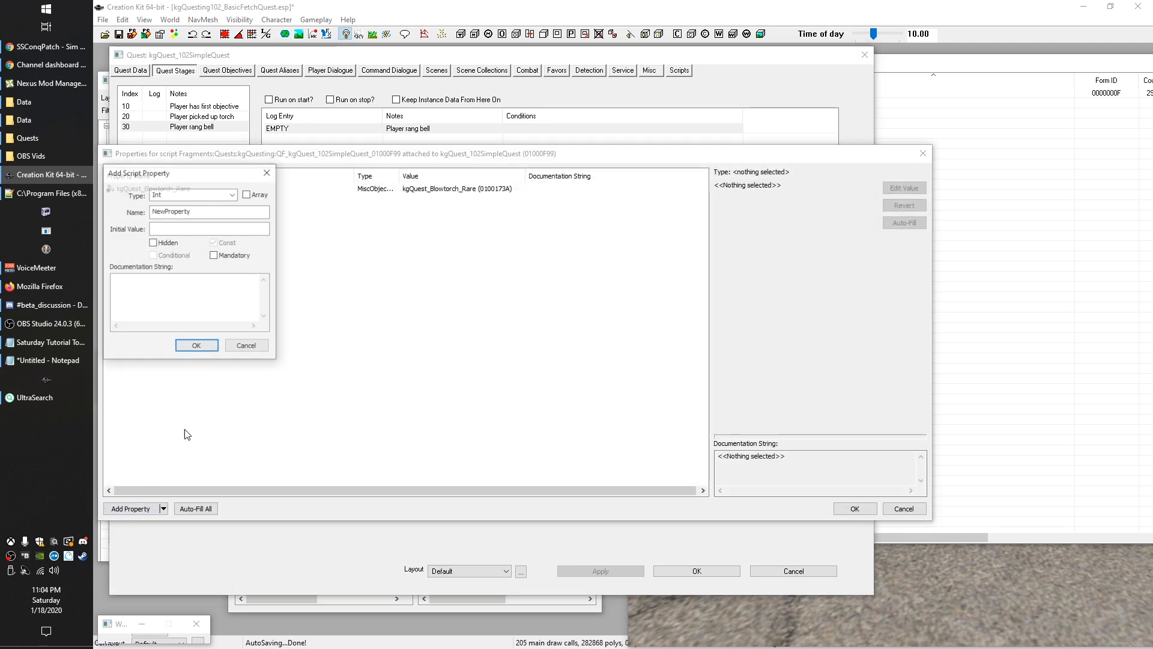
pyautogui.click(233, 194)
pyautogui.write('ref')
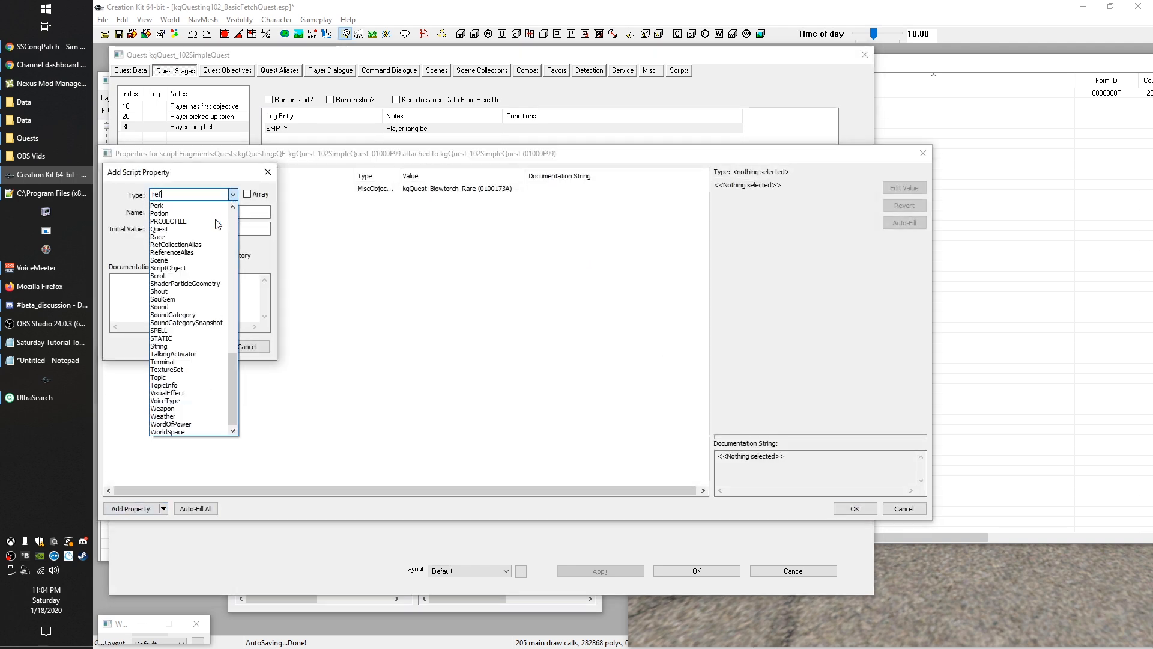
pyautogui.write('er')
pyautogui.click(183, 252)
# Step: Name the new property BlowtorchAlias and add it to the fragment script
pyautogui.click(202, 212)
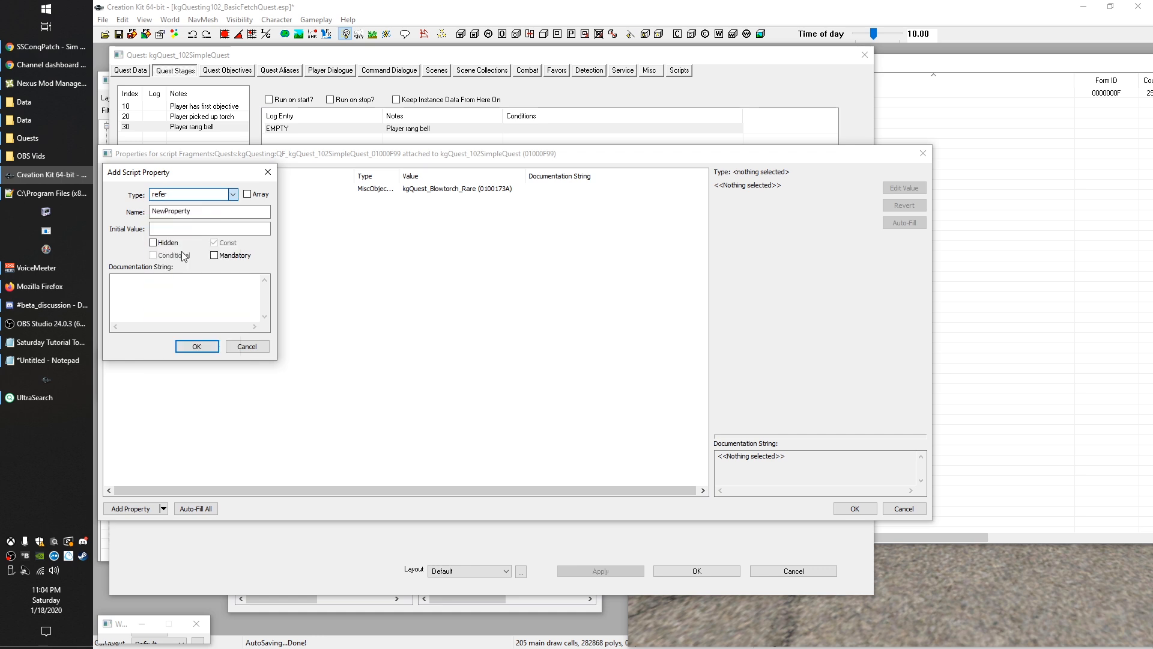
pyautogui.doubleClick(236, 211)
pyautogui.write('Bl')
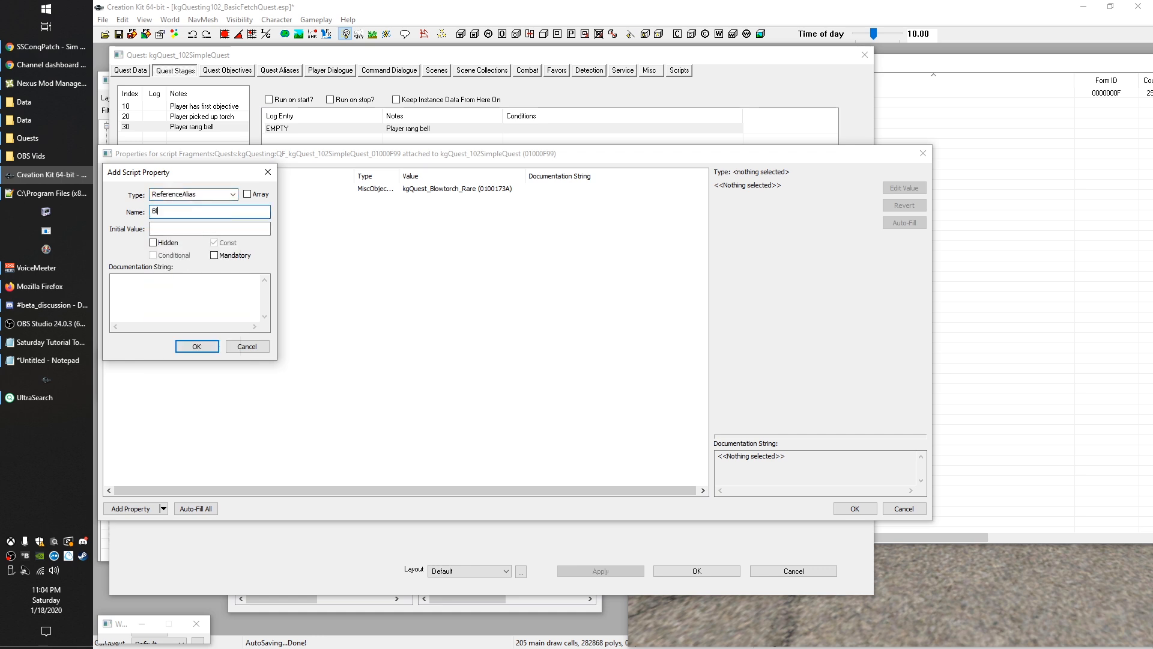
pyautogui.write('owtorchAlias')
pyautogui.moveTo(181, 211); pyautogui.dragTo(151, 211)
pyautogui.click(196, 211)
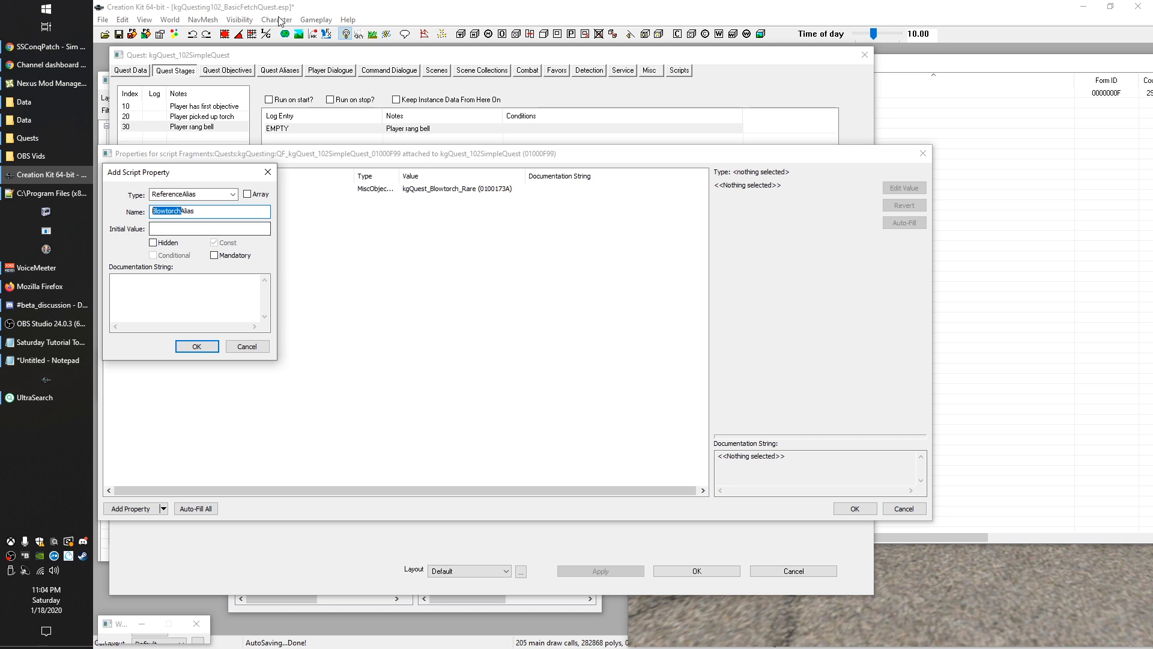
pyautogui.click(220, 207)
pyautogui.click(197, 346)
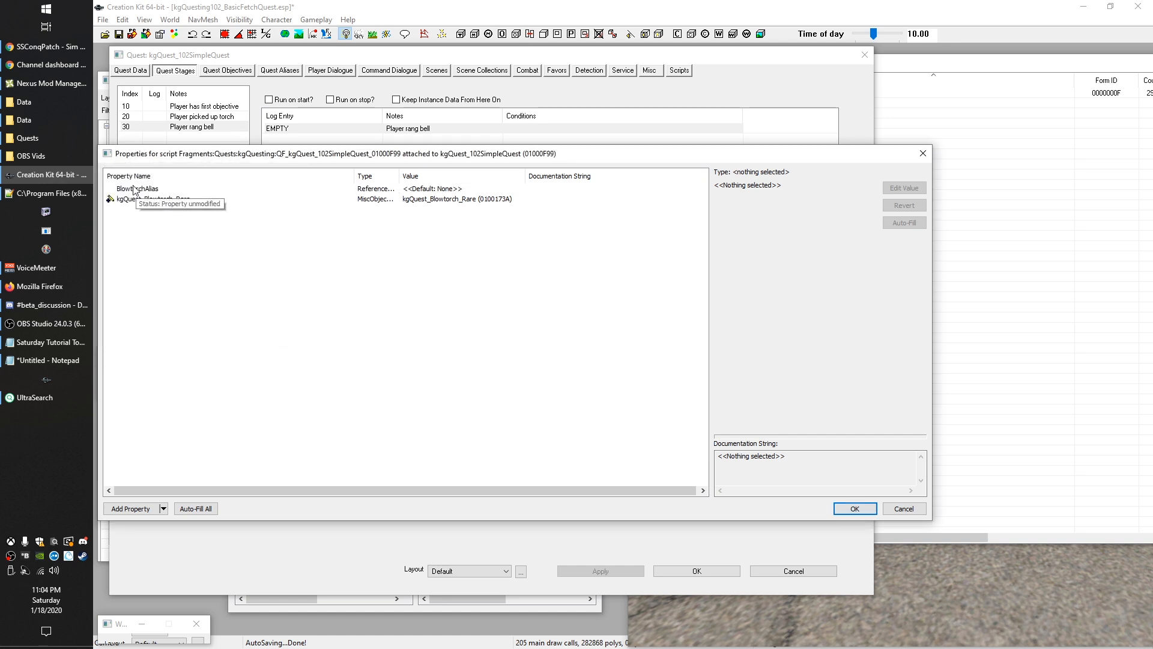
# Step: Point the BlowtorchAlias property to the Blowtorch alias of kgQuest_102SimpleQuest and accept the script properties
pyautogui.click(134, 190)
pyautogui.click(903, 188)
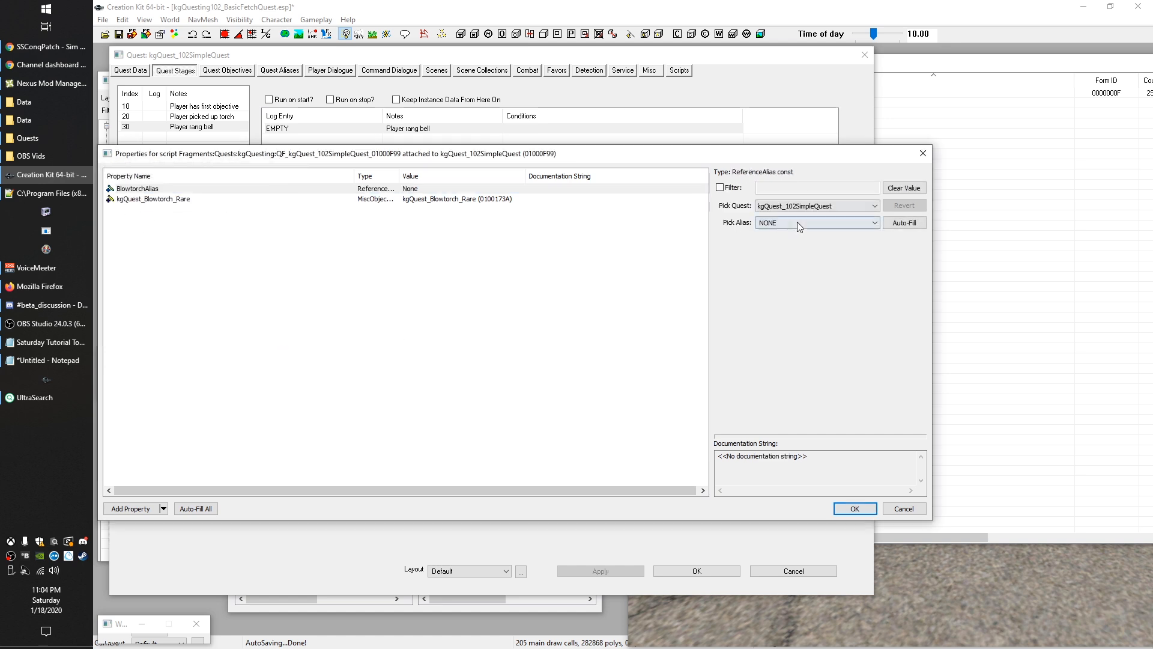
pyautogui.click(797, 222)
pyautogui.click(775, 241)
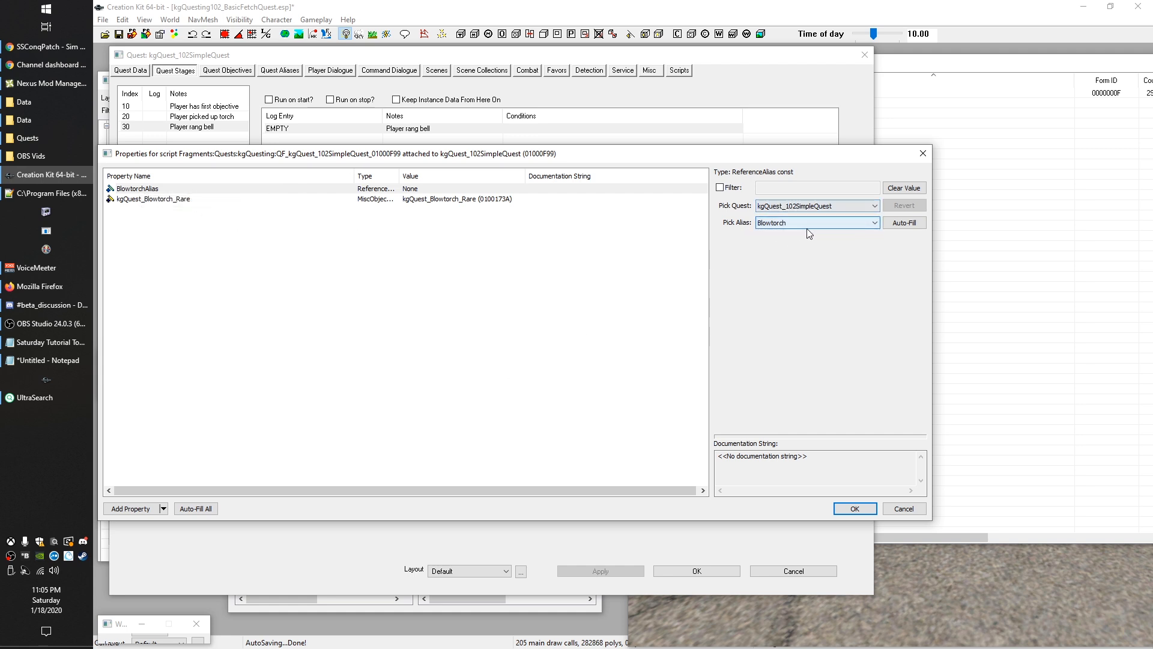
pyautogui.click(802, 208)
pyautogui.click(803, 208)
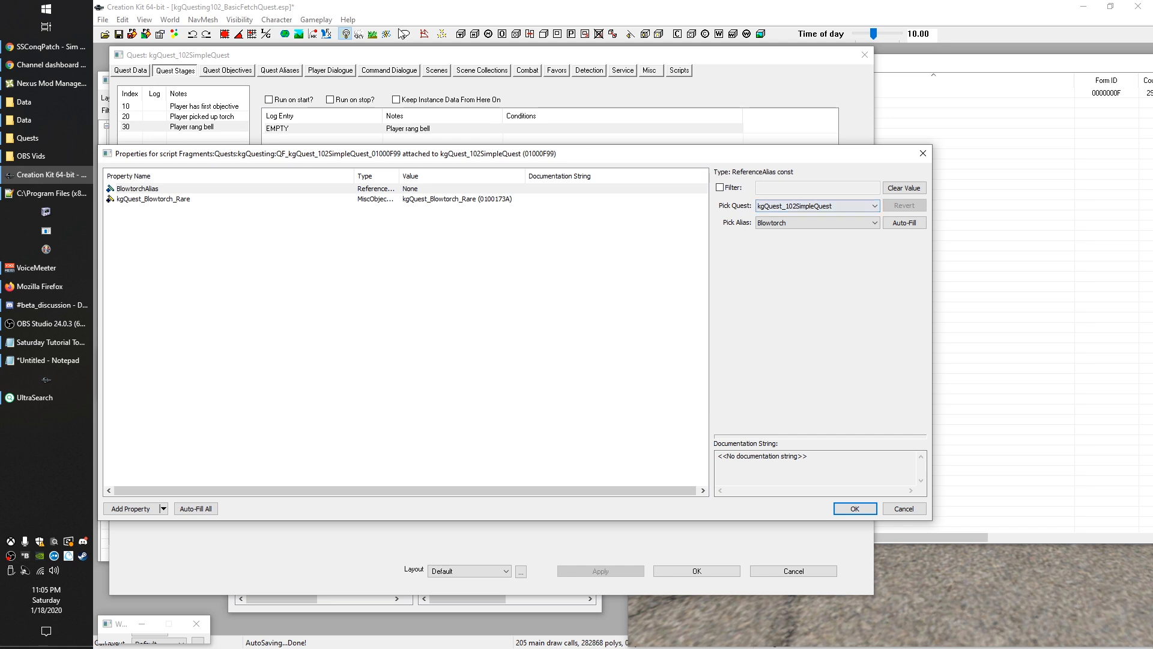
pyautogui.click(850, 508)
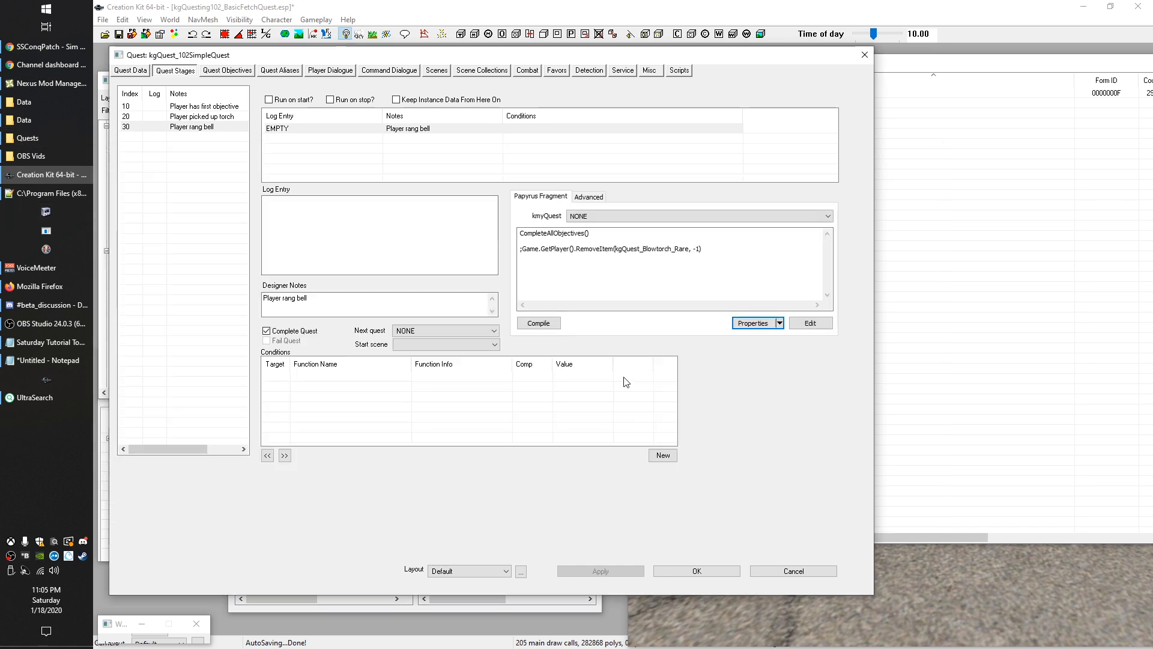
# Step: Duplicate the RemoveItem call, without its leading semicolon, onto the line below the commented one
pyautogui.click(758, 266)
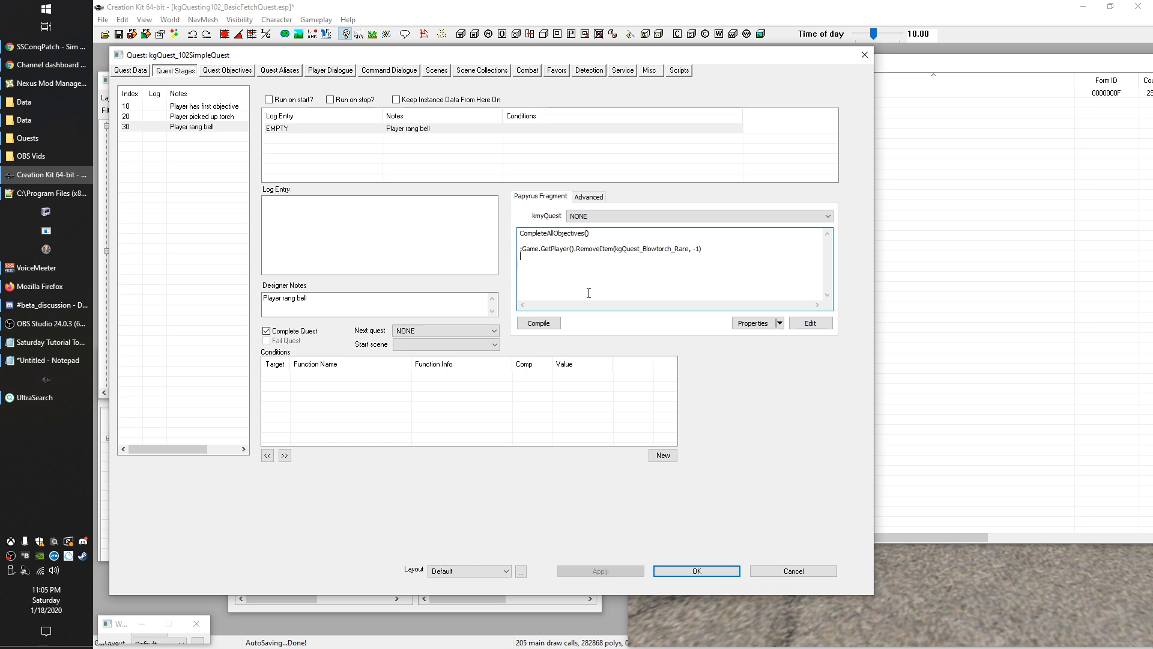
pyautogui.moveTo(522, 248); pyautogui.dragTo(716, 252)
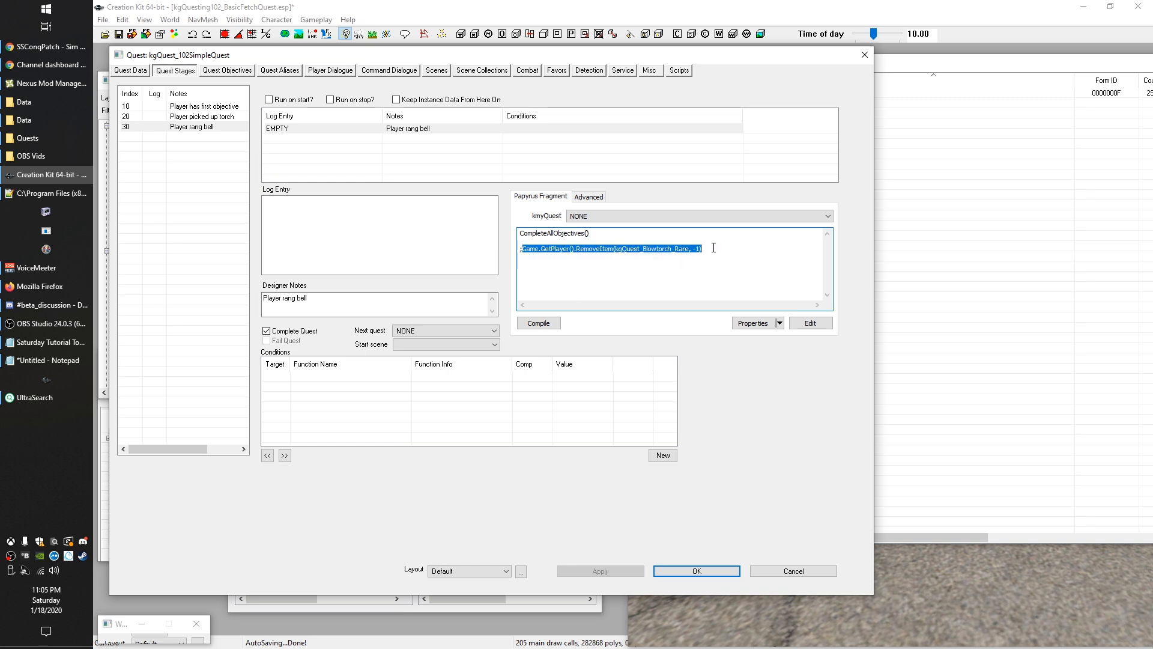
pyautogui.hotkey('ctrl', 'c')
pyautogui.click(586, 266)
pyautogui.hotkey('ctrl', 'v')
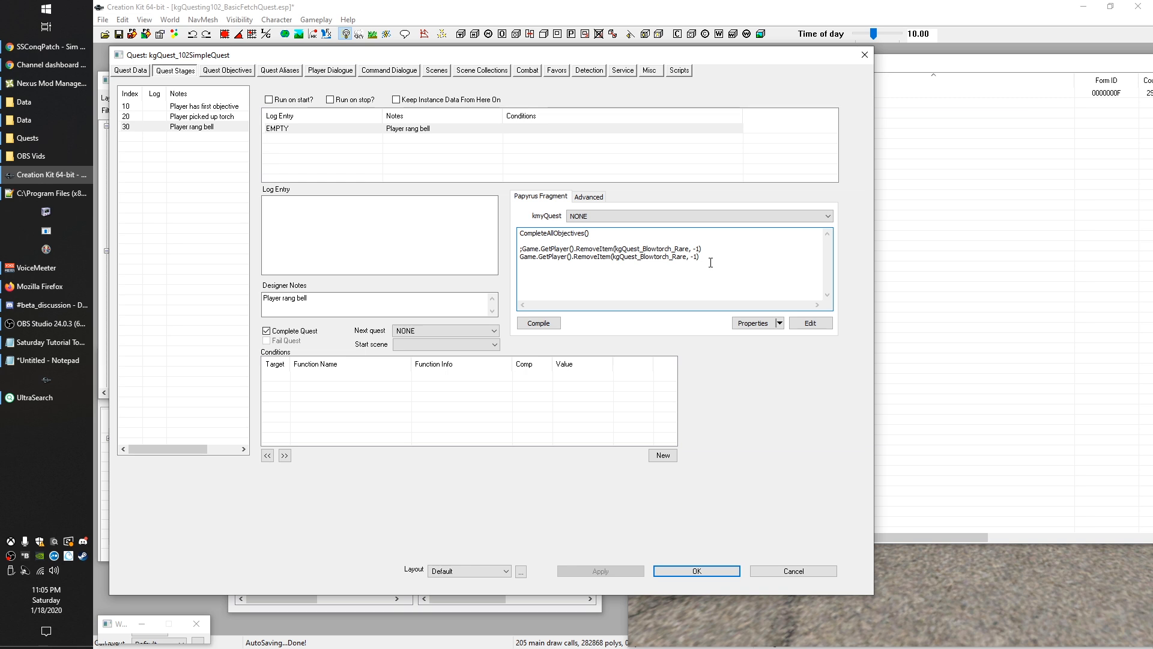
# Step: Replace the item in the uncommented RemoveItem call with BlowtorchAlias.GetRef()
pyautogui.moveTo(624, 259); pyautogui.dragTo(686, 262)
pyautogui.write('owtorchAll')
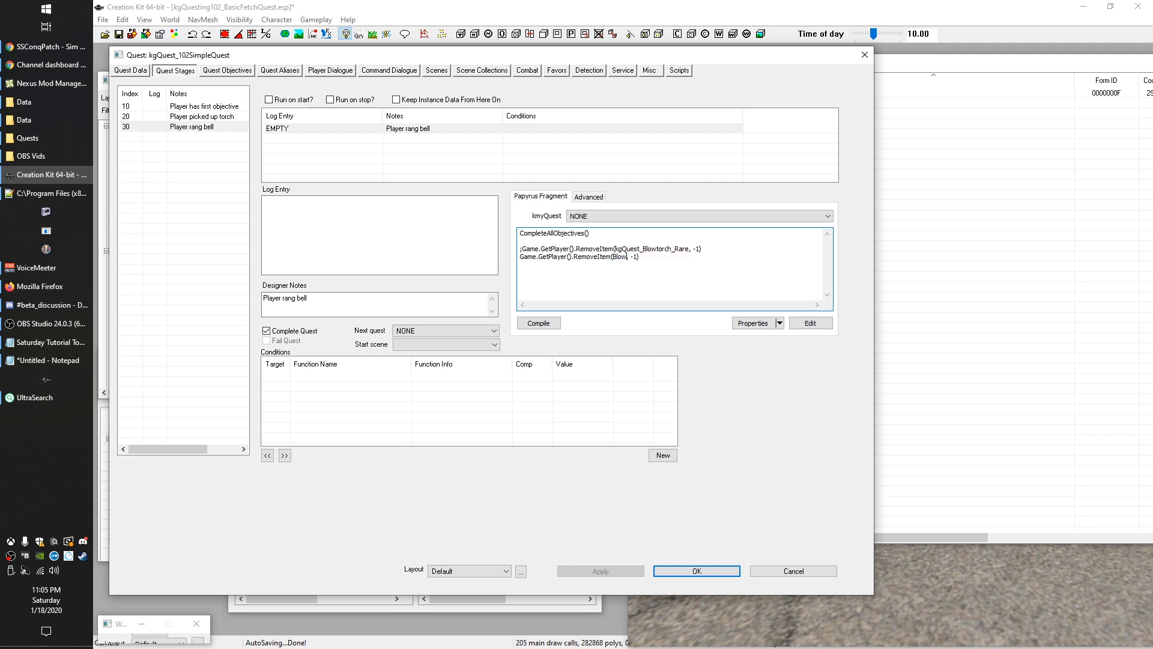
pyautogui.write('as')
pyautogui.write('.Getref()')
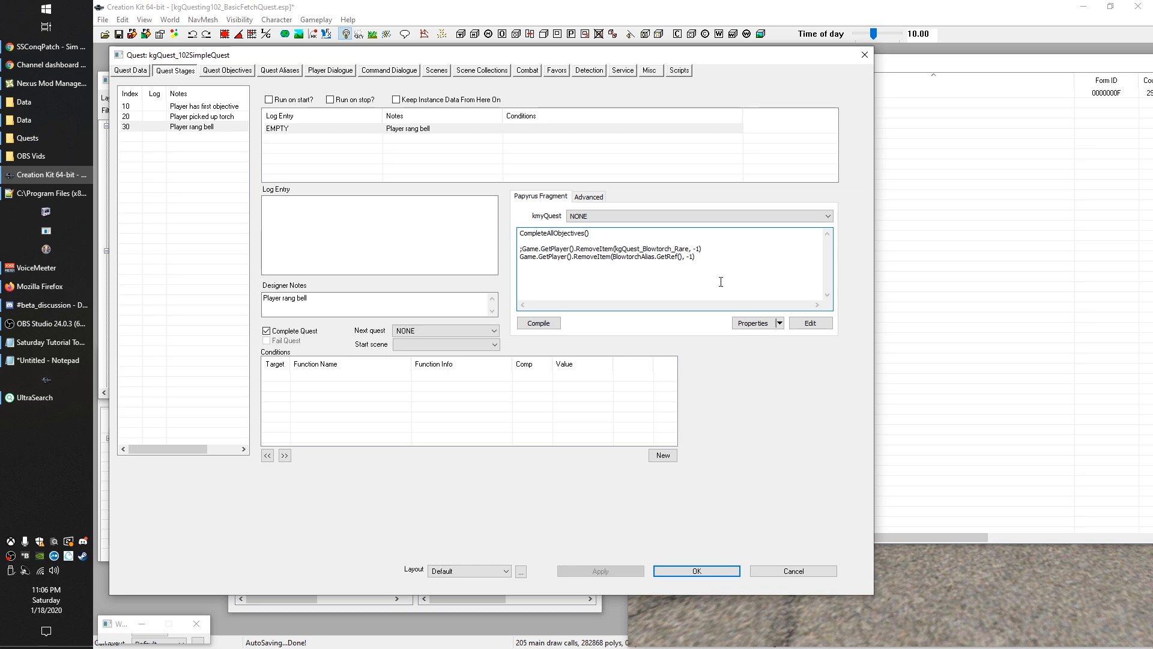
# Step: Insert two line breaks between the commented RemoveItem line and the active one
pyautogui.moveTo(520, 257); pyautogui.dragTo(747, 254)
pyautogui.click(716, 247)
pyautogui.press('Return')
pyautogui.press('Return')
# Step: Review the active RemoveItem call and its BlowtorchAlias.GetRef() argument
pyautogui.moveTo(520, 272); pyautogui.dragTo(545, 273)
pyautogui.click(751, 274)
pyautogui.click(521, 272)
pyautogui.click(591, 272)
pyautogui.moveTo(613, 273); pyautogui.dragTo(683, 273)
pyautogui.moveTo(613, 274); pyautogui.dragTo(654, 275)
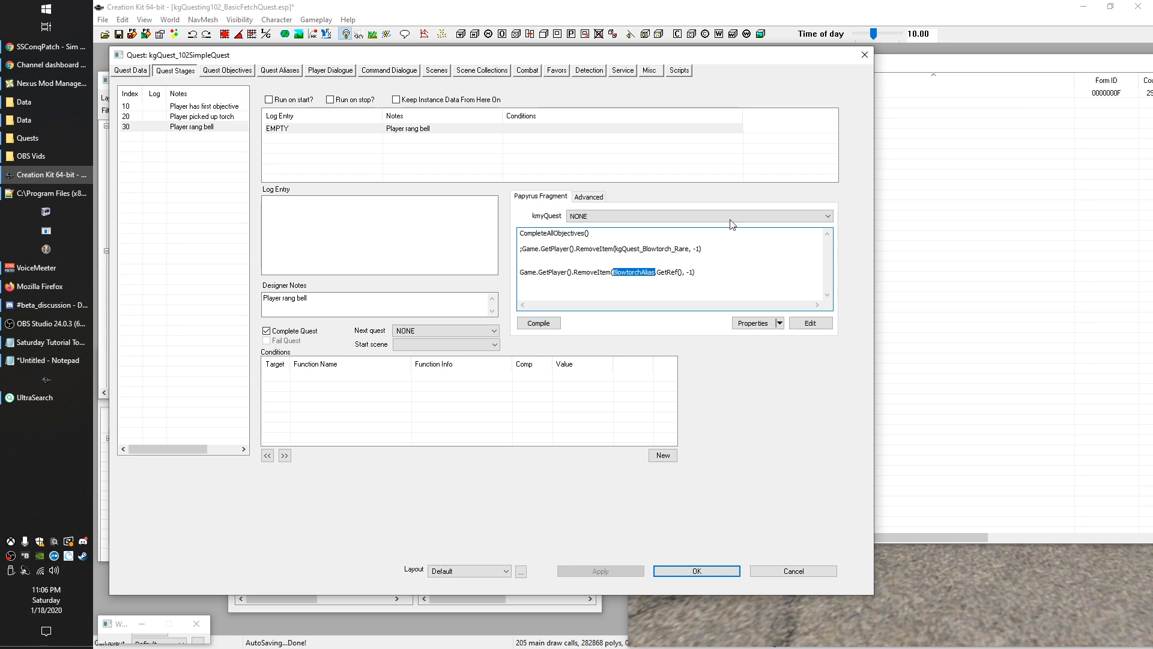
pyautogui.click(550, 264)
pyautogui.moveTo(612, 274); pyautogui.dragTo(655, 273)
pyautogui.click(642, 263)
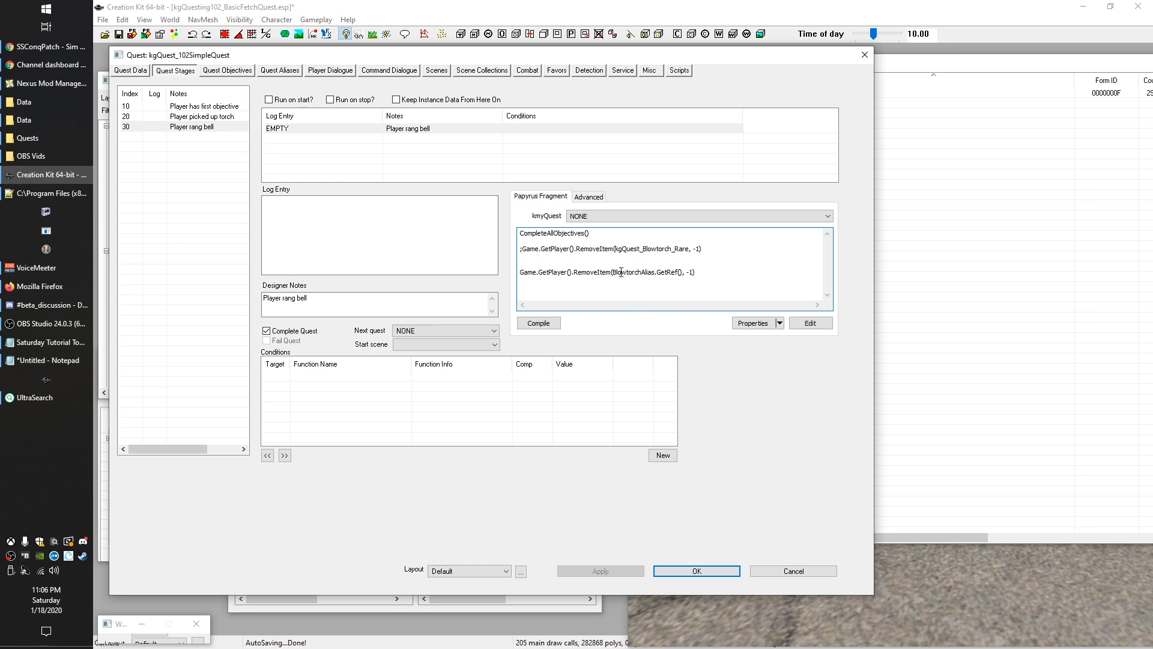
pyautogui.moveTo(624, 273); pyautogui.dragTo(677, 272)
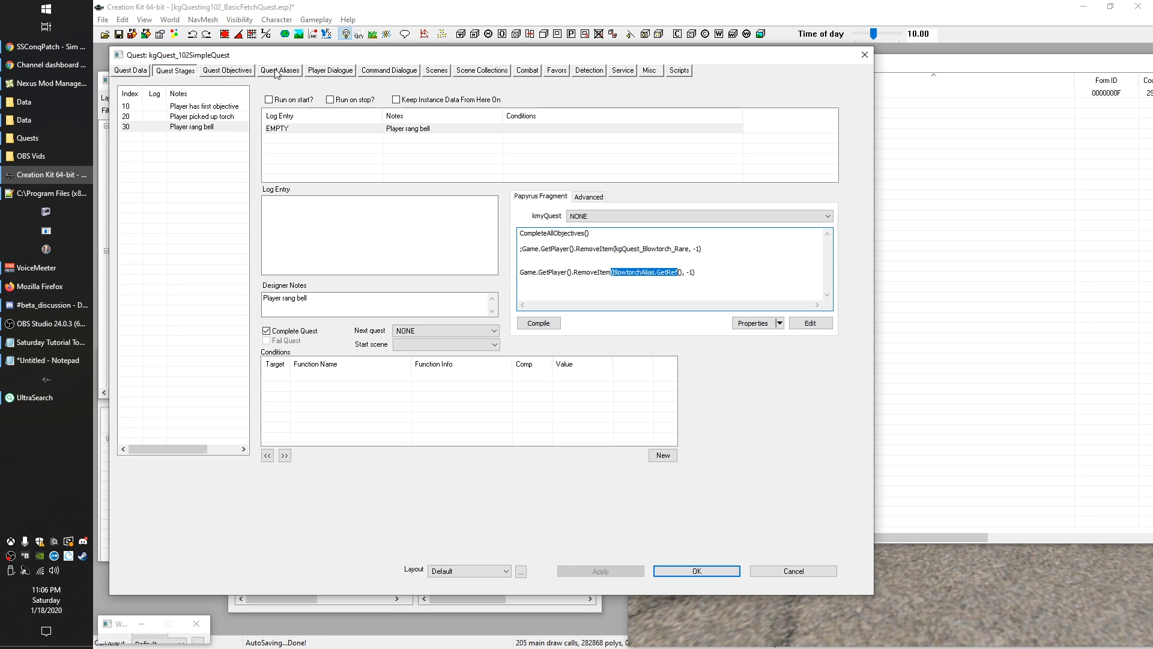
pyautogui.click(725, 275)
# Step: Delete the -1 count and its comma from the active RemoveItem call, and compile the fragment
pyautogui.moveTo(687, 272); pyautogui.dragTo(694, 272)
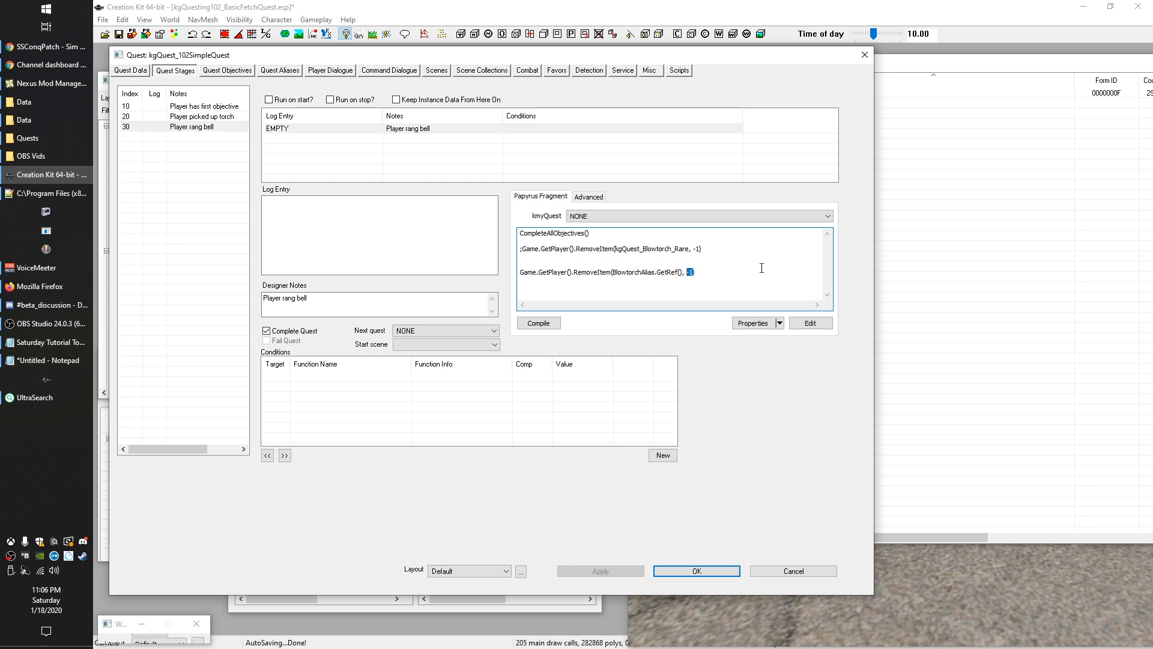
pyautogui.press('BackSpace')
pyautogui.press('BackSpace')
pyautogui.press('BackSpace')
pyautogui.moveTo(691, 253); pyautogui.dragTo(696, 251)
pyautogui.click(694, 248)
pyautogui.click(538, 322)
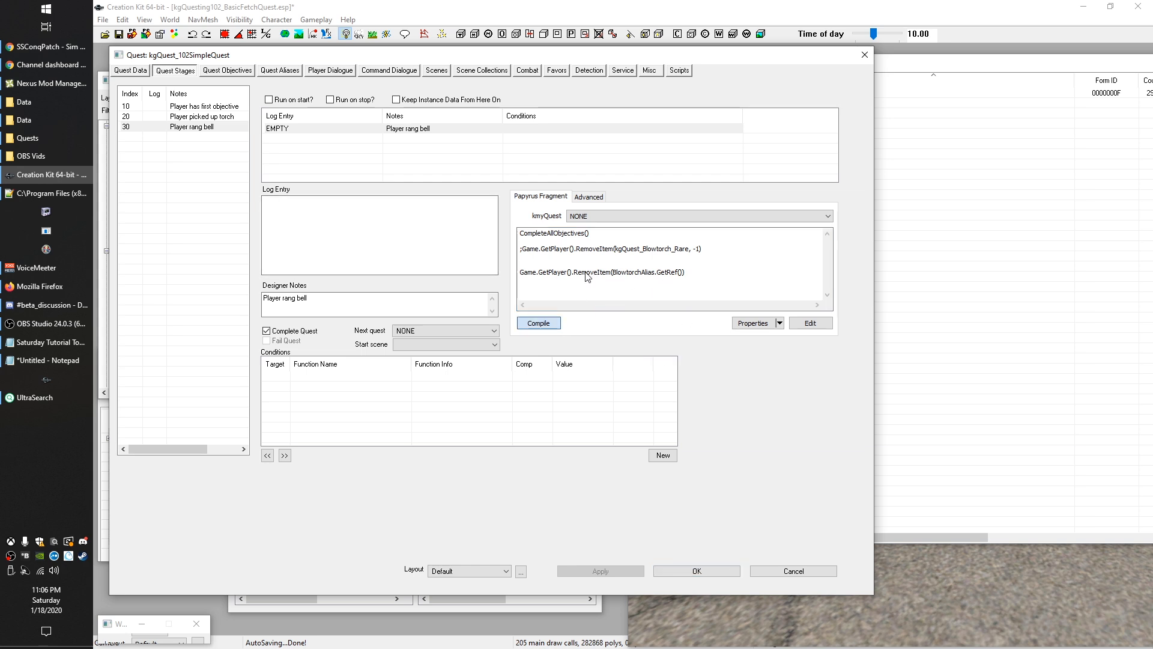
# Step: Accept the quest changes and save the plugin
pyautogui.click(678, 571)
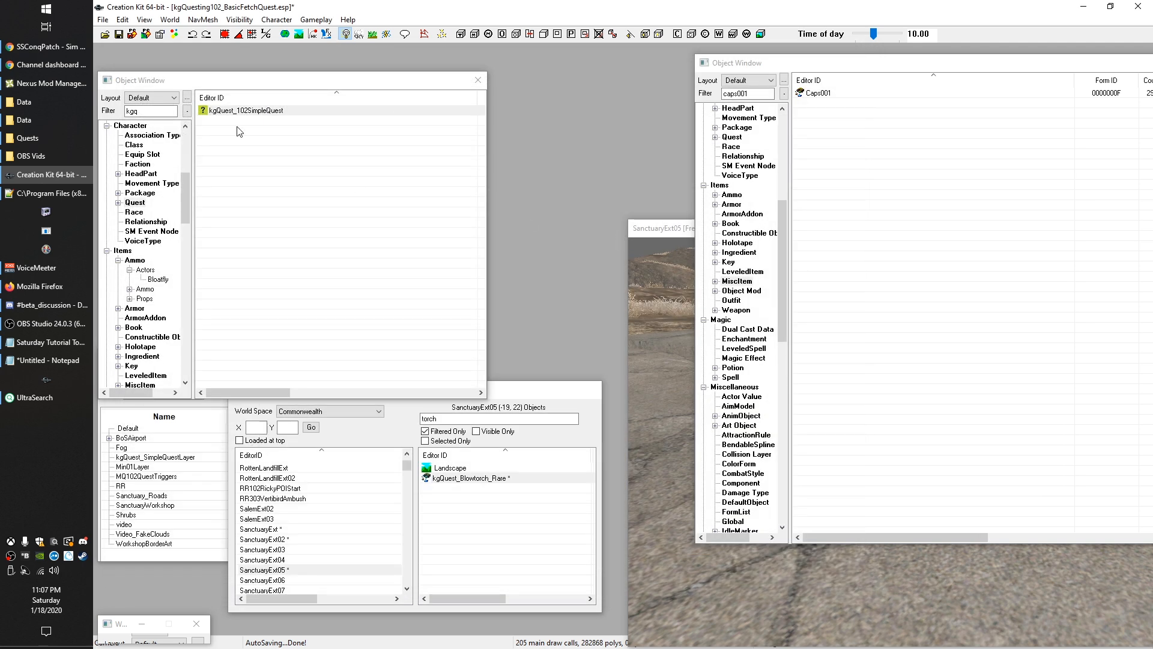
pyautogui.click(119, 35)
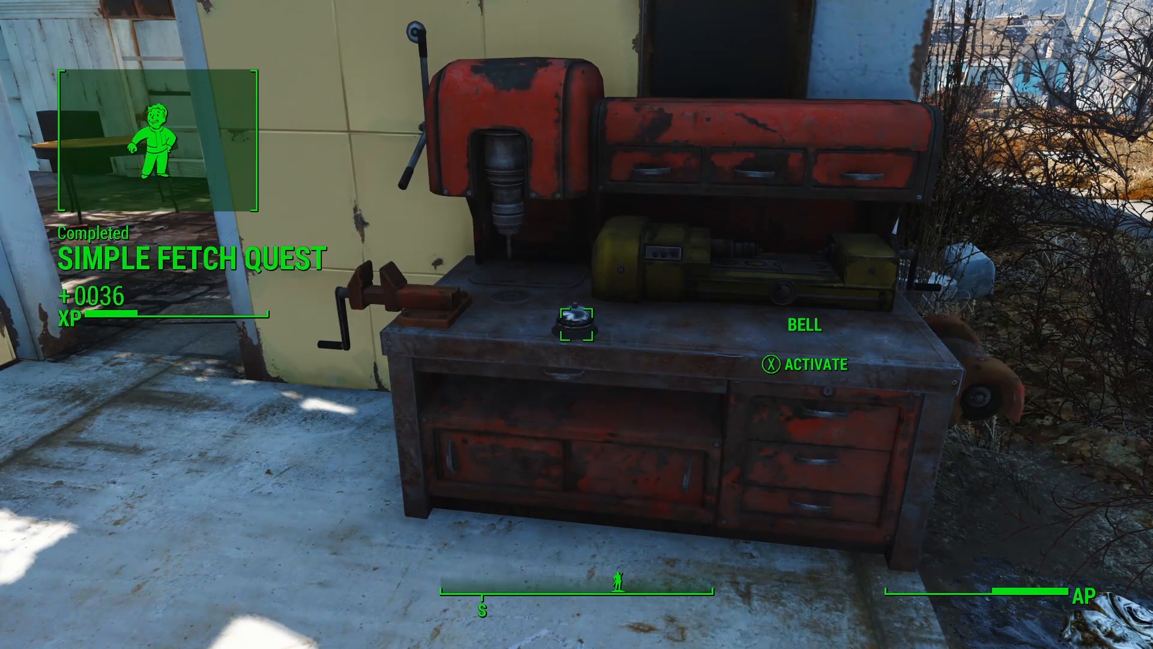
# Step: In Fallout 4, check the miscellaneous items in the Pip-Boy inventory for the blowtorch after completing Simple Fetch Quest
pyautogui.press('Tab')
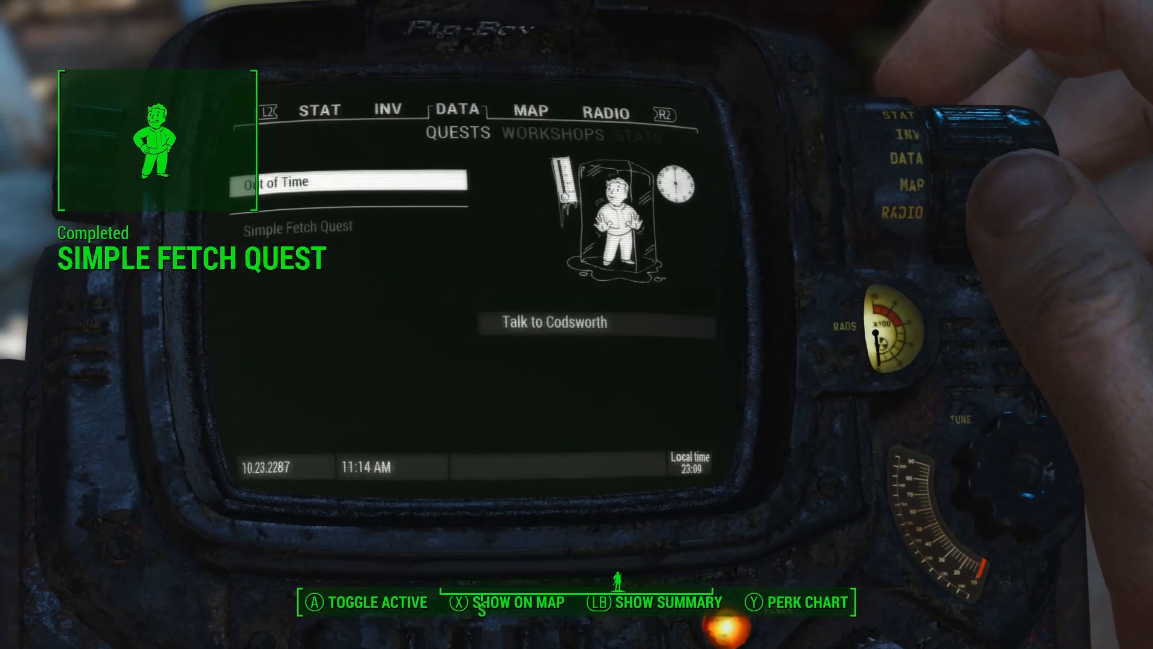
pyautogui.press('q')
pyautogui.press('Right')
pyautogui.press('Right')
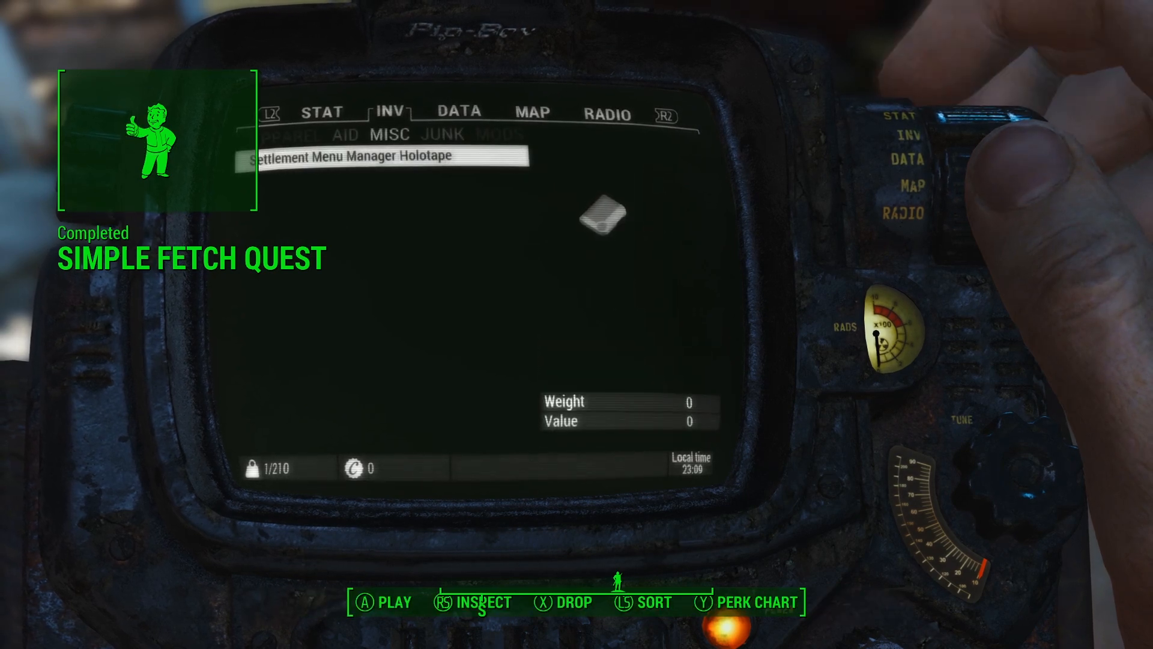
pyautogui.press('Tab')
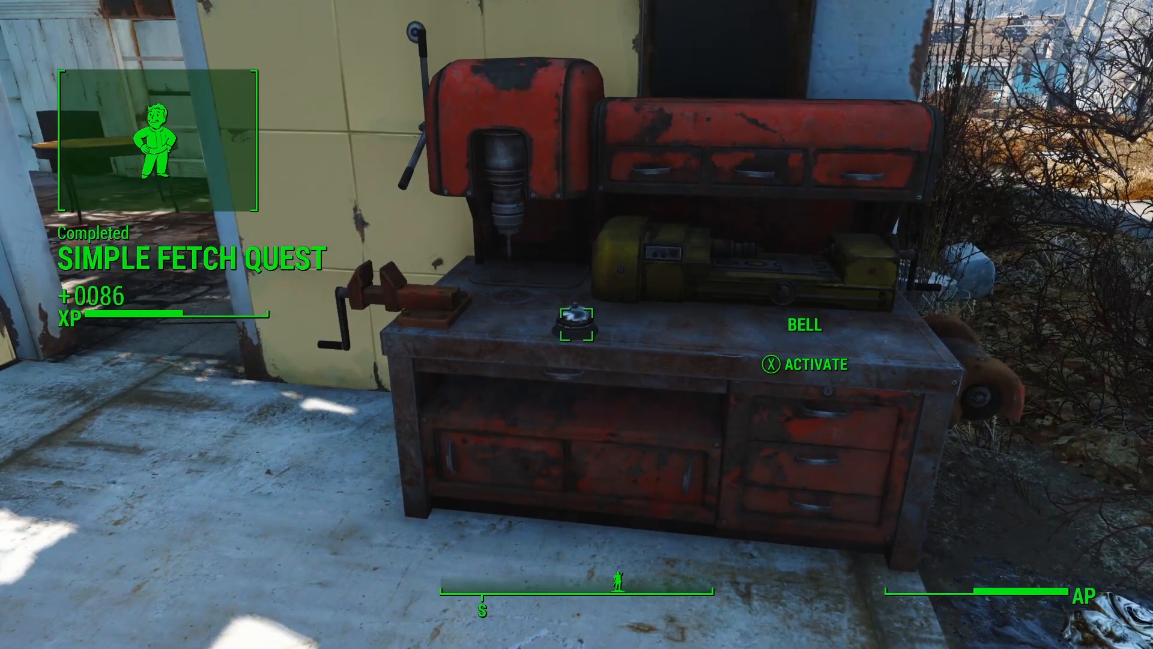
pyautogui.press('s')
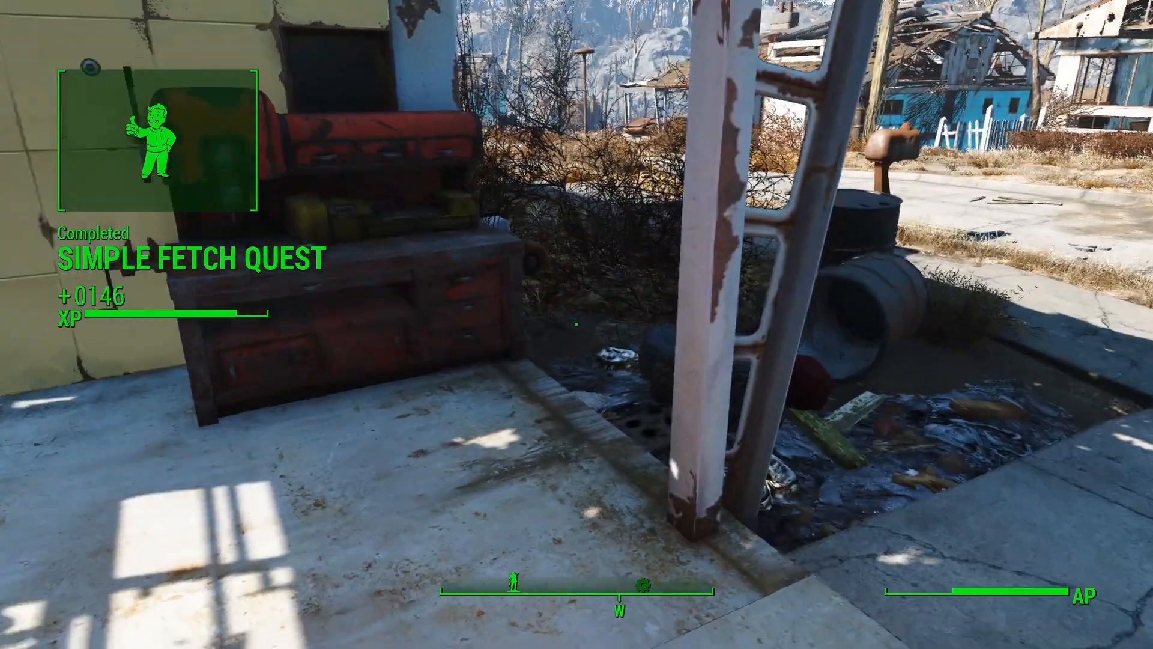
pyautogui.press('w')
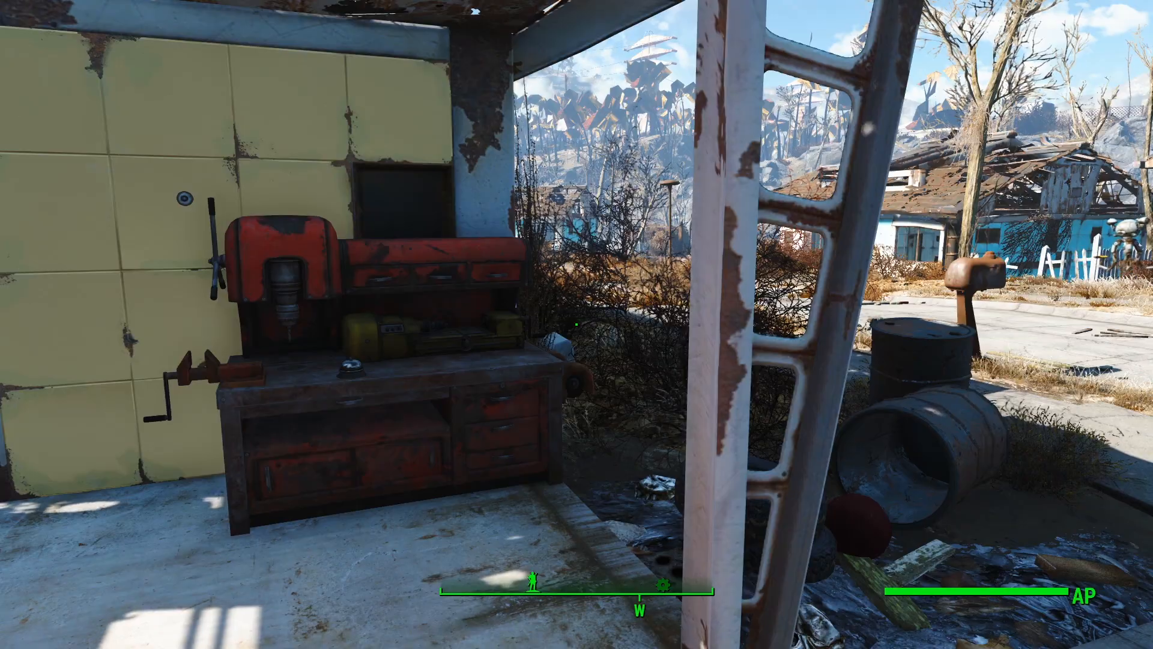
pyautogui.press('s')
pyautogui.press('d')
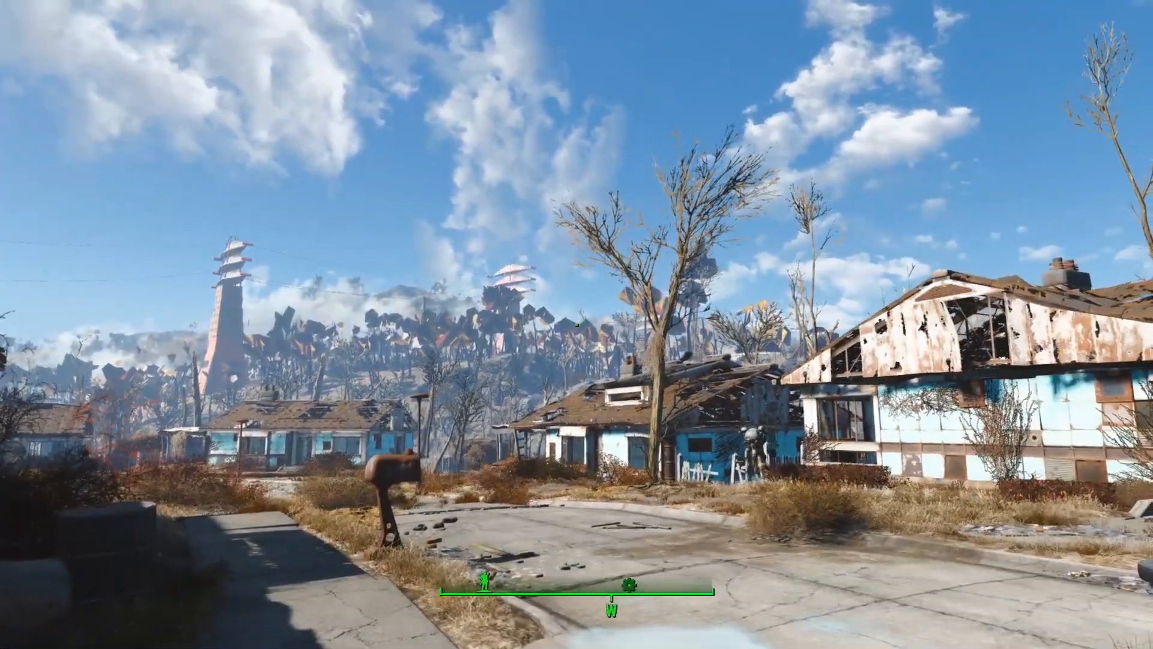
pyautogui.press('d')
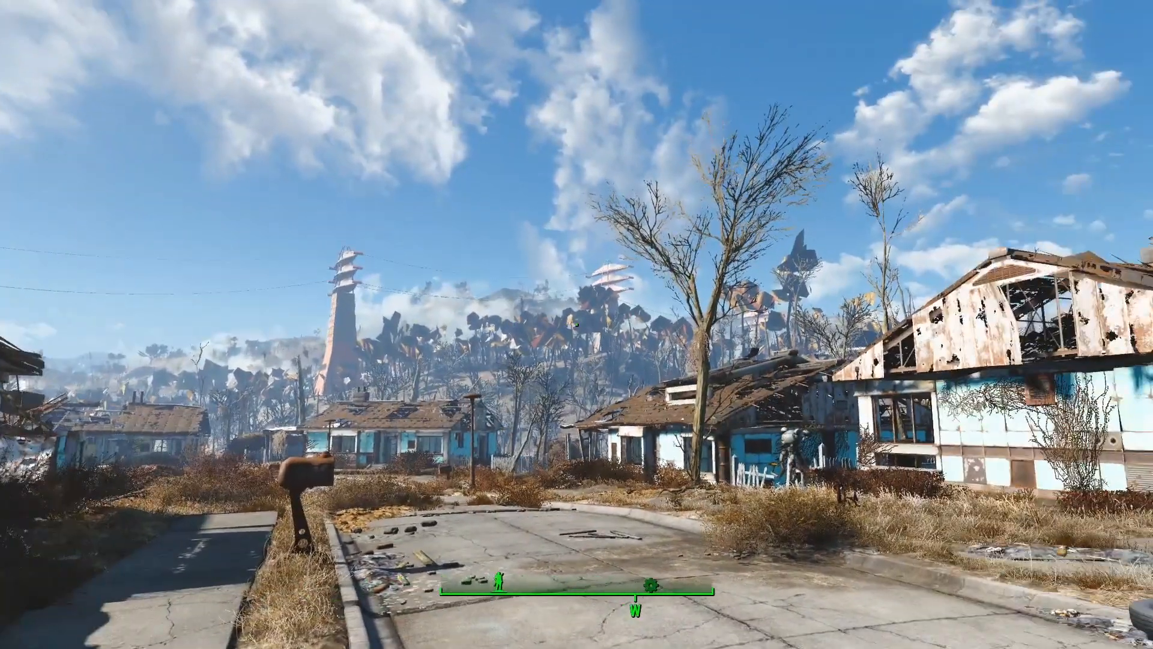
pyautogui.press('w')
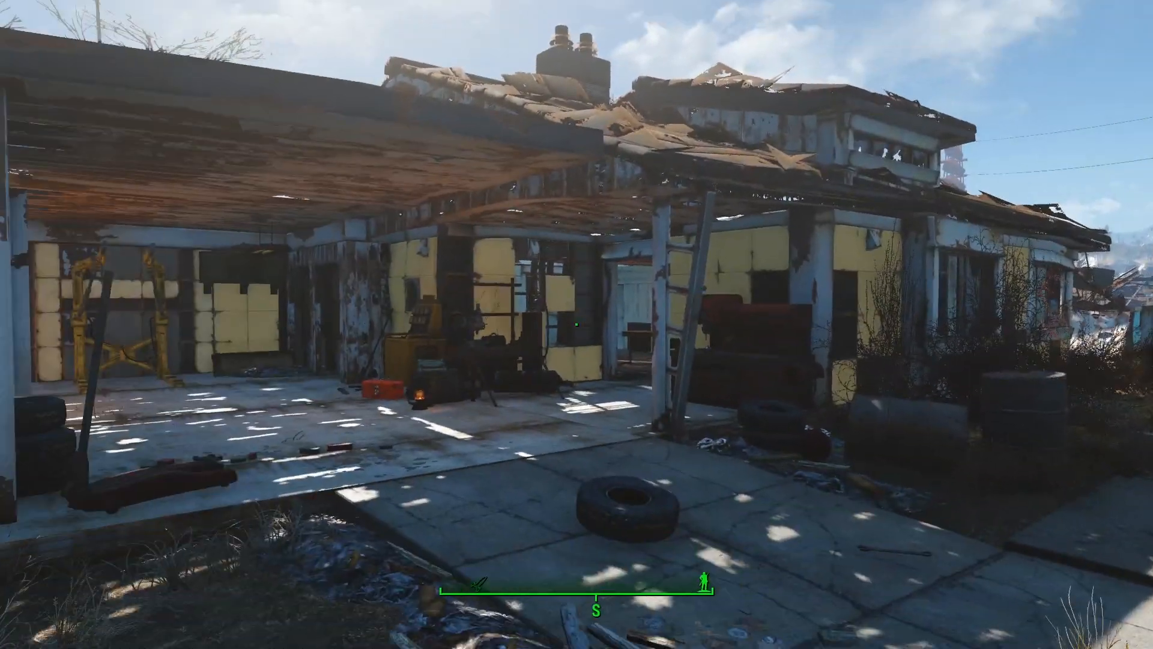
pyautogui.press('w')
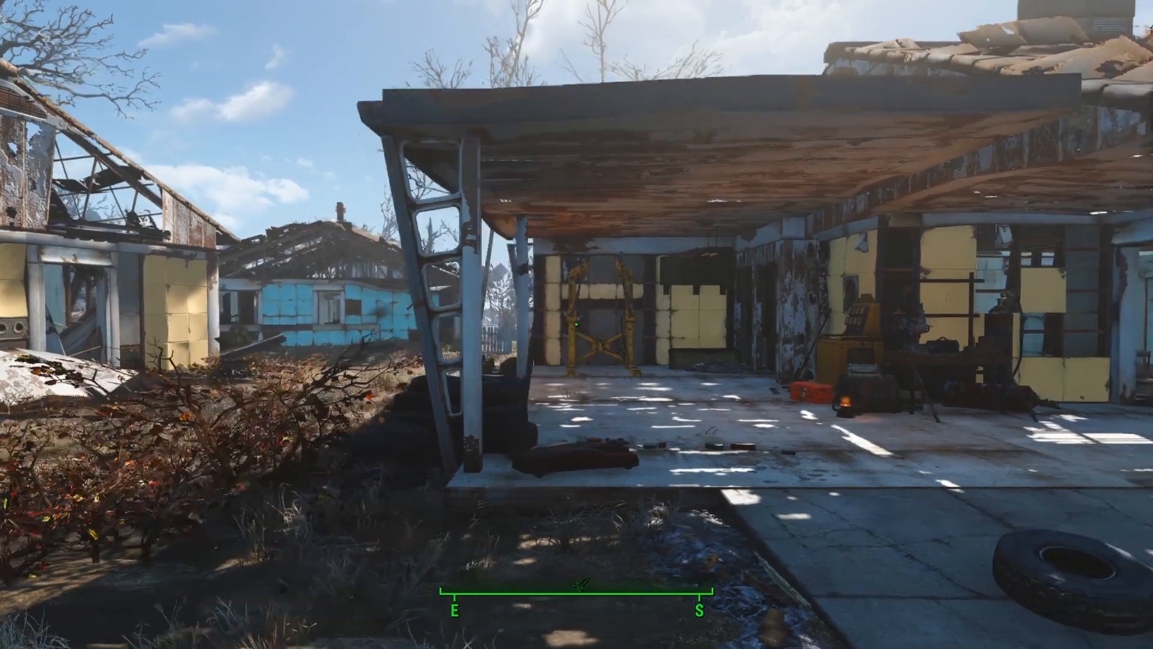